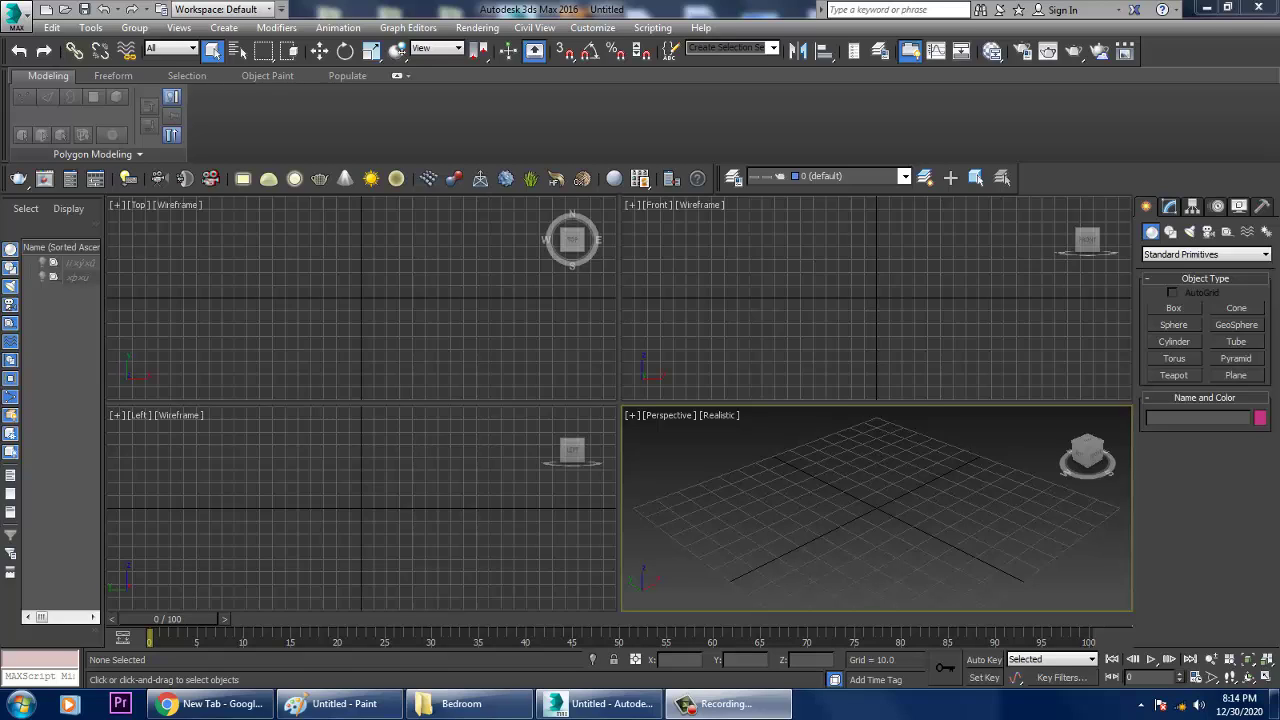
Make the Left viewport active and bring up the Rendering menu
{"action": "left_click", "coordinate": [360, 510]}
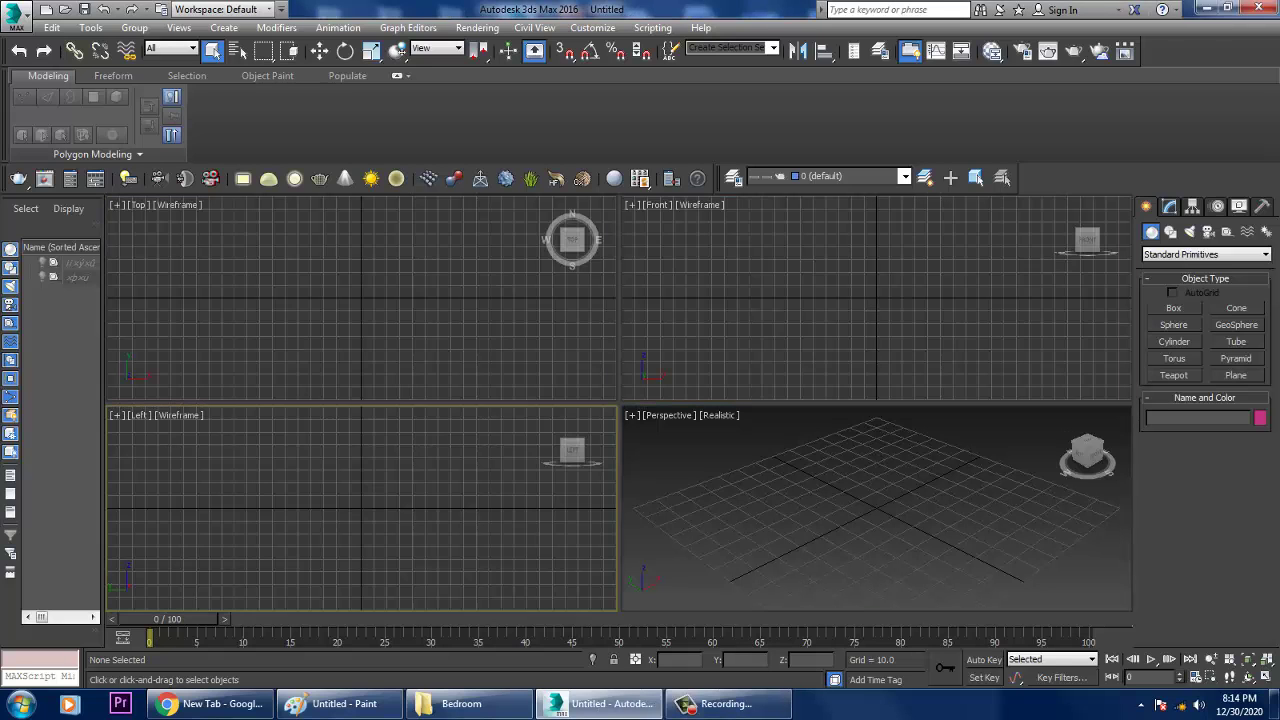
{"action": "left_click", "coordinate": [477, 27]}
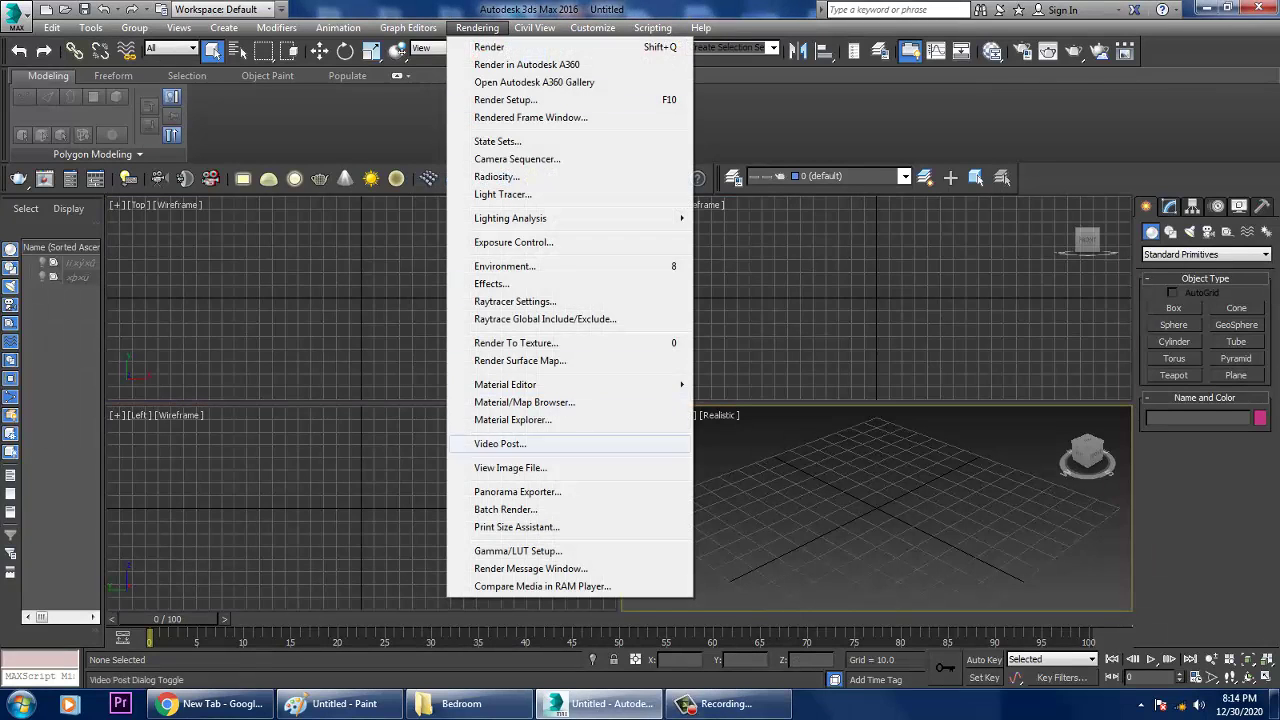
Open Untitled.jpg from the Bedroom folder in the 3ds Max image viewer
{"action": "left_click", "coordinate": [510, 467]}
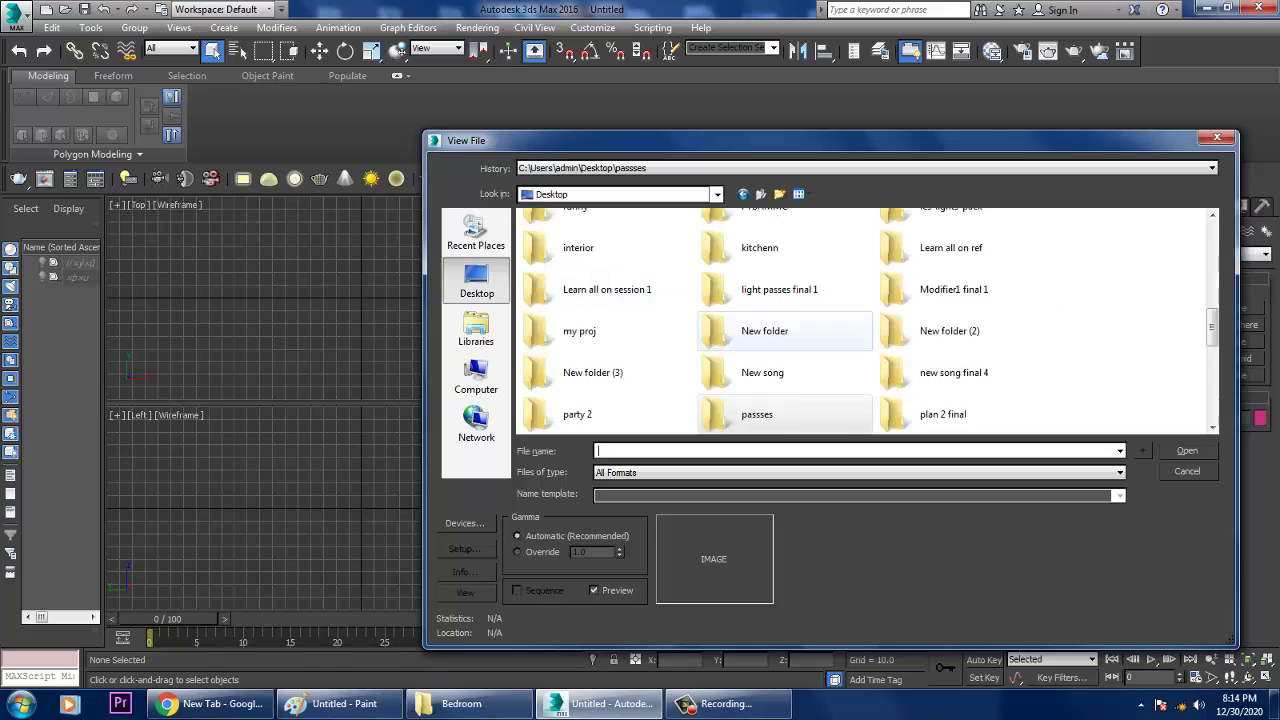
{"action": "scroll", "coordinate": [764, 330], "scroll_direction": "up", "scroll_amount": 2}
{"action": "left_click", "coordinate": [590, 268]}
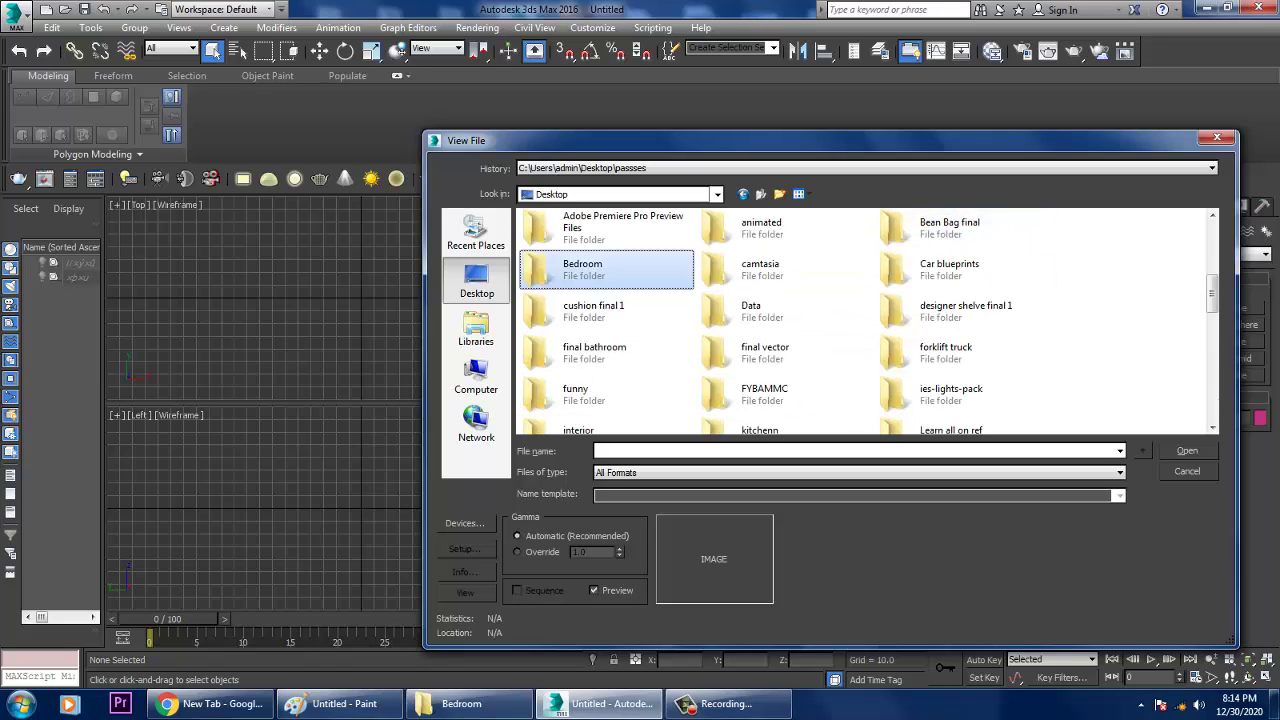
{"action": "key", "text": "Return"}
{"action": "left_click", "coordinate": [560, 262]}
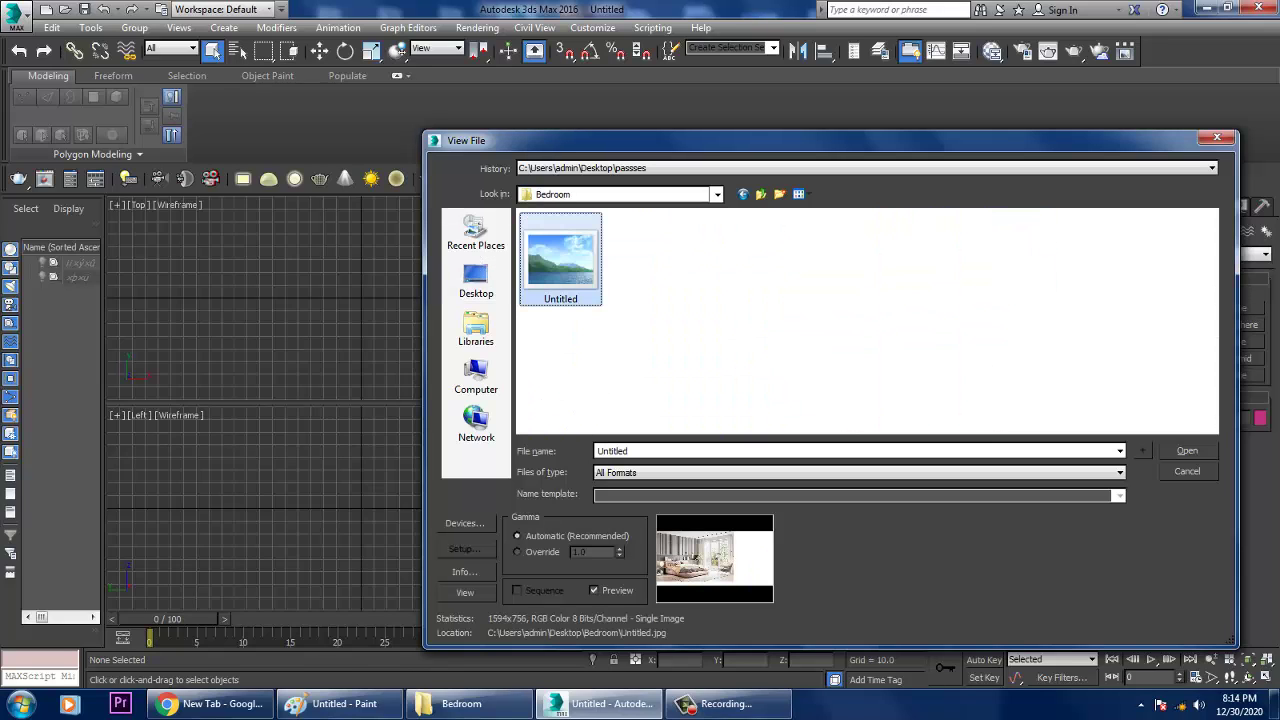
{"action": "key", "text": "Return"}
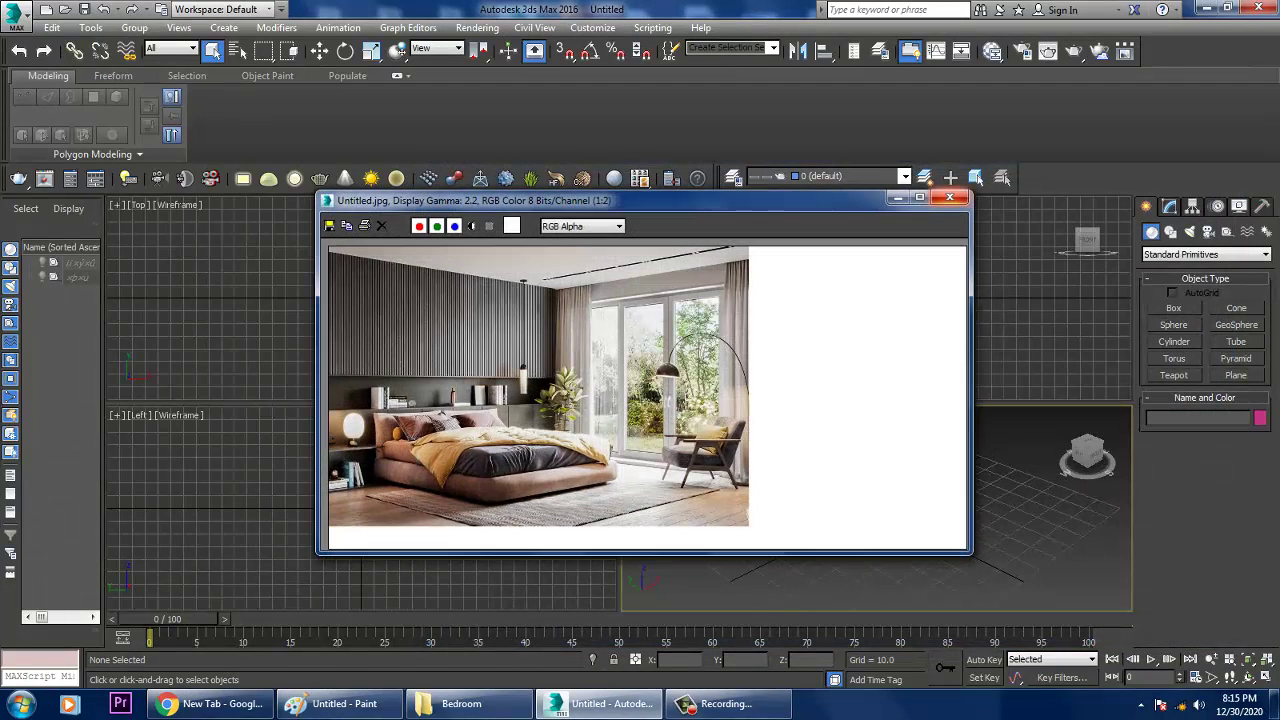
Crop the bedroom image in Paint to its photo area, removing the white margin
{"action": "left_click", "coordinate": [335, 703]}
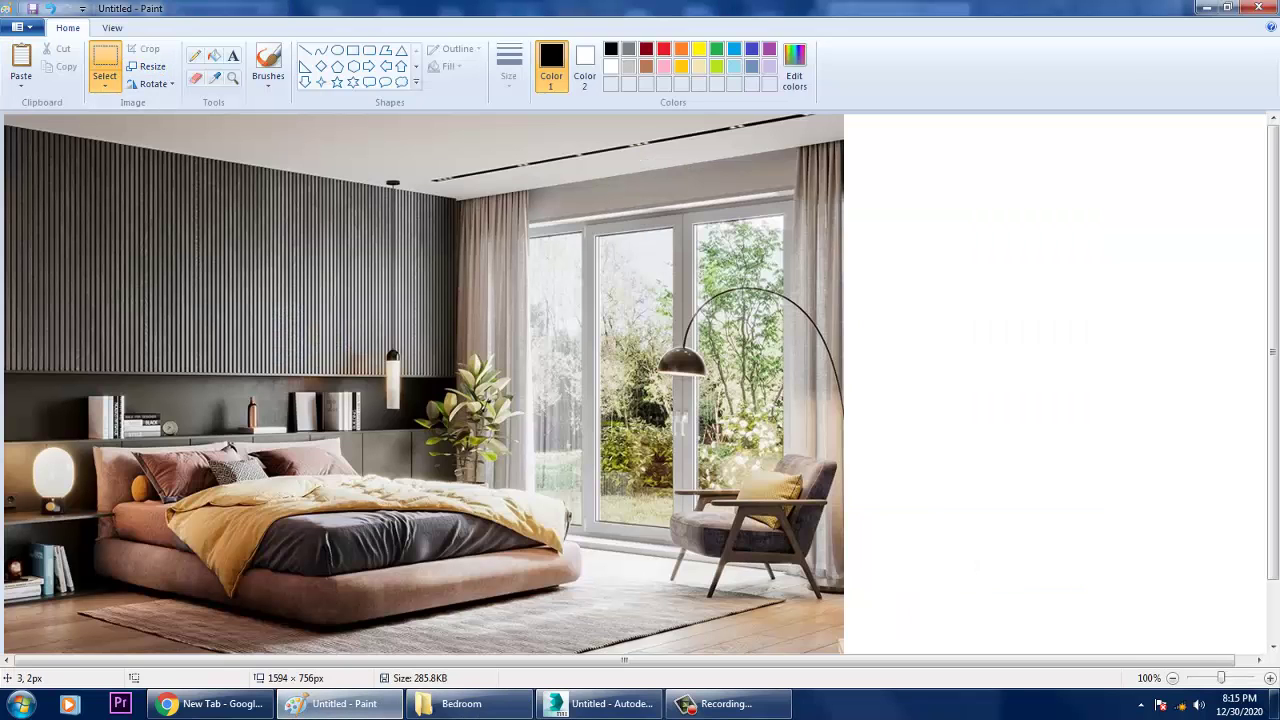
{"action": "left_click_drag", "start_coordinate": [7, 117], "coordinate": [846, 672]}
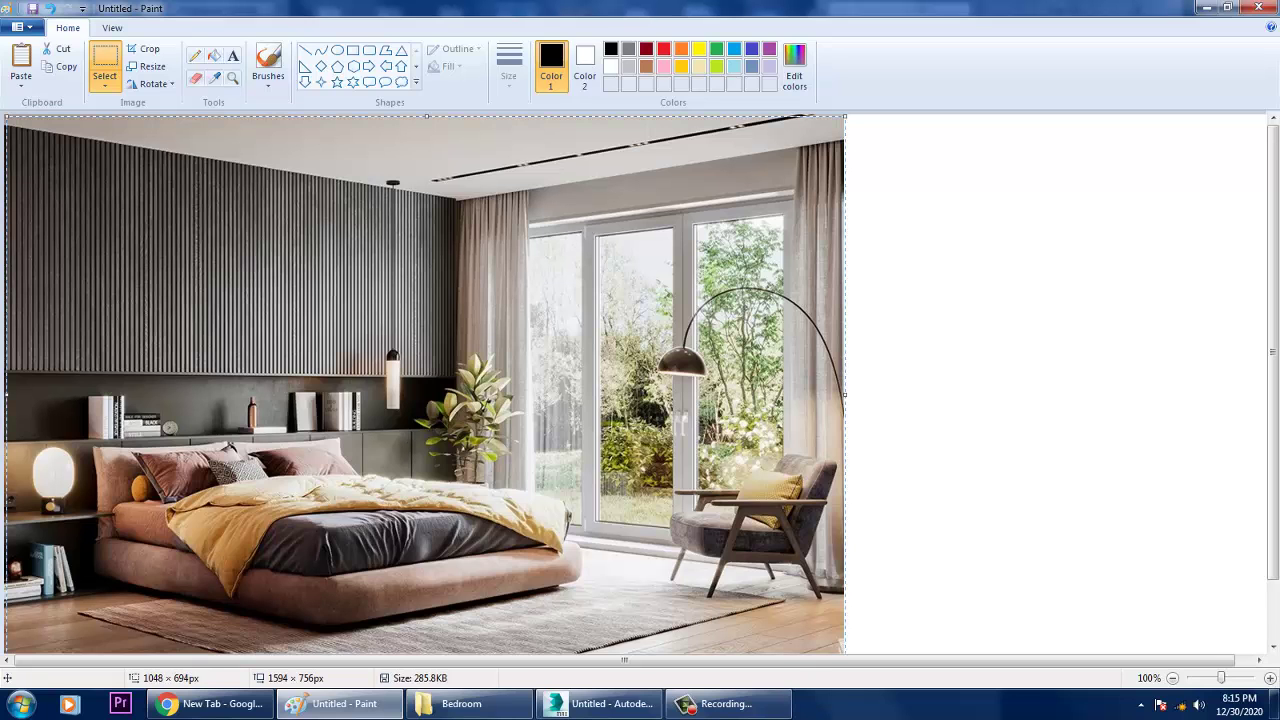
{"action": "left_click", "coordinate": [146, 48]}
Save the cropped image over Untitled.jpg, confirming the replacement
{"action": "left_click", "coordinate": [17, 27]}
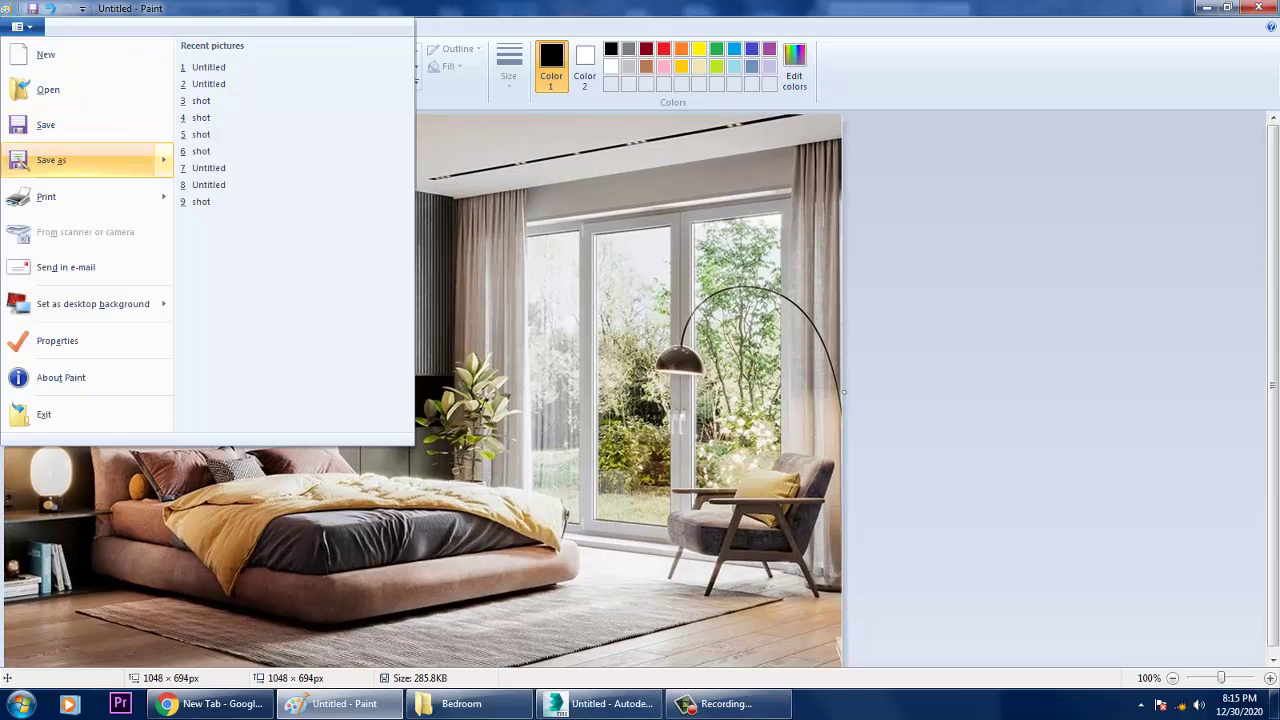
{"action": "left_click", "coordinate": [51, 160]}
{"action": "key", "text": "Return"}
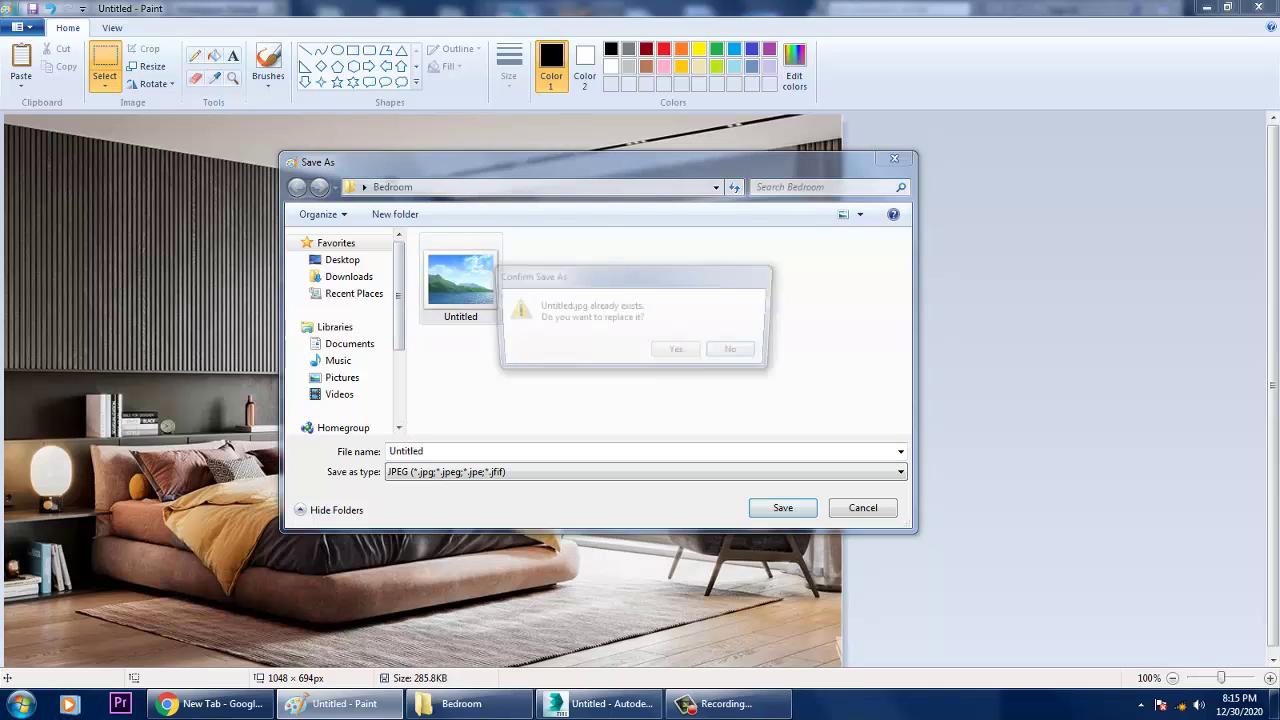
{"action": "key", "text": "Return"}
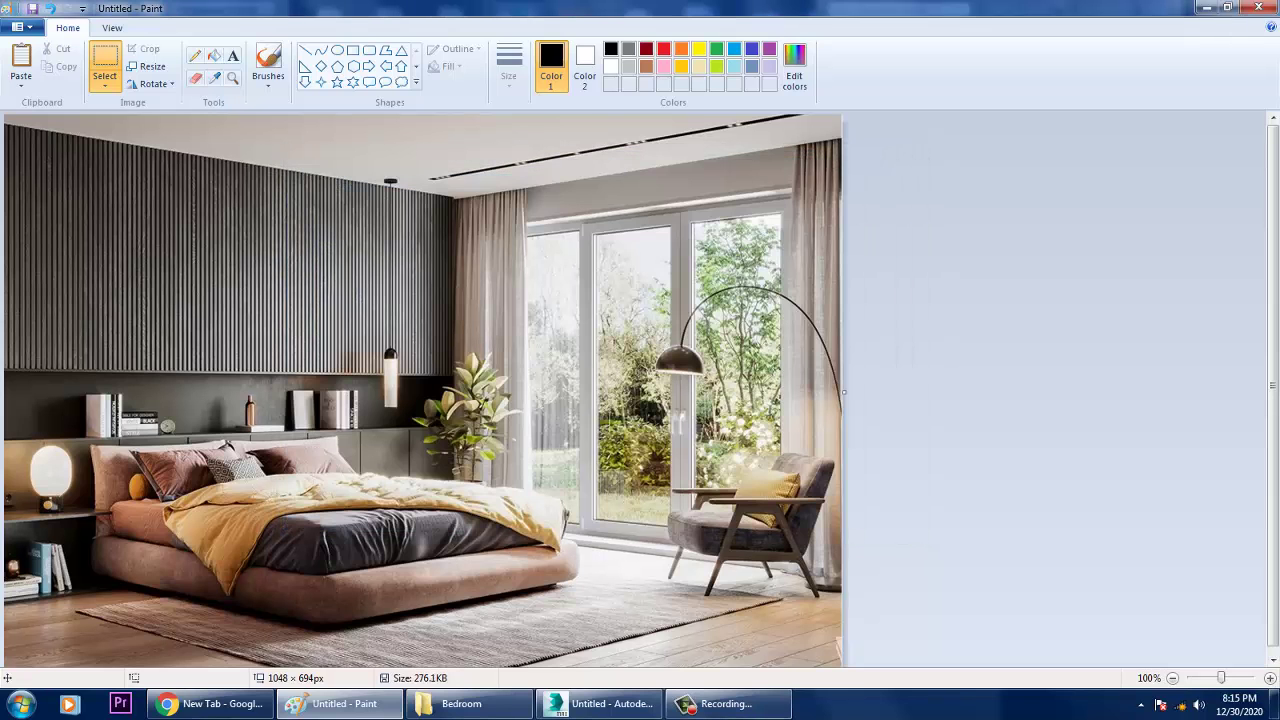
{"action": "left_click", "coordinate": [600, 703]}
Reload the cropped Untitled.jpg in a fresh image viewer, then minimize the viewer and 3ds Max
{"action": "left_click", "coordinate": [955, 195]}
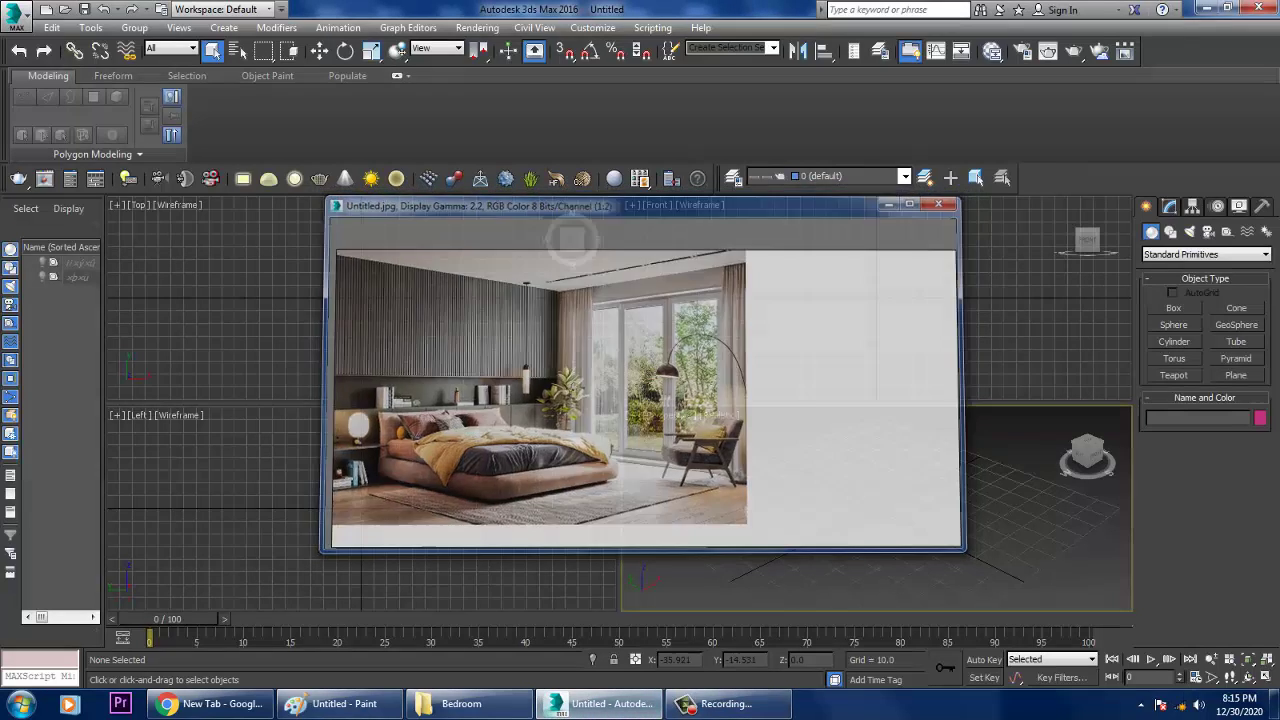
{"action": "left_click", "coordinate": [477, 27]}
{"action": "left_click", "coordinate": [500, 543]}
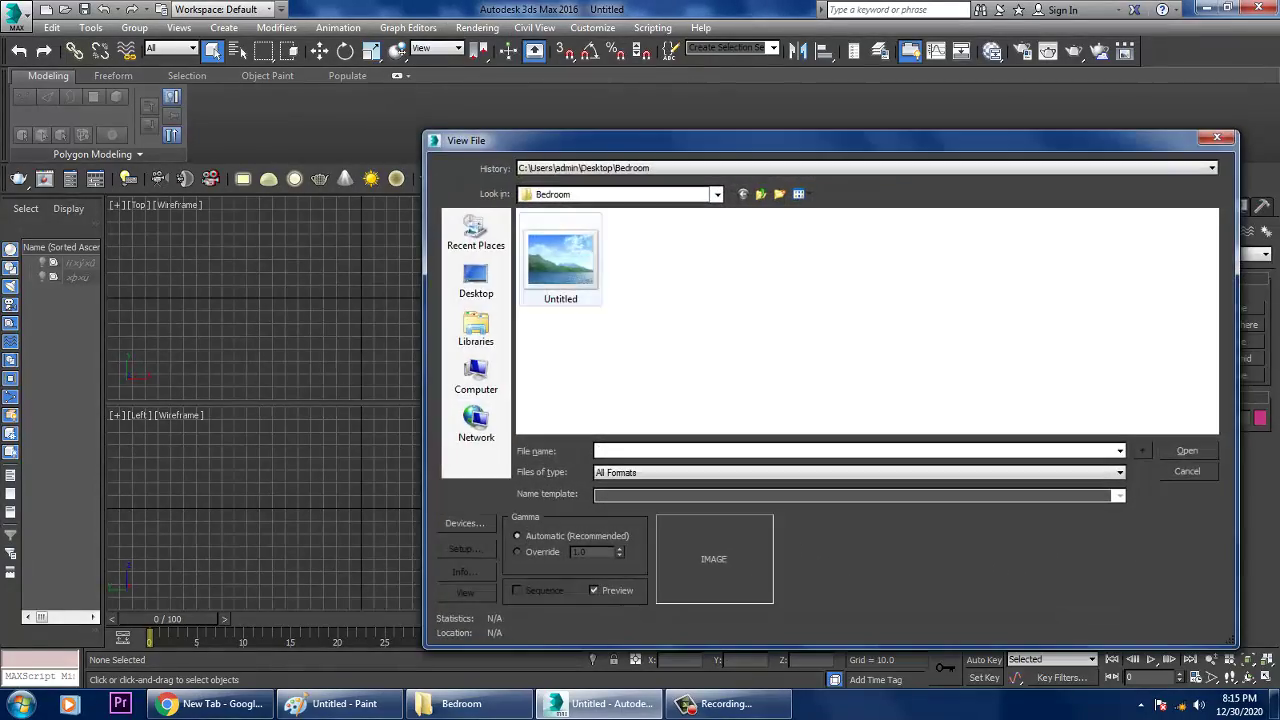
{"action": "double_click", "coordinate": [560, 260]}
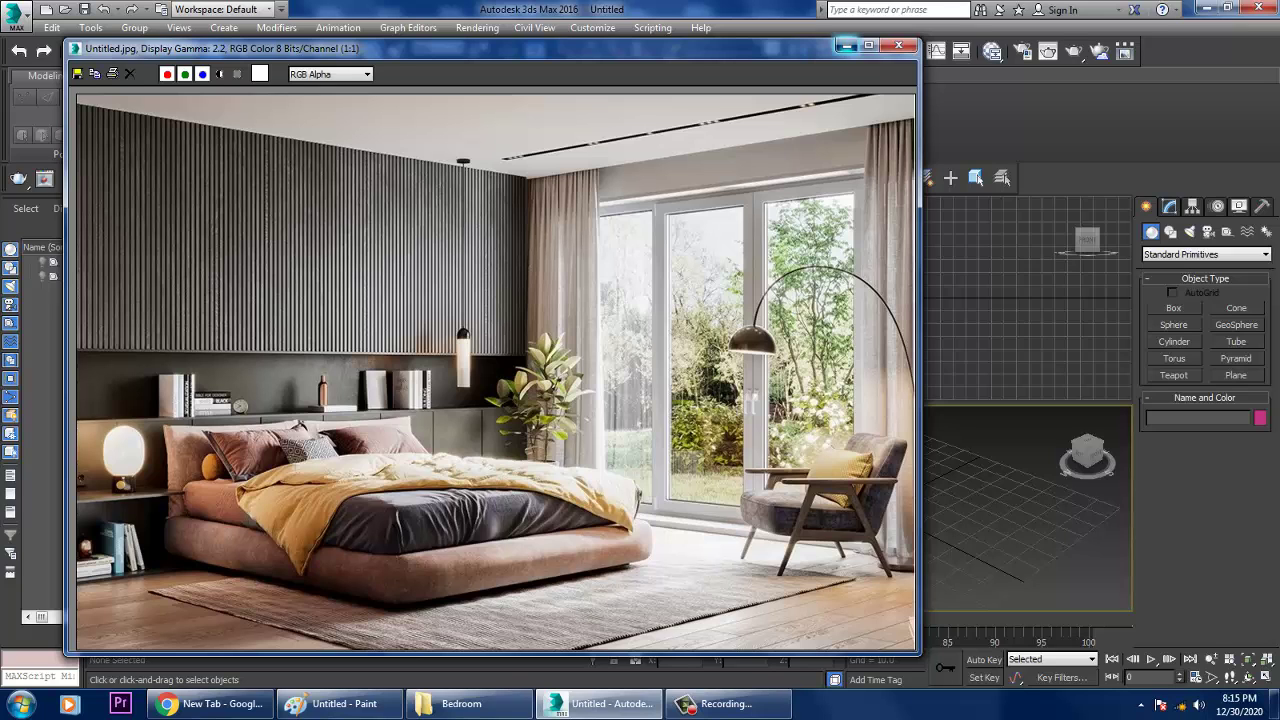
{"action": "left_click", "coordinate": [845, 46]}
{"action": "left_click", "coordinate": [1202, 8]}
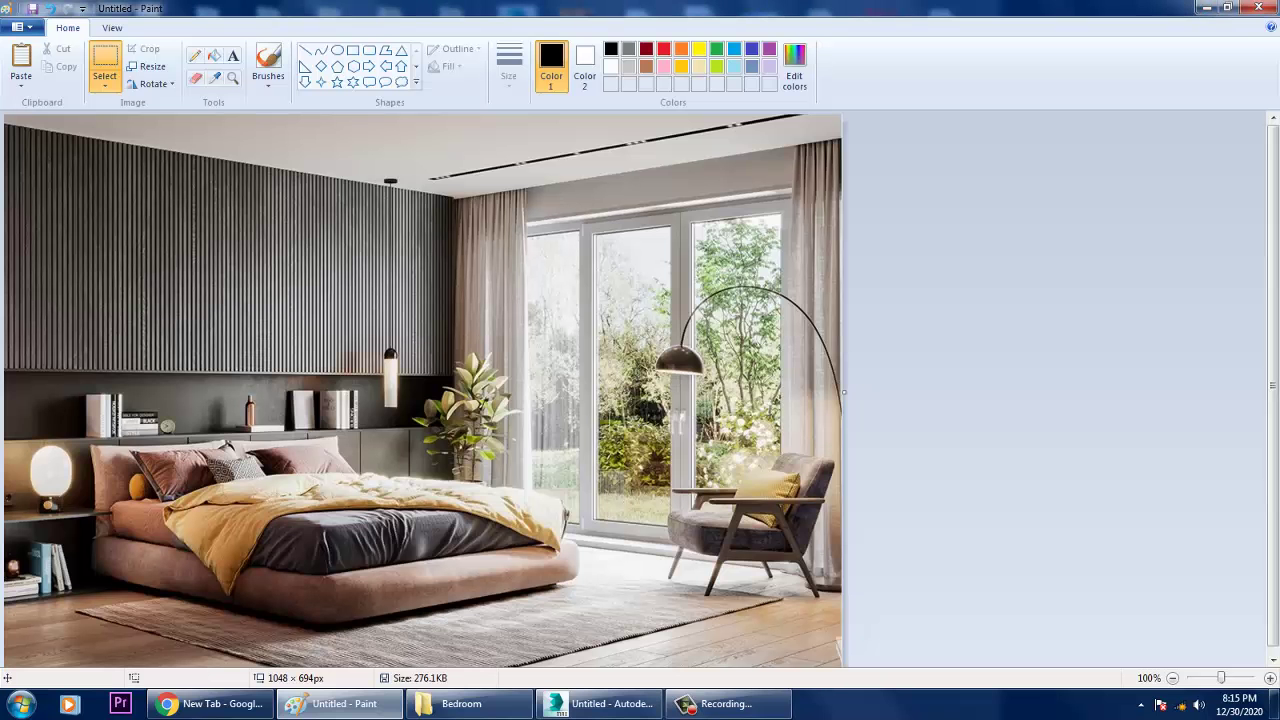
Verify in Explorer that Untitled.jpg measures 1048 × 694, then return to 3ds Max
{"action": "left_click", "coordinate": [1206, 8]}
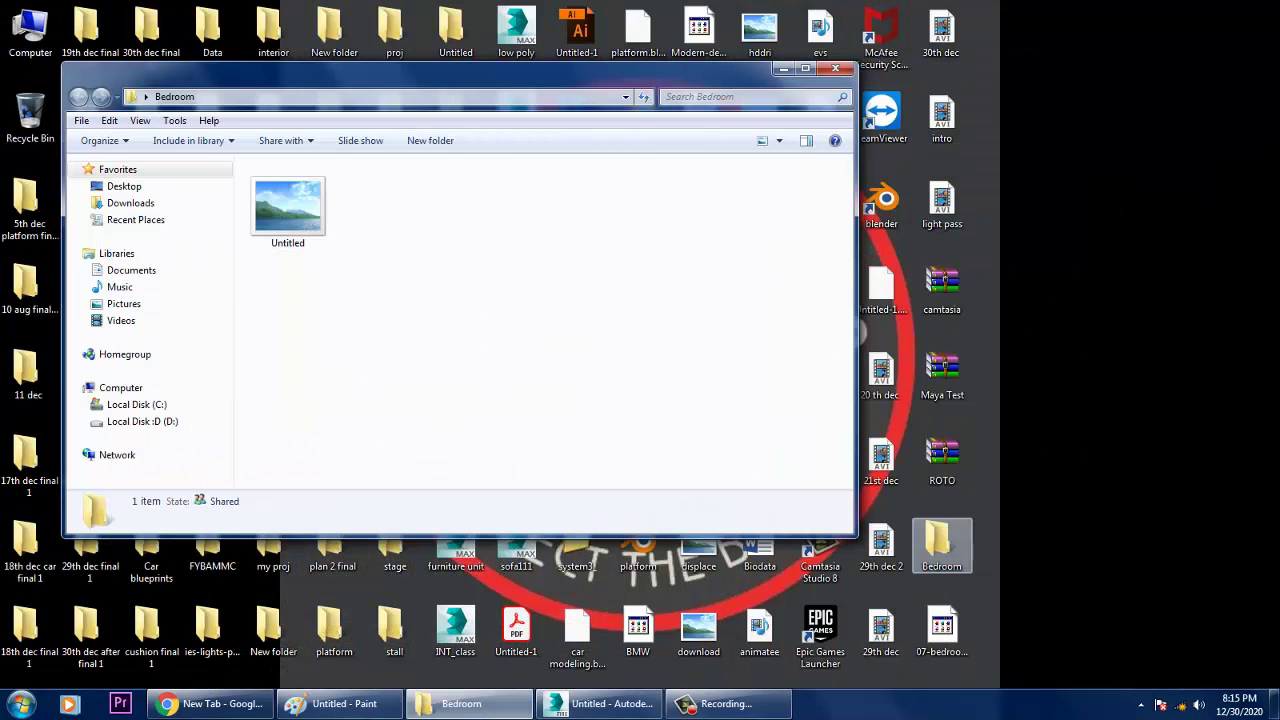
{"action": "left_click", "coordinate": [288, 207]}
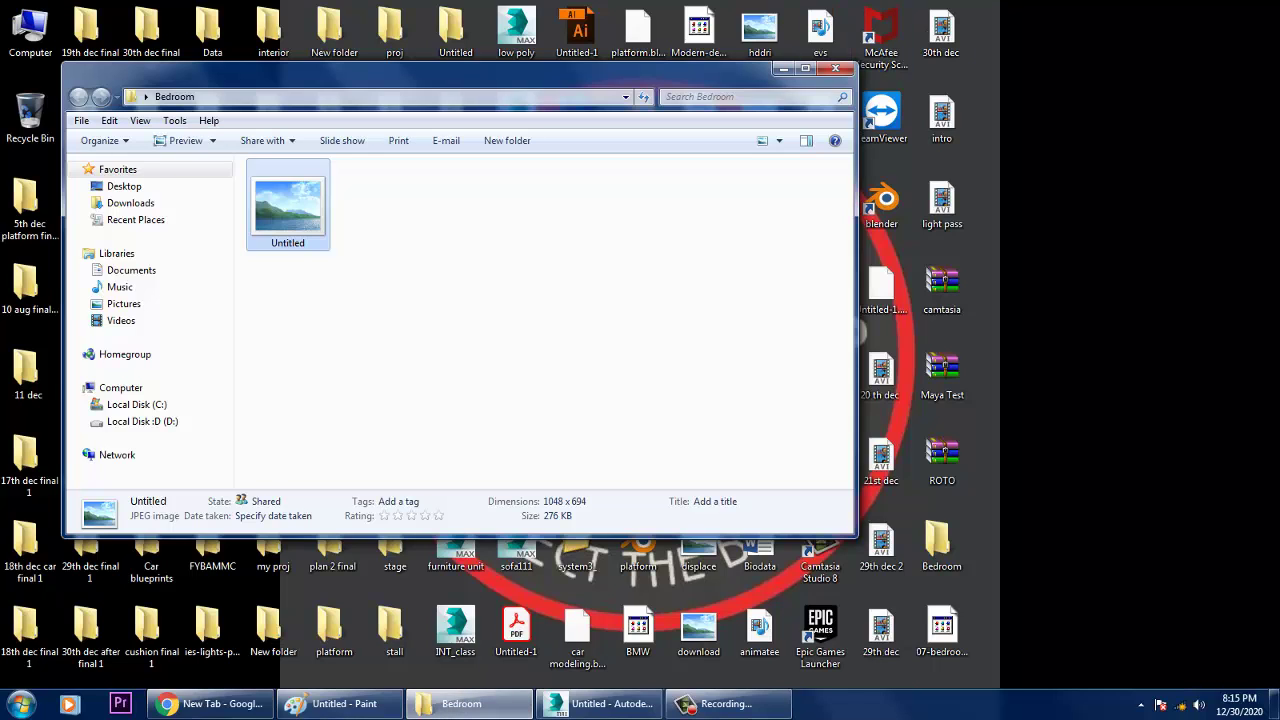
{"action": "left_click", "coordinate": [783, 68]}
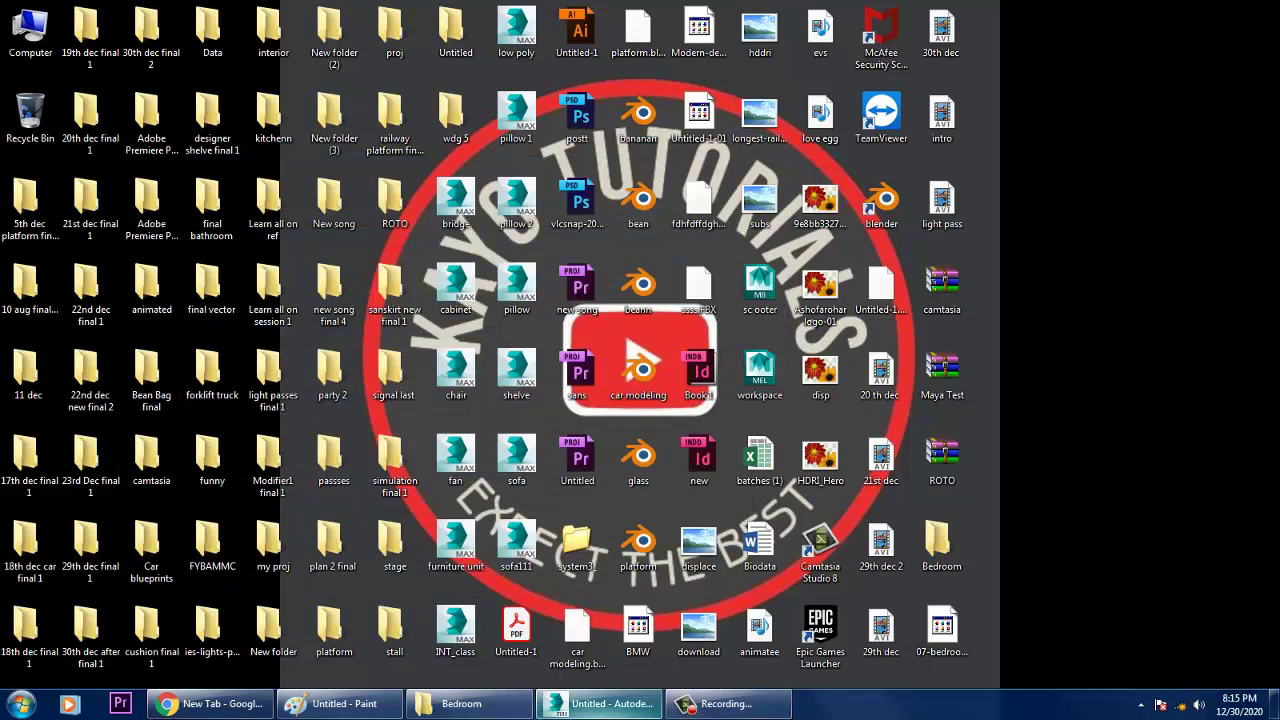
{"action": "left_click", "coordinate": [600, 704]}
Set the render output to 1048 × 694 in Render Setup and render the view
{"action": "left_click", "coordinate": [477, 27]}
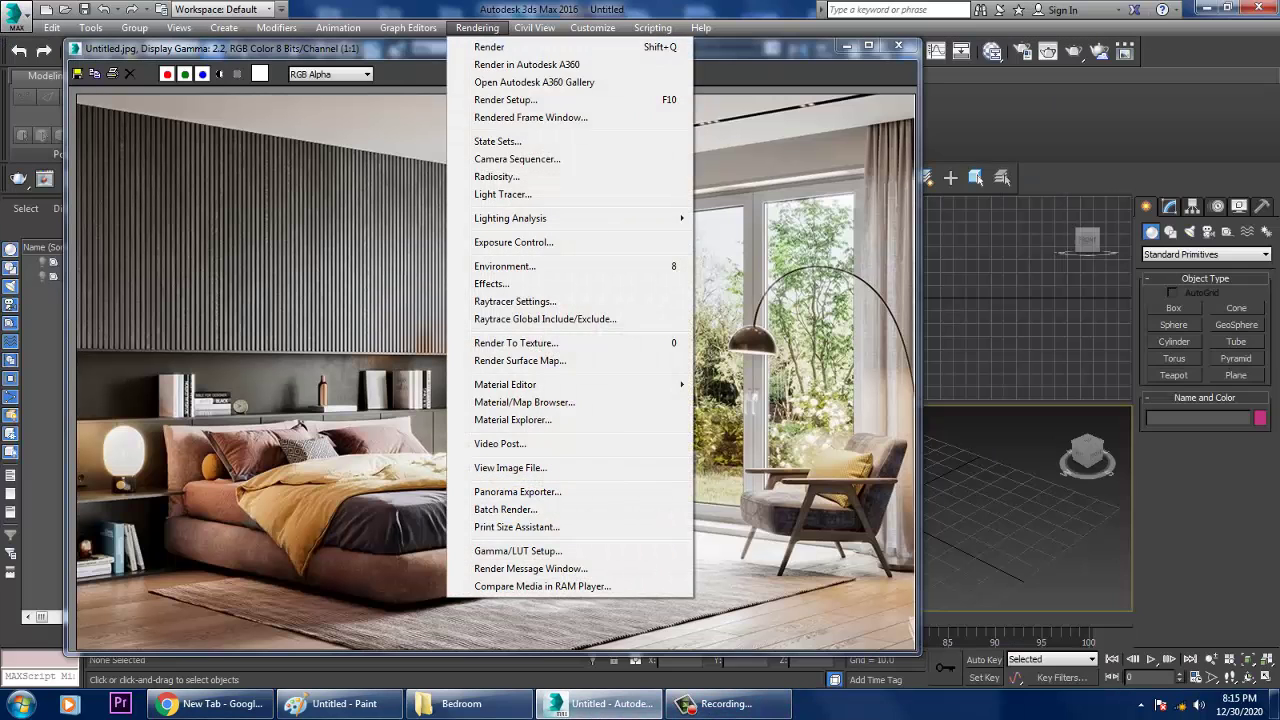
{"action": "left_click", "coordinate": [505, 99]}
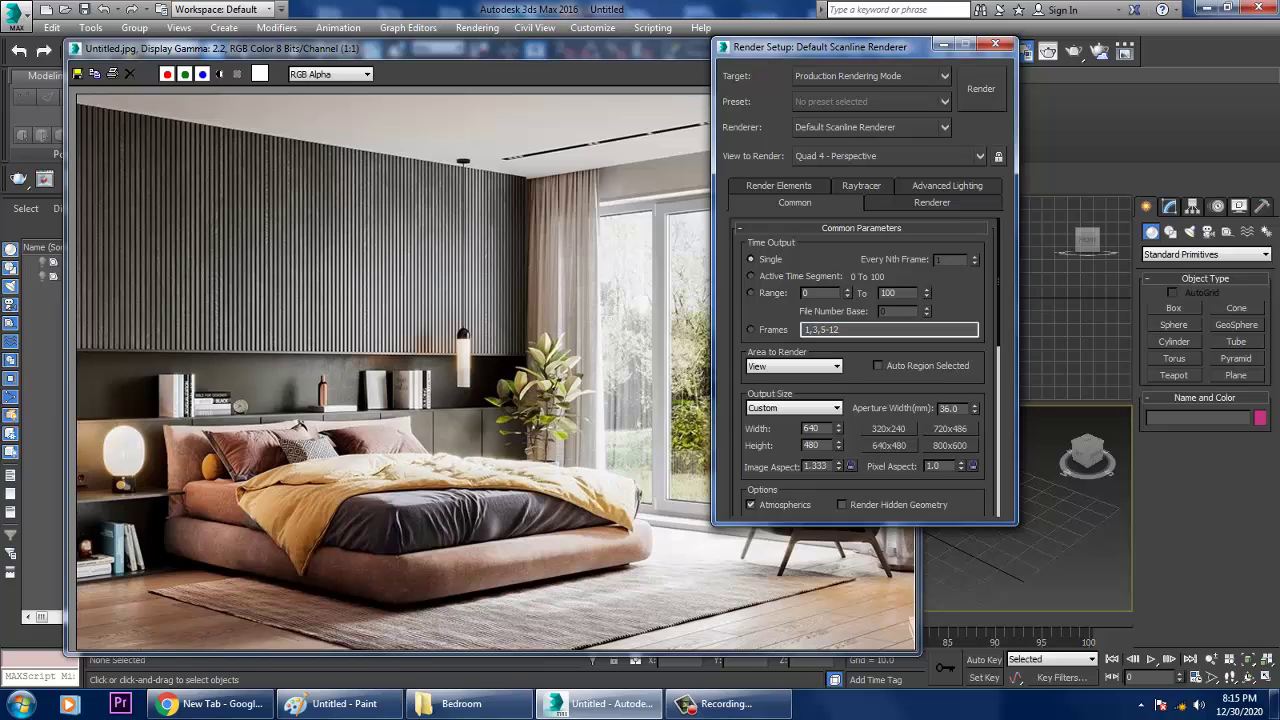
{"action": "type", "text": "1048"}
{"action": "key", "text": "Tab"}
{"action": "type", "text": "694"}
{"action": "left_click", "coordinate": [981, 88]}
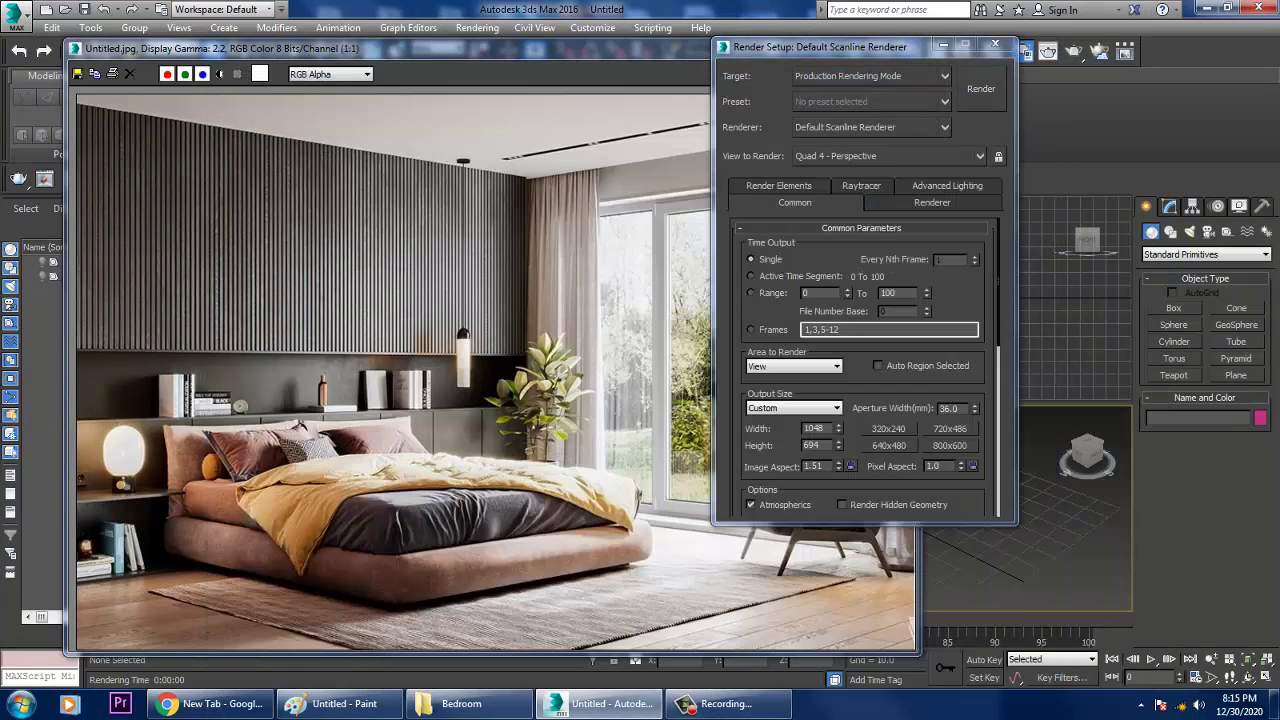
{"action": "left_click", "coordinate": [995, 44]}
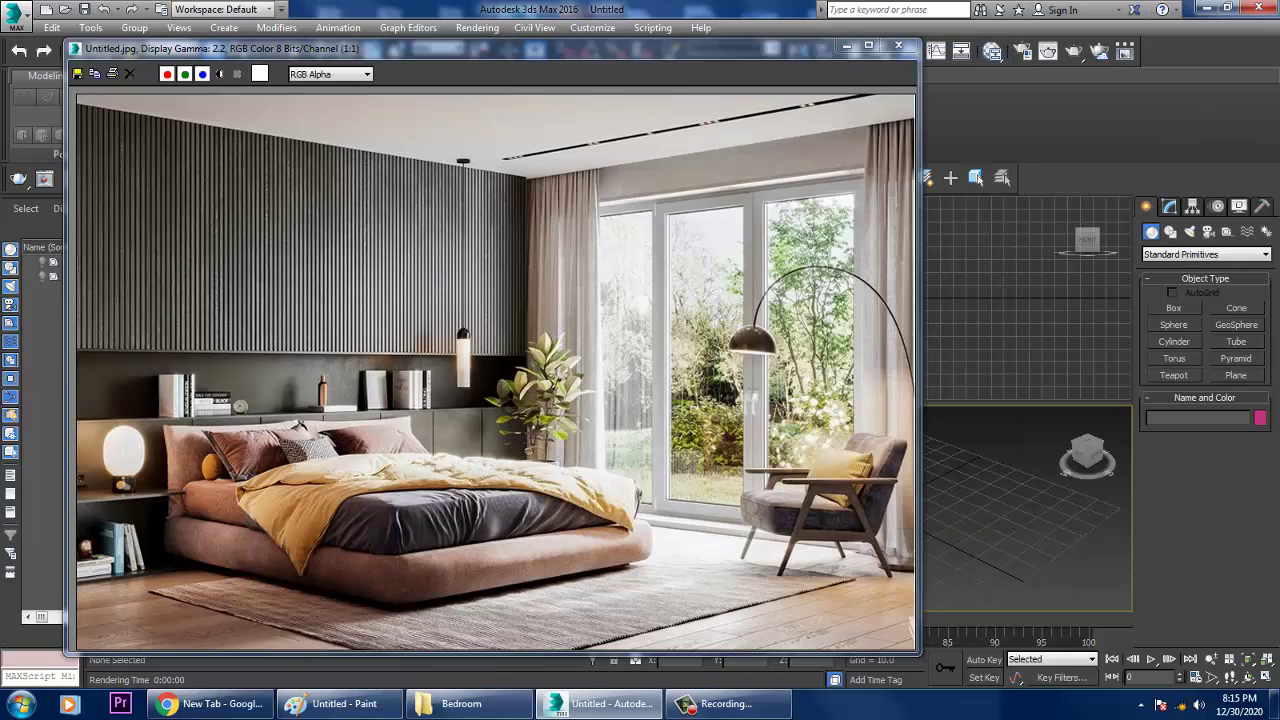
Shrink the reference image window into the top-left corner and maximize the Perspective viewport
{"action": "left_click_drag", "start_coordinate": [300, 47], "coordinate": [160, 33]}
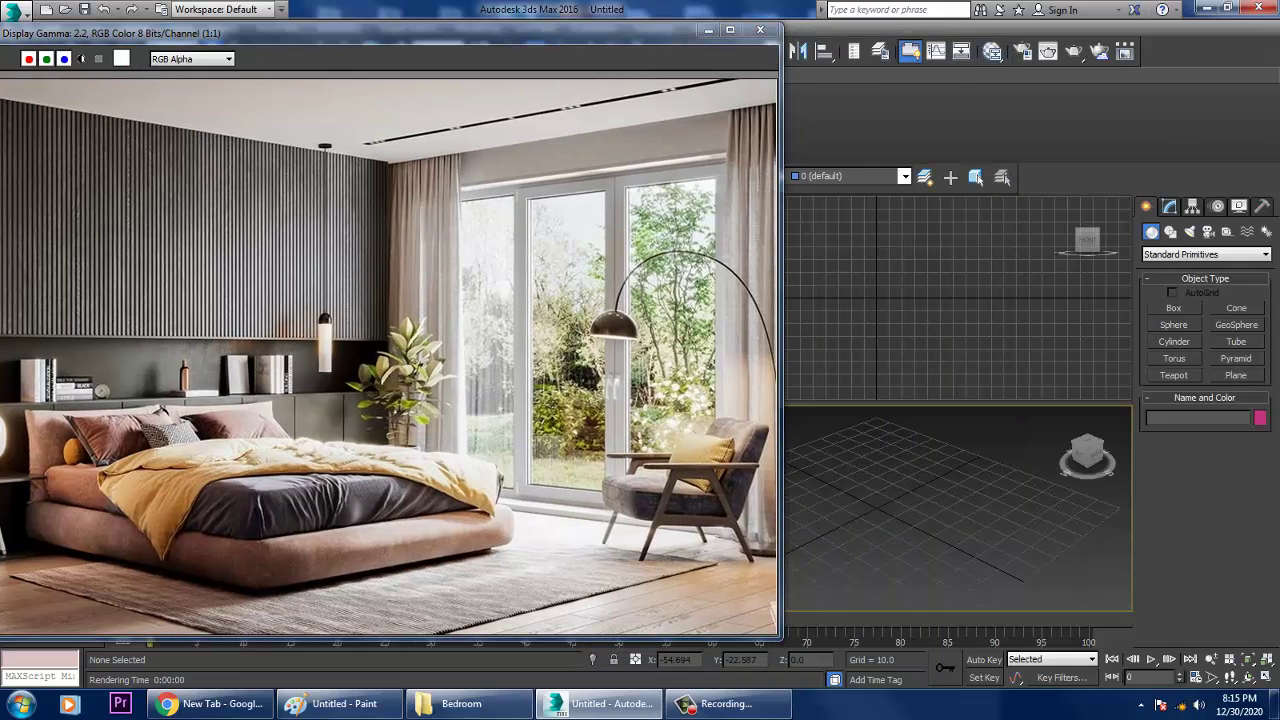
{"action": "left_click_drag", "start_coordinate": [779, 637], "coordinate": [550, 550]}
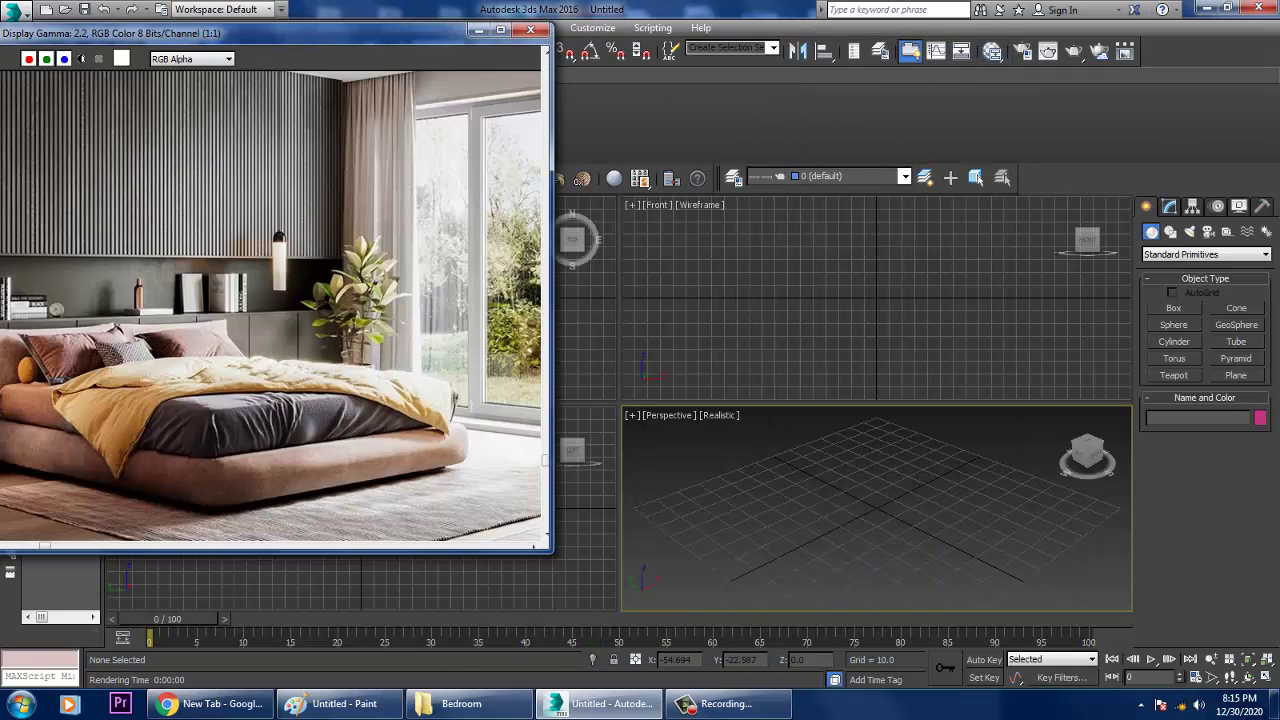
{"action": "scroll", "coordinate": [275, 300], "scroll_direction": "down", "scroll_amount": 1}
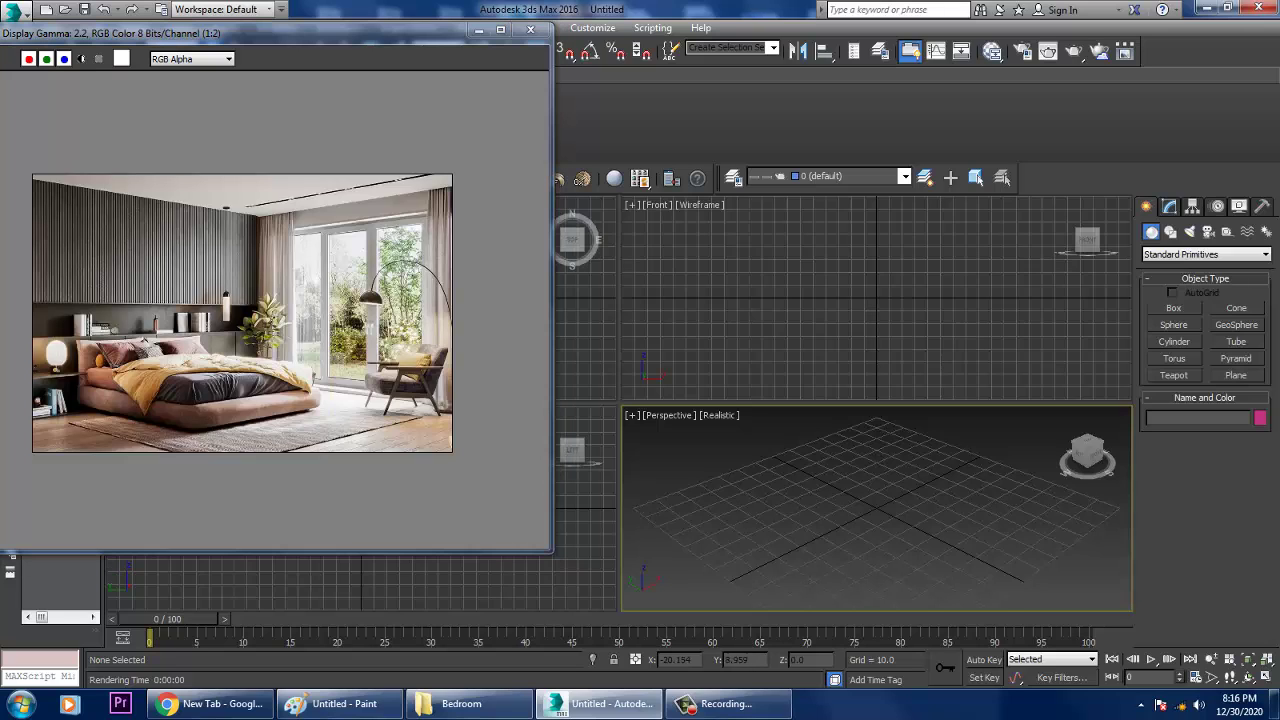
{"action": "key", "text": "alt+w"}
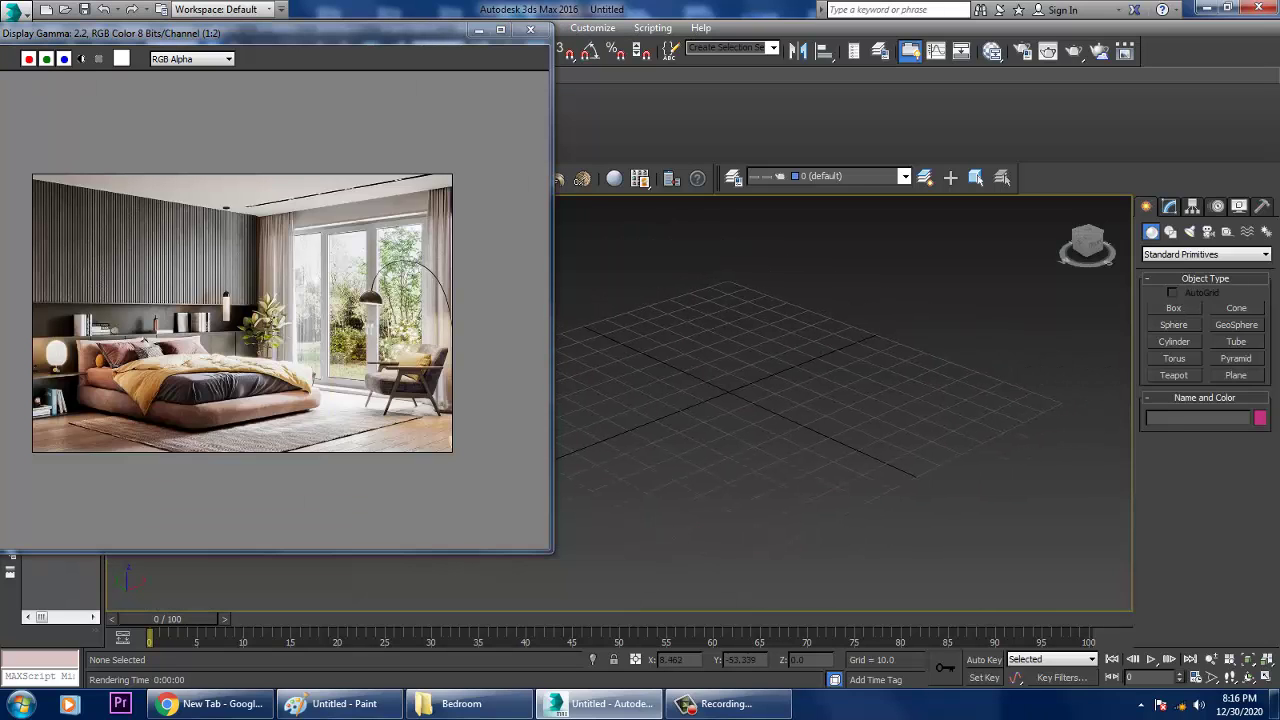
Create Plane001 measuring 281.984 × 359.704 with 4 × 4 segments
{"action": "left_click", "coordinate": [1236, 375]}
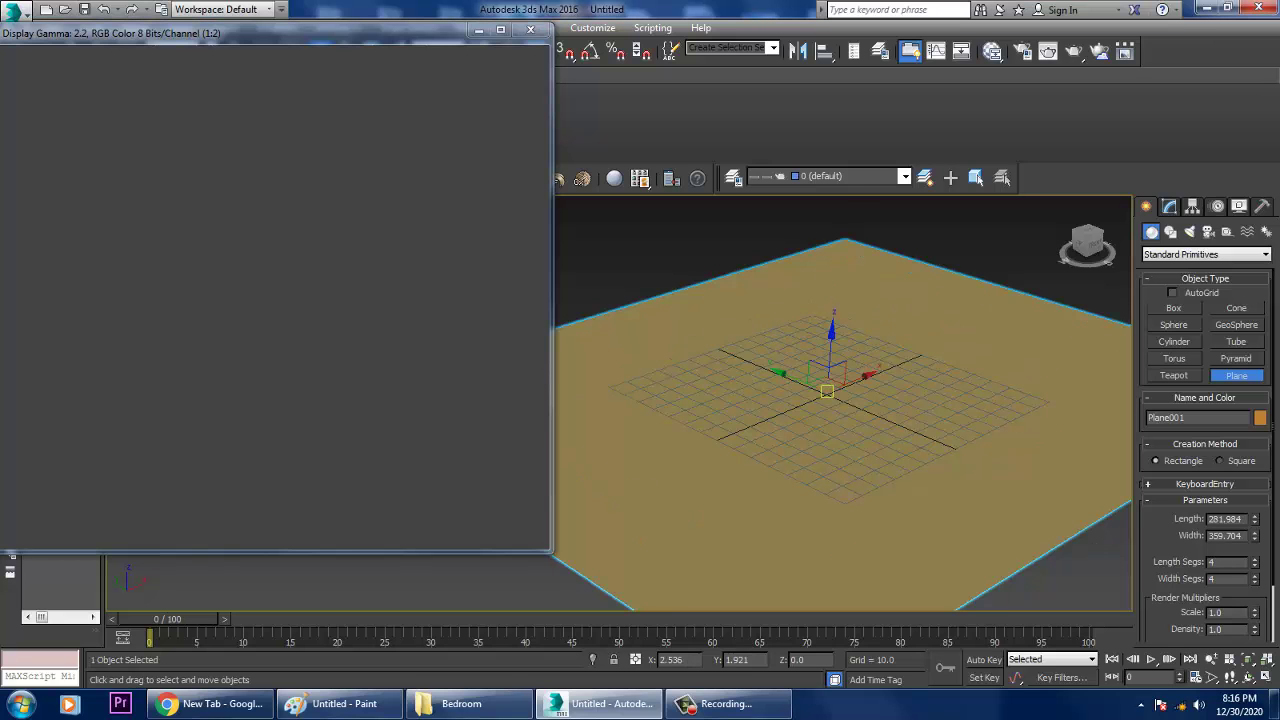
Inspect the floor plane from different views and layouts, then start a new scene with Ctrl+N
{"action": "scroll", "coordinate": [843, 400], "scroll_direction": "up", "scroll_amount": 5}
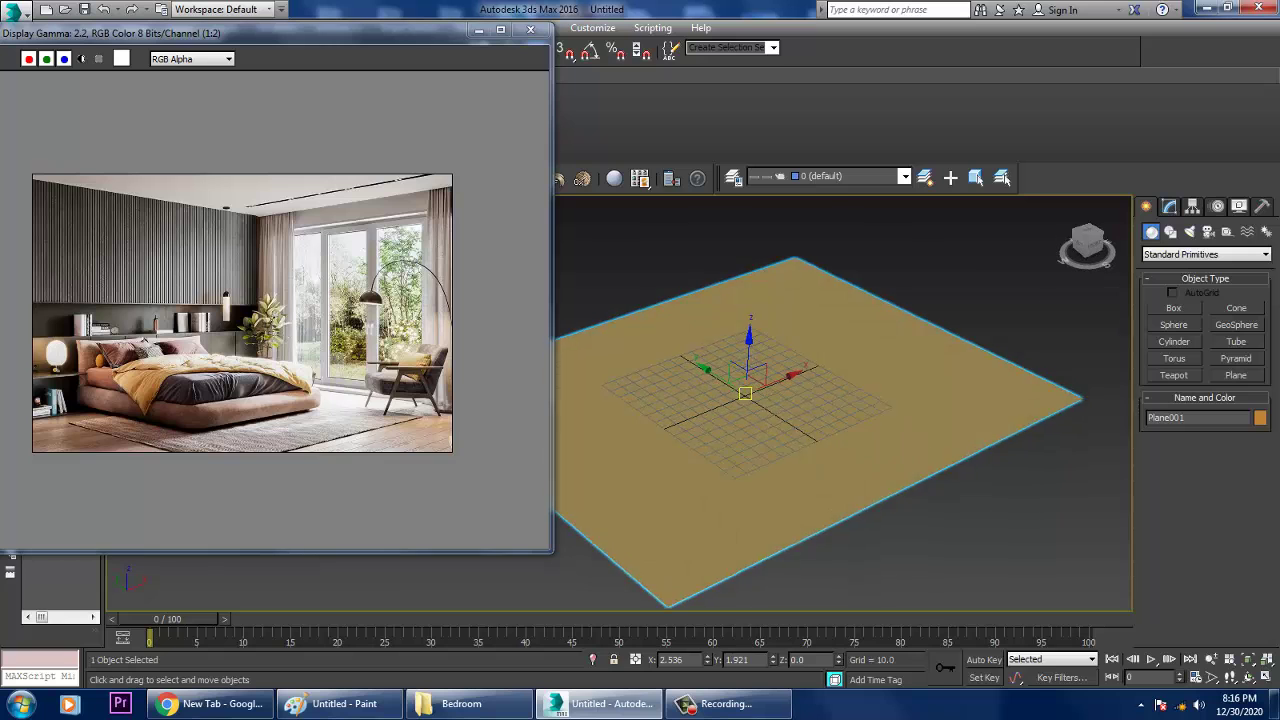
{"action": "key", "text": "r"}
{"action": "key", "text": "w"}
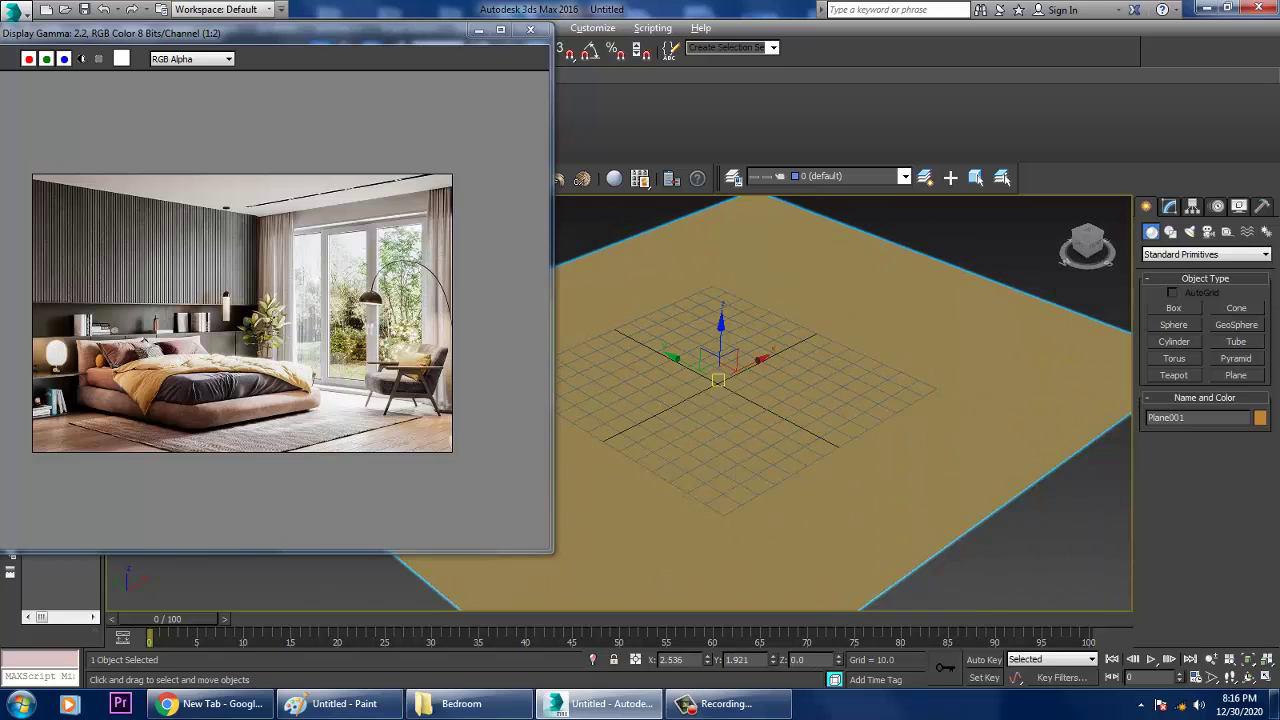
{"action": "middle_click_drag", "start_coordinate": [843, 400], "coordinate": [775, 400], "text": "alt"}
{"action": "key", "text": "r"}
{"action": "key", "text": "w"}
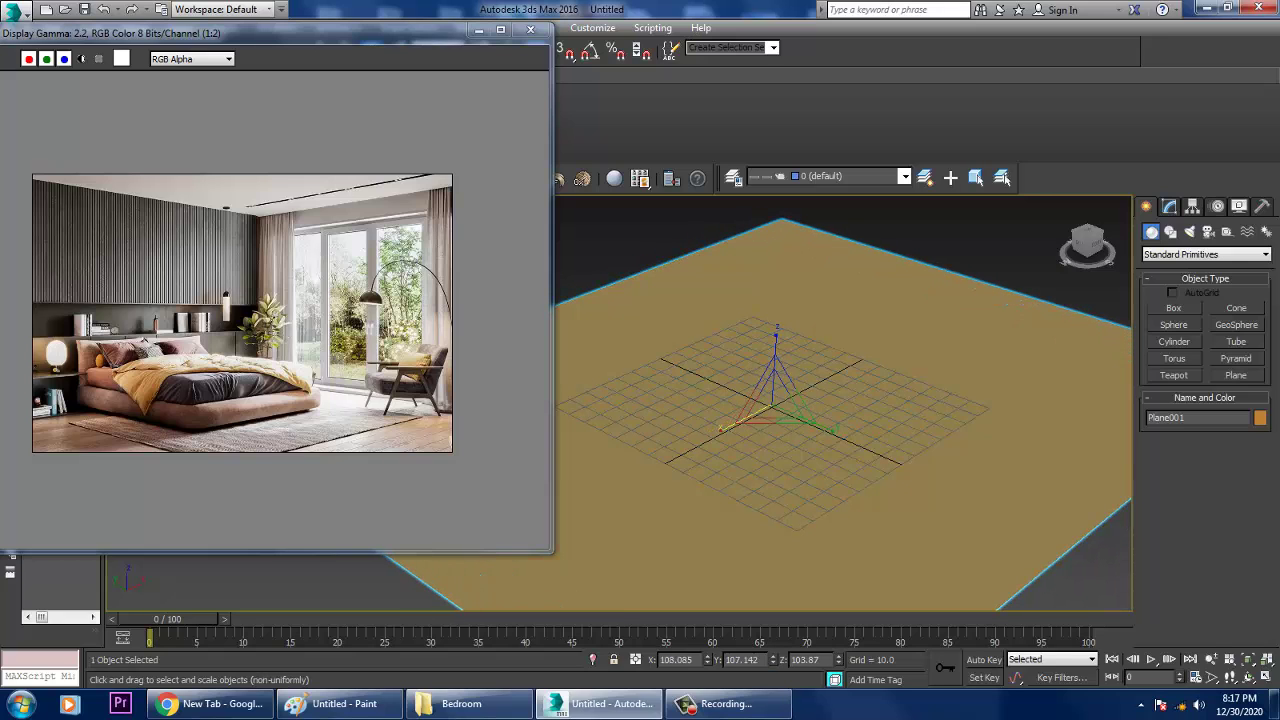
{"action": "key", "text": "alt+w"}
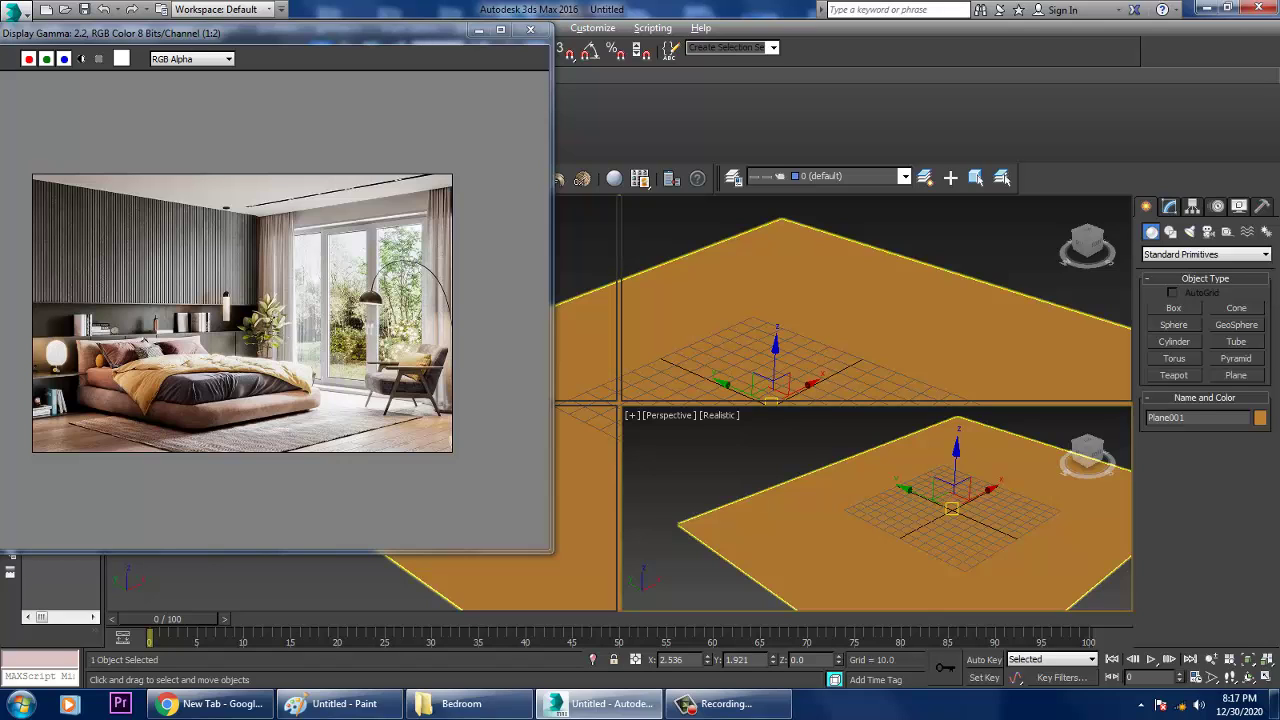
{"action": "key", "text": "alt+w"}
{"action": "key", "text": "ctrl+n"}
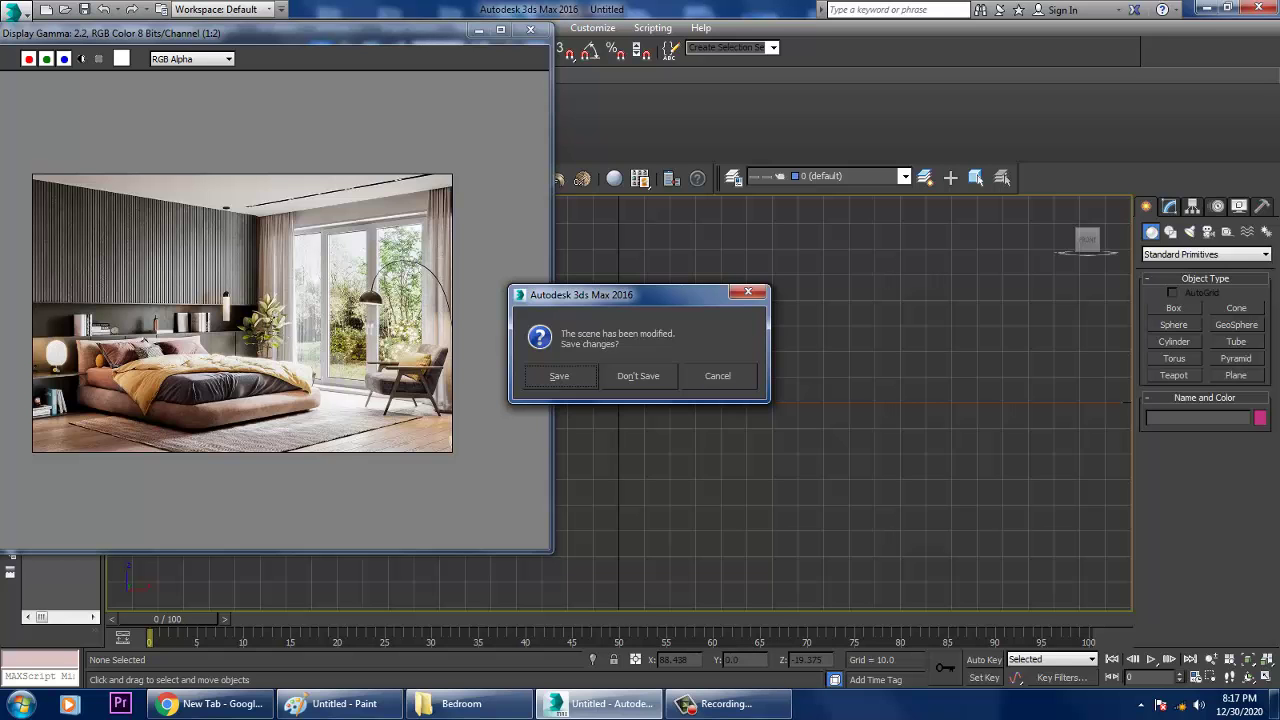
Discard the scene changes and draw an AEC Extended wall, 5 wide and 96 high, along the plane's top edge
{"action": "key", "text": "n"}
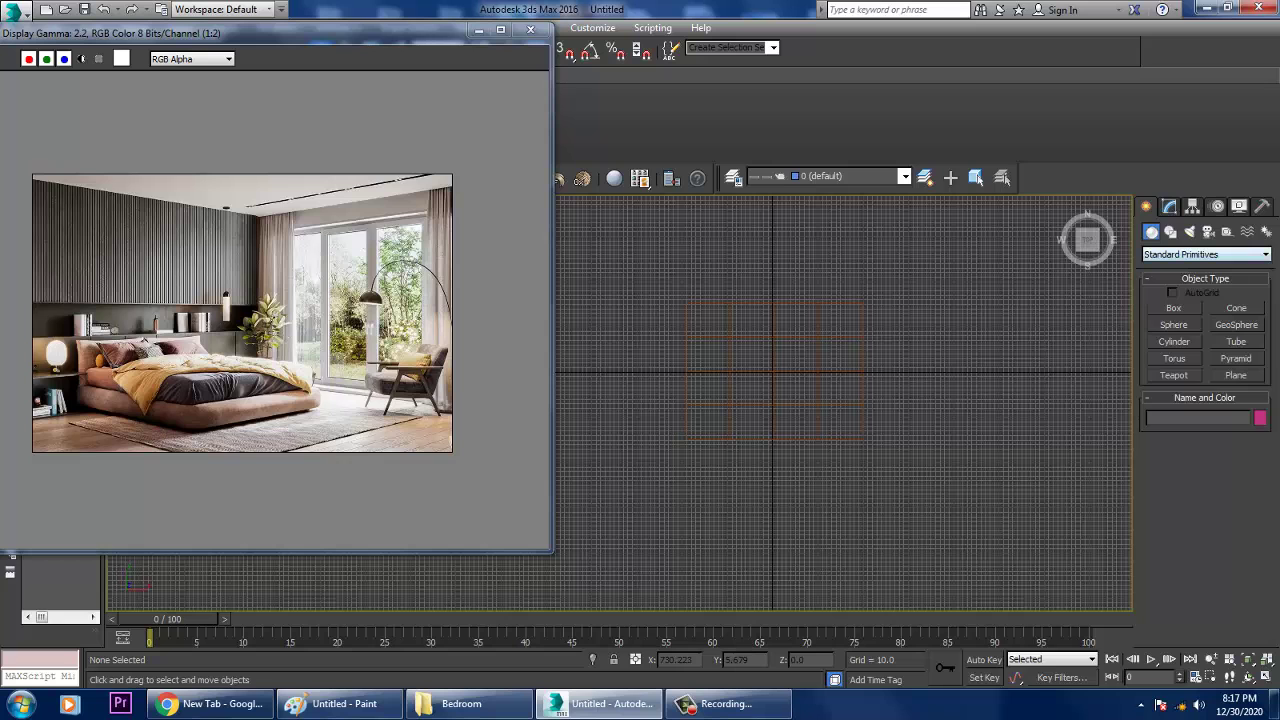
{"action": "left_click", "coordinate": [1206, 254]}
{"action": "left_click", "coordinate": [1206, 370]}
{"action": "left_click", "coordinate": [1174, 325]}
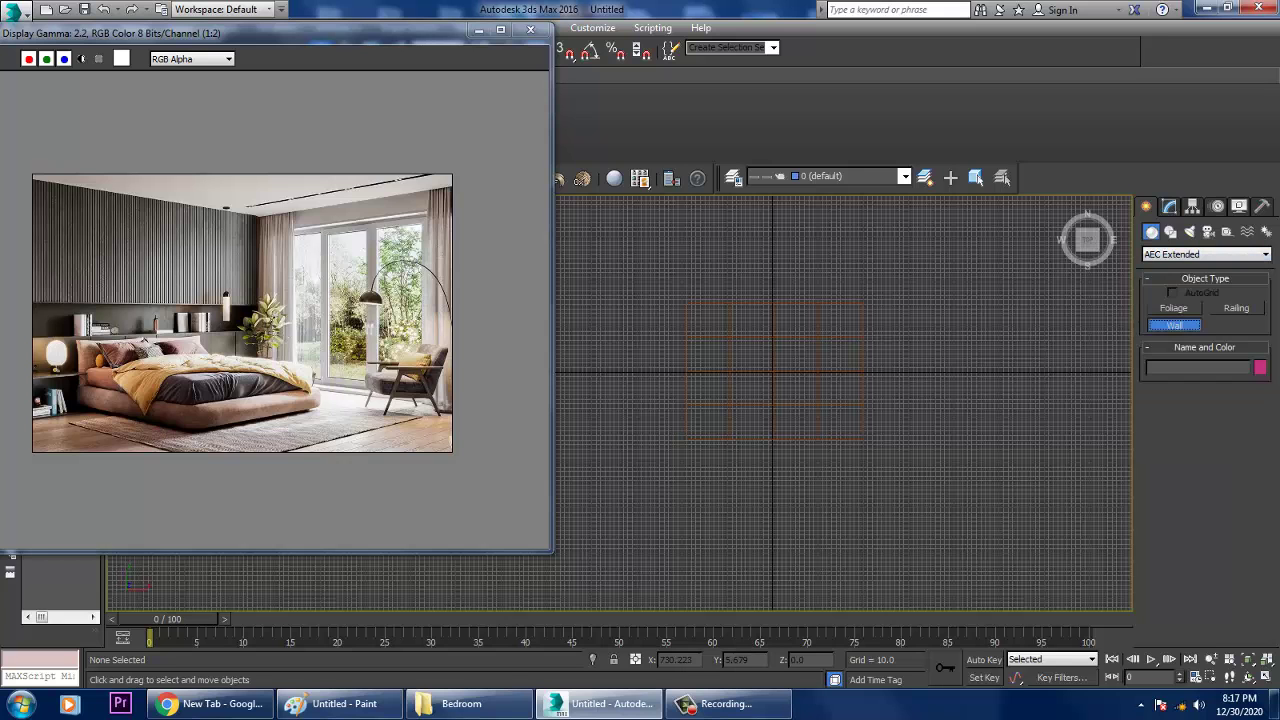
{"action": "scroll", "coordinate": [754, 363], "scroll_direction": "up", "scroll_amount": 5}
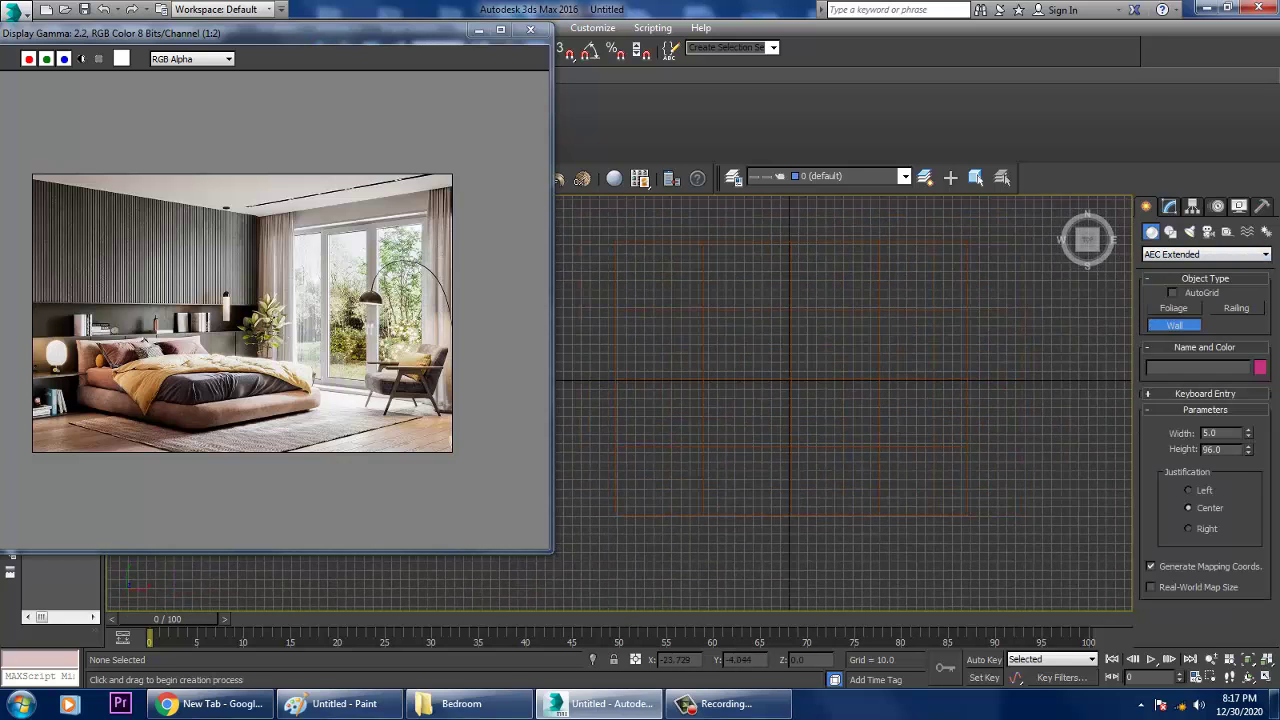
{"action": "left_click", "coordinate": [784, 393]}
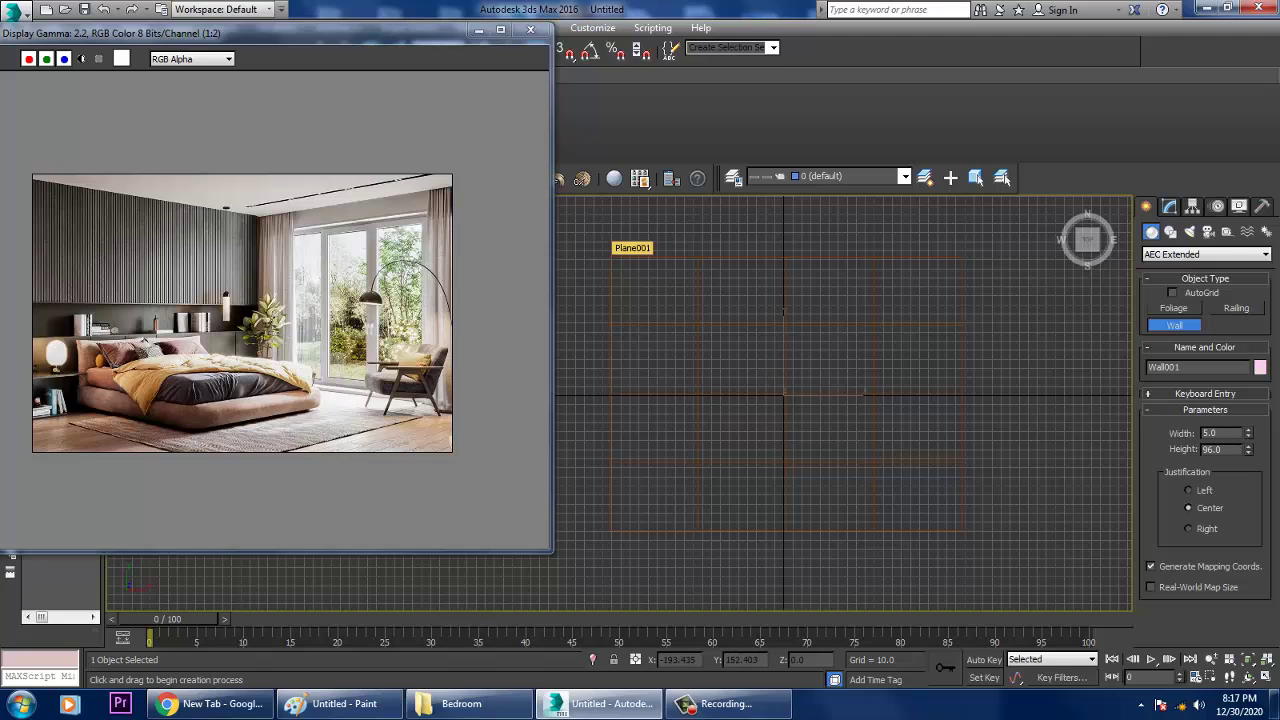
{"action": "left_click", "coordinate": [608, 257]}
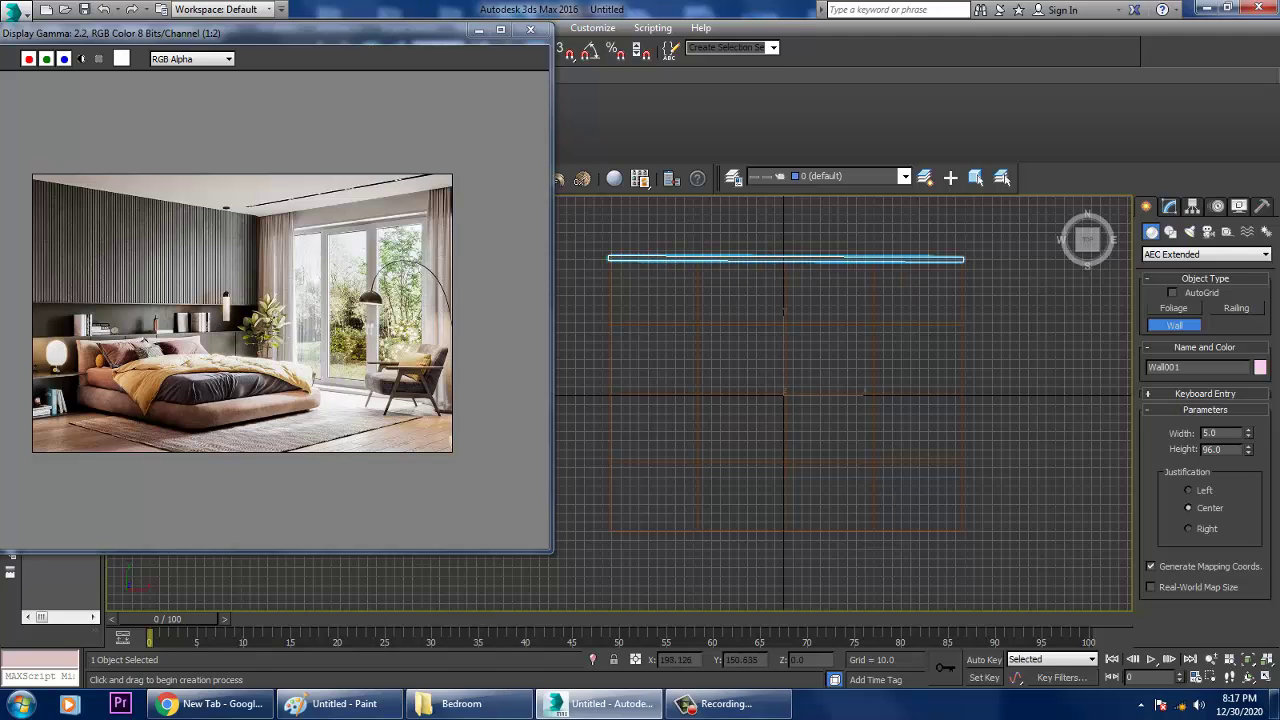
Cancel the wall, enable Endpoint snapping, and restart the wall at the plane's top-left corner
{"action": "right_click", "coordinate": [964, 257]}
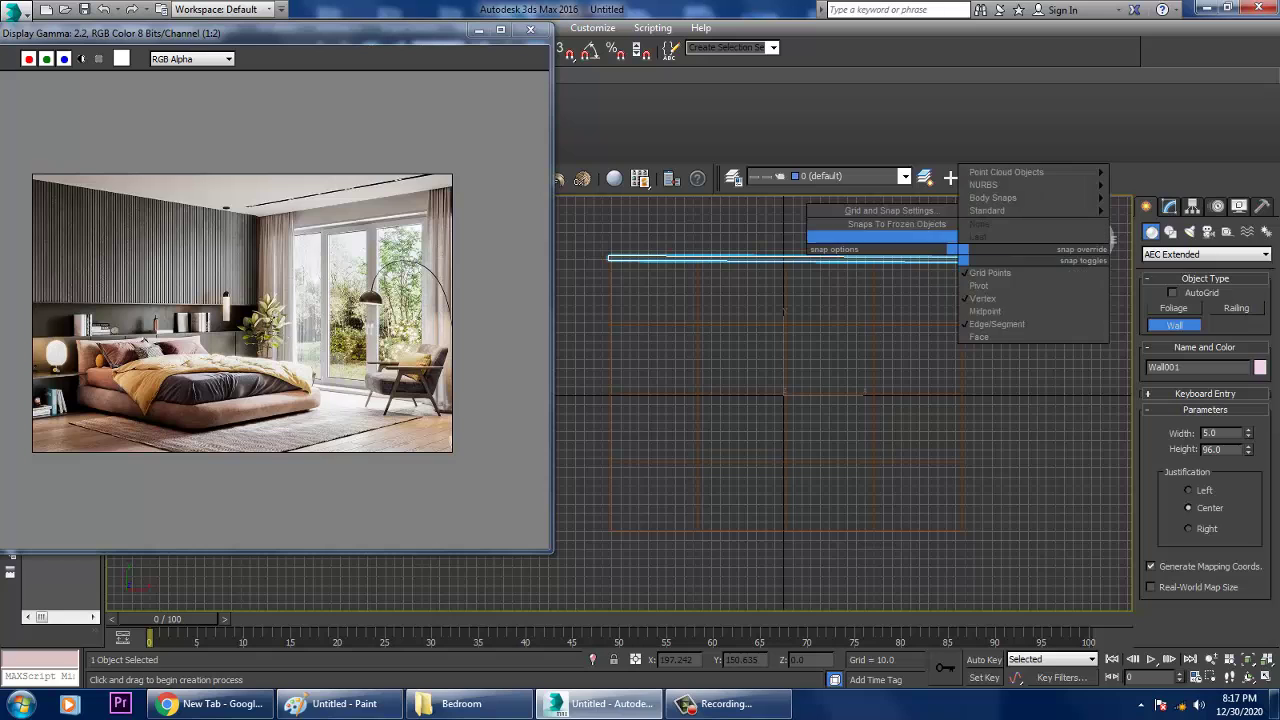
{"action": "right_click", "coordinate": [749, 220]}
{"action": "left_click_drag", "start_coordinate": [300, 33], "coordinate": [250, 126]}
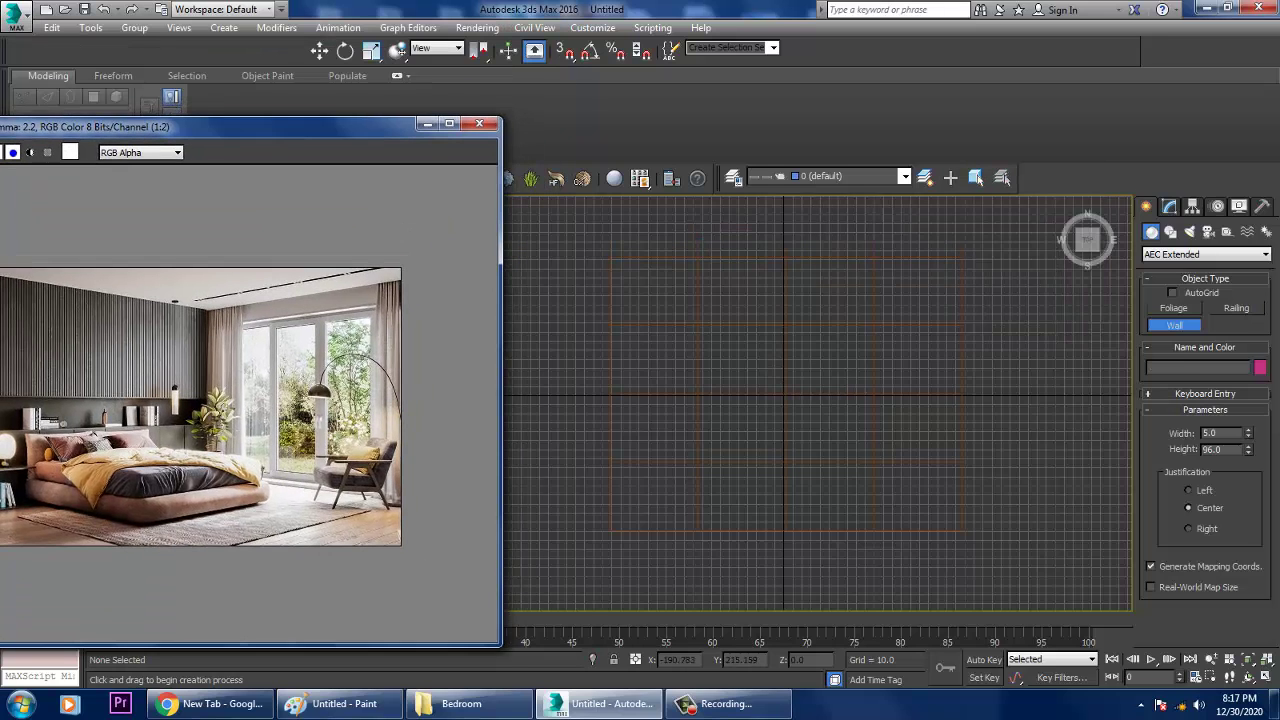
{"action": "left_click", "coordinate": [590, 50]}
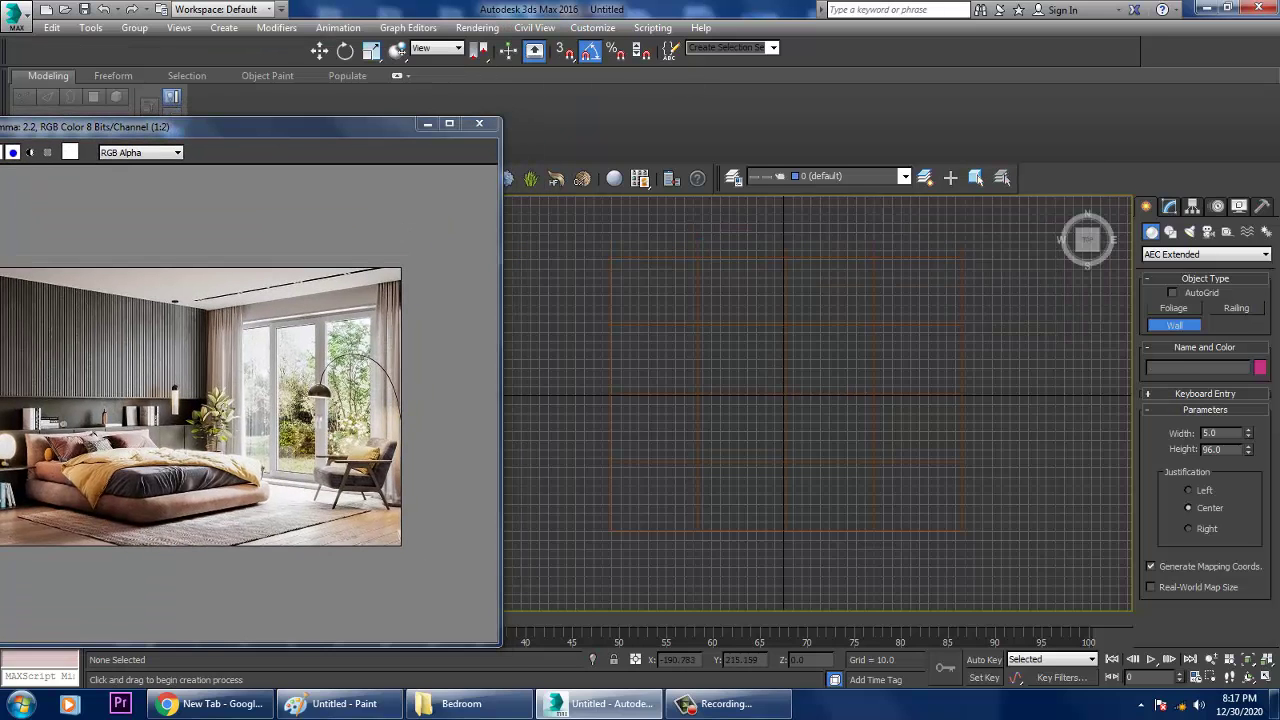
{"action": "right_click", "coordinate": [590, 50]}
{"action": "left_click", "coordinate": [542, 265]}
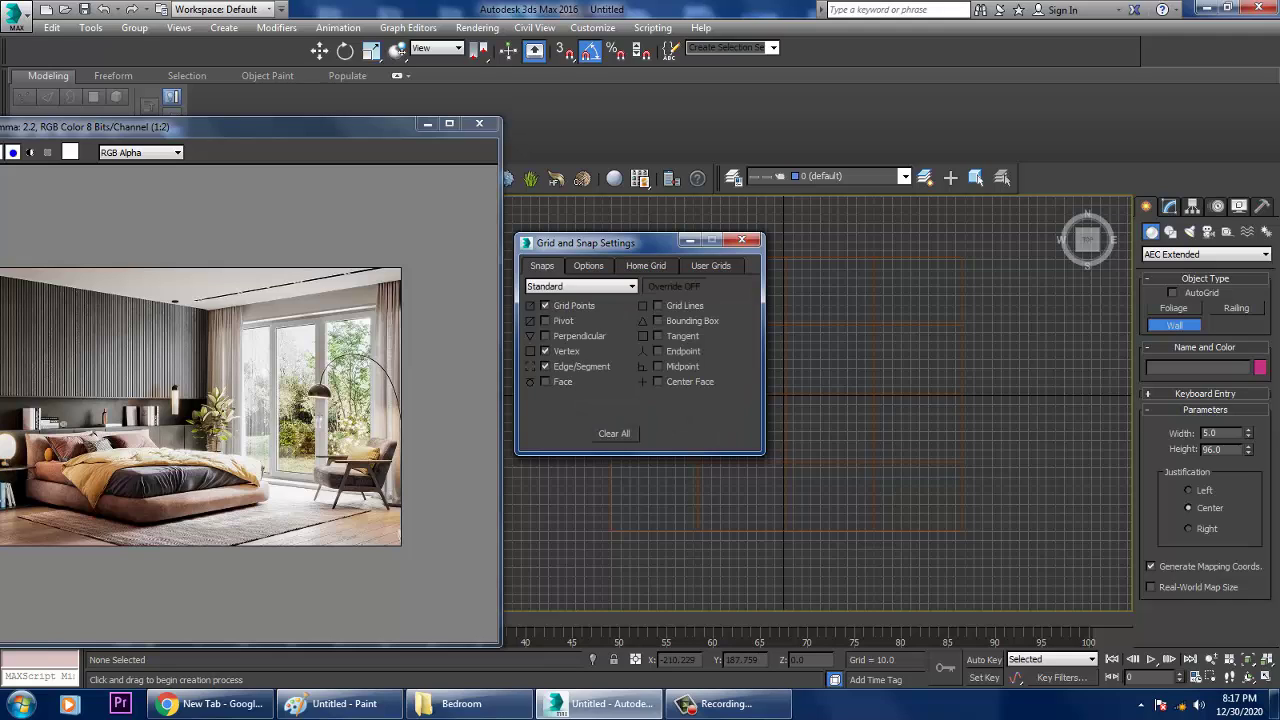
{"action": "left_click", "coordinate": [657, 351]}
{"action": "left_click_drag", "start_coordinate": [600, 242], "coordinate": [315, 331]}
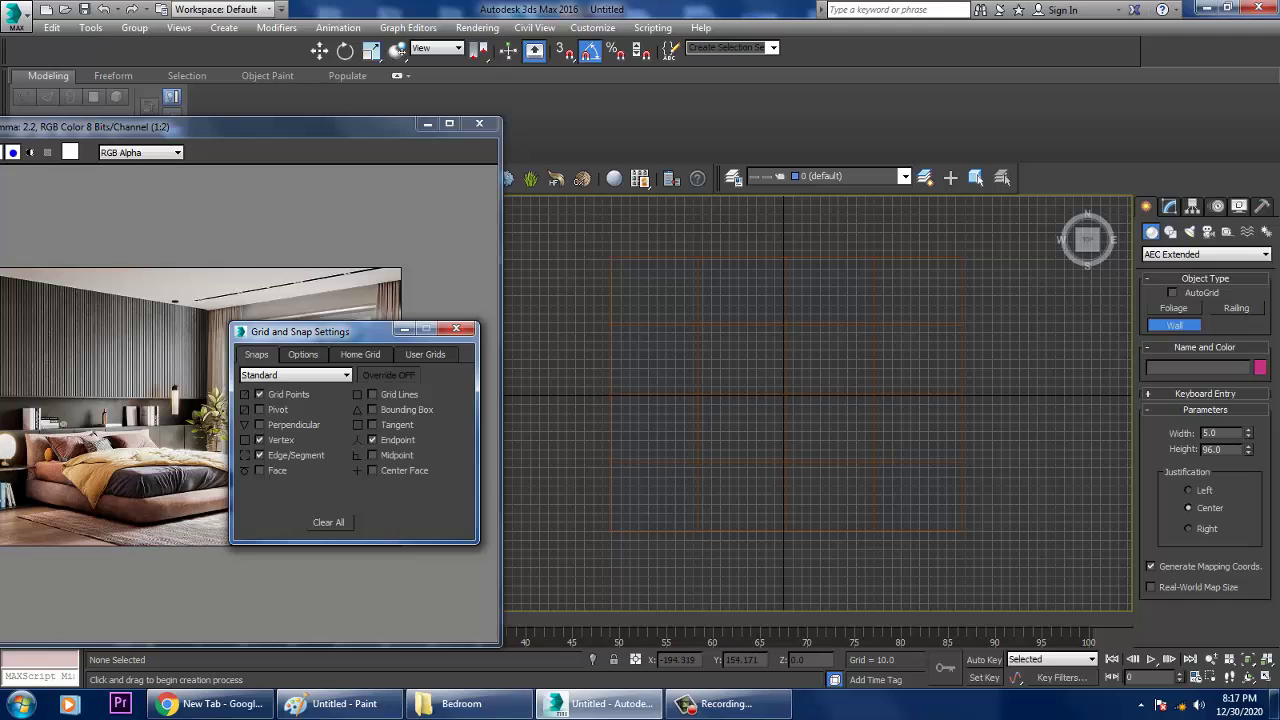
{"action": "left_click", "coordinate": [610, 256]}
{"action": "key", "text": "s"}
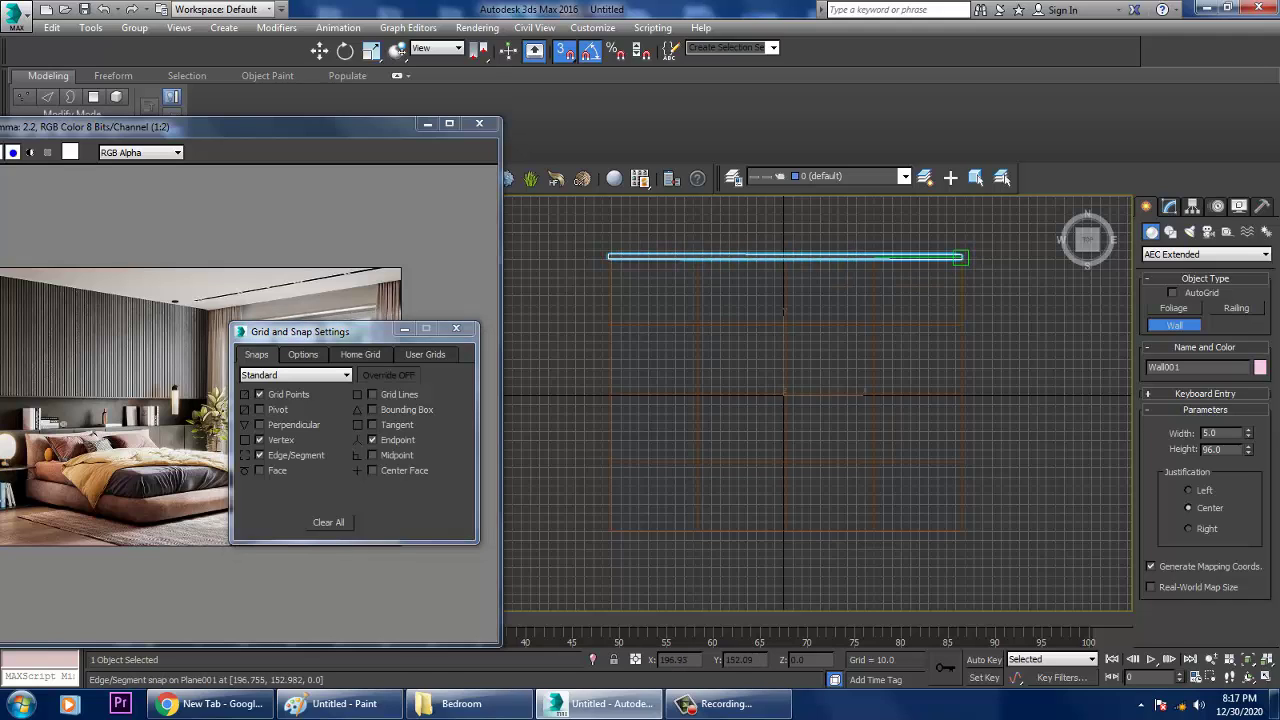
Place the wall at the plane's top-right and bottom-right corners and finish the L-shaped wall
{"action": "left_click", "coordinate": [960, 257]}
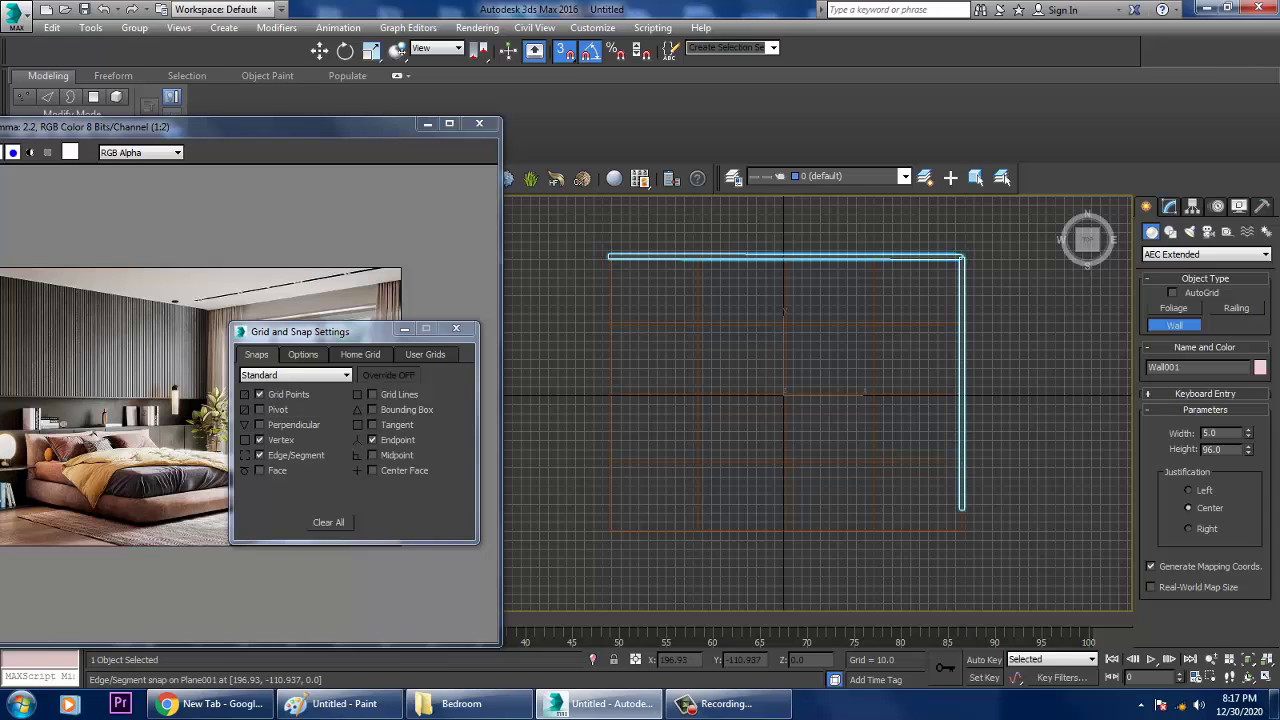
{"action": "left_click", "coordinate": [962, 530]}
{"action": "right_click", "coordinate": [962, 530]}
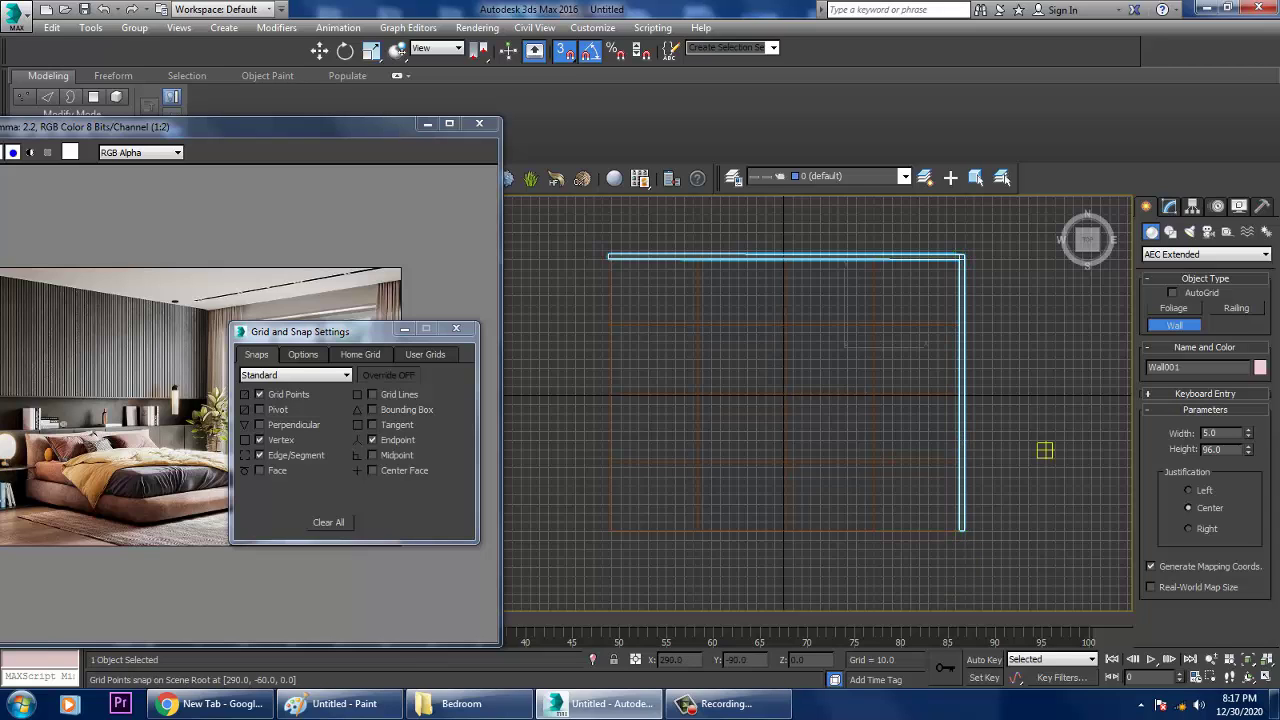
Maximize the Perspective viewport, clear the selection and orbit to see the whole room
{"action": "key", "text": "w"}
{"action": "key", "text": "alt+w"}
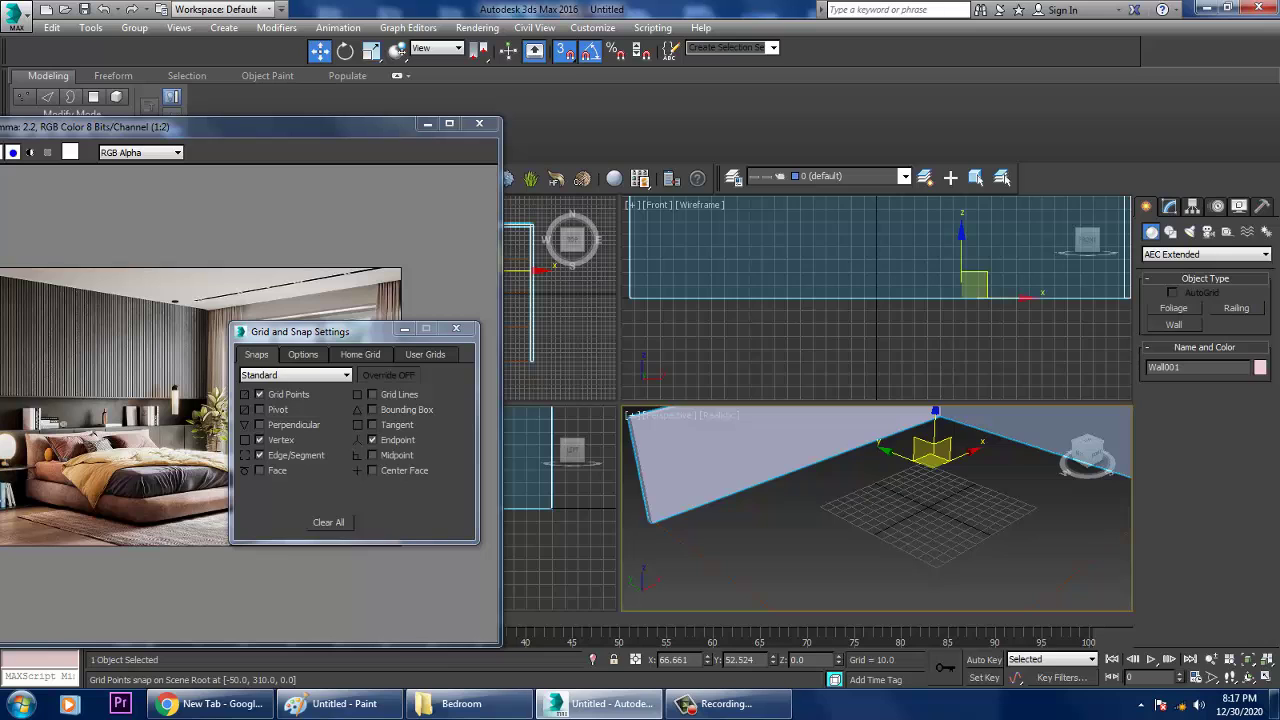
{"action": "left_click", "coordinate": [404, 328]}
{"action": "key", "text": "alt+w"}
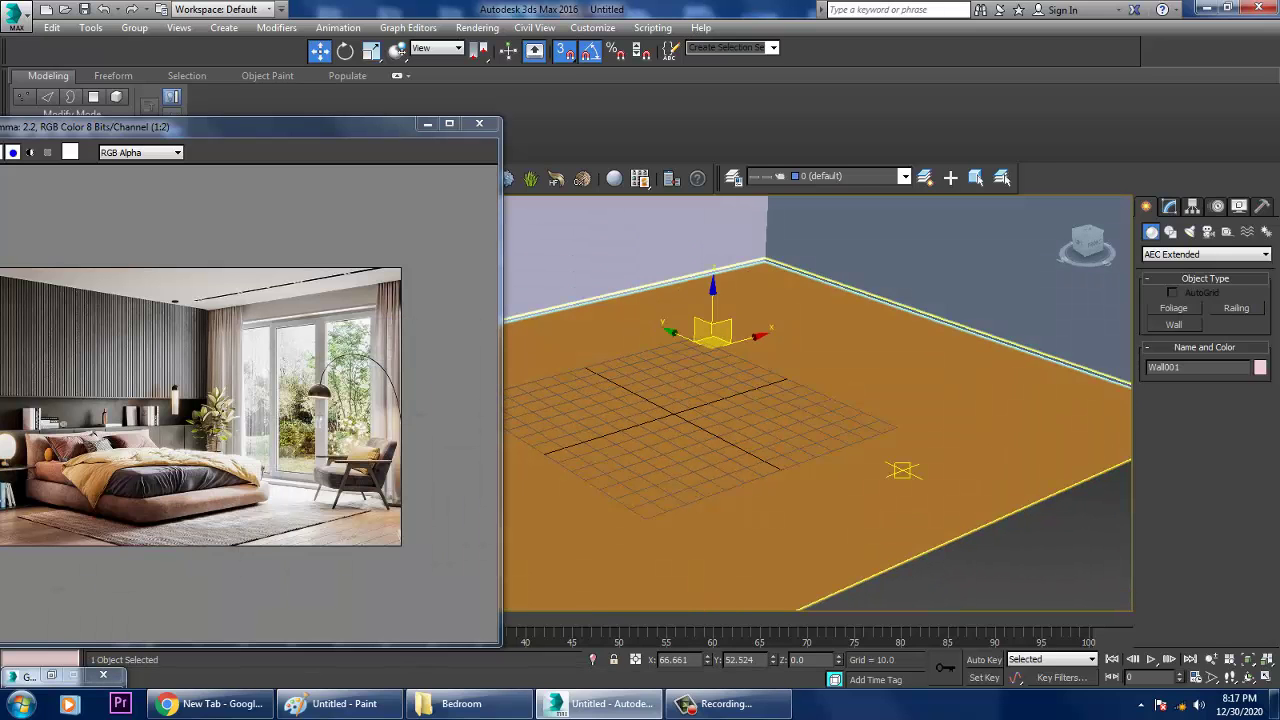
{"action": "left_click", "coordinate": [710, 348]}
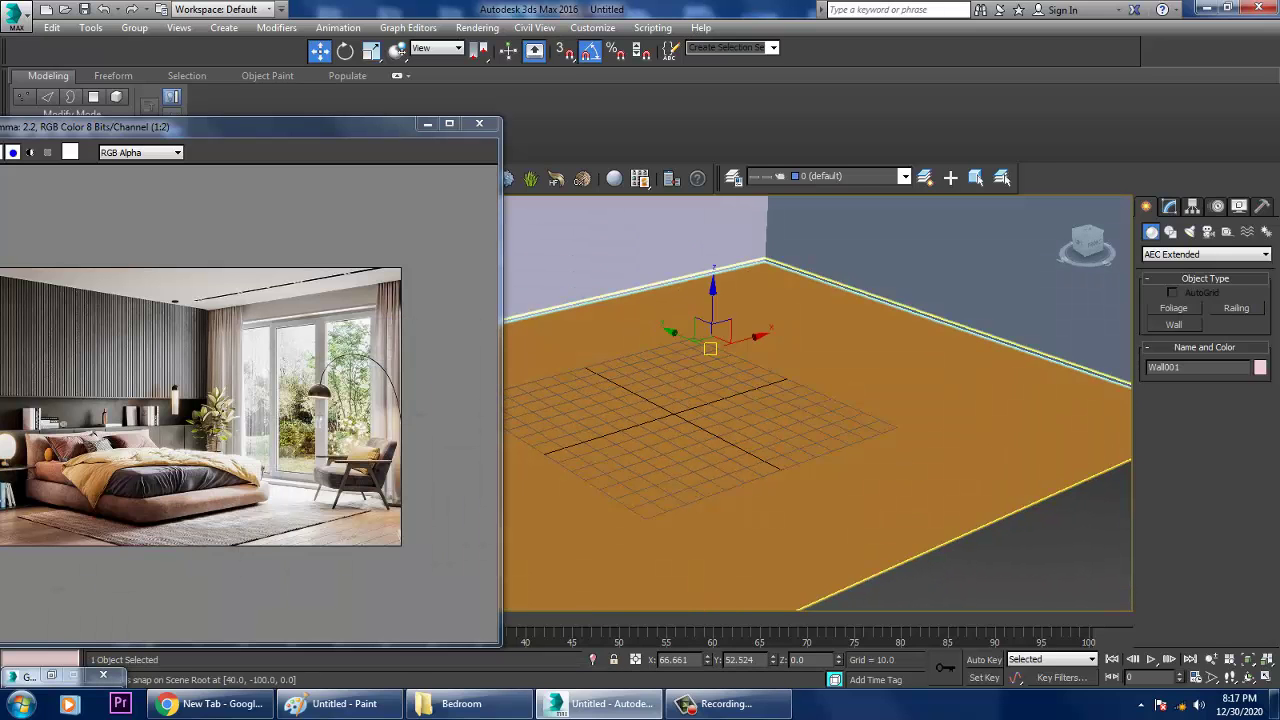
{"action": "scroll", "coordinate": [710, 348], "scroll_direction": "down", "scroll_amount": 5}
{"action": "middle_click_drag", "start_coordinate": [710, 348], "coordinate": [760, 360], "text": "alt"}
Zoom and orbit the Perspective view lower toward the floor to inspect the wall corner
{"action": "scroll", "coordinate": [760, 360], "scroll_direction": "up", "scroll_amount": 2}
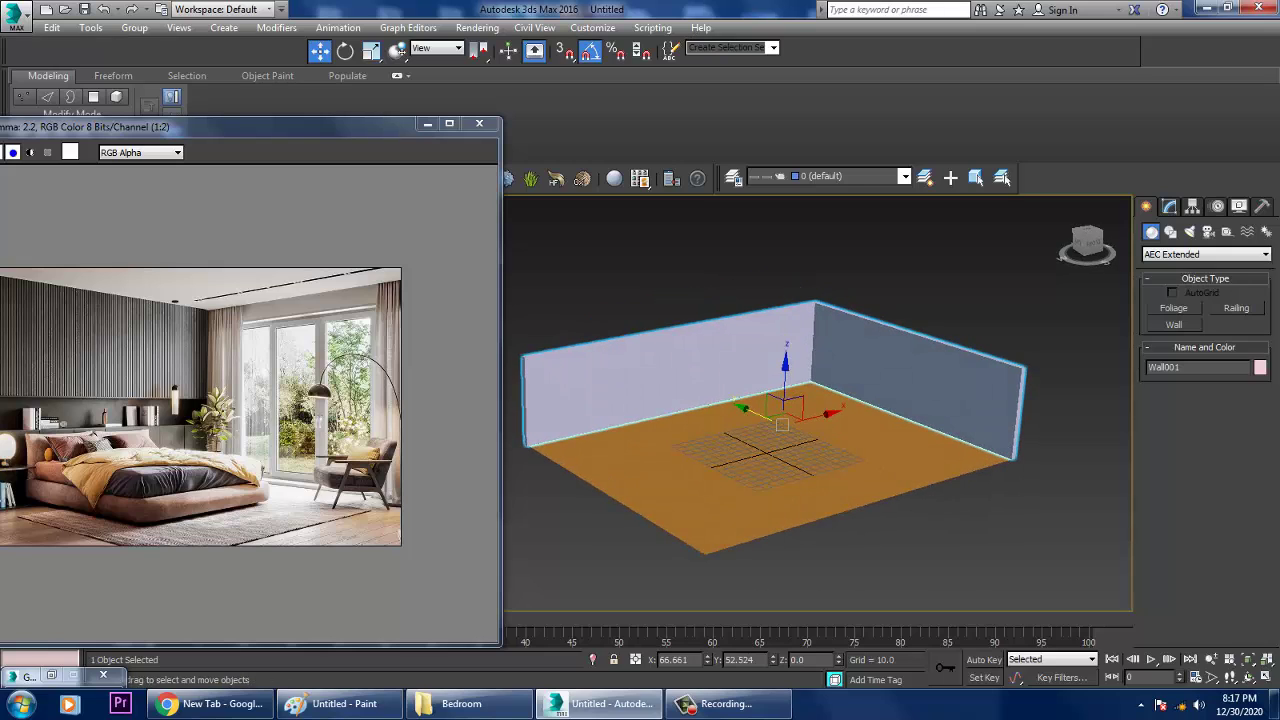
{"action": "scroll", "coordinate": [800, 418], "scroll_direction": "up", "scroll_amount": 2}
{"action": "key", "text": "r"}
{"action": "key", "text": "r"}
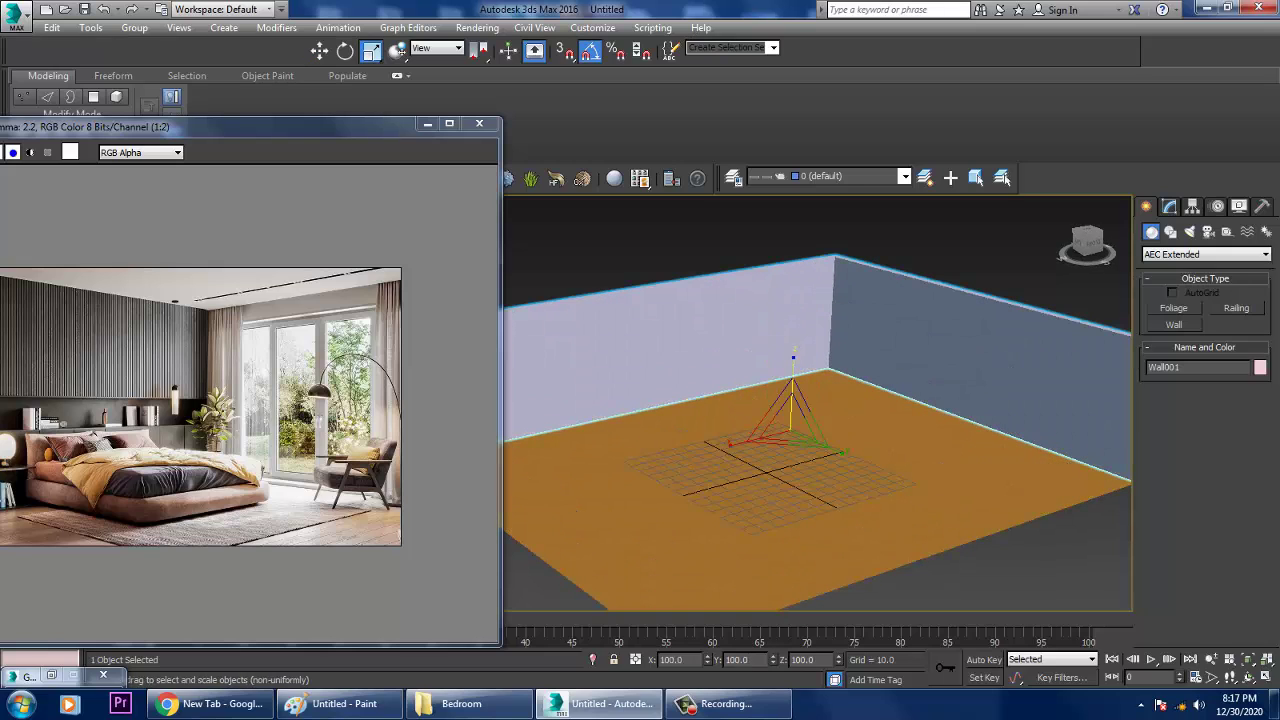
{"action": "key", "text": "r"}
{"action": "middle_click_drag", "start_coordinate": [817, 405], "coordinate": [740, 405], "text": "alt"}
{"action": "scroll", "coordinate": [817, 405], "scroll_direction": "up", "scroll_amount": 2}
{"action": "key", "text": "w"}
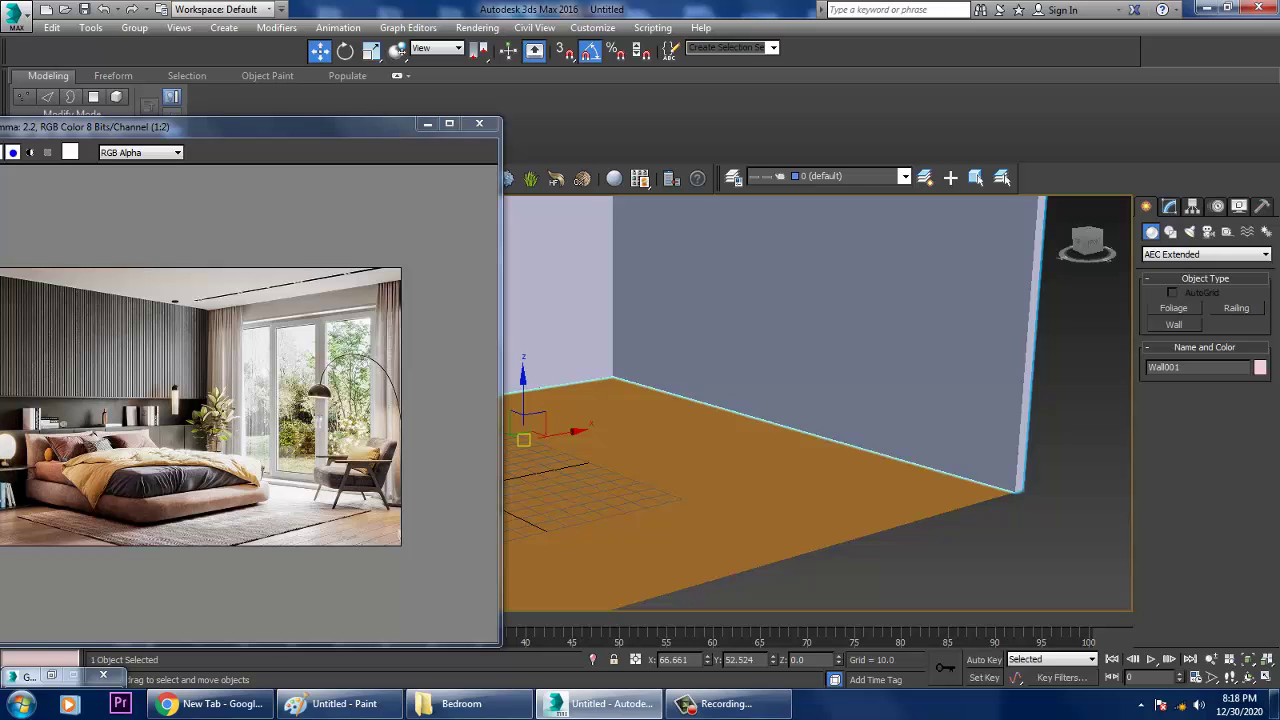
{"action": "scroll", "coordinate": [817, 405], "scroll_direction": "down", "scroll_amount": 5}
{"action": "scroll", "coordinate": [817, 405], "scroll_direction": "up", "scroll_amount": 4}
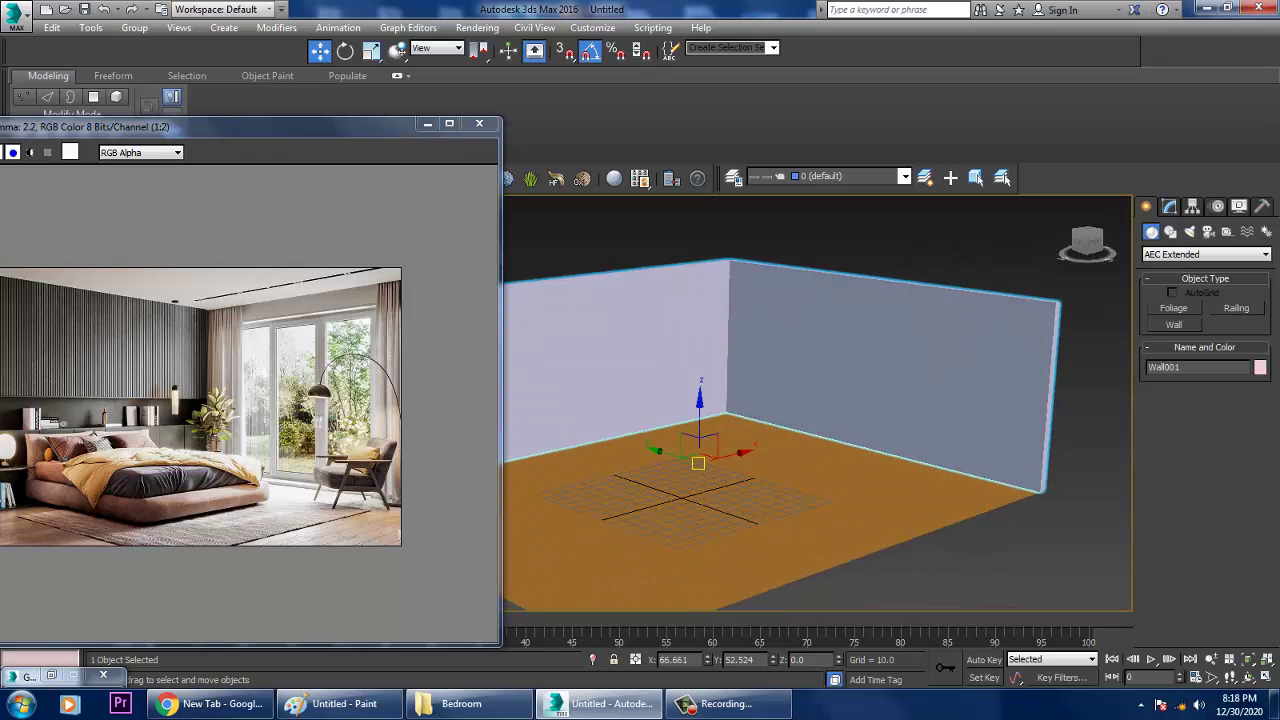
{"action": "scroll", "coordinate": [817, 405], "scroll_direction": "up", "scroll_amount": 3}
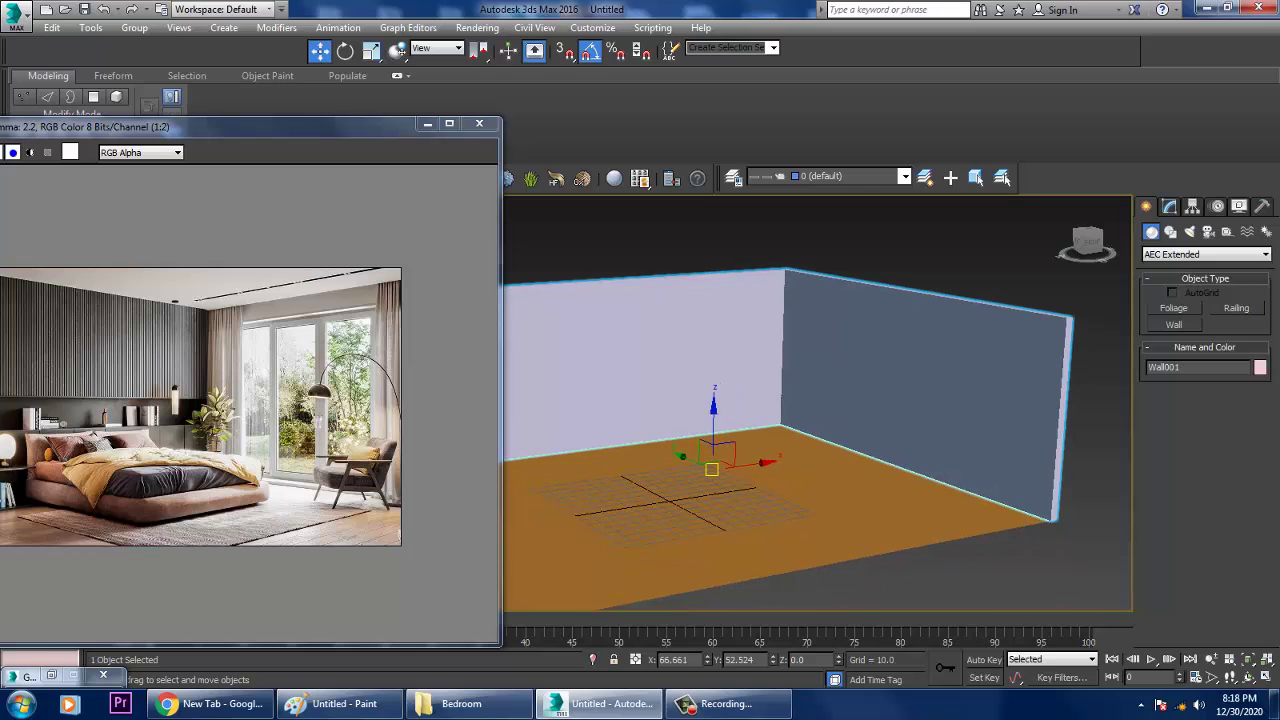
Convert Wall001 to an Editable Poly
{"action": "right_click", "coordinate": [757, 294]}
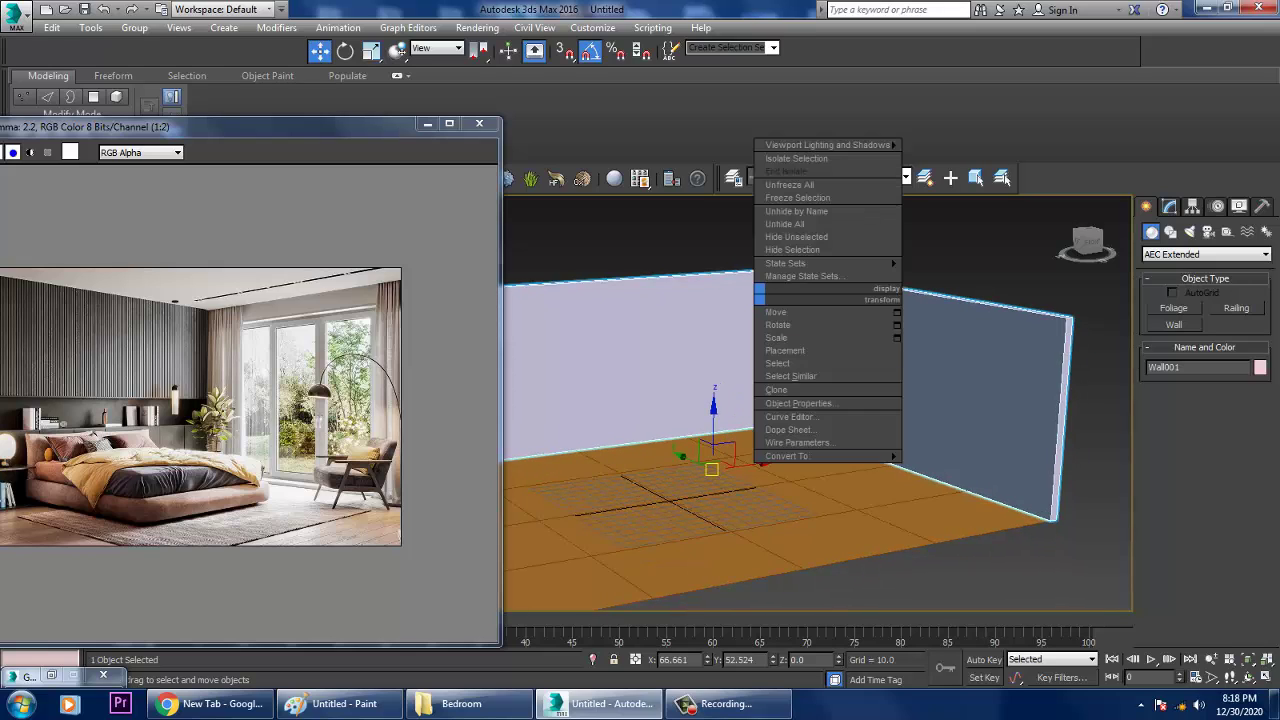
{"action": "mouse_move", "coordinate": [800, 456]}
{"action": "left_click", "coordinate": [958, 468]}
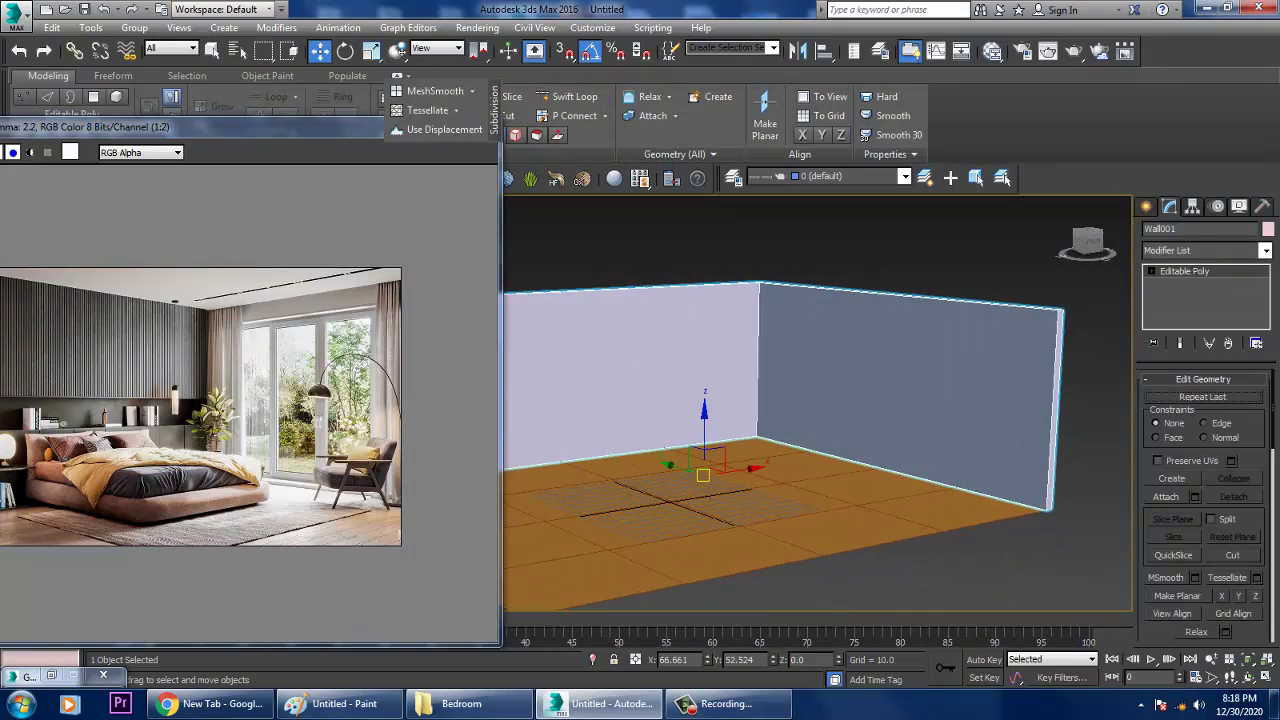
At vertex level, move the wall's top vertices up to raise the walls, then deselect
{"action": "middle_click_drag", "start_coordinate": [760, 420], "coordinate": [800, 420], "text": "alt"}
{"action": "scroll", "coordinate": [818, 400], "scroll_direction": "down", "scroll_amount": 5}
{"action": "scroll", "coordinate": [818, 400], "scroll_direction": "up", "scroll_amount": 3}
{"action": "key", "text": "4"}
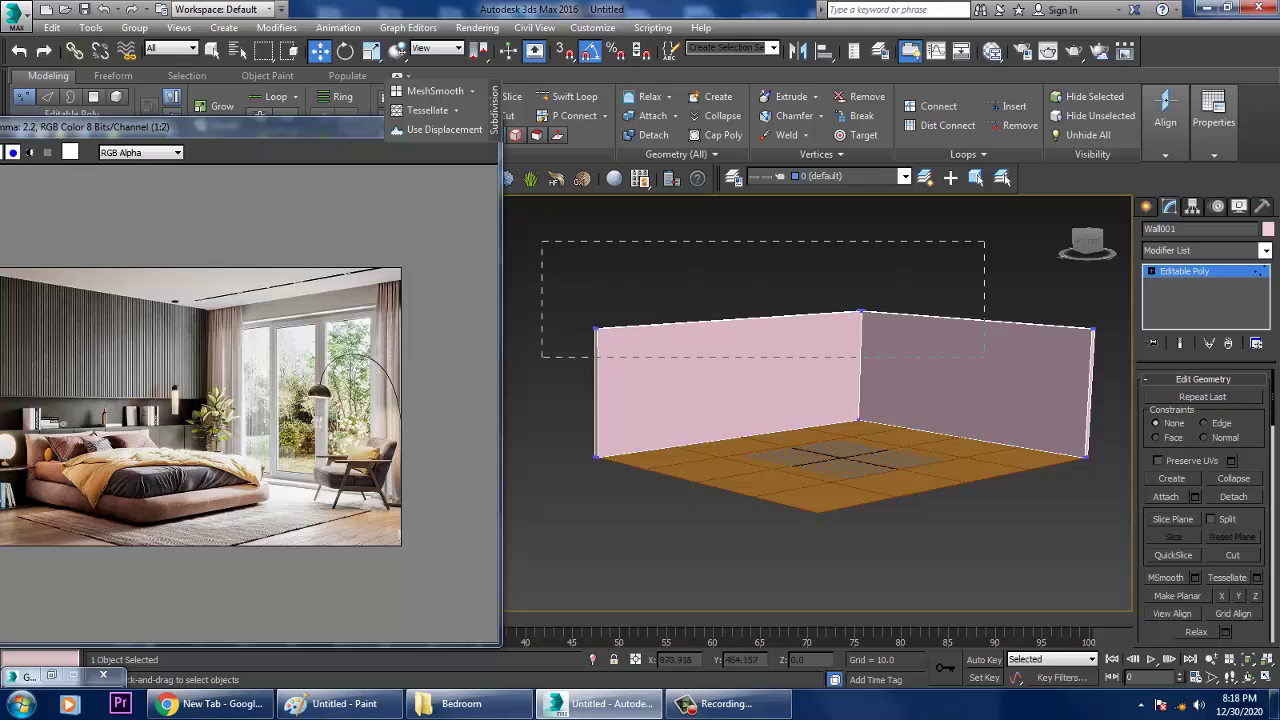
{"action": "left_click_drag", "start_coordinate": [858, 272], "coordinate": [858, 238]}
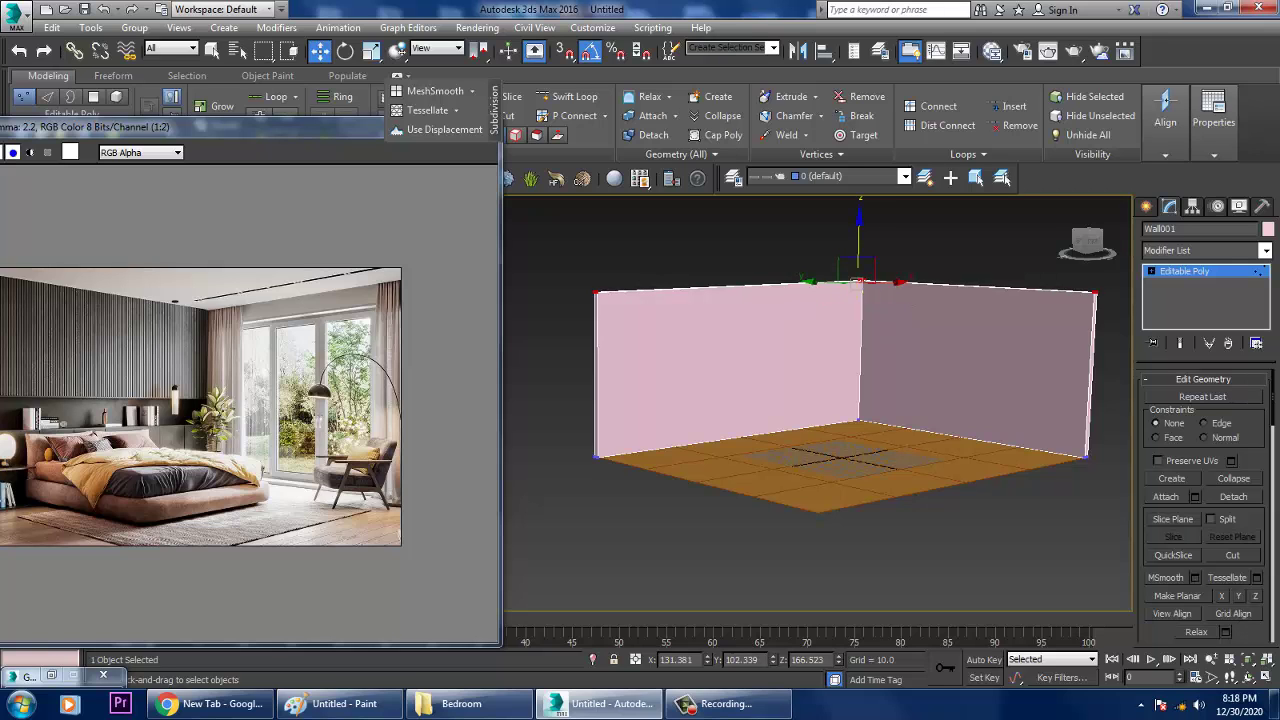
{"action": "scroll", "coordinate": [1000, 348], "scroll_direction": "up", "scroll_amount": 6}
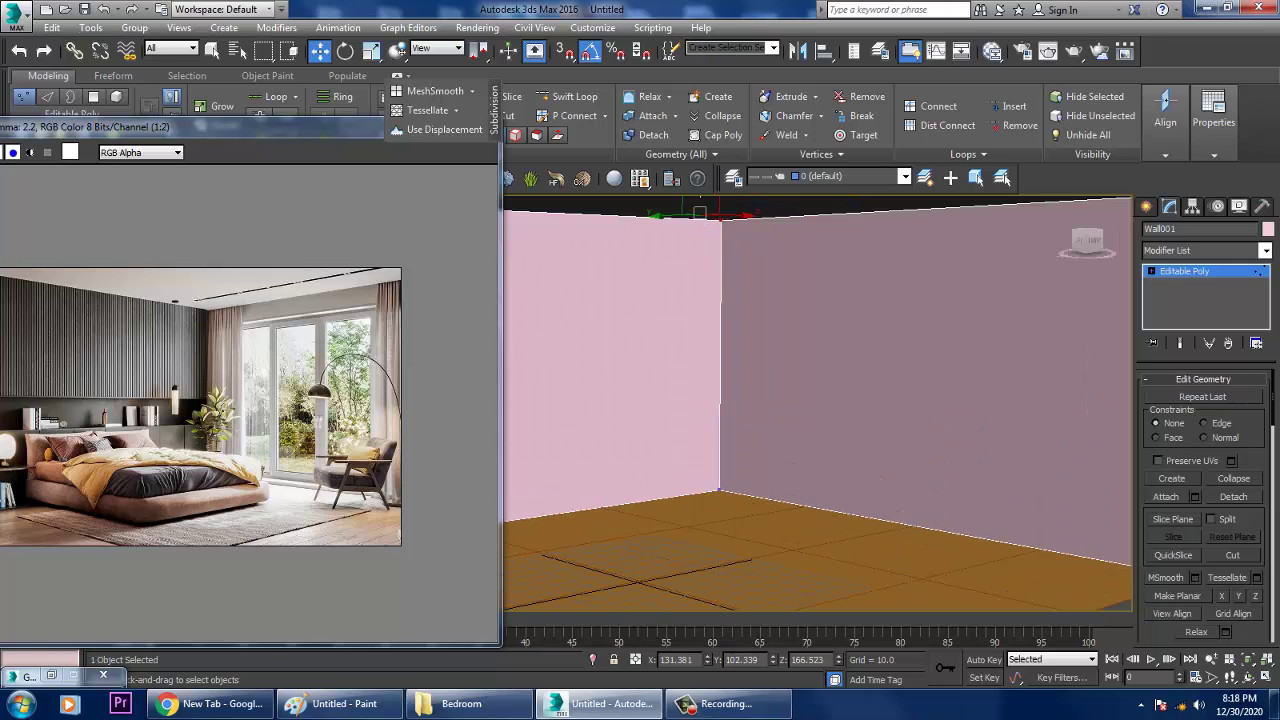
{"action": "middle_click_drag", "start_coordinate": [820, 400], "coordinate": [780, 400], "text": "alt"}
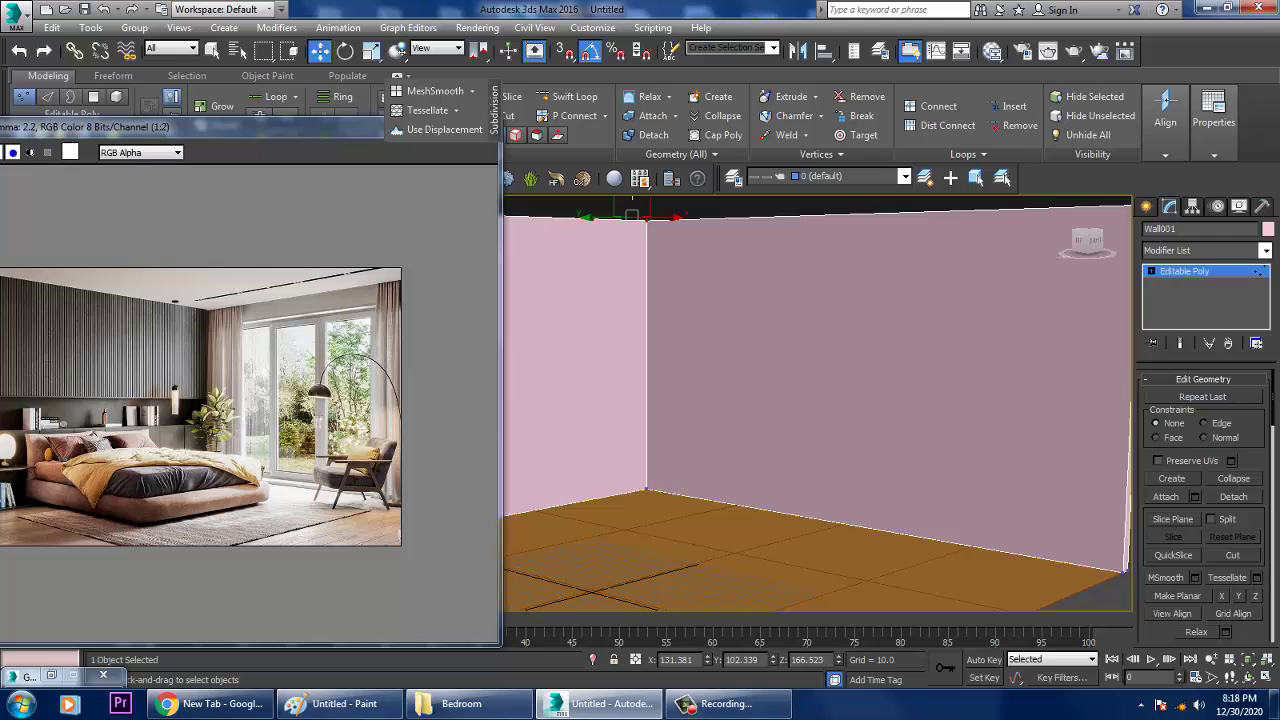
{"action": "key", "text": "ctrl+d"}
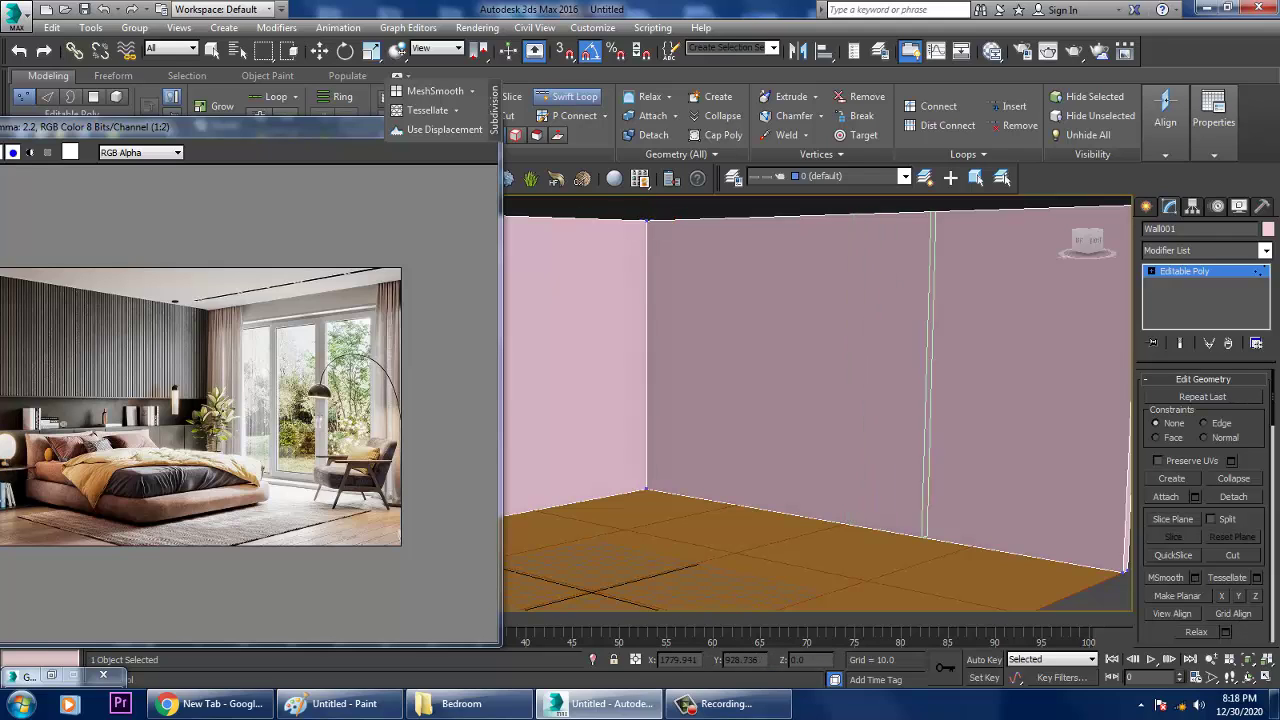
Select all the vertical edges of Wall001 at edge level
{"action": "key", "text": "z"}
{"action": "key", "text": "w"}
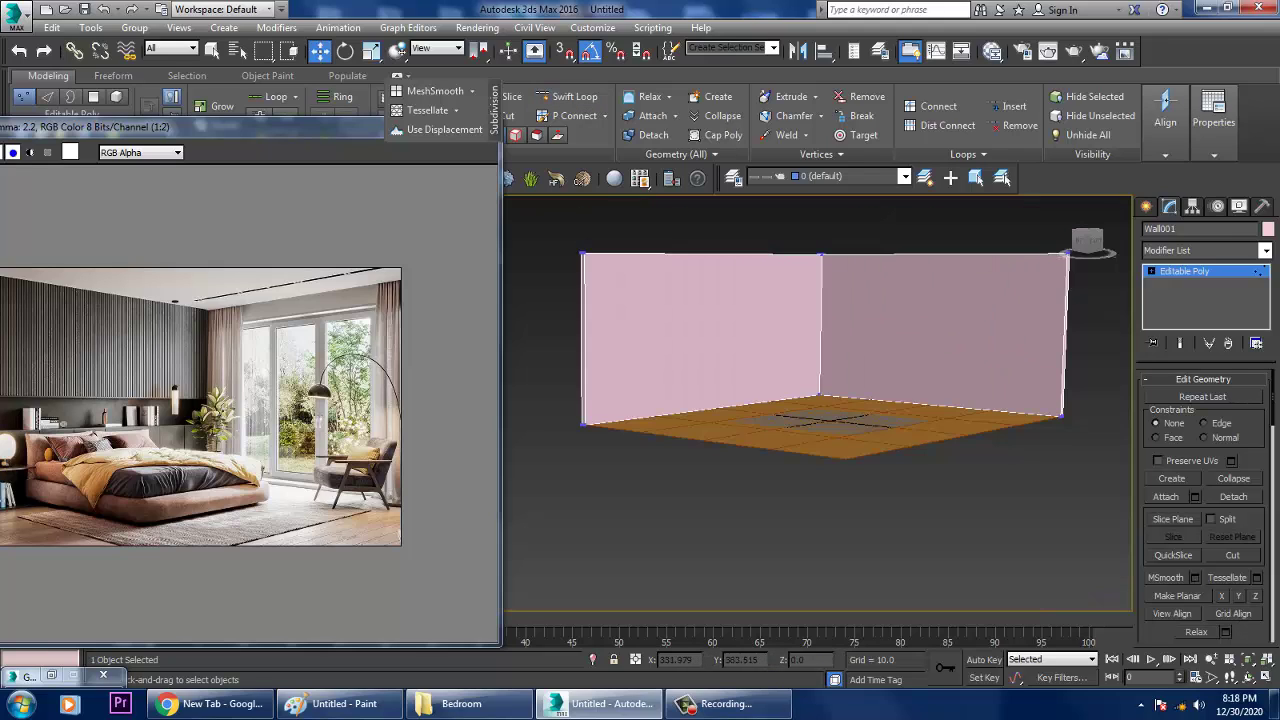
{"action": "key", "text": "2"}
{"action": "left_click_drag", "start_coordinate": [1055, 354], "coordinate": [1055, 354]}
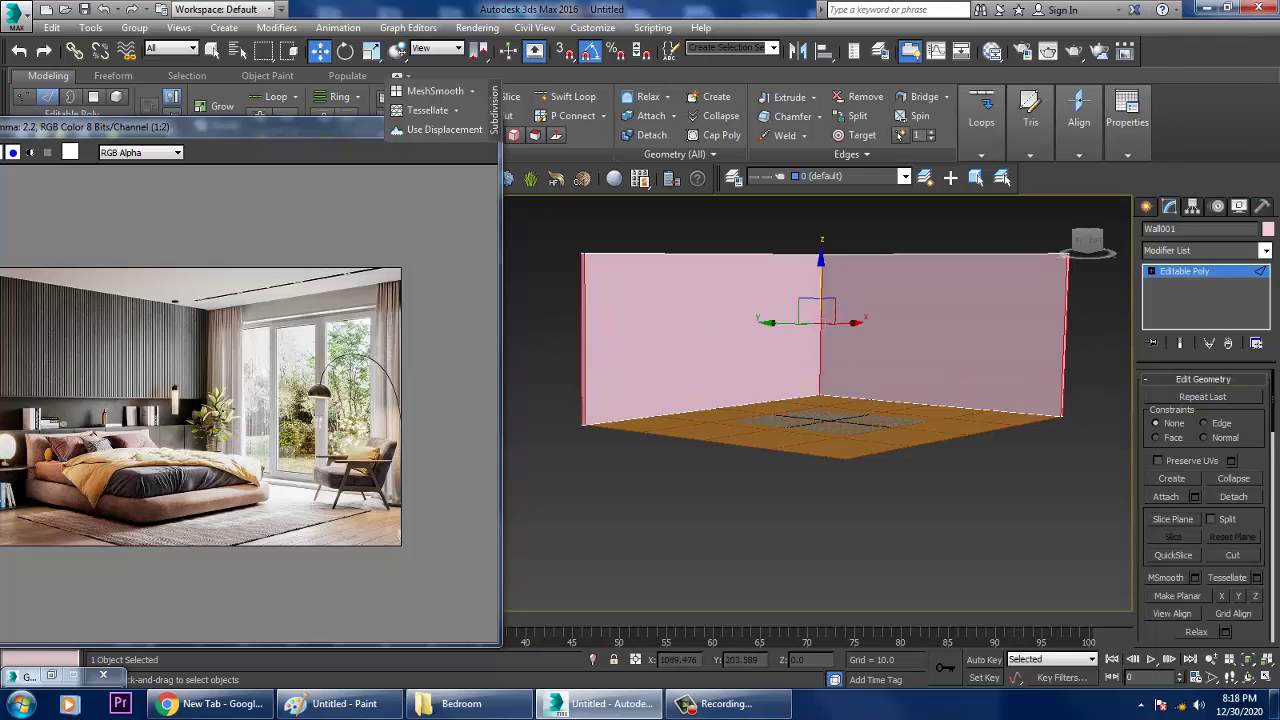
{"action": "middle_click_drag", "start_coordinate": [1055, 354], "coordinate": [1012, 359]}
{"action": "scroll", "coordinate": [1205, 480], "scroll_direction": "up", "scroll_amount": 5}
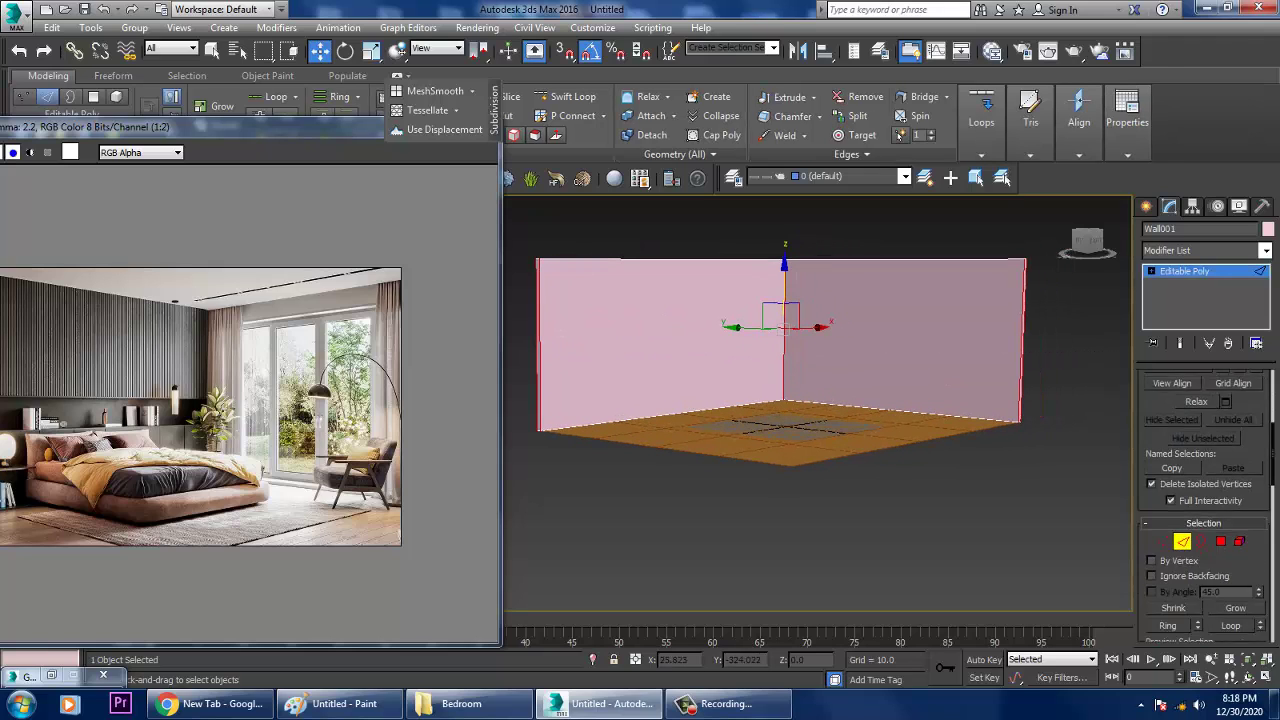
{"action": "scroll", "coordinate": [1205, 500], "scroll_direction": "down", "scroll_amount": 2}
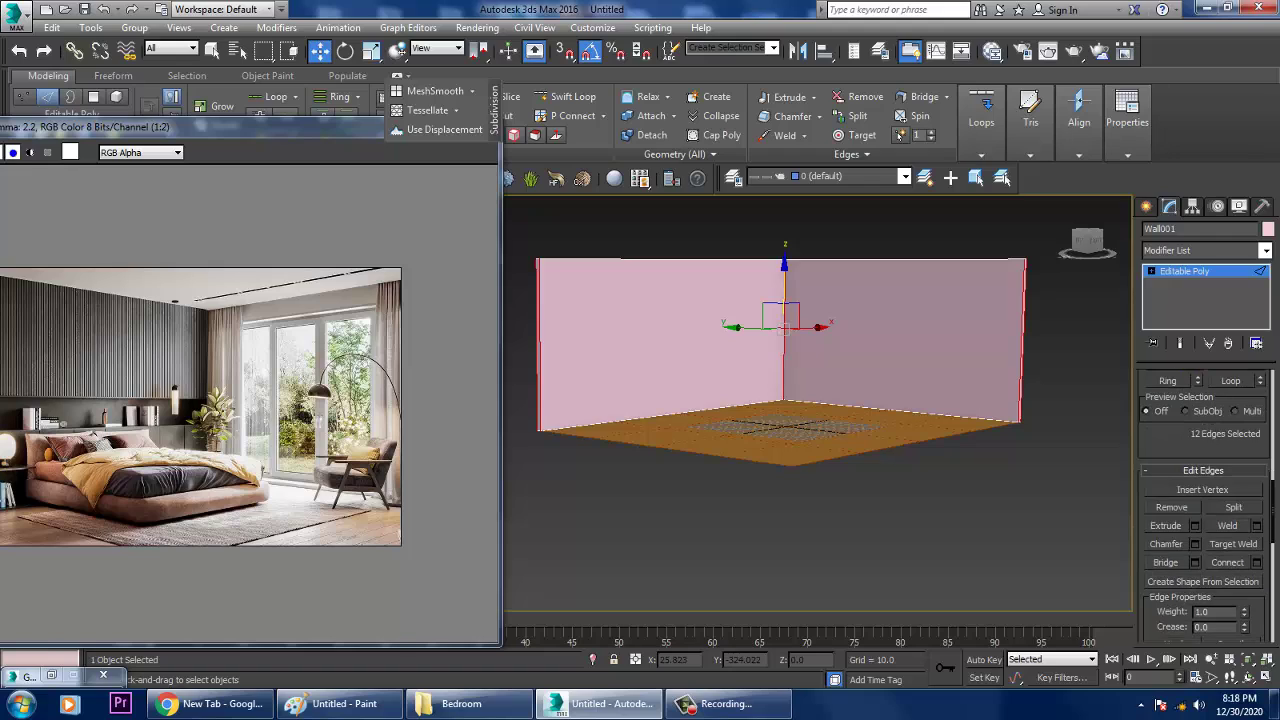
Connect the edges with 1 segment, pinch 17 and slide 75 near the wall top
{"action": "left_click", "coordinate": [1257, 562]}
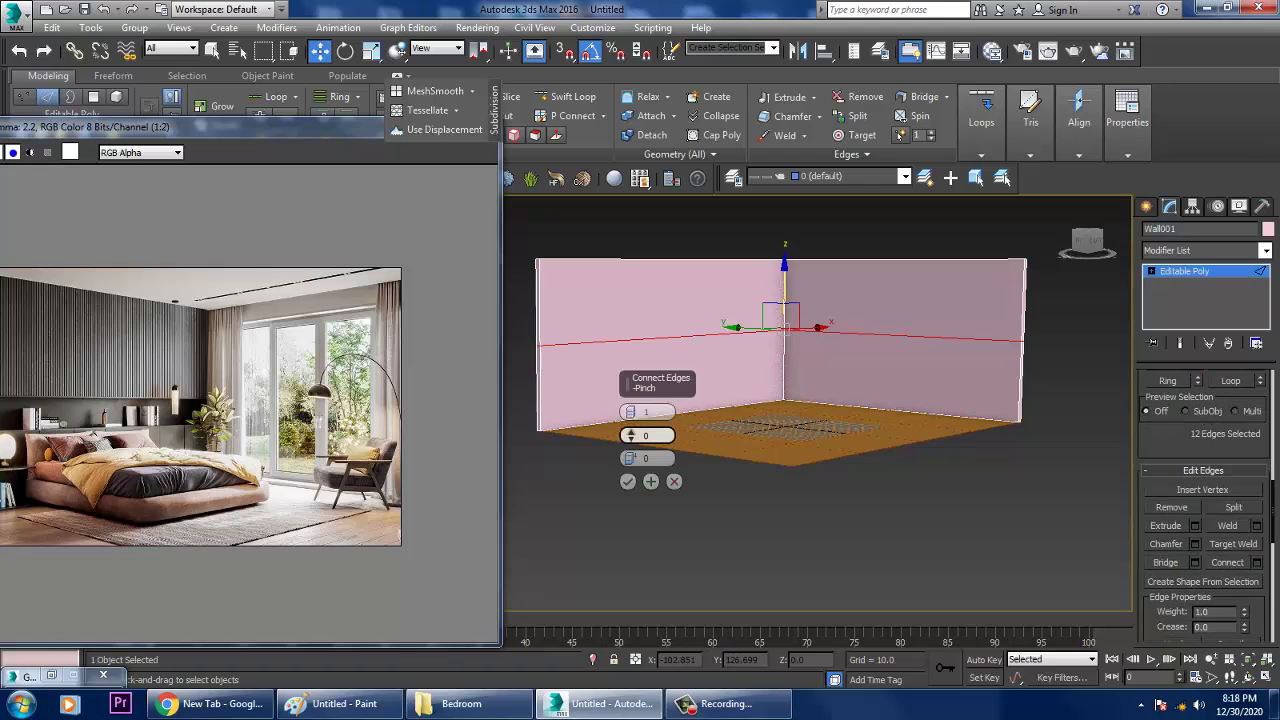
{"action": "mouse_move", "coordinate": [630, 435]}
{"action": "left_mouse_down"}
{"action": "mouse_move", "coordinate": [630, 420]}
{"action": "mouse_move", "coordinate": [630, 455]}
{"action": "left_mouse_up"}
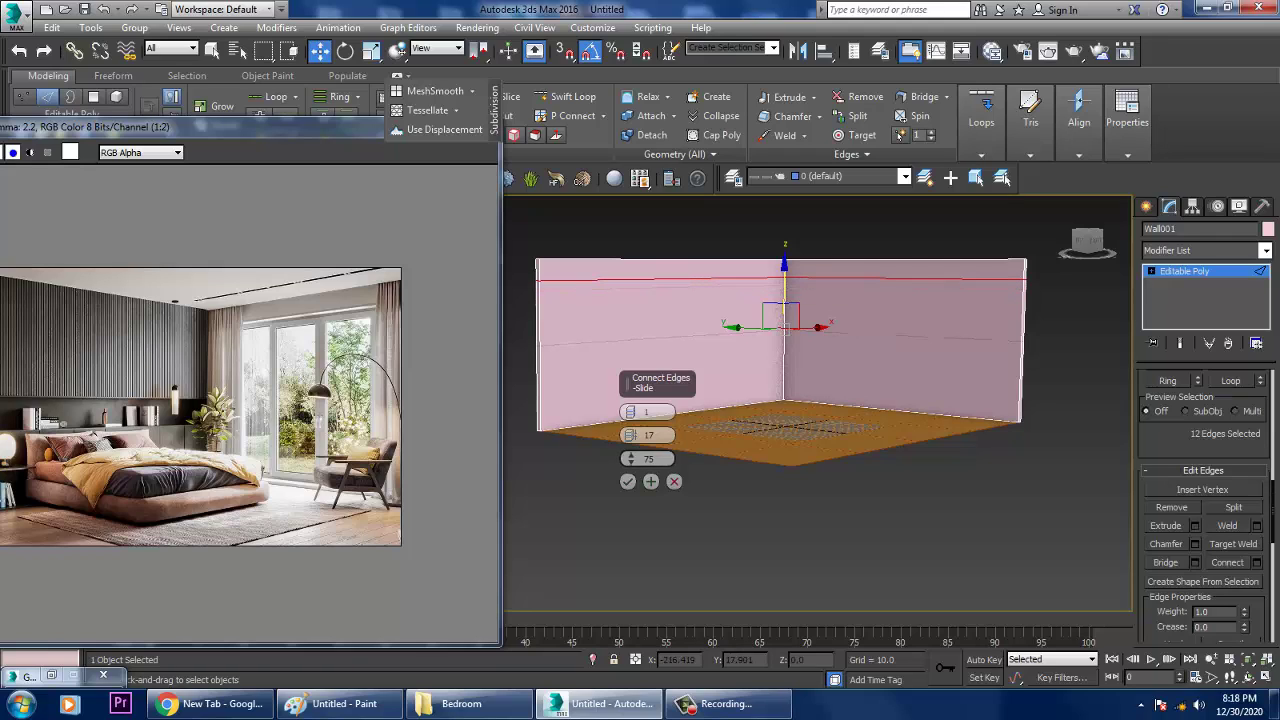
{"action": "left_click", "coordinate": [628, 481]}
{"action": "middle_click_drag", "start_coordinate": [628, 481], "coordinate": [455, 488], "text": "alt"}
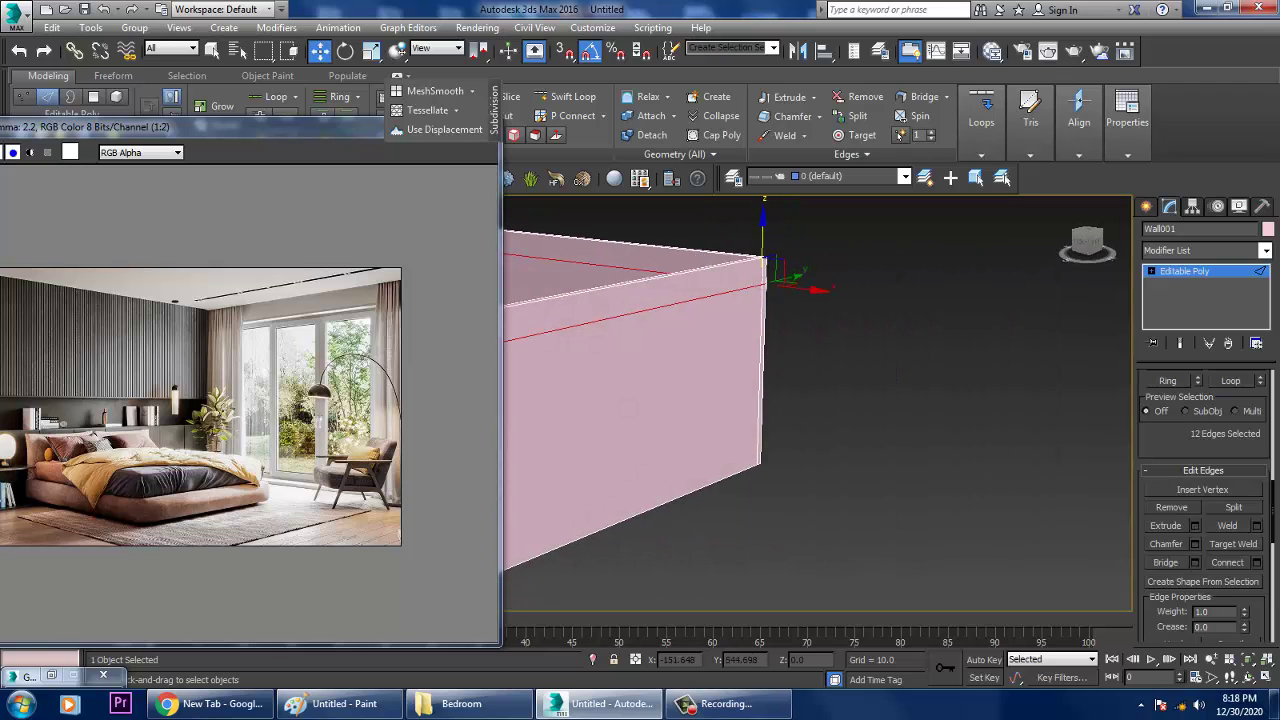
Select the wall's upper strip polygons and push them outward about 10 units
{"action": "key", "text": "4"}
{"action": "left_click", "coordinate": [656, 290]}
{"action": "middle_click_drag", "start_coordinate": [656, 290], "coordinate": [545, 376], "text": "alt"}
{"action": "left_click_drag", "start_coordinate": [762, 318], "coordinate": [767, 313]}
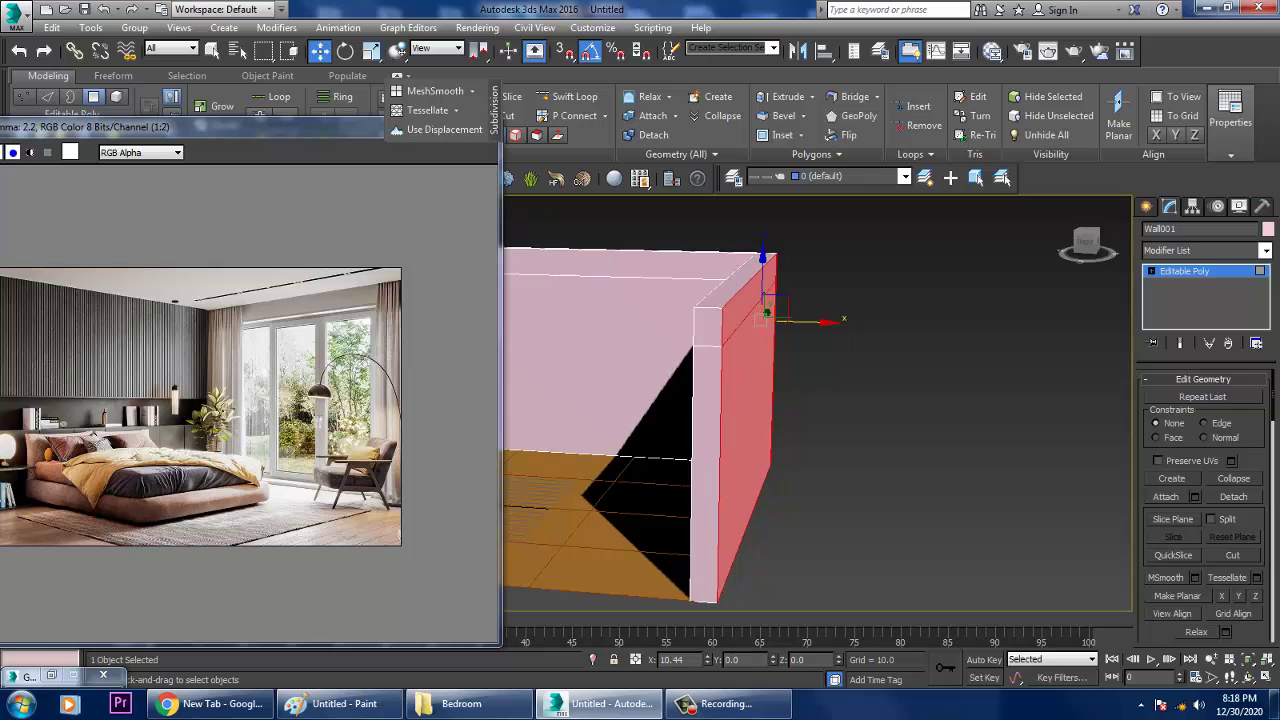
{"action": "middle_click_drag", "start_coordinate": [767, 313], "coordinate": [560, 329], "text": "alt"}
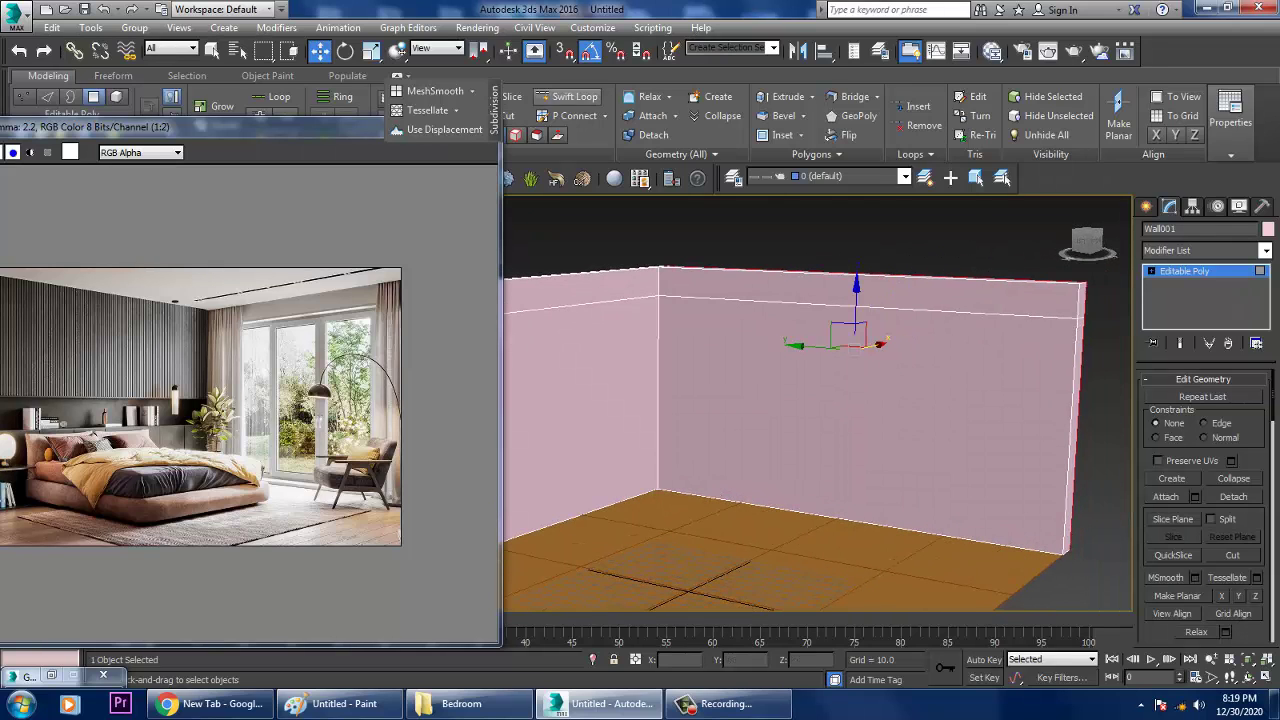
Insert a first Swift Loop edge loop near one end of the wall
{"action": "left_click", "coordinate": [568, 96]}
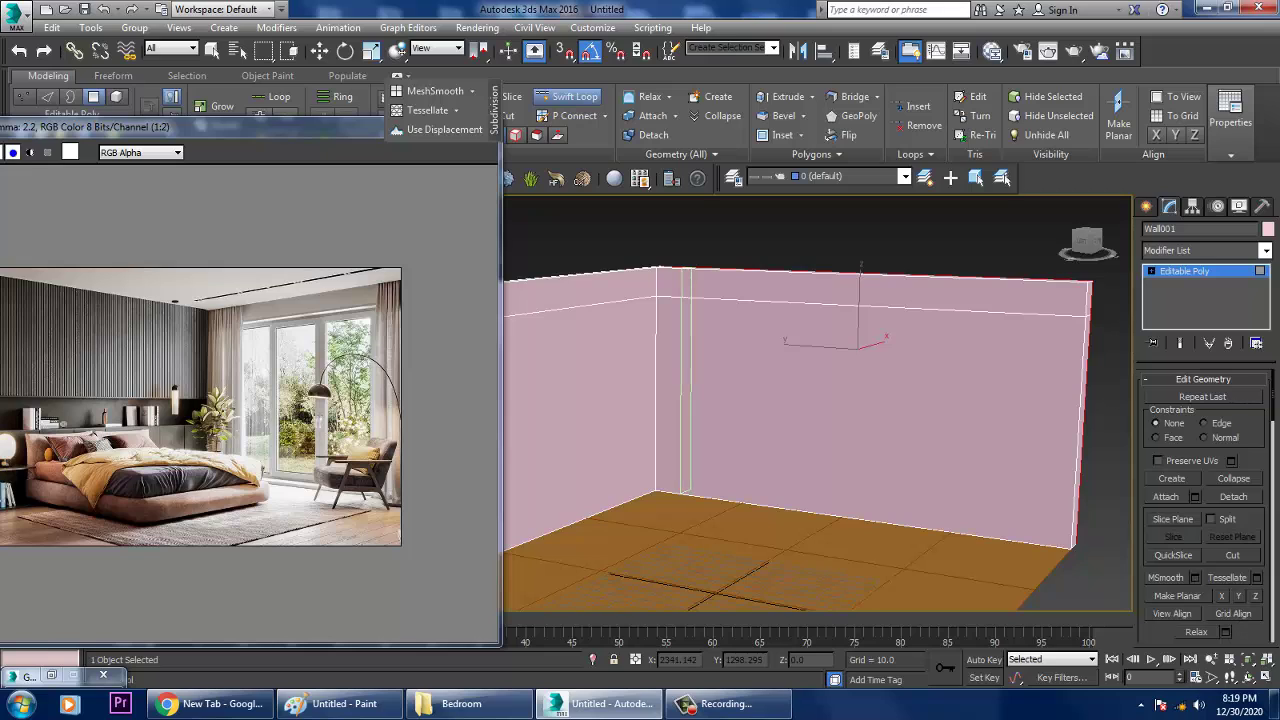
{"action": "middle_click_drag", "start_coordinate": [690, 330], "coordinate": [630, 330], "text": "alt"}
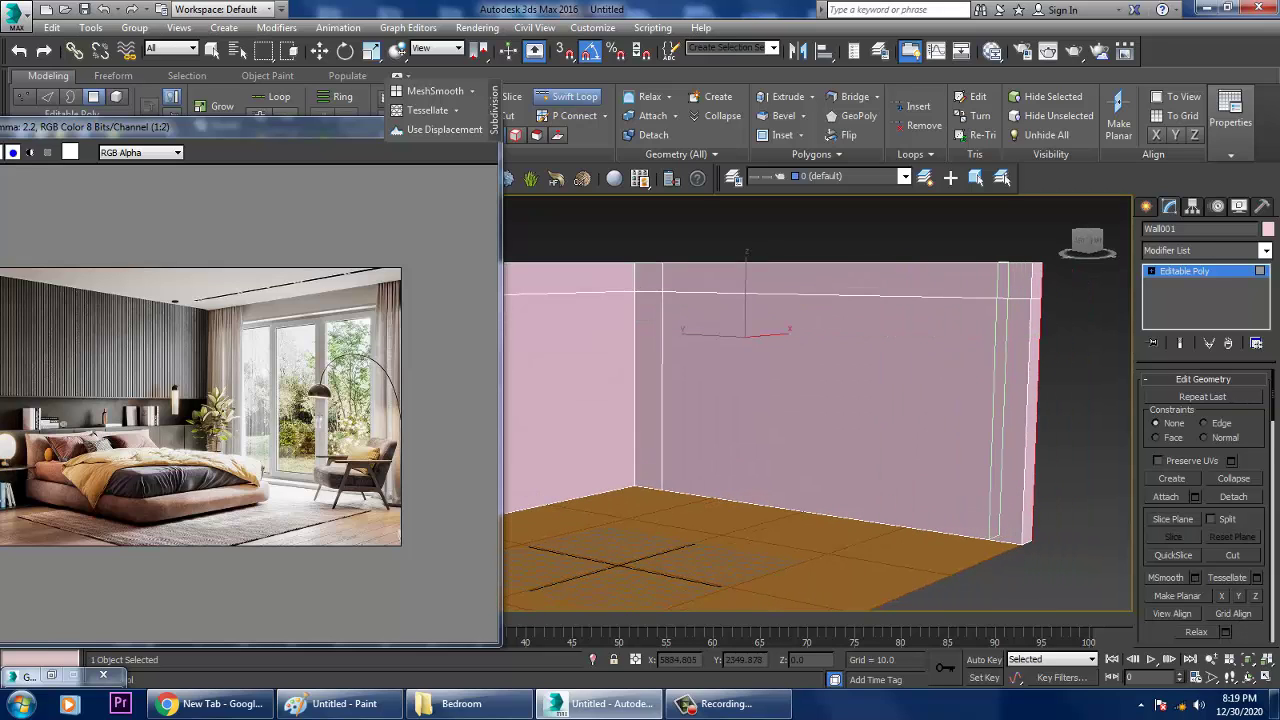
{"action": "mouse_move", "coordinate": [1000, 400]}
{"action": "middle_mouse_down", "text": "alt"}
{"action": "mouse_move", "coordinate": [945, 400]}
{"action": "mouse_move", "coordinate": [1015, 400]}
{"action": "middle_mouse_up", "text": "alt"}
{"action": "key", "text": "w"}
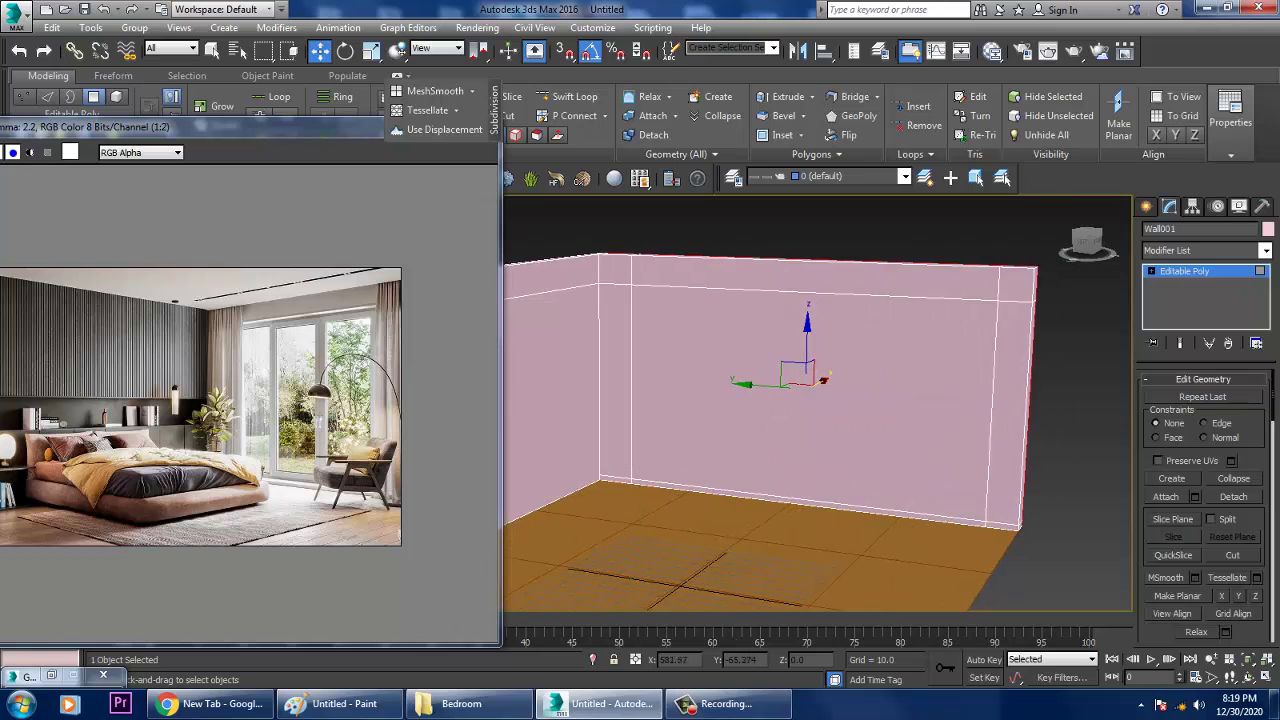
{"action": "scroll", "coordinate": [815, 400], "scroll_direction": "up", "scroll_amount": 4}
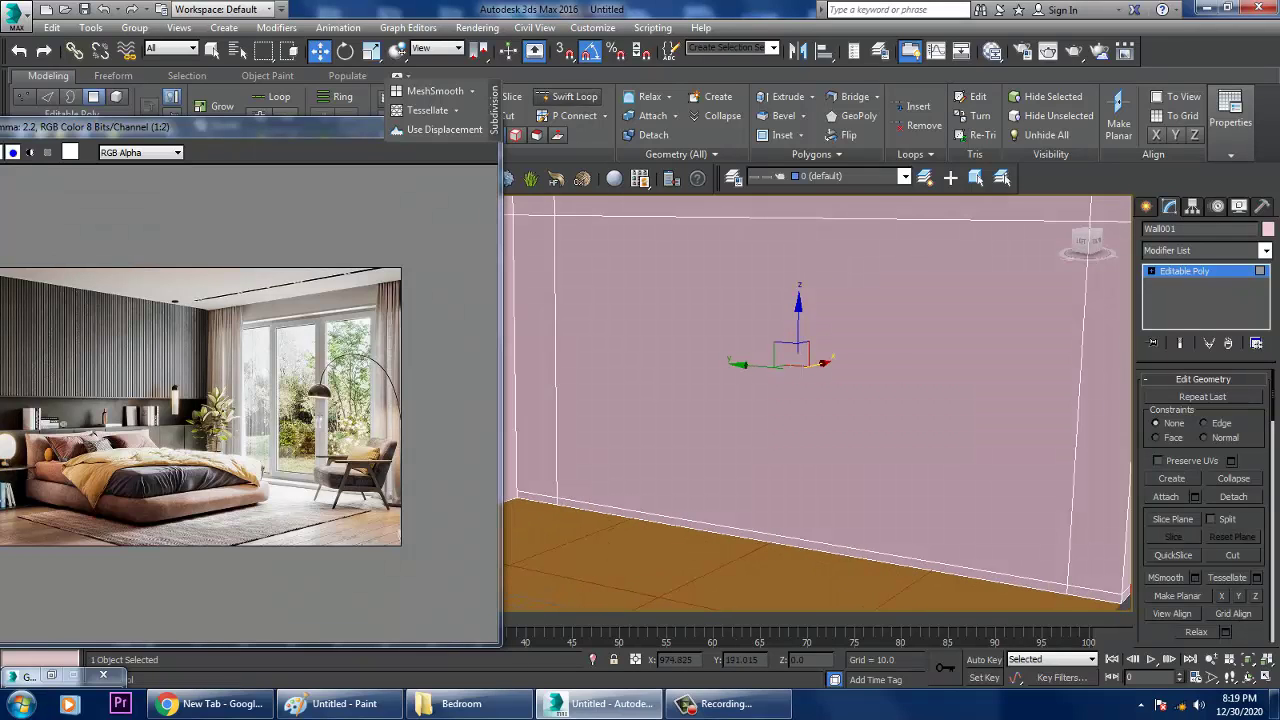
Add another Swift Loop edge loop, lining up its position along the wall
{"action": "left_click", "coordinate": [567, 96]}
{"action": "scroll", "coordinate": [880, 400], "scroll_direction": "up", "scroll_amount": 3}
{"action": "scroll", "coordinate": [760, 400], "scroll_direction": "down", "scroll_amount": 5}
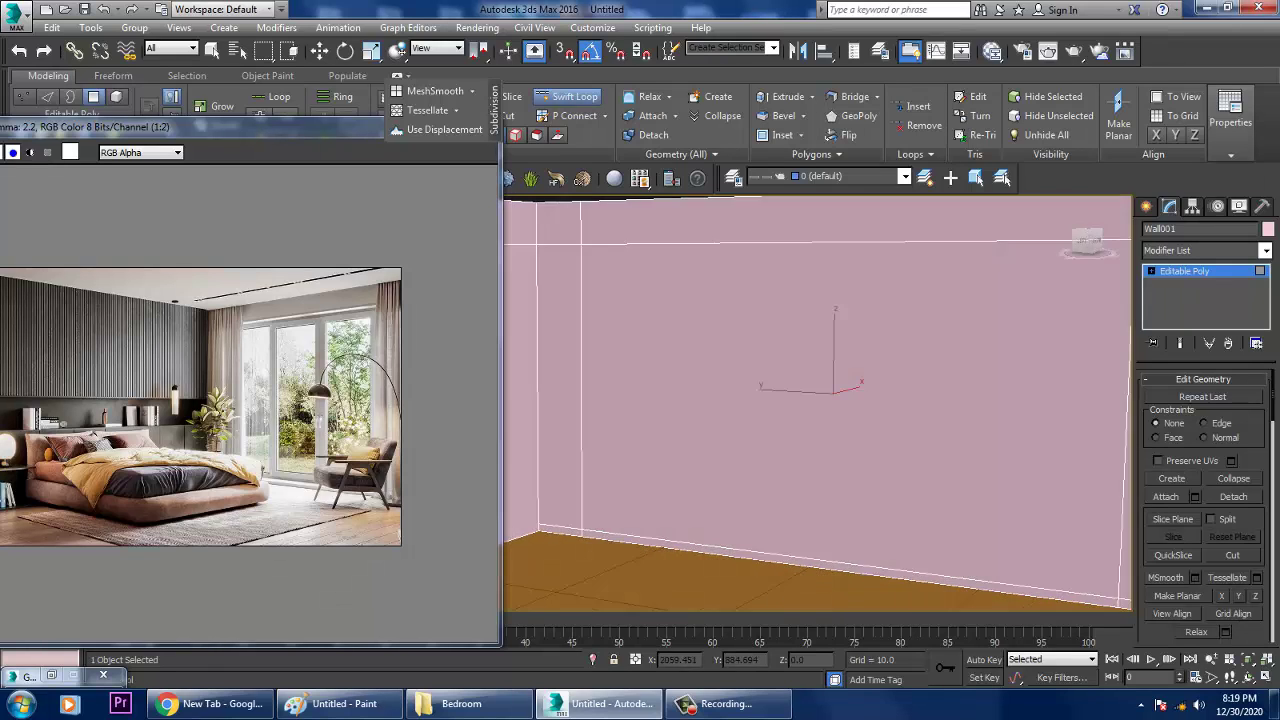
{"action": "scroll", "coordinate": [740, 380], "scroll_direction": "up", "scroll_amount": 3}
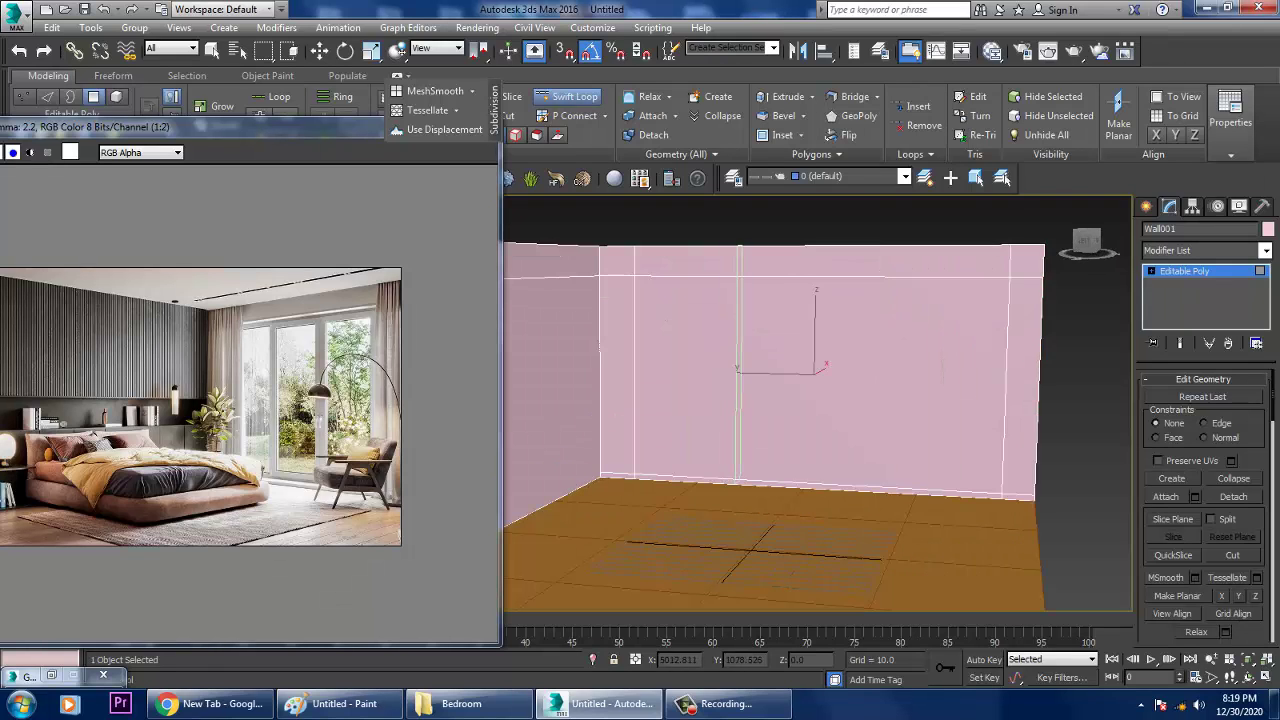
{"action": "middle_click_drag", "start_coordinate": [738, 380], "coordinate": [770, 385], "text": "alt"}
{"action": "scroll", "coordinate": [790, 400], "scroll_direction": "up", "scroll_amount": 3}
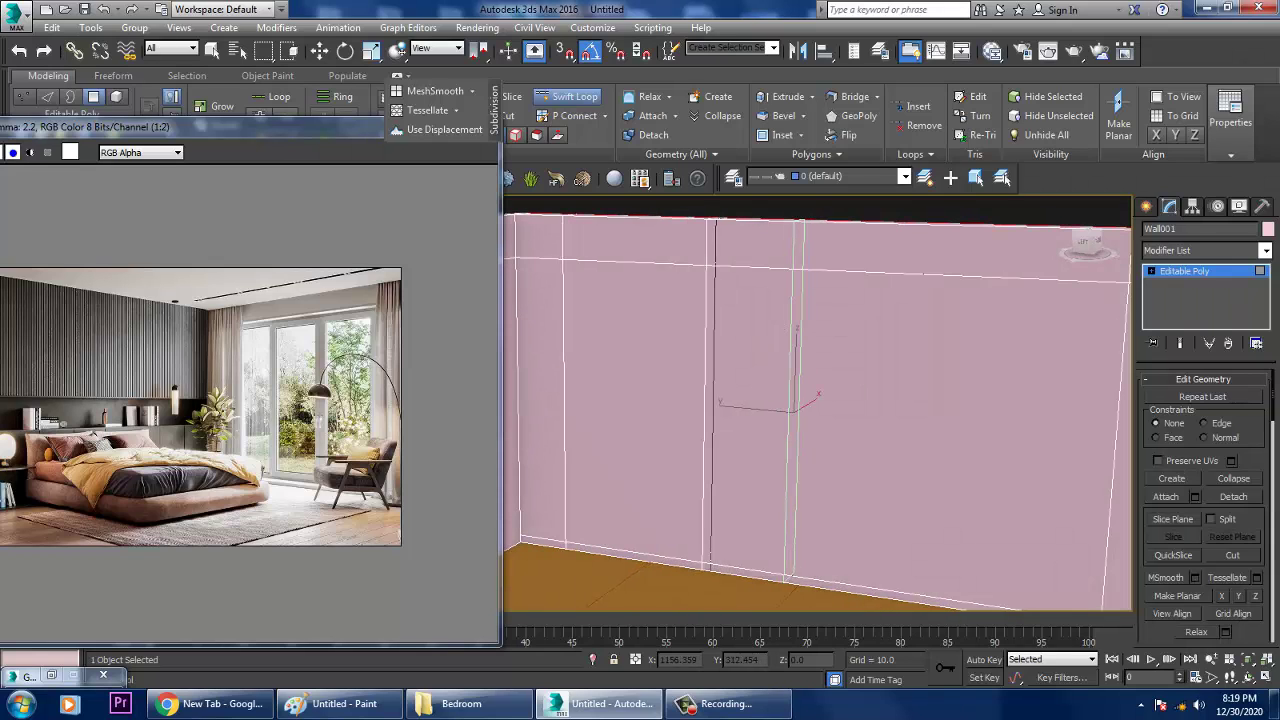
{"action": "scroll", "coordinate": [797, 330], "scroll_direction": "down", "scroll_amount": 6}
{"action": "key", "text": "w"}
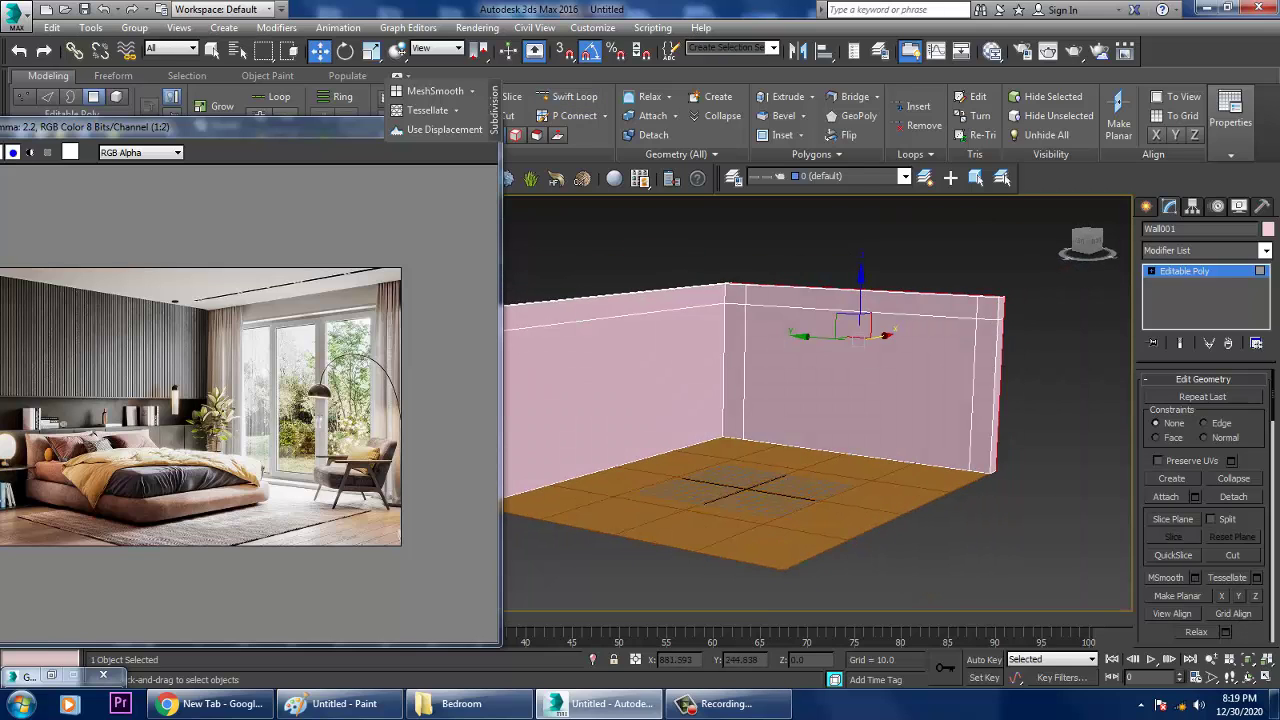
{"action": "middle_click_drag", "start_coordinate": [797, 400], "coordinate": [810, 300]}
Insert the last edge loop near the other wall end and exit Swift Loop
{"action": "left_click", "coordinate": [574, 96]}
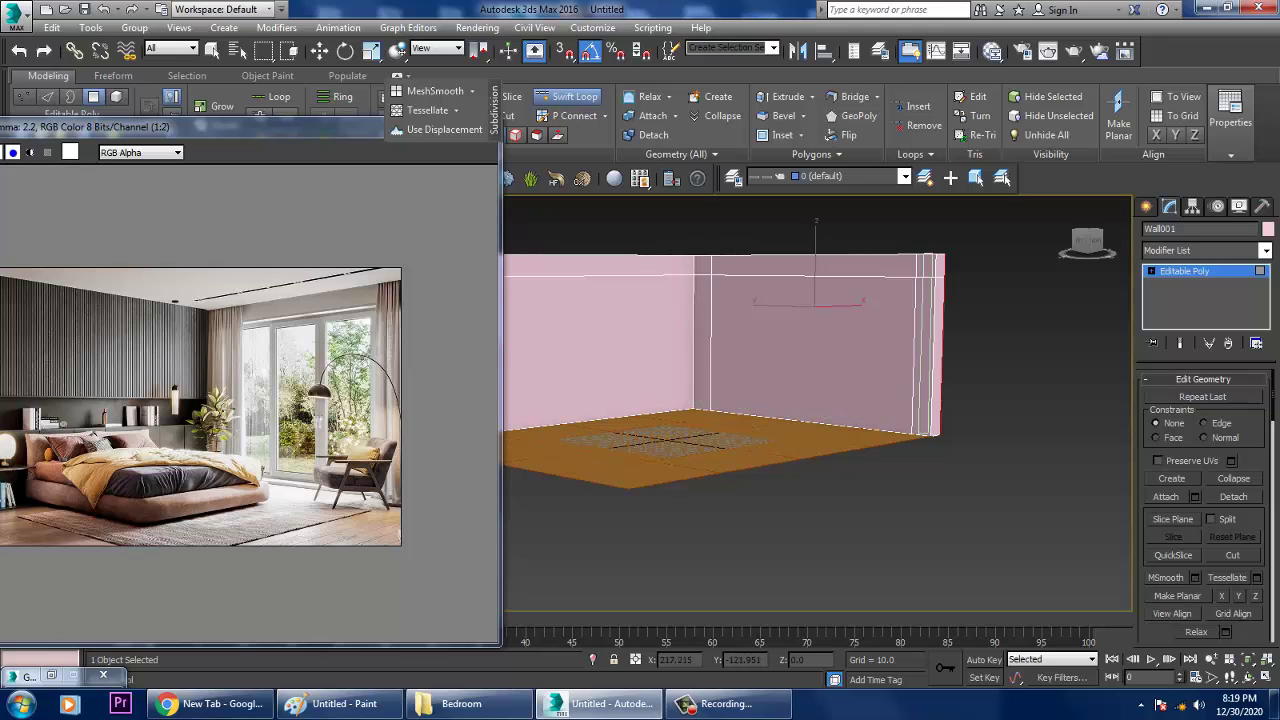
{"action": "scroll", "coordinate": [885, 410], "scroll_direction": "up", "scroll_amount": 4}
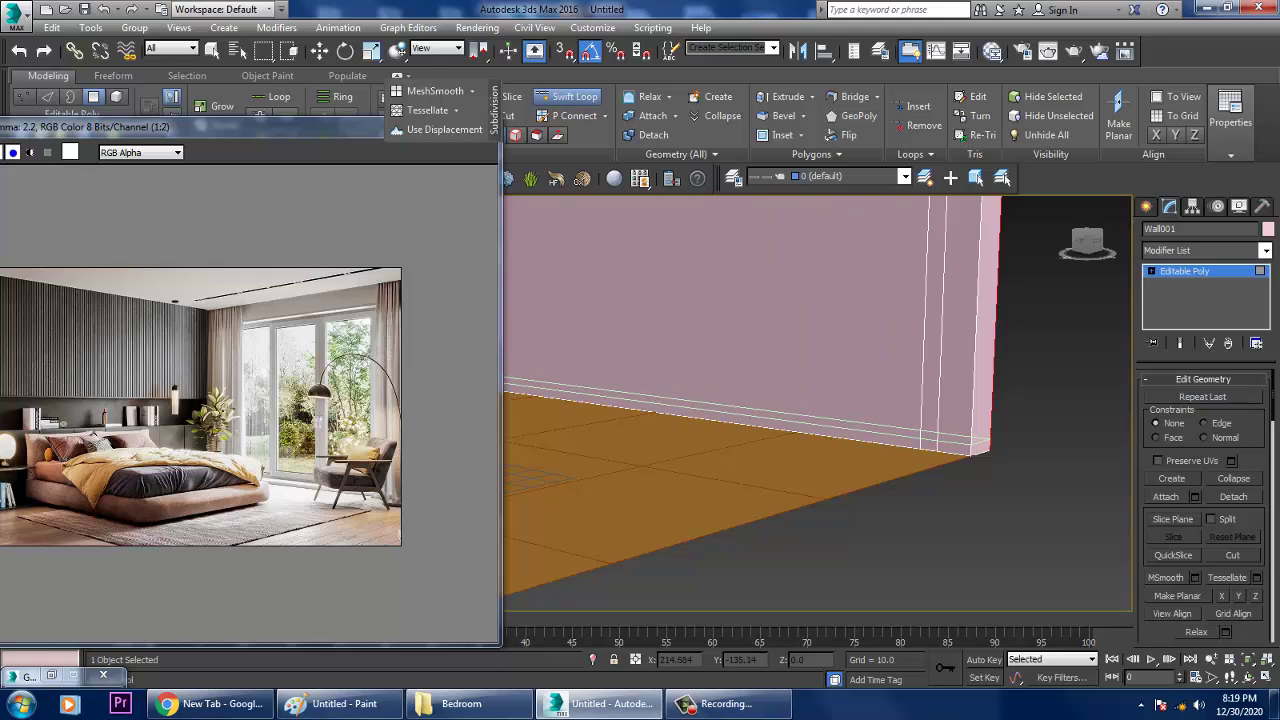
{"action": "scroll", "coordinate": [885, 410], "scroll_direction": "down", "scroll_amount": 5}
{"action": "scroll", "coordinate": [885, 410], "scroll_direction": "up", "scroll_amount": 5}
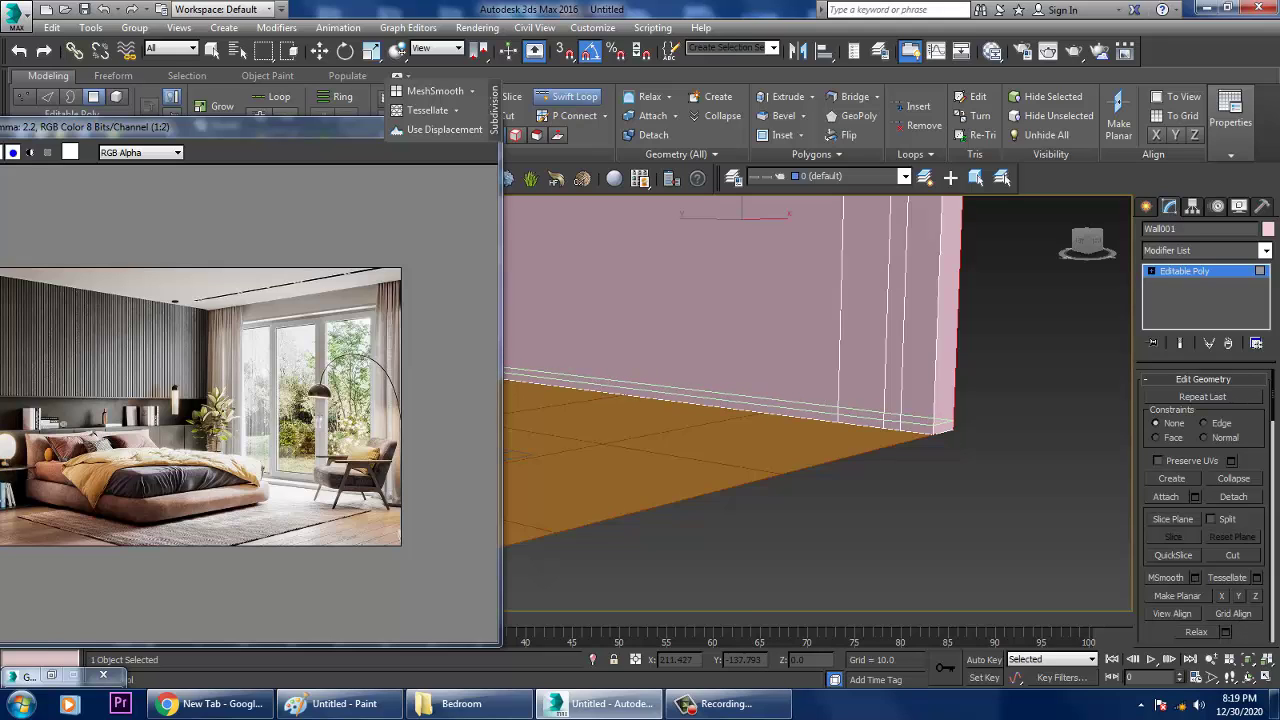
{"action": "key", "text": "w"}
{"action": "scroll", "coordinate": [885, 410], "scroll_direction": "down", "scroll_amount": 3}
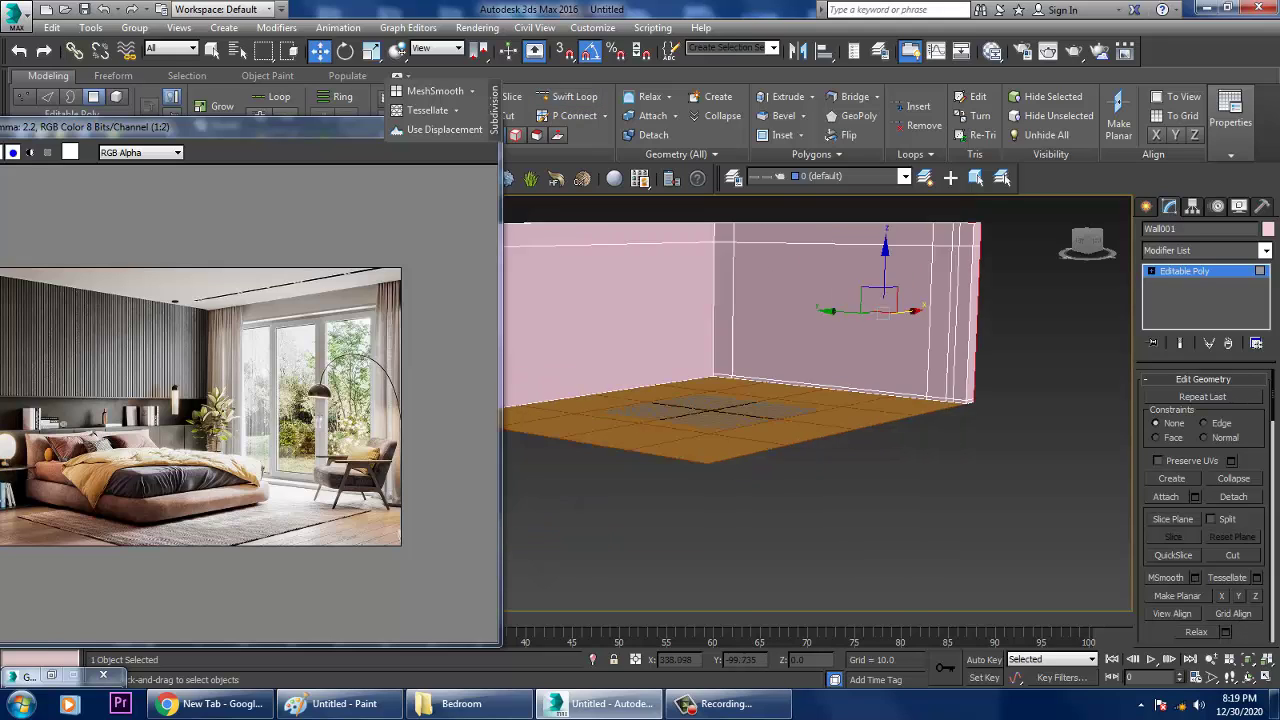
{"action": "scroll", "coordinate": [900, 330], "scroll_direction": "up", "scroll_amount": 3}
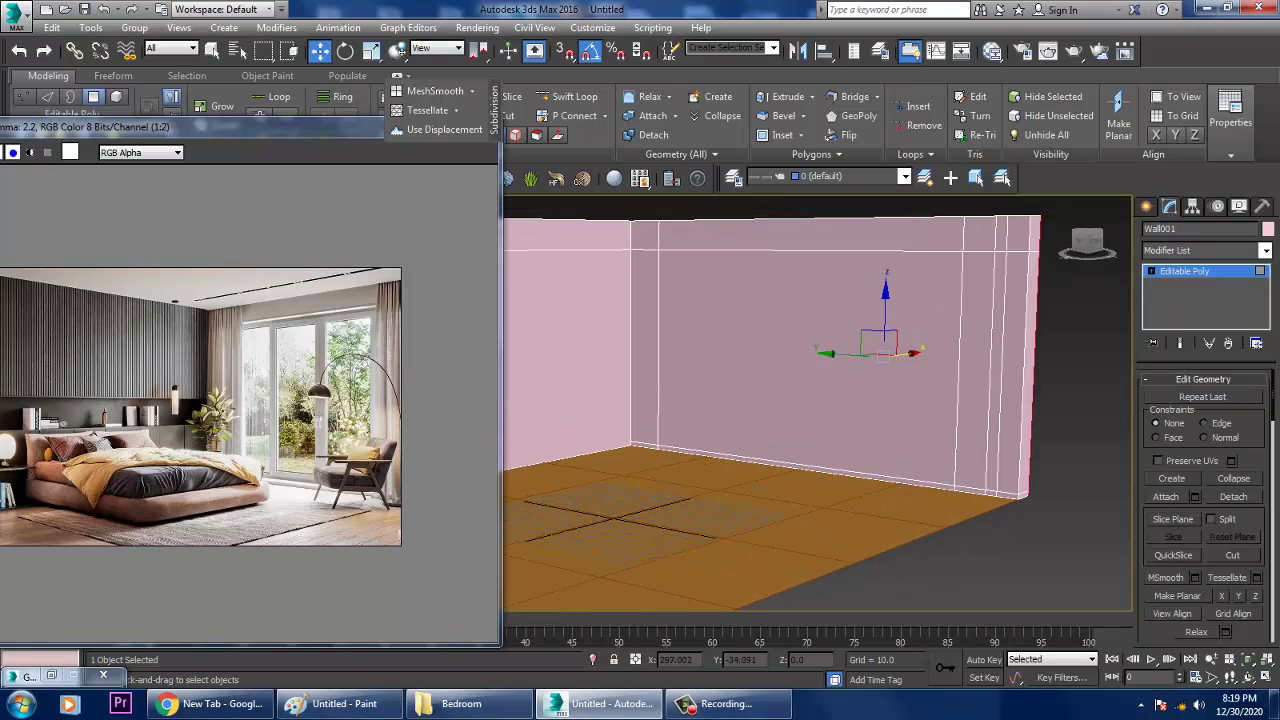
Select the front and back faces of the central lower panel in Polygon mode
{"action": "key", "text": "4"}
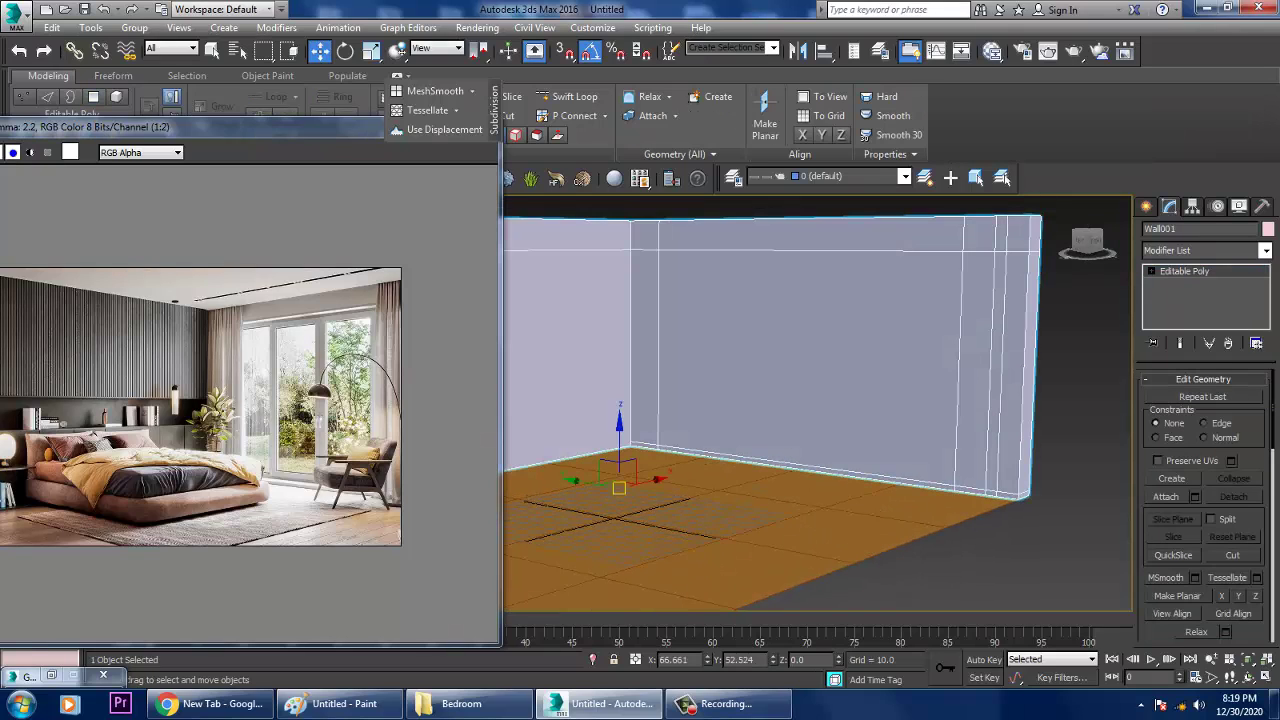
{"action": "key", "text": "4"}
{"action": "middle_click_drag", "start_coordinate": [820, 400], "coordinate": [685, 402], "text": "alt"}
{"action": "scroll", "coordinate": [1205, 500], "scroll_direction": "up", "scroll_amount": 5}
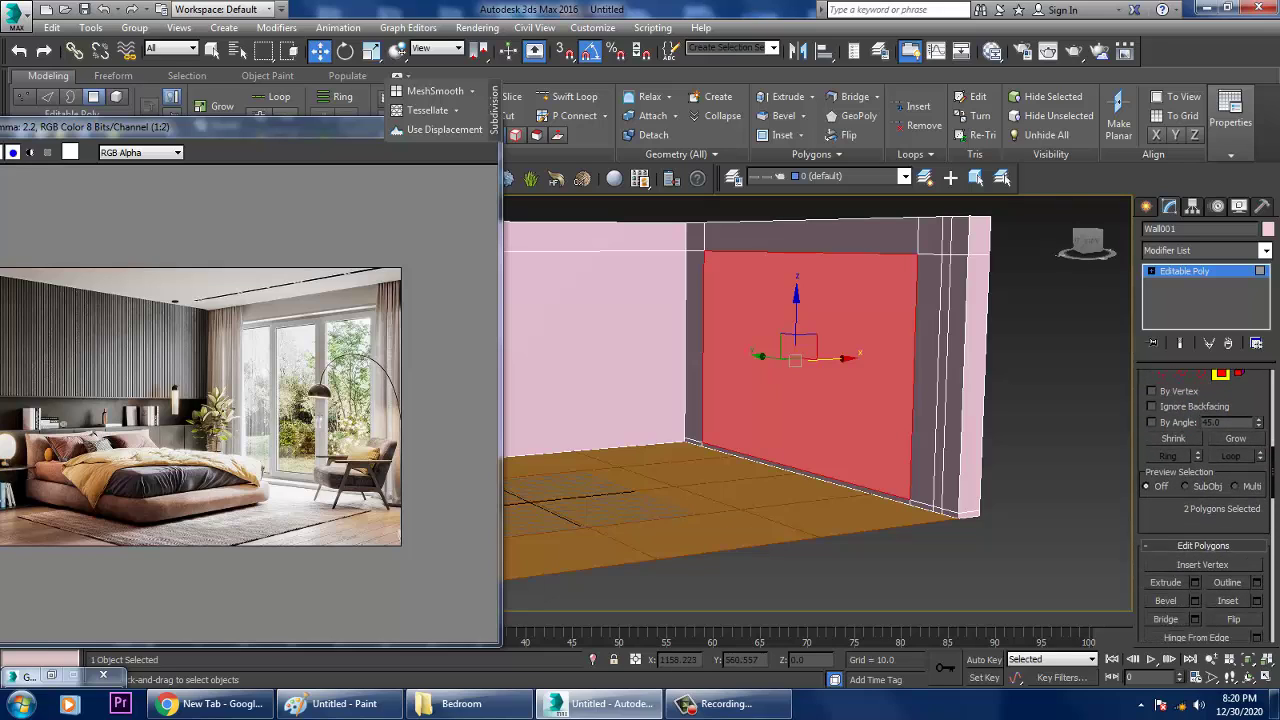
Bridge the two panel faces into an opening through the wall, then choose Save As
{"action": "left_click", "coordinate": [1194, 619]}
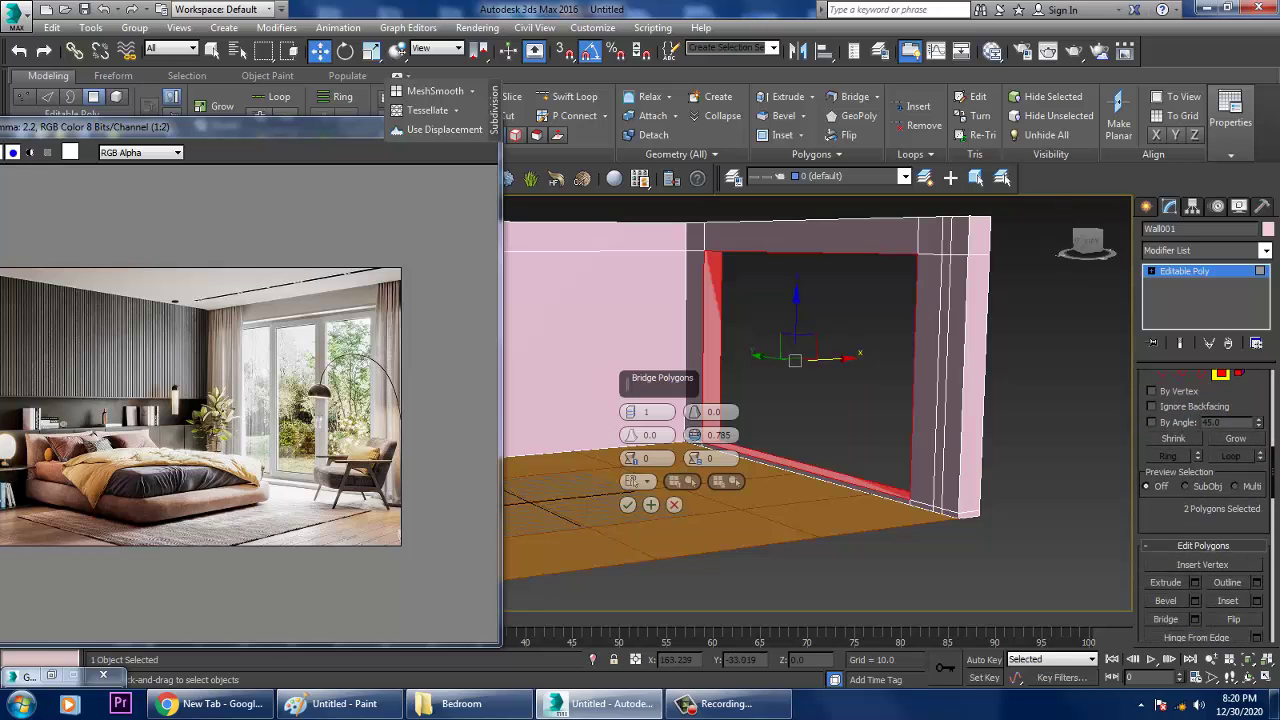
{"action": "left_click", "coordinate": [628, 504]}
{"action": "middle_click_drag", "start_coordinate": [760, 380], "coordinate": [790, 365], "text": "alt"}
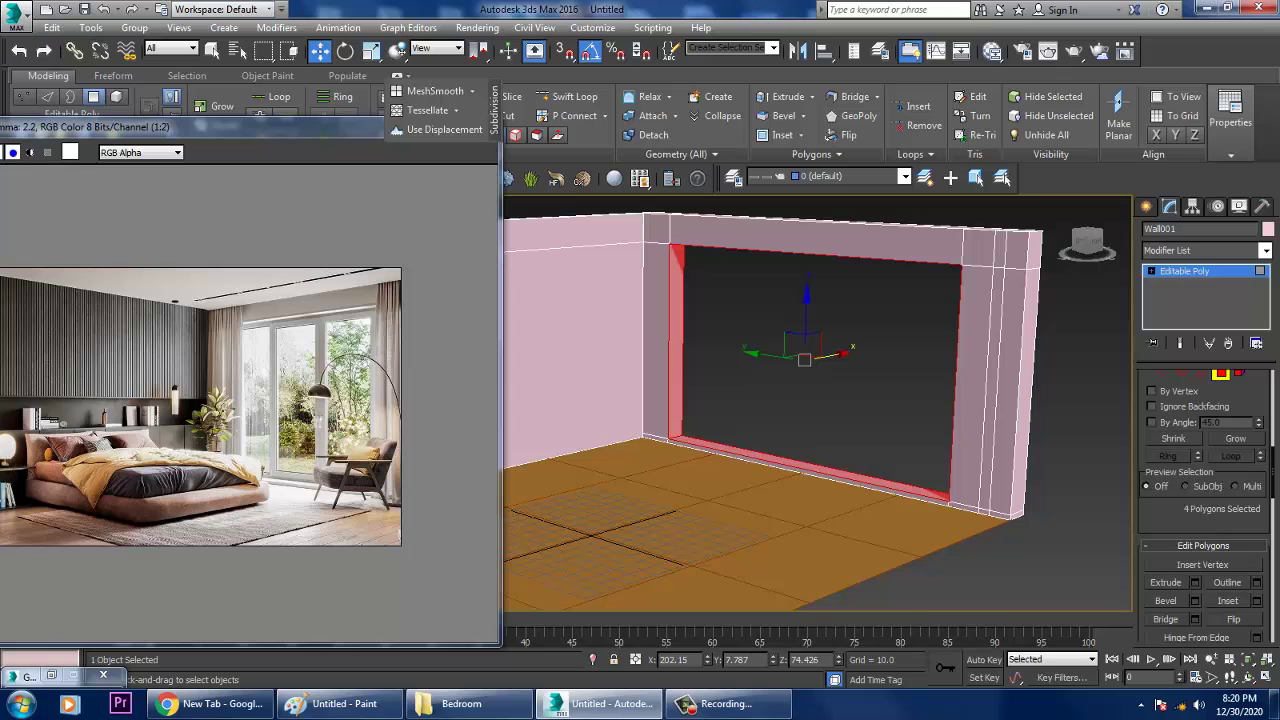
{"action": "left_click", "coordinate": [14, 14]}
{"action": "left_click", "coordinate": [40, 193]}
Save the scene as bedroom_1.max in the Bedroom folder on the Desktop
{"action": "left_click", "coordinate": [467, 282]}
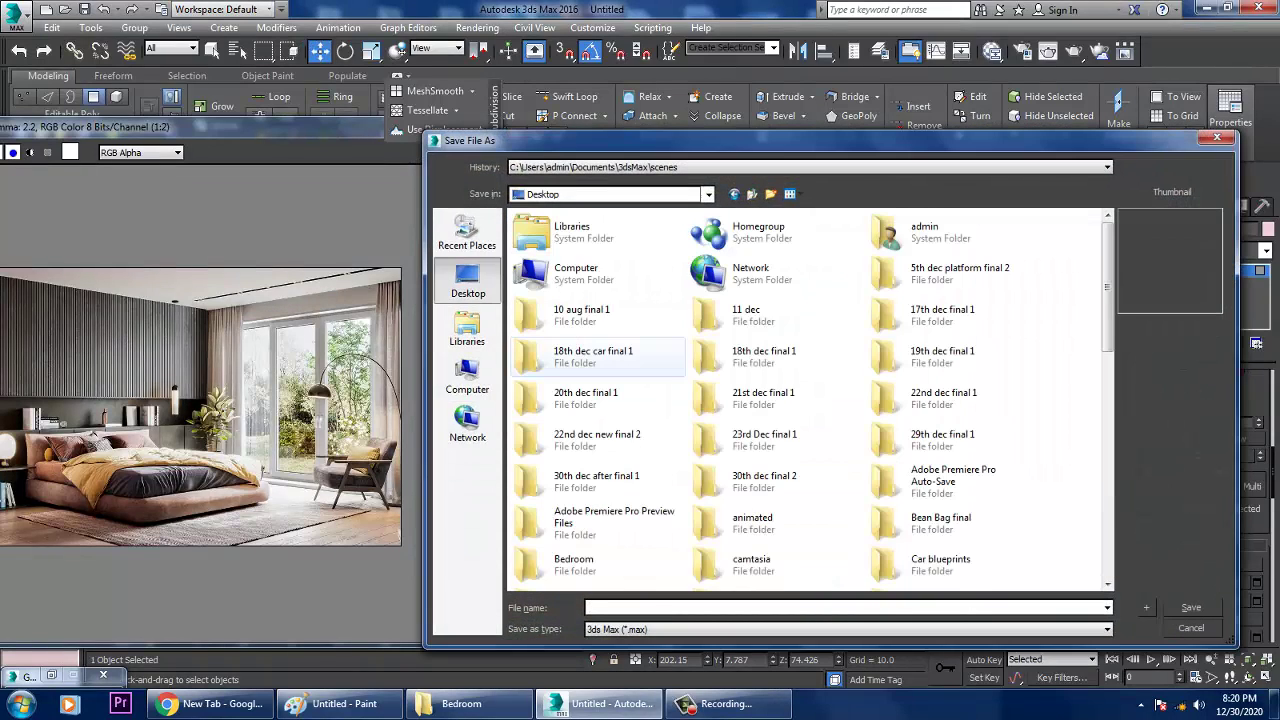
{"action": "type", "text": "b"}
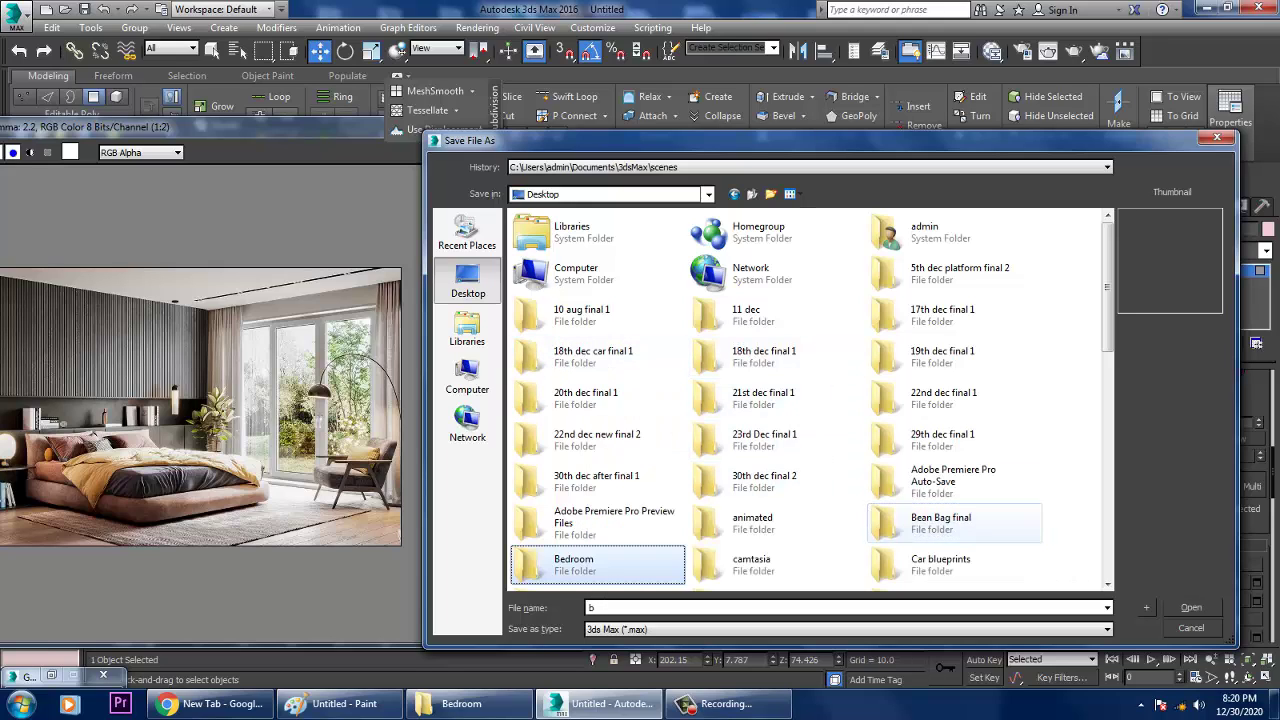
{"action": "key", "text": "Return"}
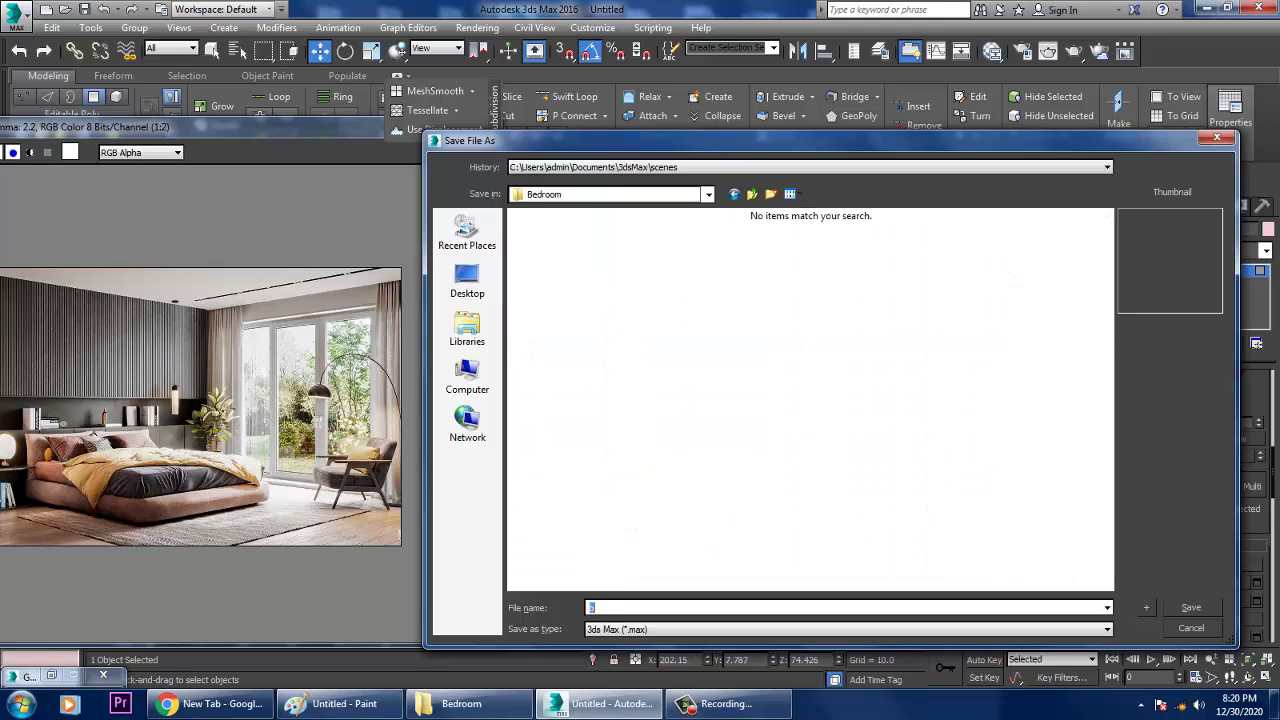
{"action": "type", "text": "bedroo"}
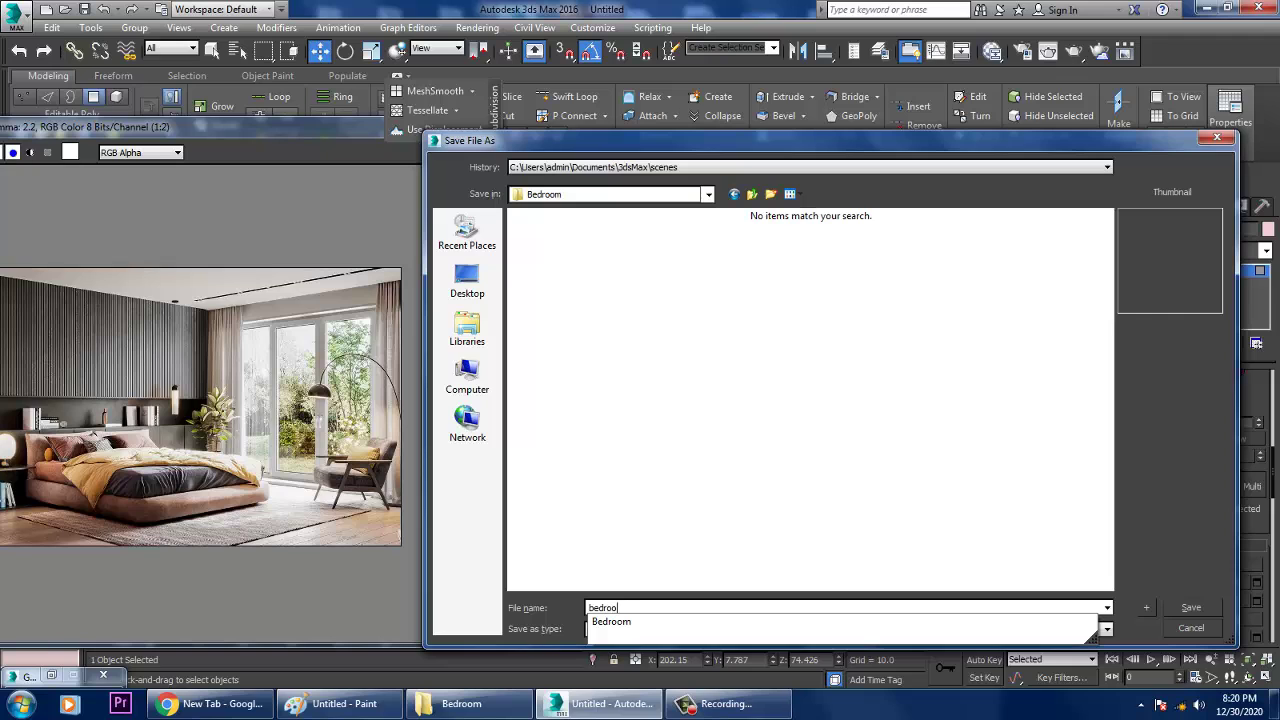
{"action": "type", "text": "m"}
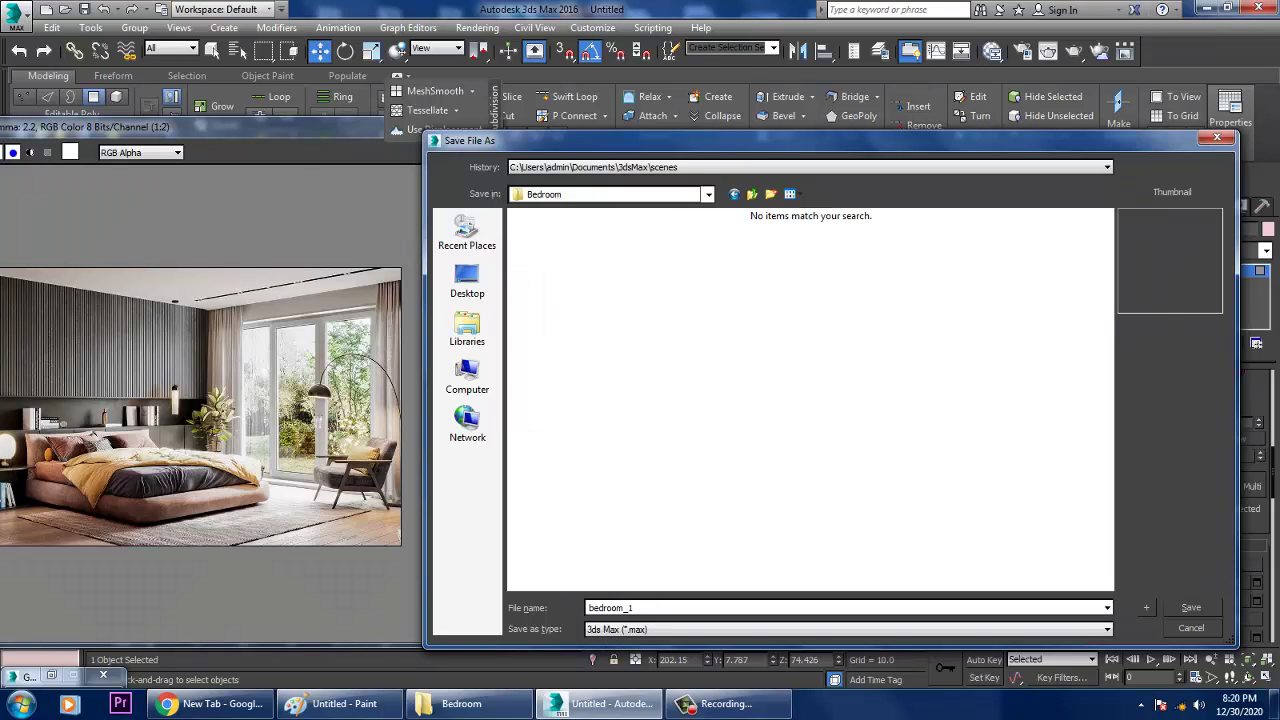
{"action": "type", "text": "_1"}
{"action": "key", "text": "Return"}
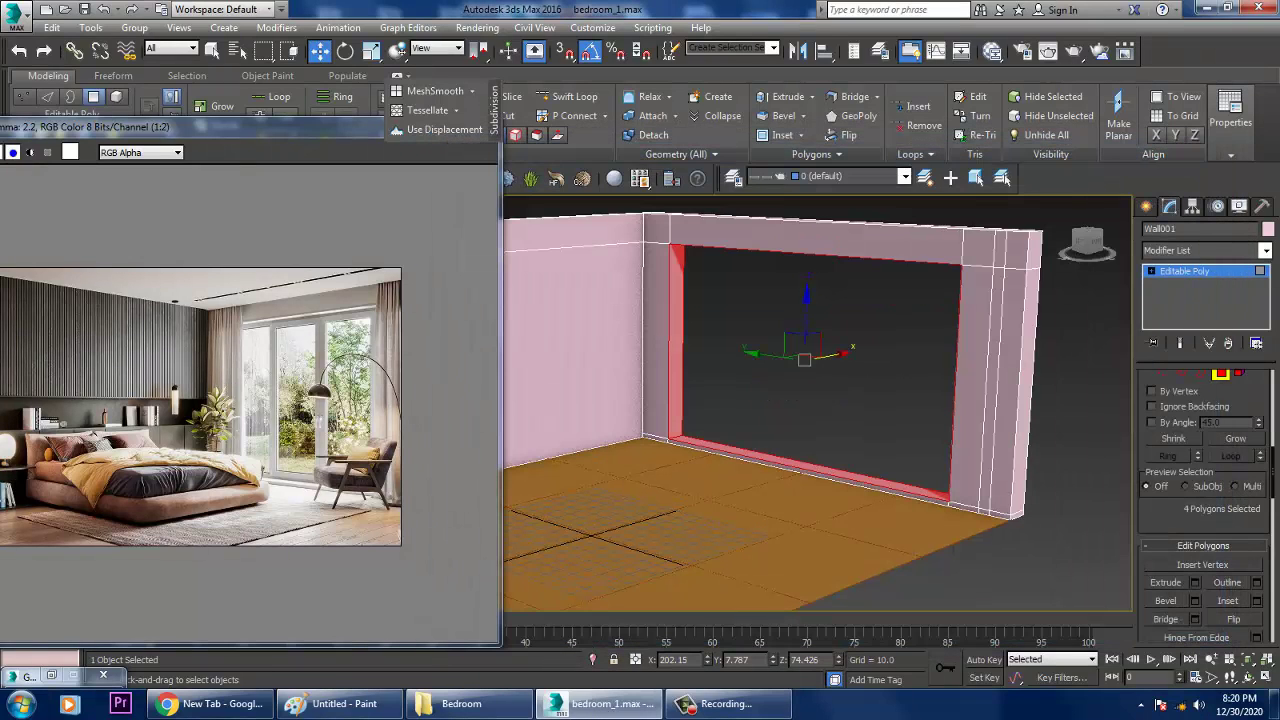
Maximize the Front viewport and frame the wall opening
{"action": "key", "text": "alt+w"}
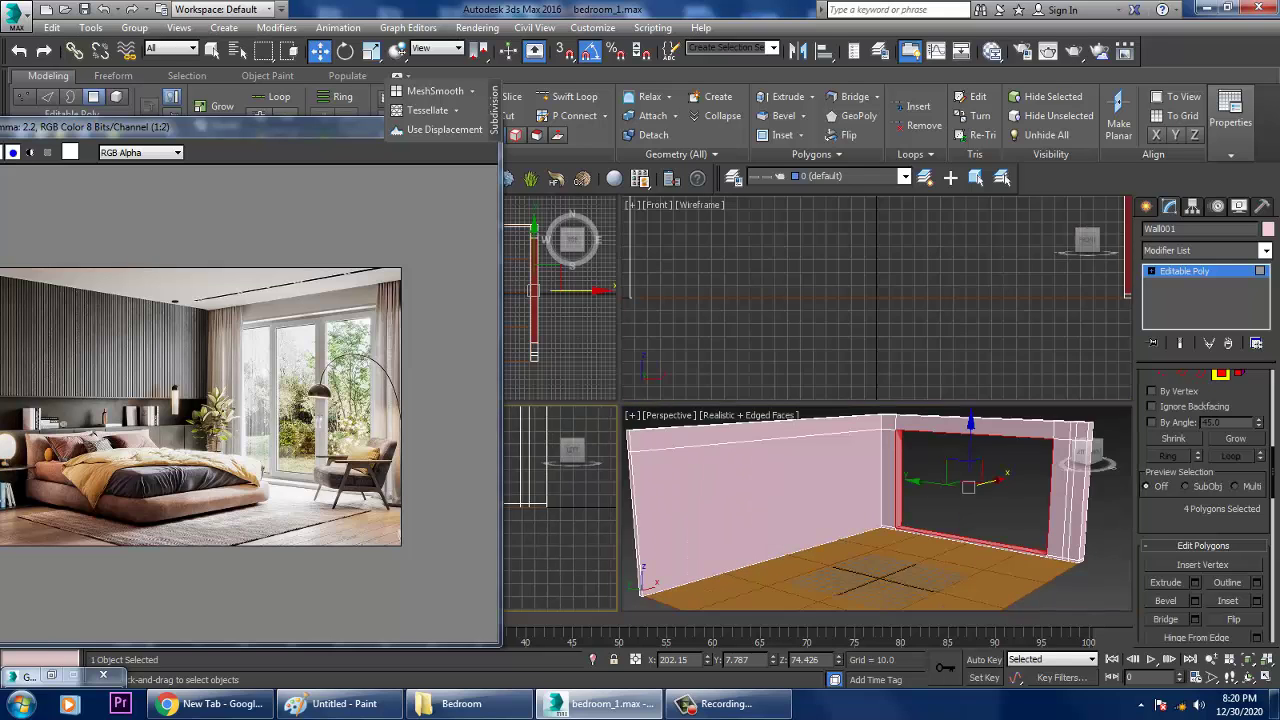
{"action": "key", "text": "f"}
{"action": "key", "text": "alt+w"}
{"action": "key", "text": "z"}
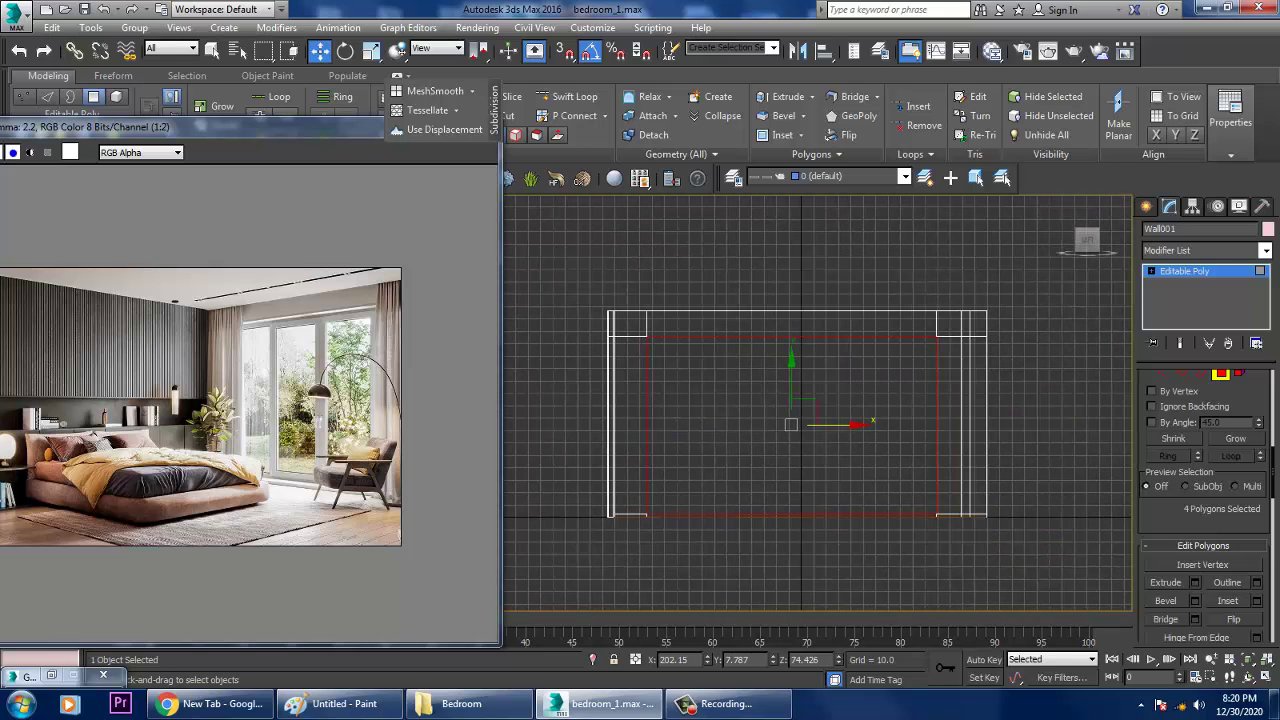
{"action": "key", "text": "ctrl+z"}
Start creating a Box from Standard Primitives in the Front view
{"action": "left_click", "coordinate": [1208, 254]}
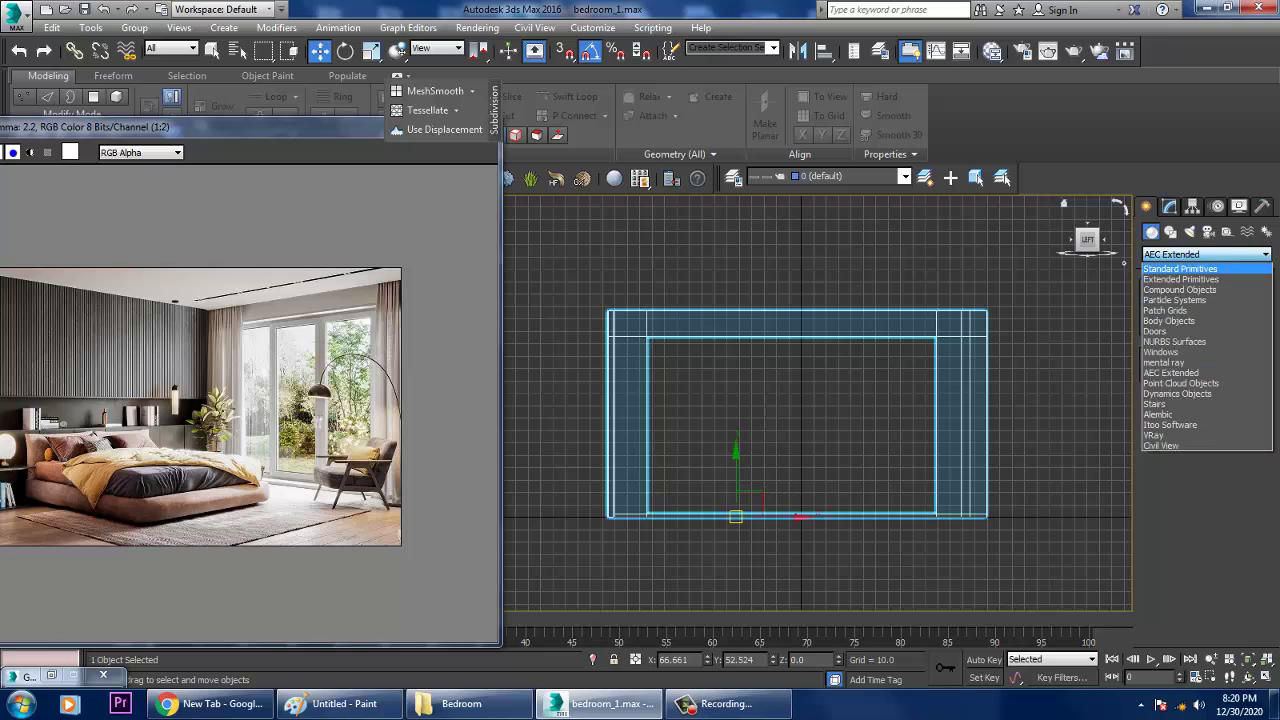
{"action": "left_click", "coordinate": [1200, 266]}
{"action": "left_click", "coordinate": [1174, 308]}
{"action": "middle_click_drag", "start_coordinate": [760, 450], "coordinate": [678, 455]}
{"action": "scroll", "coordinate": [740, 445], "scroll_direction": "up", "scroll_amount": 3}
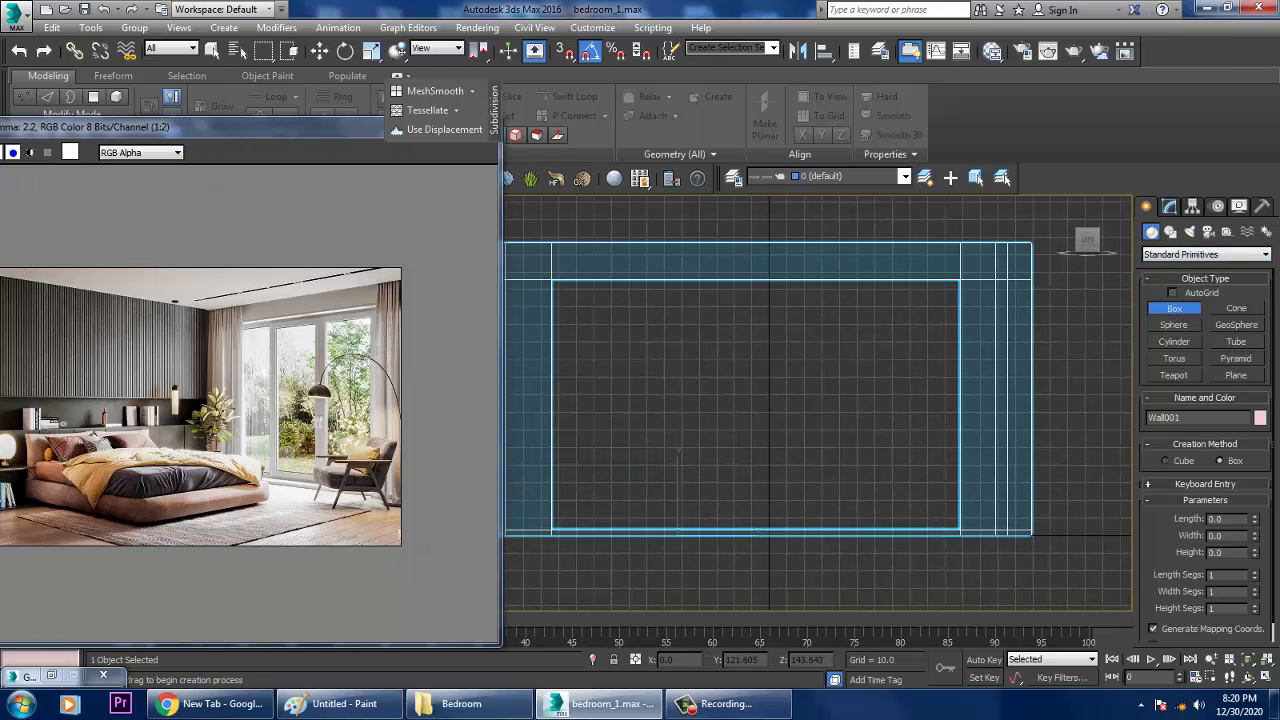
Draw a box about 141.72 × 233.77 over the wall opening and check it in Perspective
{"action": "left_click_drag", "start_coordinate": [551, 281], "coordinate": [962, 531]}
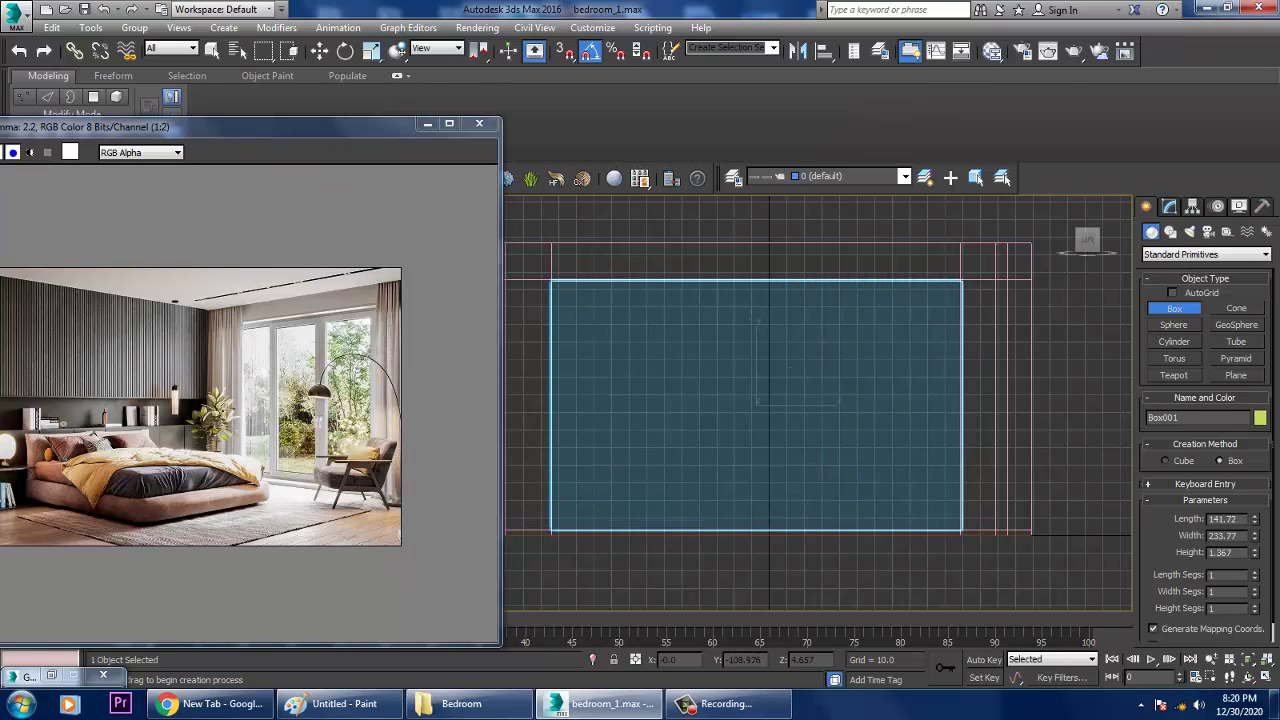
{"action": "key", "text": "alt+w"}
{"action": "key", "text": "alt+w"}
{"action": "scroll", "coordinate": [818, 400], "scroll_direction": "down", "scroll_amount": 3}
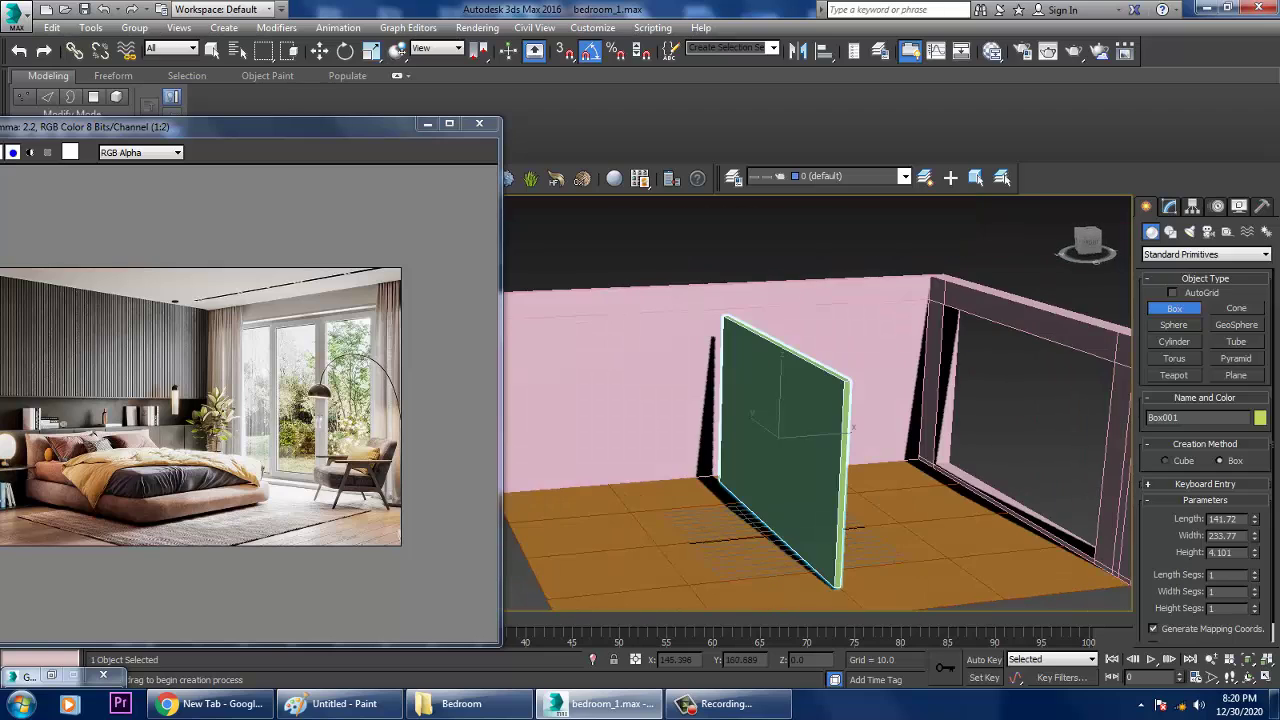
{"action": "key", "text": "w"}
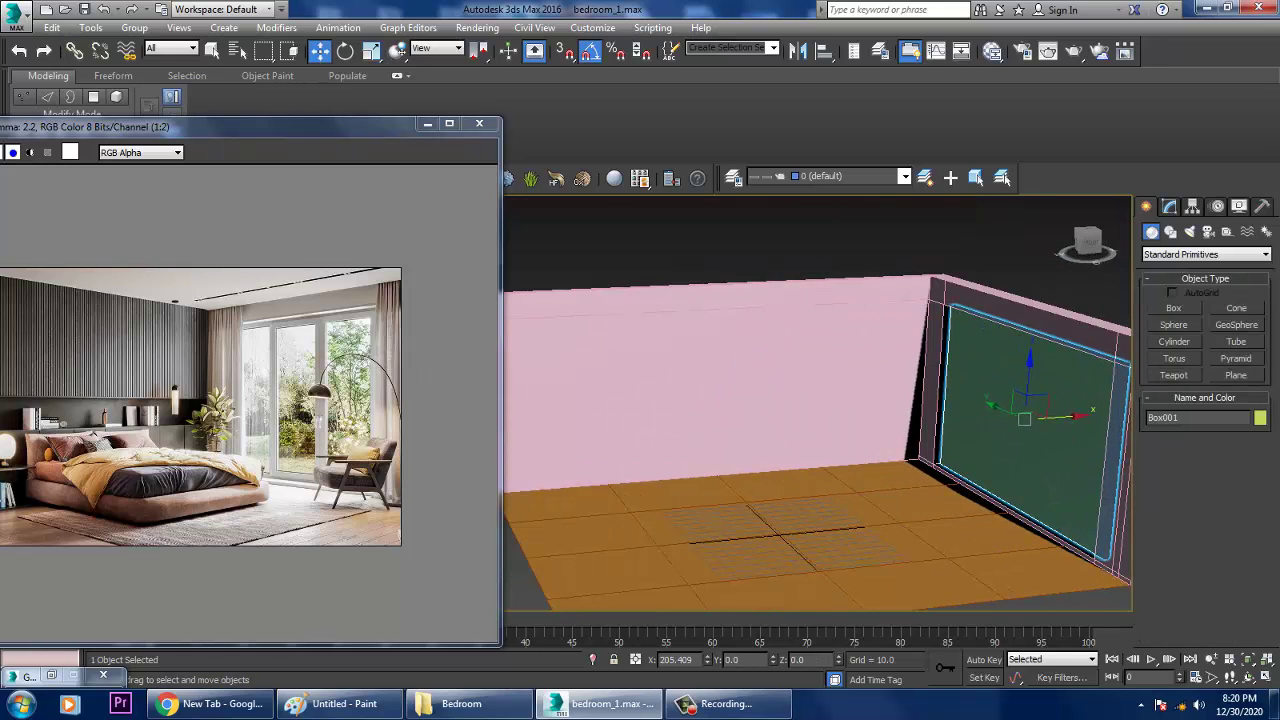
{"action": "middle_click_drag", "start_coordinate": [820, 400], "coordinate": [700, 400], "text": "alt"}
{"action": "key", "text": "z"}
{"action": "key", "text": "alt+w"}
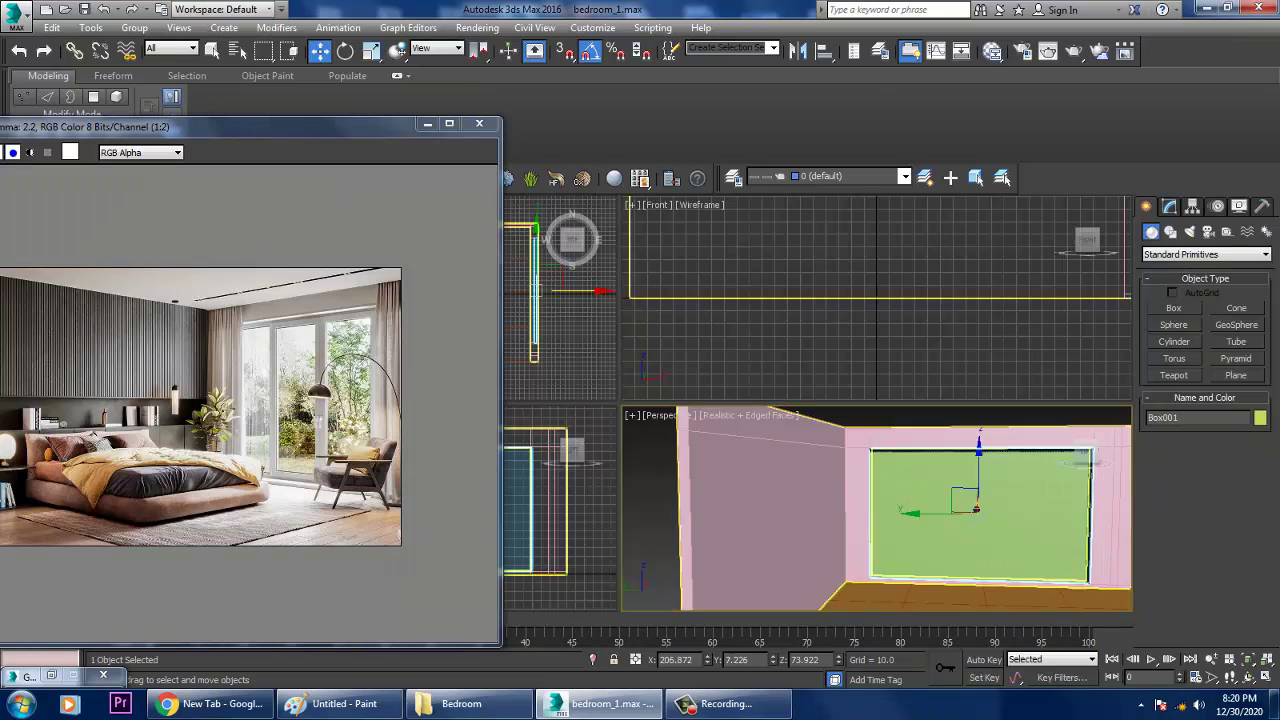
{"action": "key", "text": "alt+w"}
{"action": "scroll", "coordinate": [817, 400], "scroll_direction": "down", "scroll_amount": 3}
Convert Box001 to an Editable Poly
{"action": "right_click", "coordinate": [741, 347]}
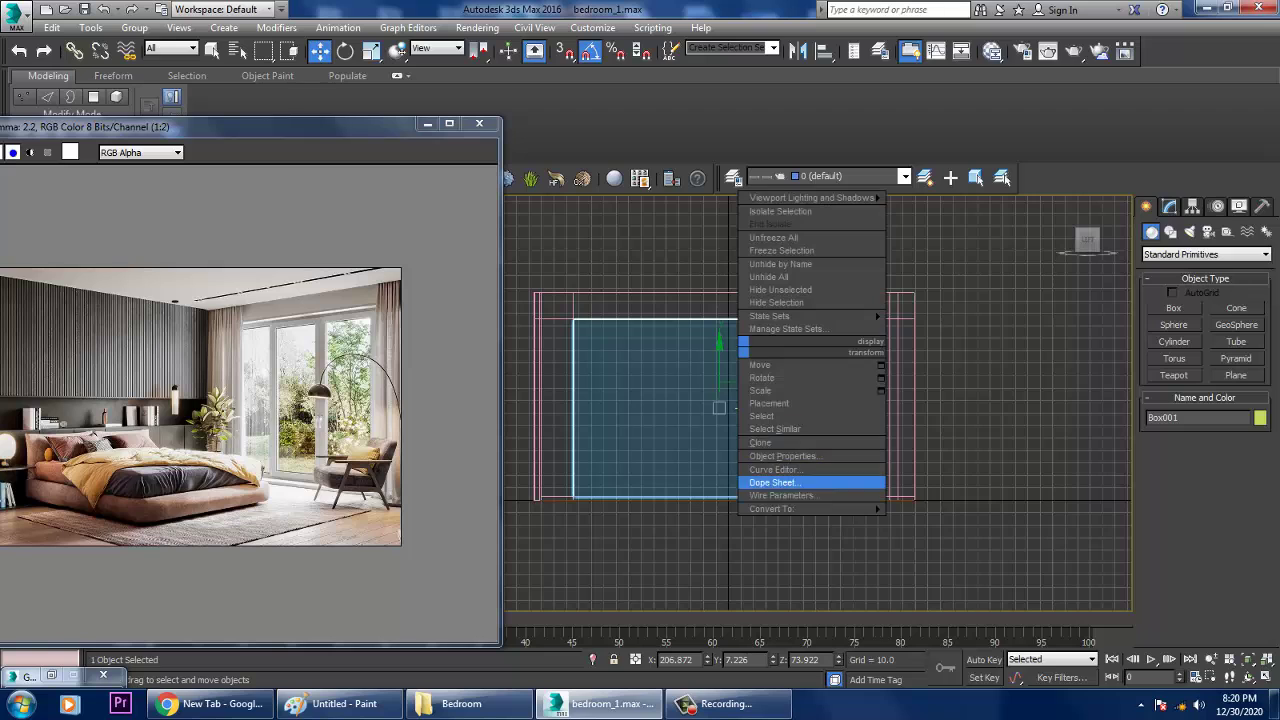
{"action": "mouse_move", "coordinate": [800, 509]}
{"action": "left_click", "coordinate": [942, 521]}
{"action": "scroll", "coordinate": [618, 400], "scroll_direction": "up", "scroll_amount": 3}
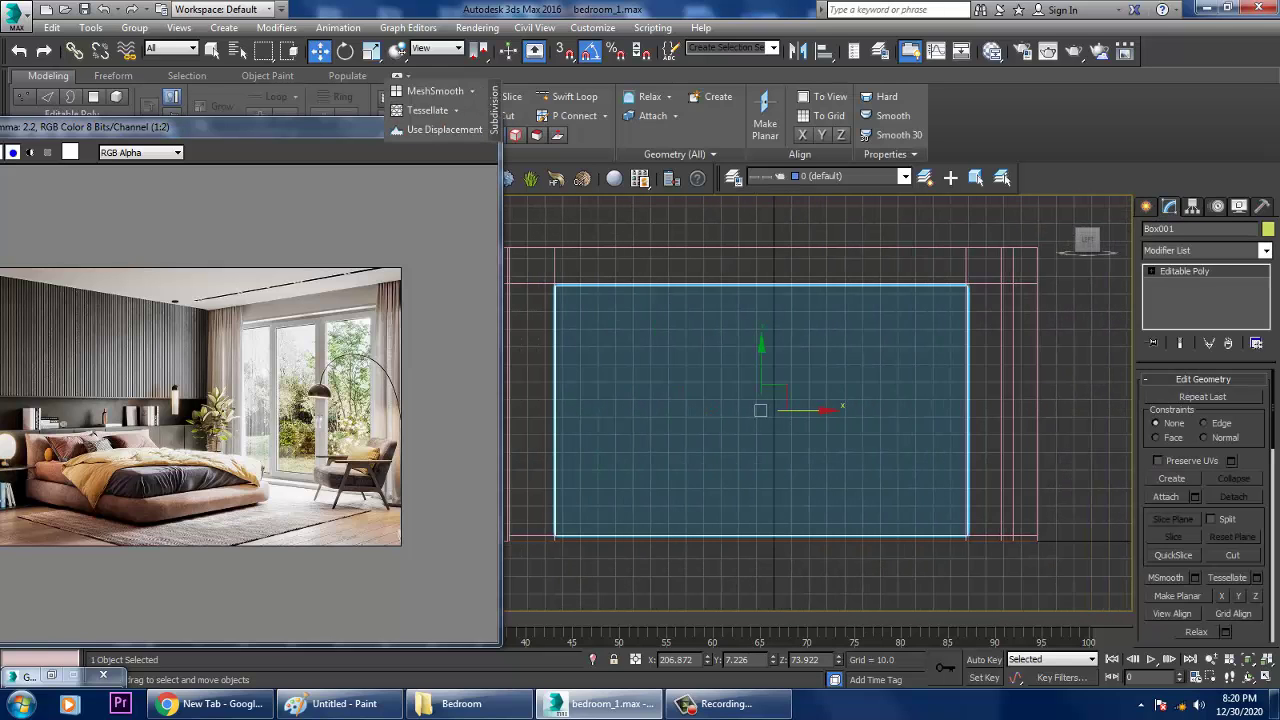
Add vertical Swift Loop edge loops across Box001 to split it into three panels
{"action": "left_click", "coordinate": [570, 96]}
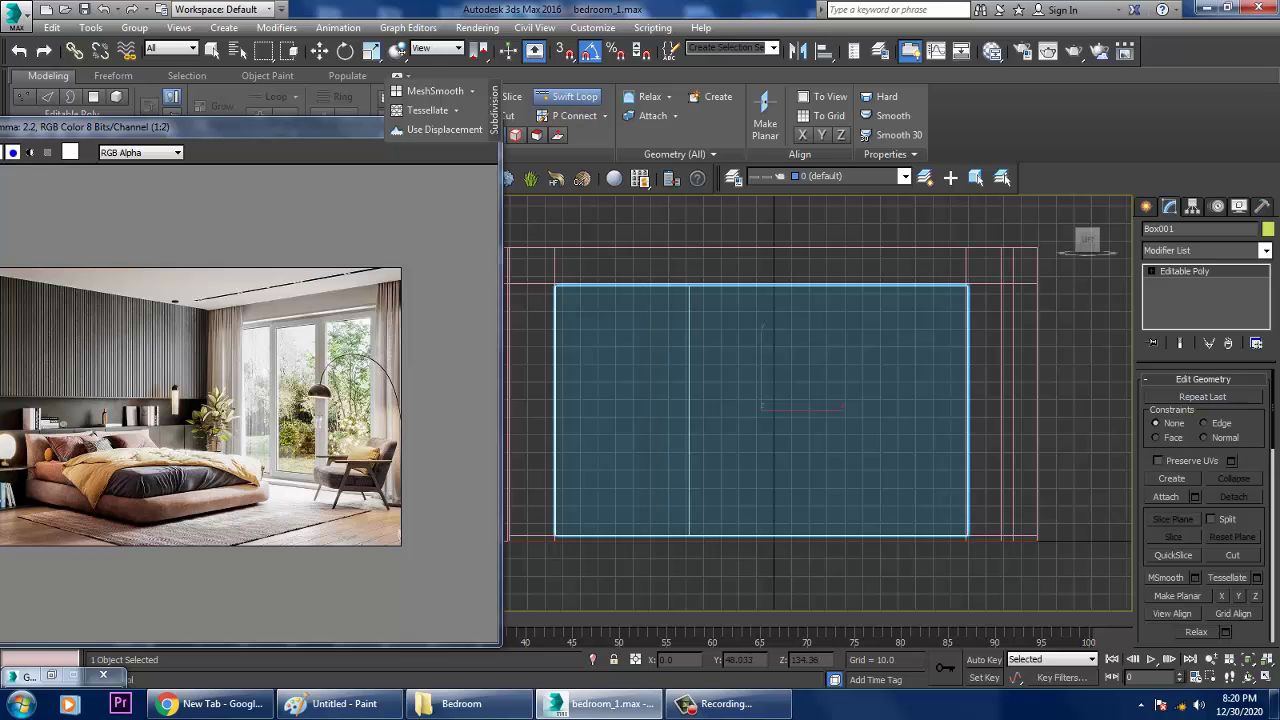
{"action": "scroll", "coordinate": [675, 311], "scroll_direction": "up", "scroll_amount": 2}
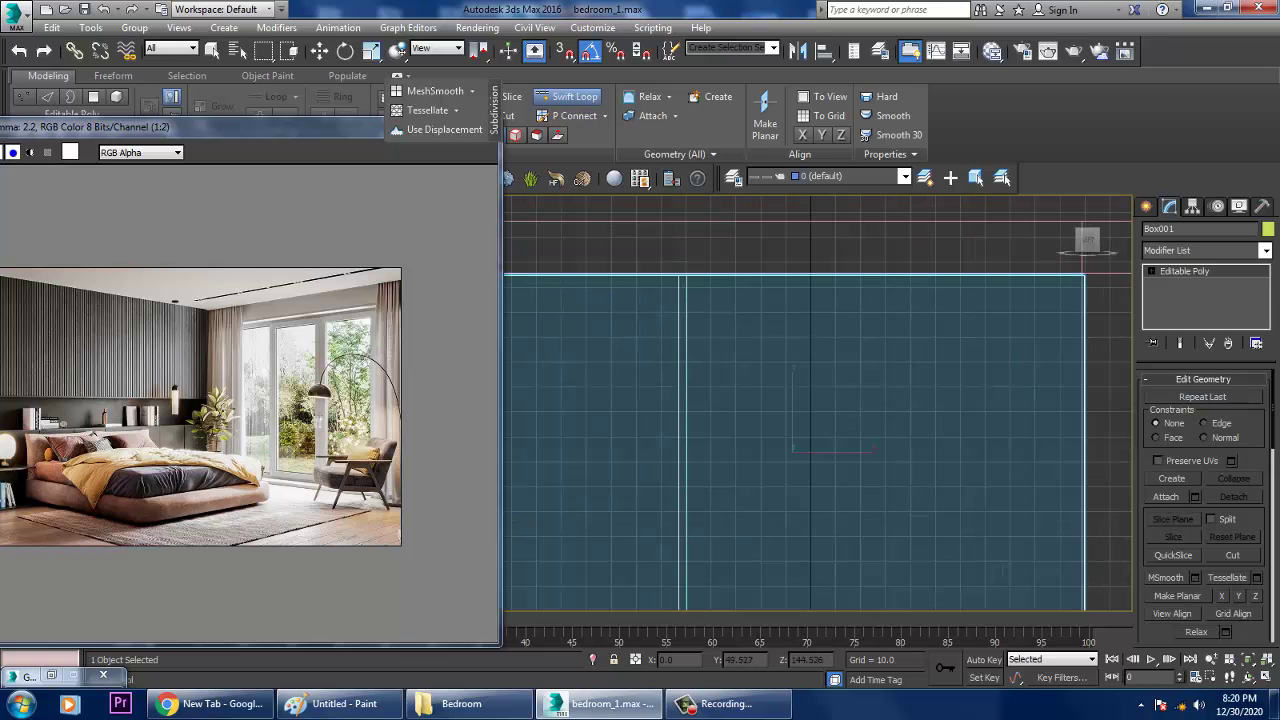
{"action": "scroll", "coordinate": [815, 404], "scroll_direction": "down", "scroll_amount": 3}
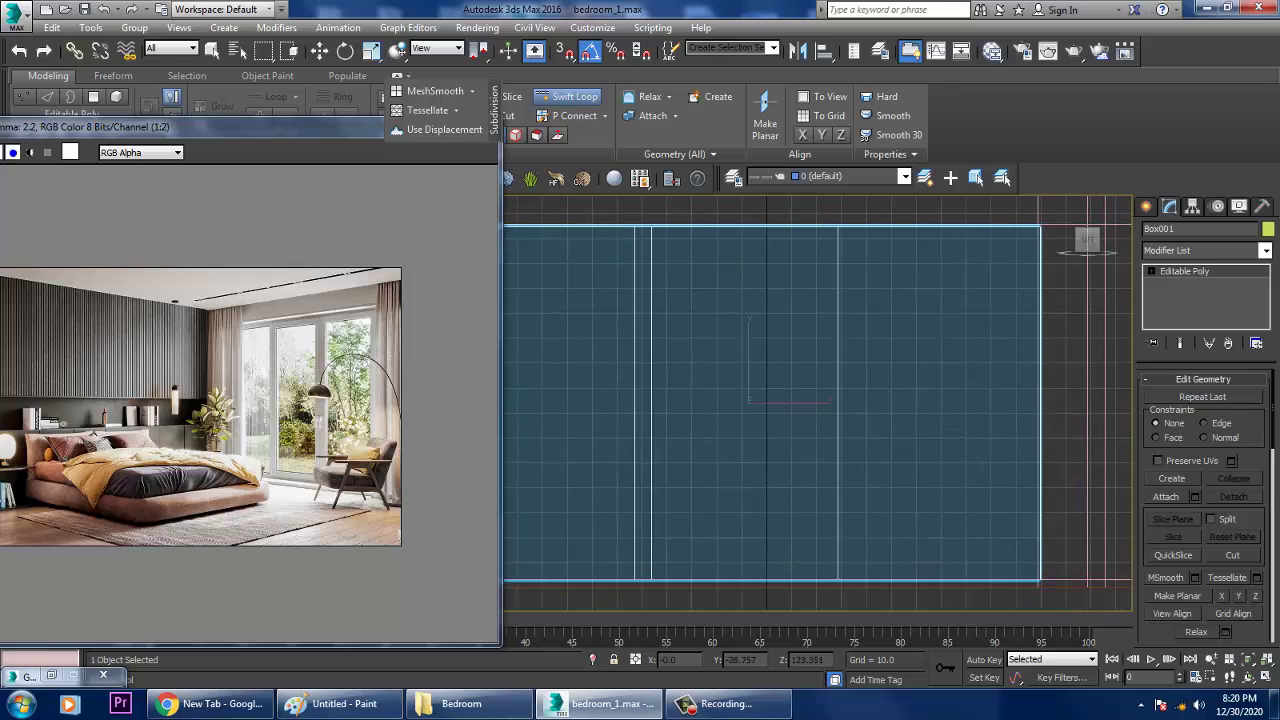
{"action": "left_click", "coordinate": [852, 360]}
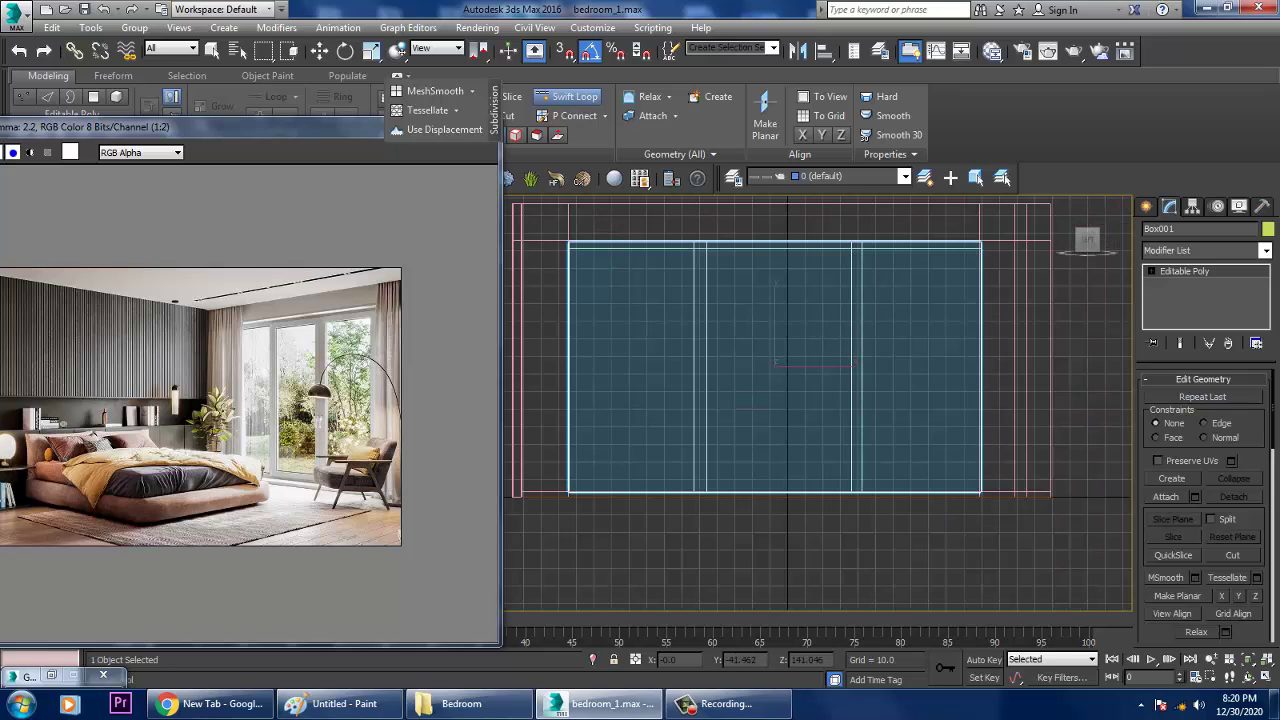
{"action": "key", "text": "w"}
{"action": "key", "text": "alt+w"}
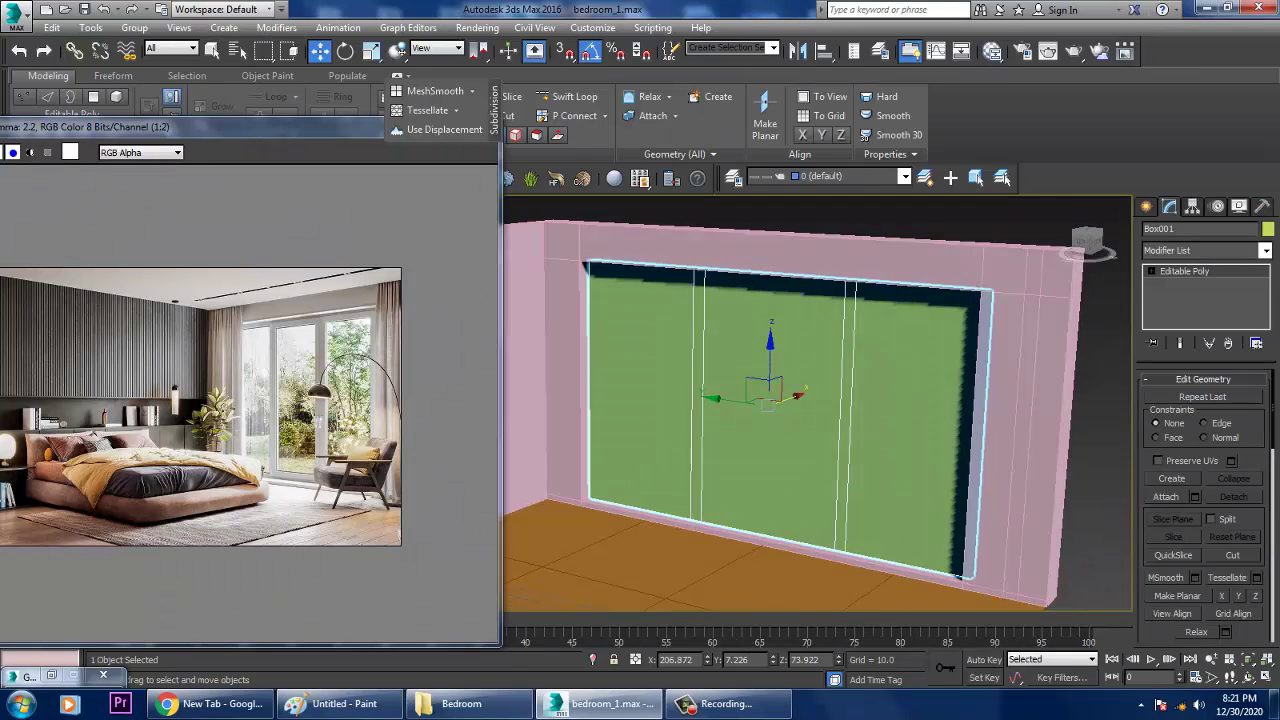
Select Box001's left, middle and right panel faces in Polygon mode
{"action": "key", "text": "4"}
{"action": "left_click", "coordinate": [640, 400]}
{"action": "left_click", "coordinate": [770, 410], "text": "ctrl"}
{"action": "left_click", "coordinate": [910, 420], "text": "ctrl"}
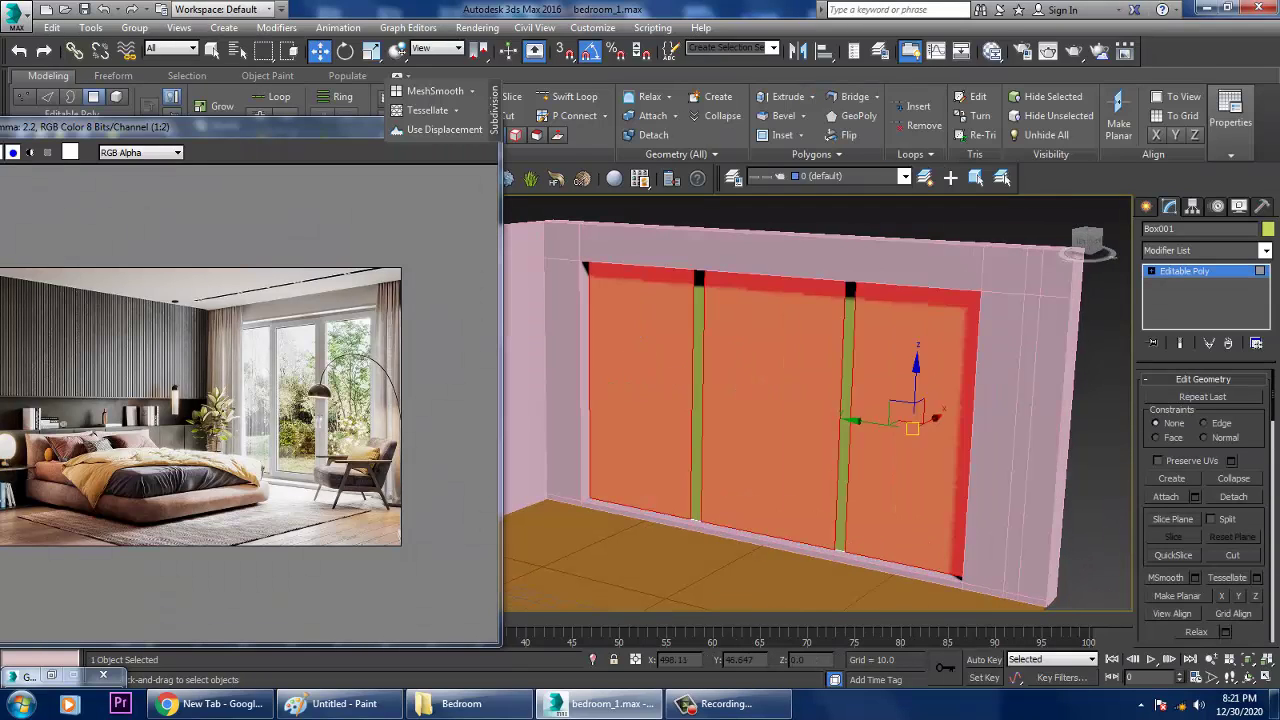
{"action": "middle_click_drag", "start_coordinate": [820, 400], "coordinate": [745, 390], "text": "alt"}
{"action": "left_click", "coordinate": [912, 440]}
{"action": "left_click", "coordinate": [790, 470], "text": "ctrl"}
{"action": "left_click", "coordinate": [915, 420]}
{"action": "left_click", "coordinate": [810, 410], "text": "ctrl"}
{"action": "left_click", "coordinate": [705, 410], "text": "ctrl"}
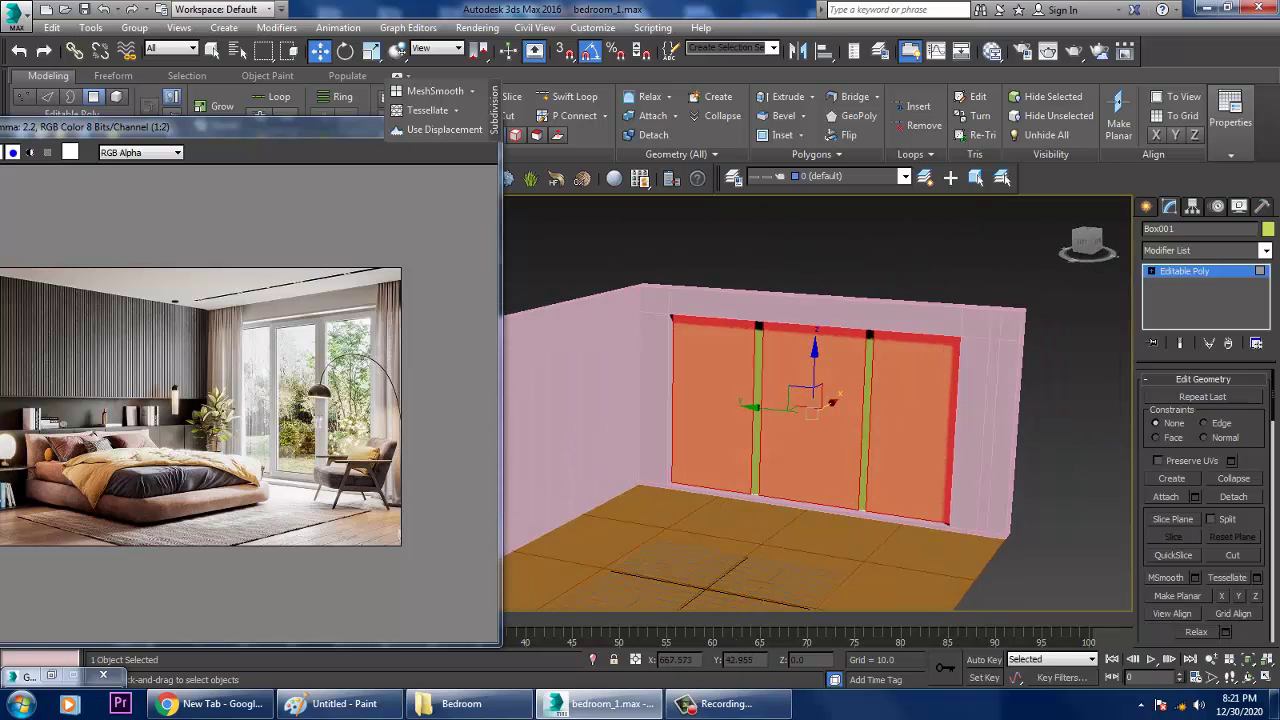
Inset the three selected panel sections to form a border around each
{"action": "scroll", "coordinate": [1206, 500], "scroll_direction": "down", "scroll_amount": 5}
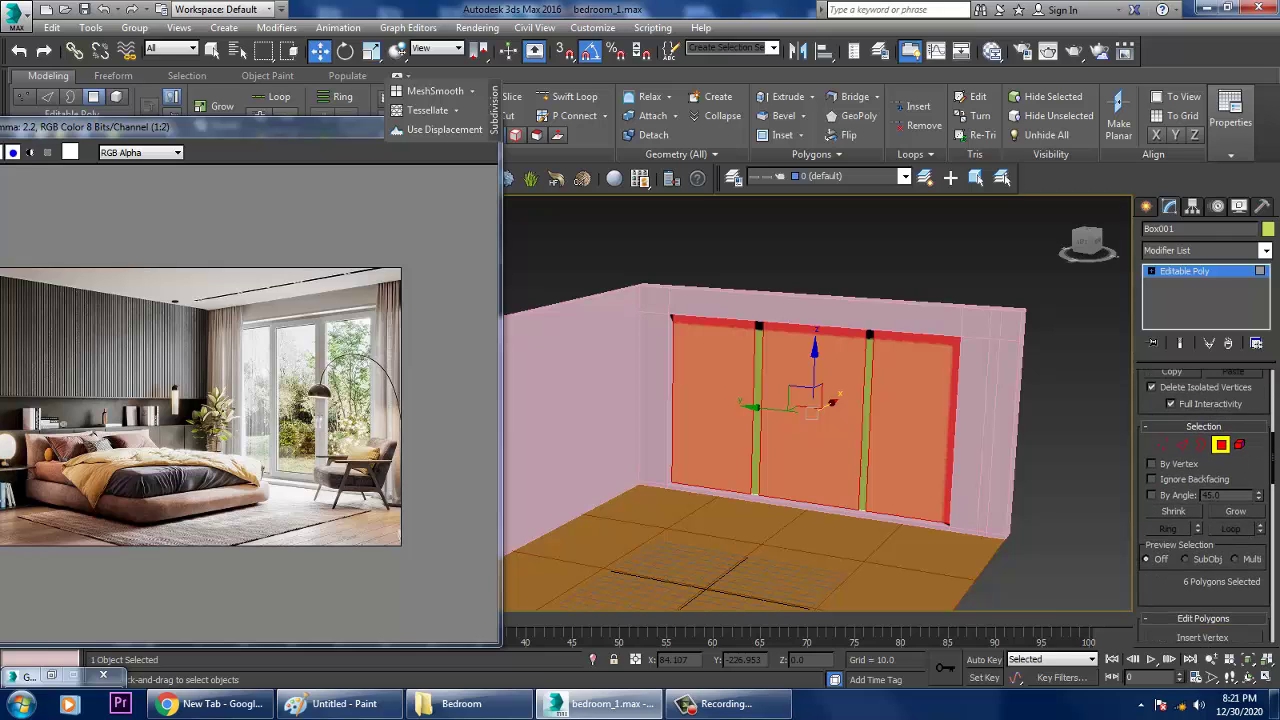
{"action": "scroll", "coordinate": [1206, 500], "scroll_direction": "down", "scroll_amount": 5}
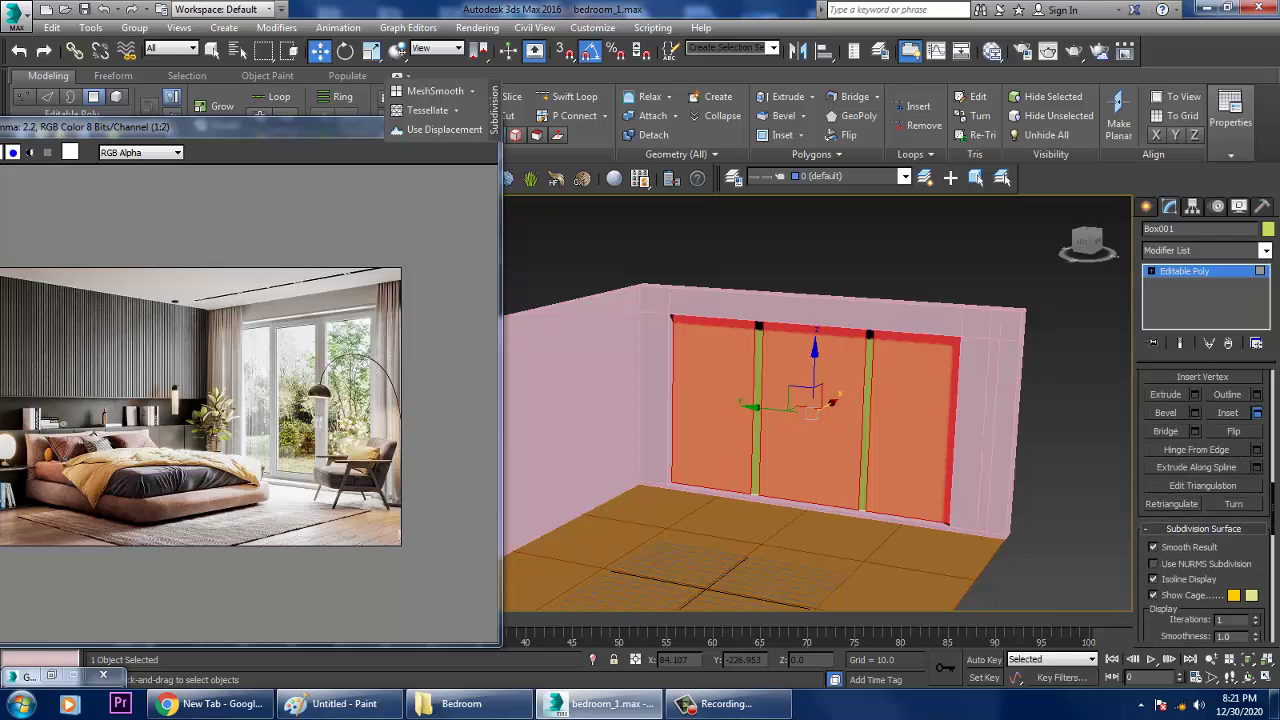
{"action": "left_click", "coordinate": [1257, 412]}
{"action": "left_click_drag", "start_coordinate": [630, 435], "coordinate": [630, 415]}
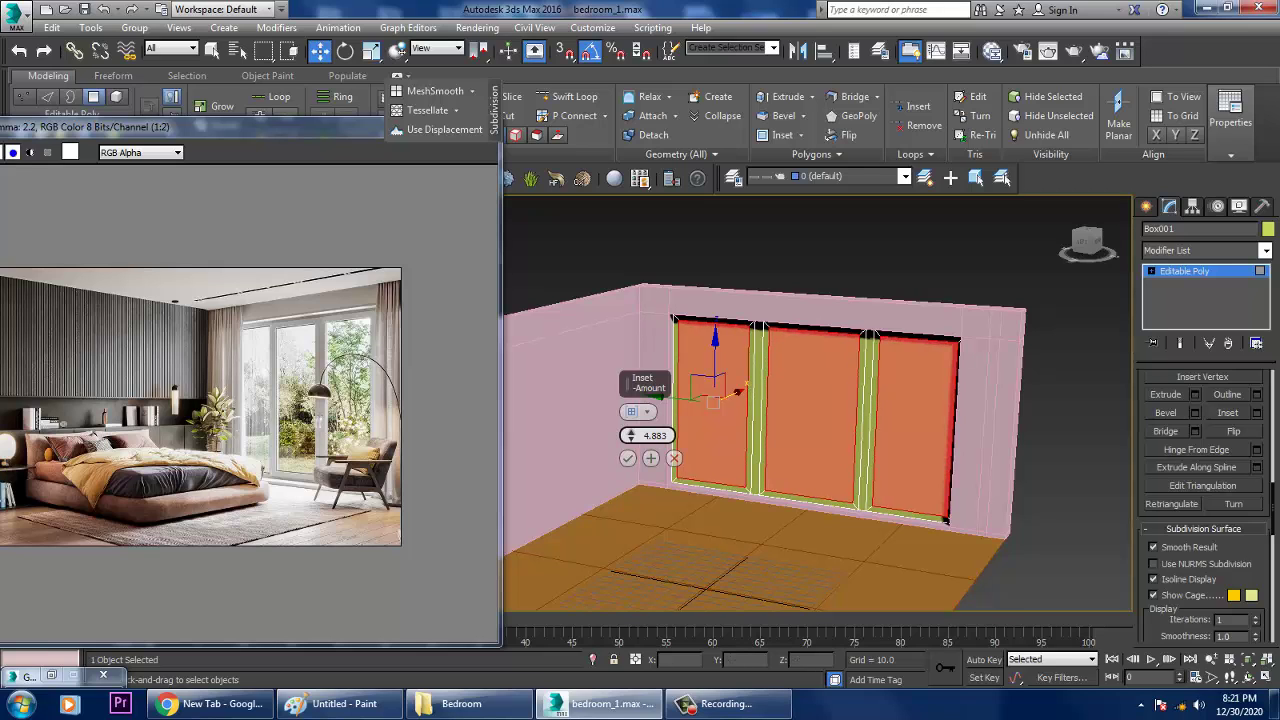
{"action": "middle_click_drag", "start_coordinate": [800, 420], "coordinate": [910, 425], "text": "alt"}
Slide the two divider vertex columns so the three sections have even widths
{"action": "key", "text": "1"}
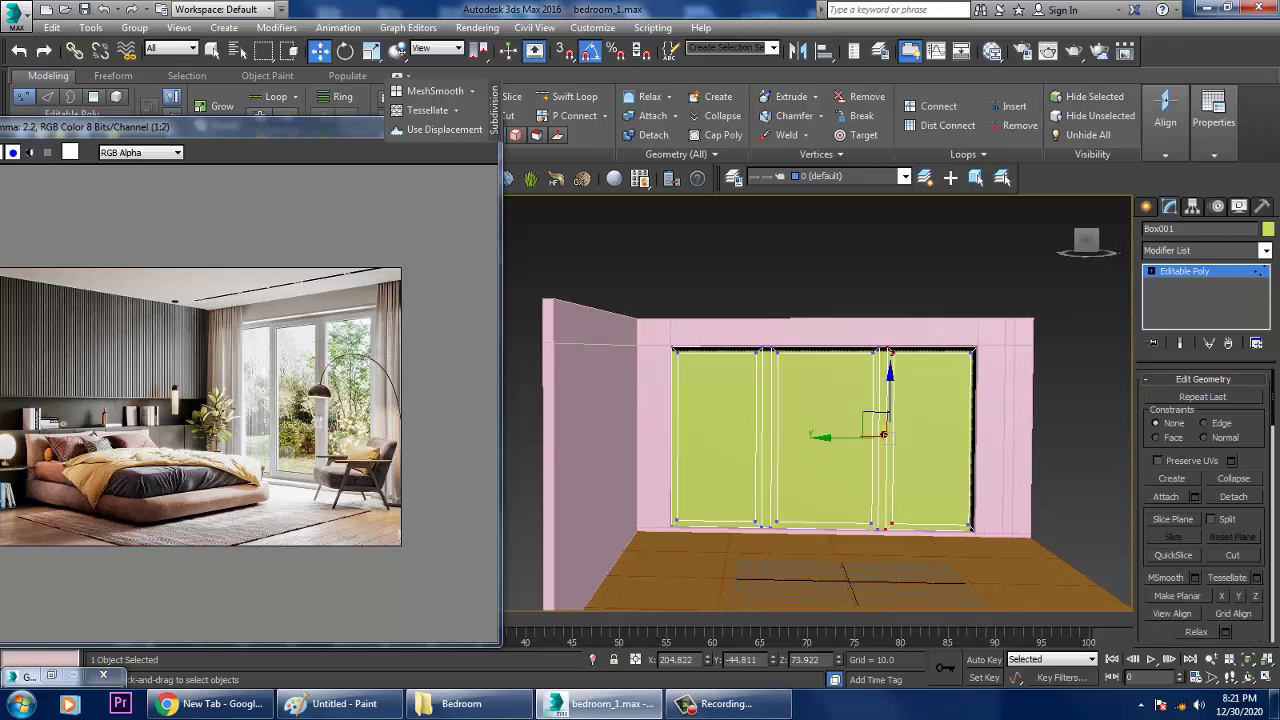
{"action": "left_click_drag", "start_coordinate": [850, 437], "coordinate": [745, 437]}
{"action": "left_click_drag", "start_coordinate": [770, 434], "coordinate": [763, 434]}
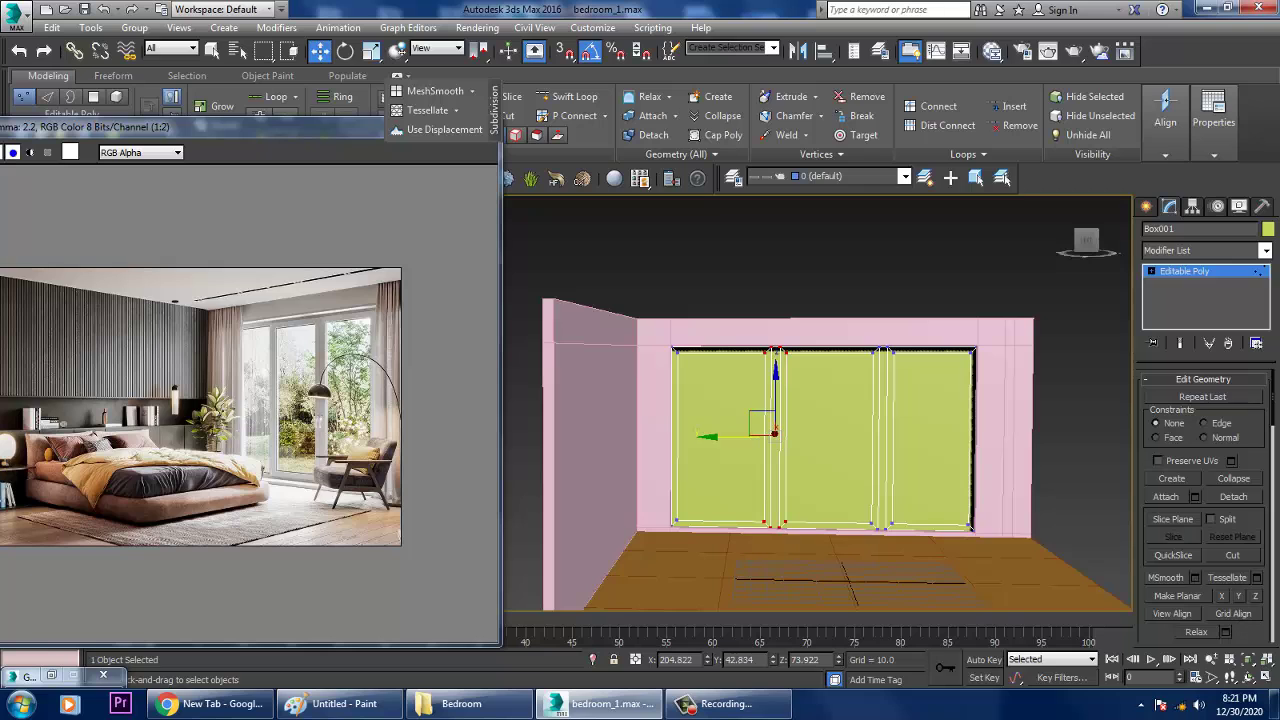
{"action": "left_click_drag", "start_coordinate": [882, 405], "coordinate": [866, 432]}
{"action": "middle_click_drag", "start_coordinate": [866, 432], "coordinate": [870, 415], "text": "alt"}
{"action": "scroll", "coordinate": [870, 410], "scroll_direction": "up", "scroll_amount": 3}
Bevel the three inset sections with a slight outline, then clear the face selection
{"action": "key", "text": "4"}
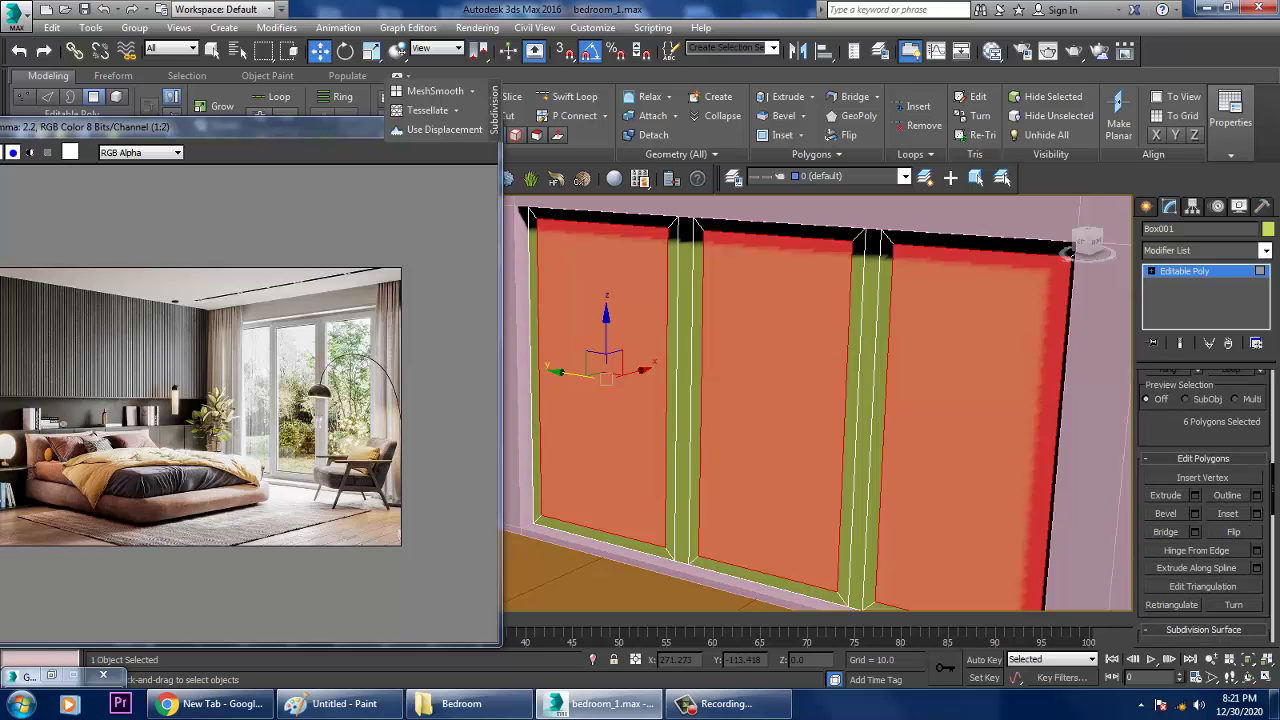
{"action": "left_click", "coordinate": [1195, 513]}
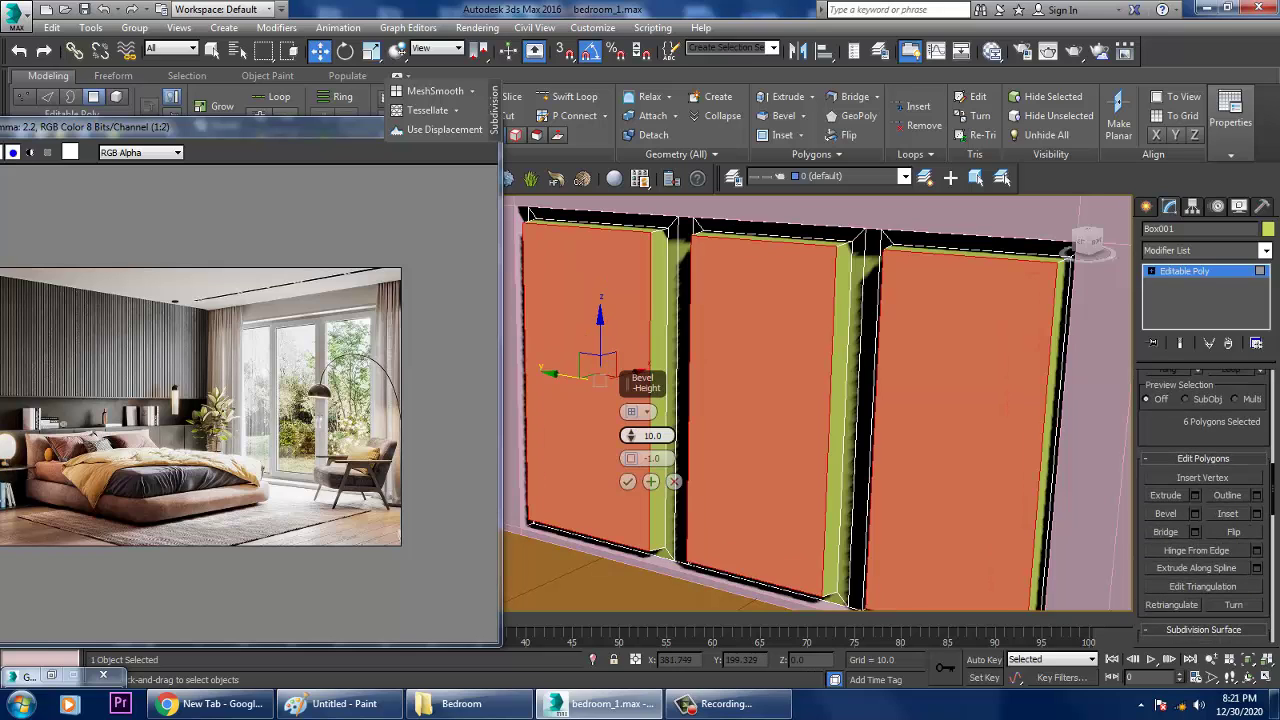
{"action": "left_click_drag", "start_coordinate": [628, 435], "coordinate": [629, 466]}
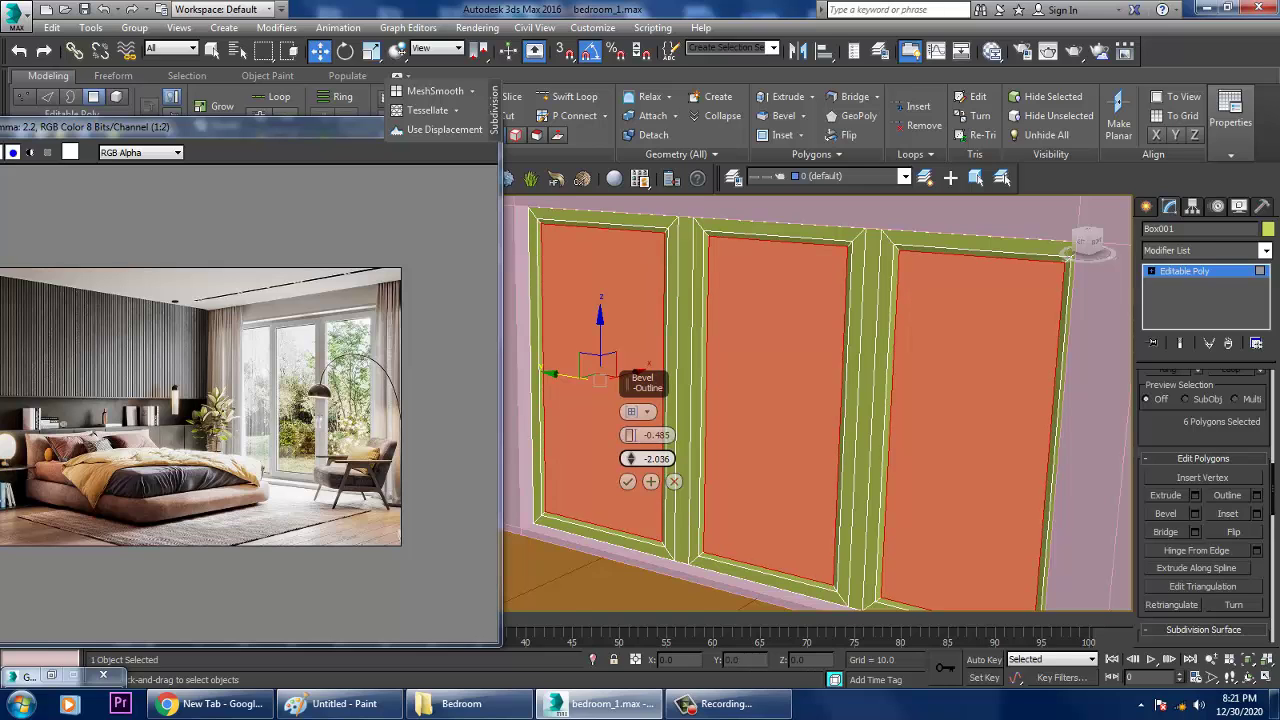
{"action": "left_click", "coordinate": [627, 481]}
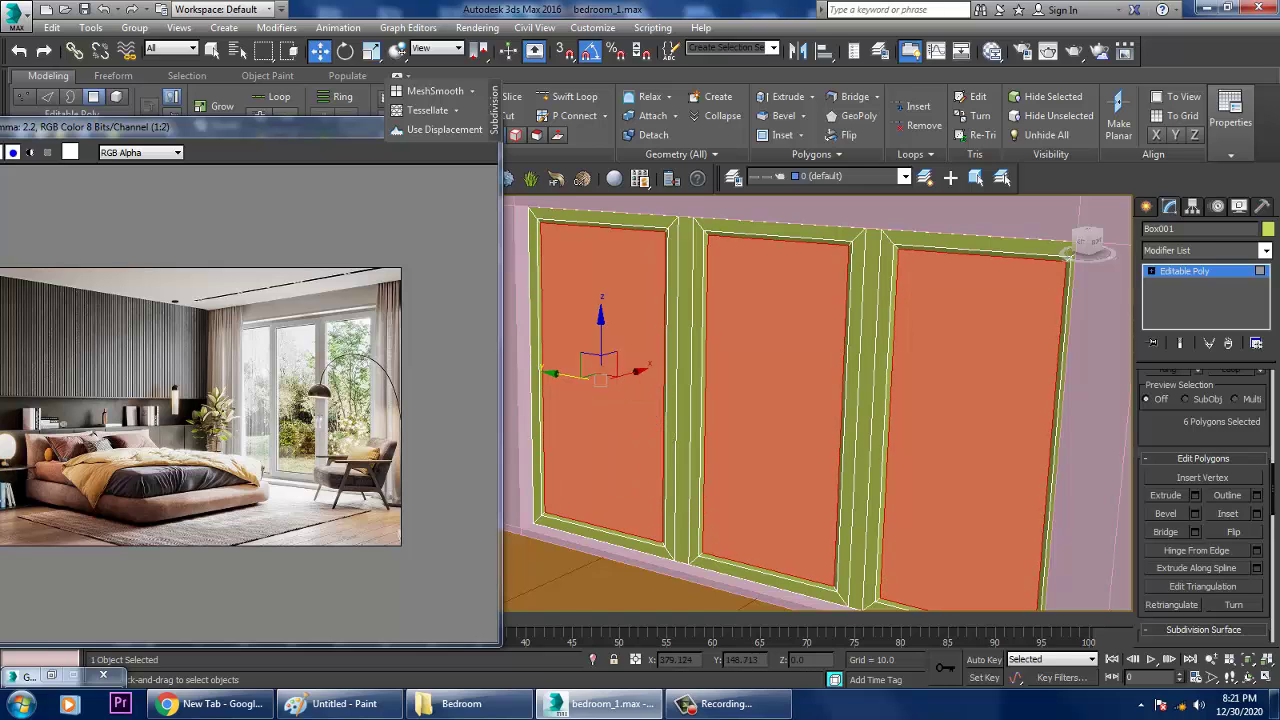
{"action": "scroll", "coordinate": [770, 390], "scroll_direction": "down", "scroll_amount": 5}
{"action": "key", "text": "ctrl+d"}
{"action": "middle_click_drag", "start_coordinate": [800, 420], "coordinate": [755, 398], "text": "alt"}
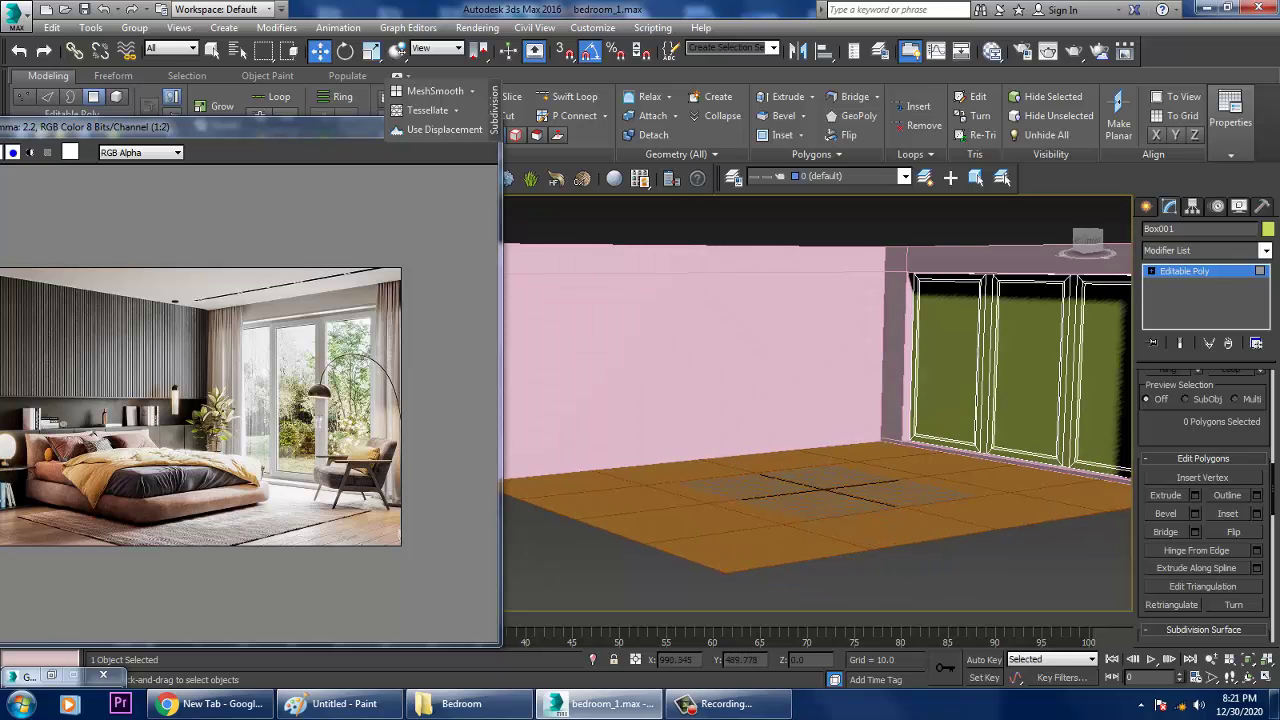
{"action": "key", "text": "ctrl+b"}
{"action": "scroll", "coordinate": [818, 400], "scroll_direction": "down", "scroll_amount": 3}
Add a horizontal edge loop across the main room wall
{"action": "left_click", "coordinate": [680, 350]}
{"action": "middle_click_drag", "start_coordinate": [700, 400], "coordinate": [700, 401], "text": "alt"}
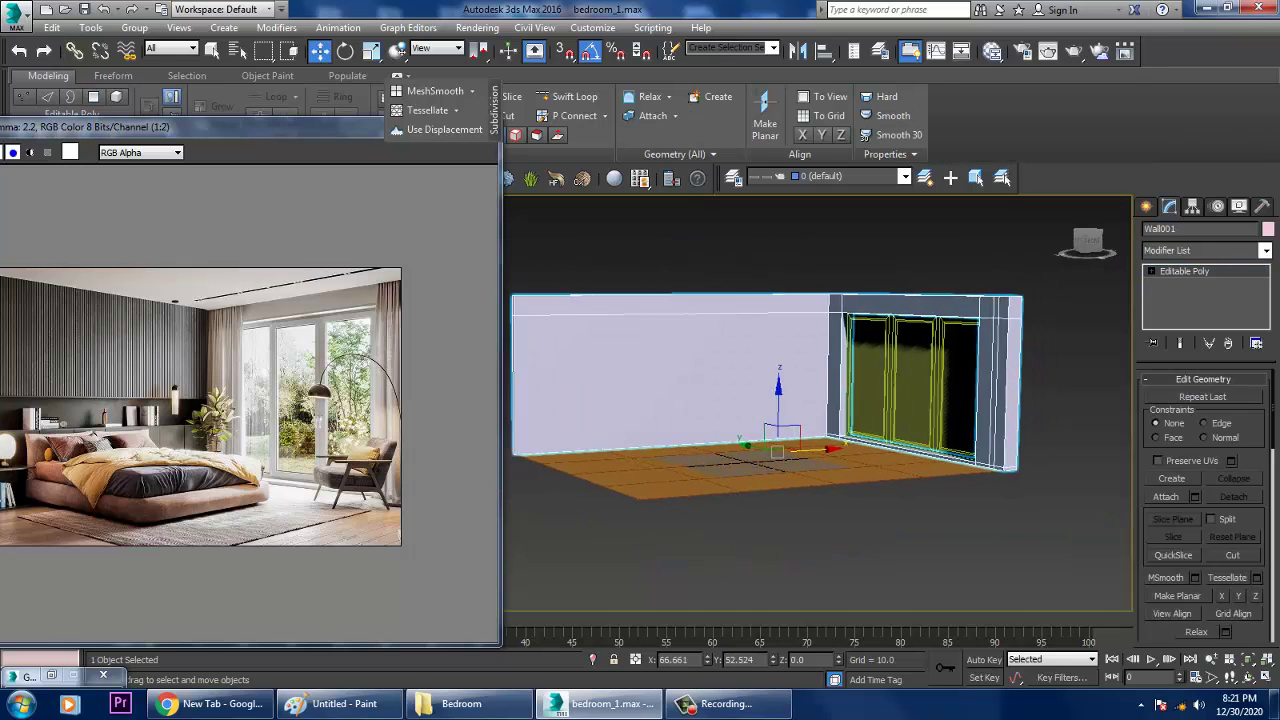
{"action": "middle_click_drag", "start_coordinate": [818, 400], "coordinate": [840, 400], "text": "alt"}
{"action": "scroll", "coordinate": [840, 400], "scroll_direction": "up", "scroll_amount": 3}
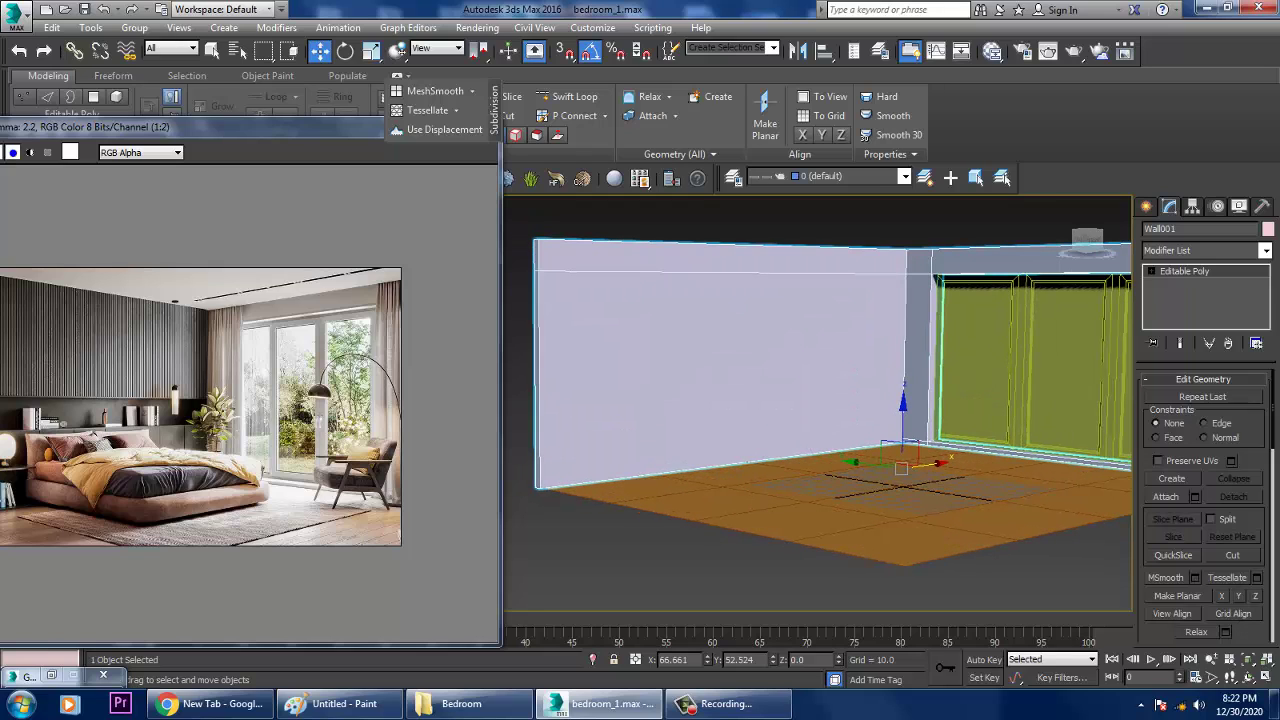
{"action": "left_click", "coordinate": [565, 96]}
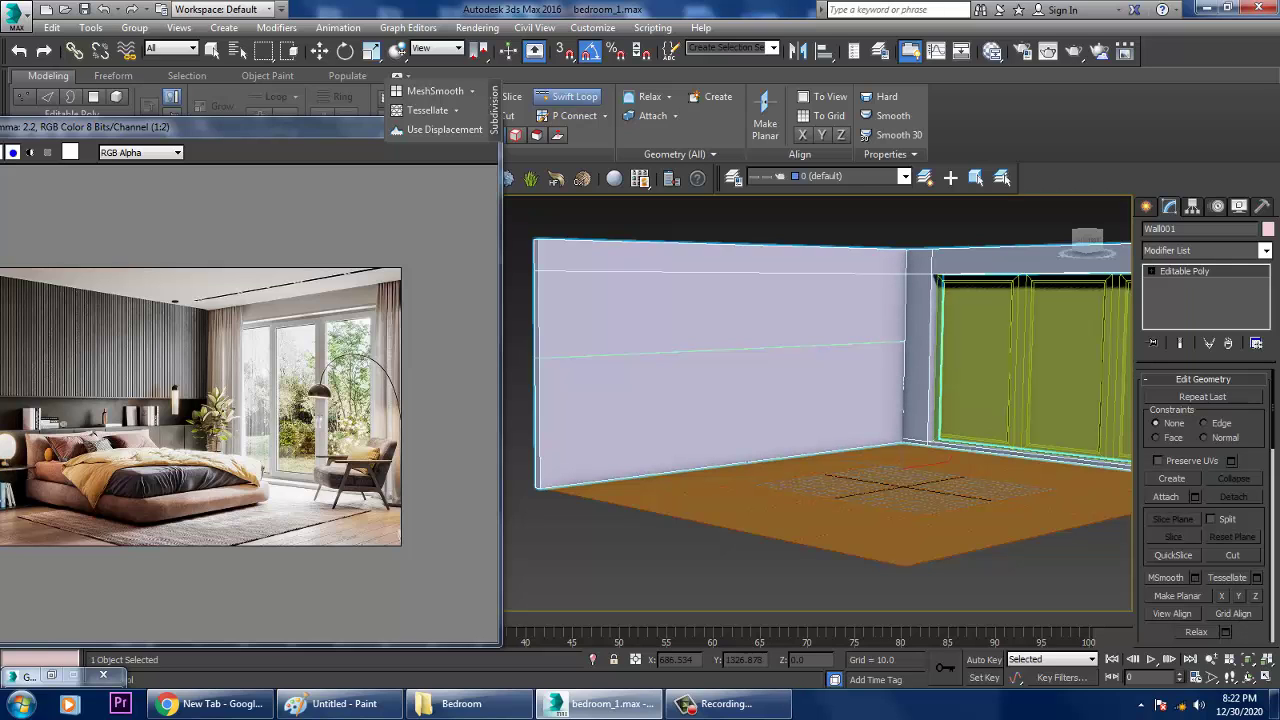
{"action": "left_click", "coordinate": [904, 386]}
{"action": "key", "text": "w"}
{"action": "scroll", "coordinate": [898, 395], "scroll_direction": "up", "scroll_amount": 1}
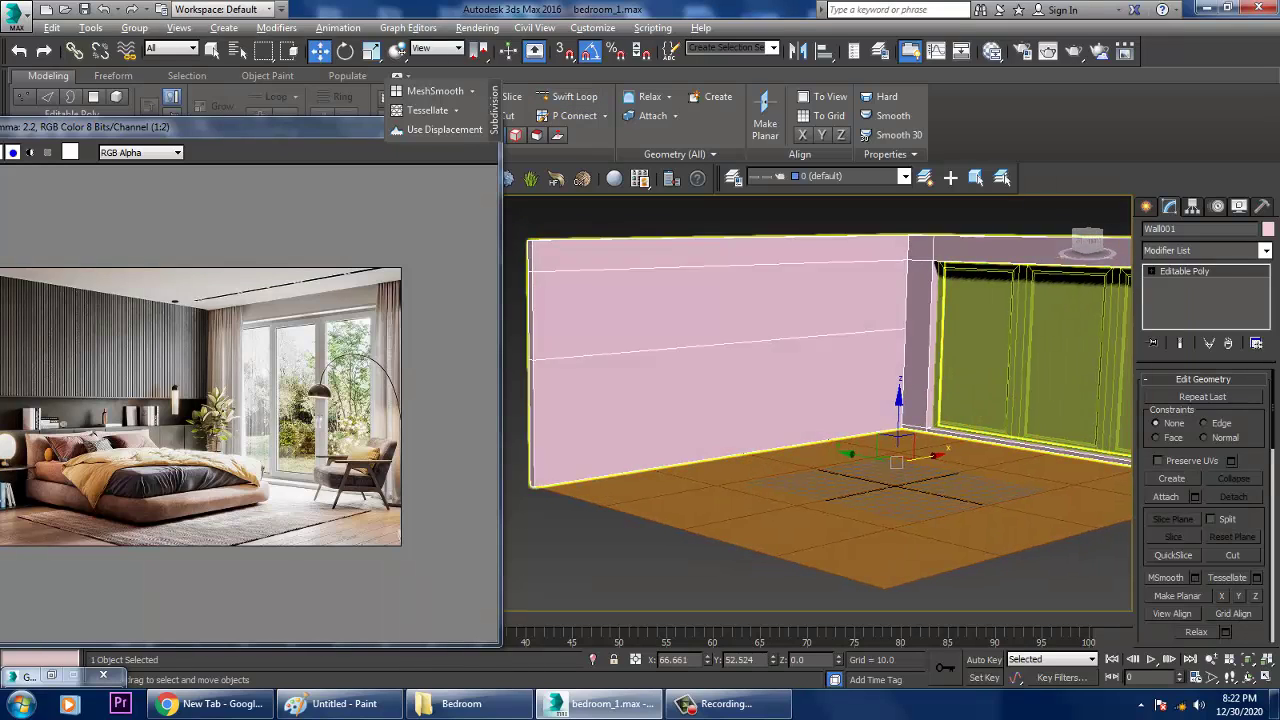
{"action": "mouse_move", "coordinate": [898, 400]}
{"action": "middle_mouse_down", "text": "alt"}
{"action": "mouse_move", "coordinate": [870, 400]}
{"action": "mouse_move", "coordinate": [910, 400]}
{"action": "middle_mouse_up", "text": "alt"}
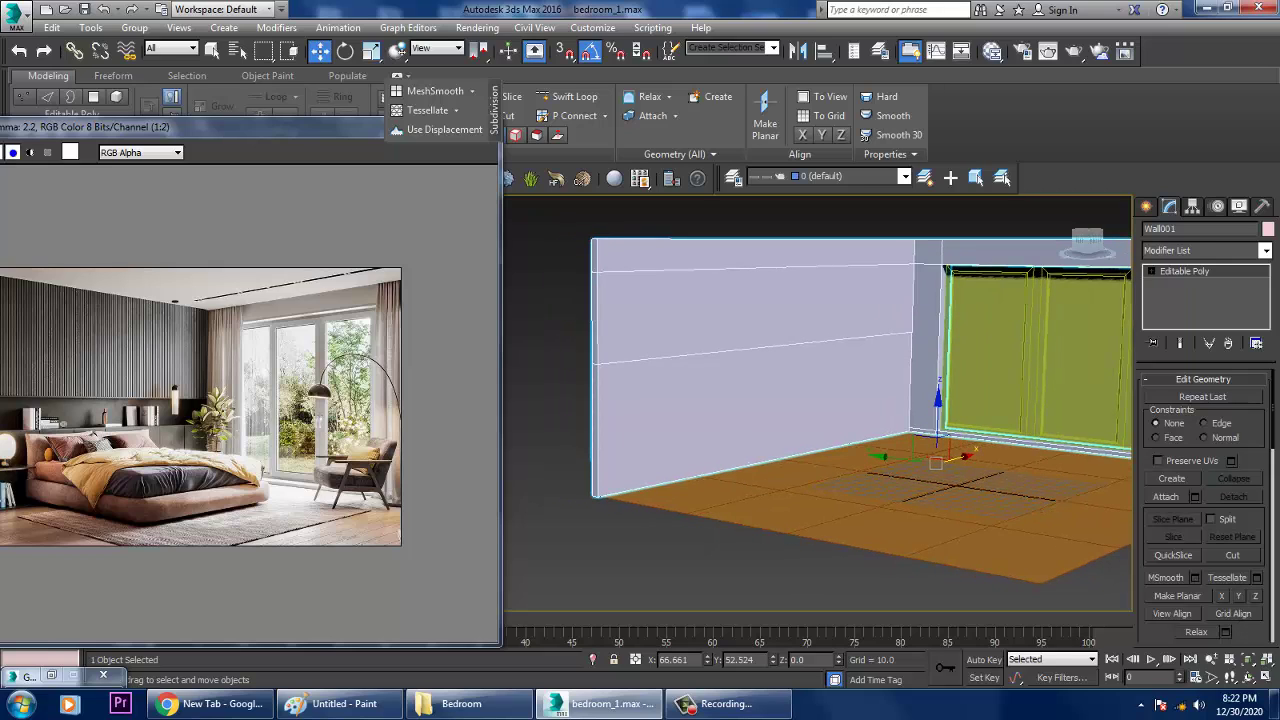
Extrude the wall's two upper face strips outward into a protruding band
{"action": "key", "text": "4"}
{"action": "left_click", "coordinate": [760, 255]}
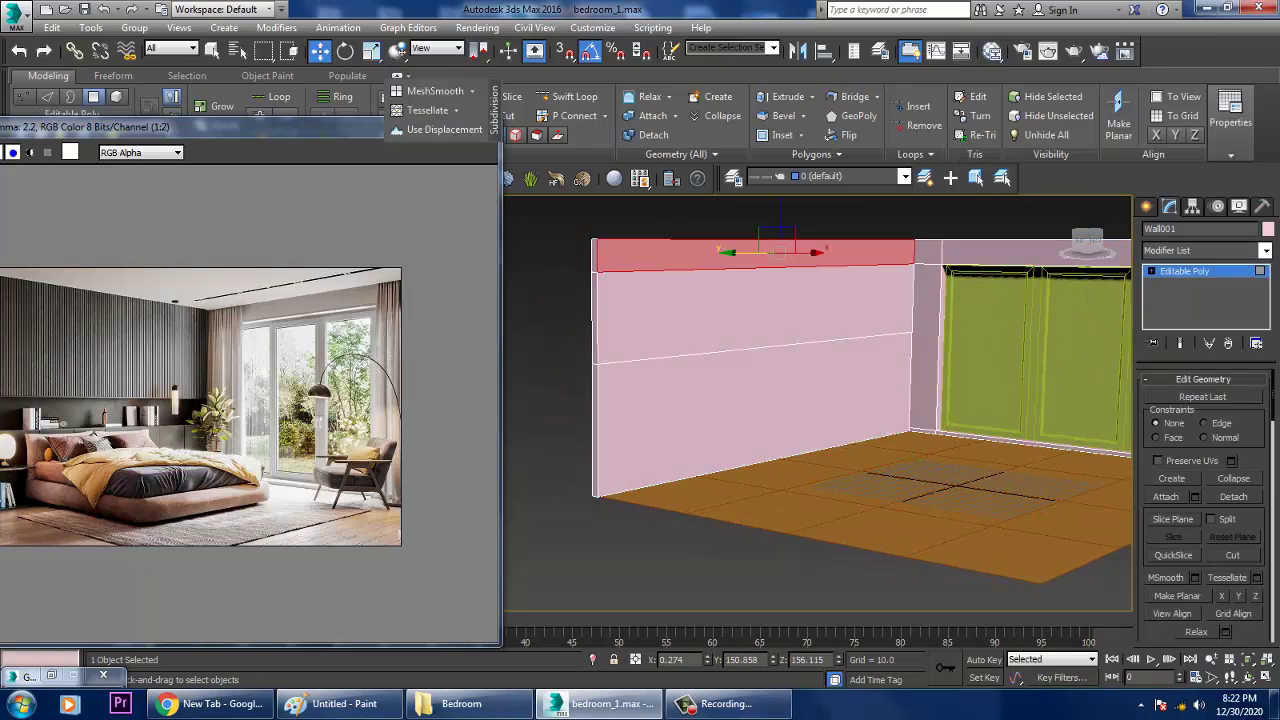
{"action": "left_click", "coordinate": [750, 305], "text": "ctrl"}
{"action": "middle_click_drag", "start_coordinate": [850, 400], "coordinate": [800, 400], "text": "alt"}
{"action": "scroll", "coordinate": [1205, 500], "scroll_direction": "up", "scroll_amount": 5}
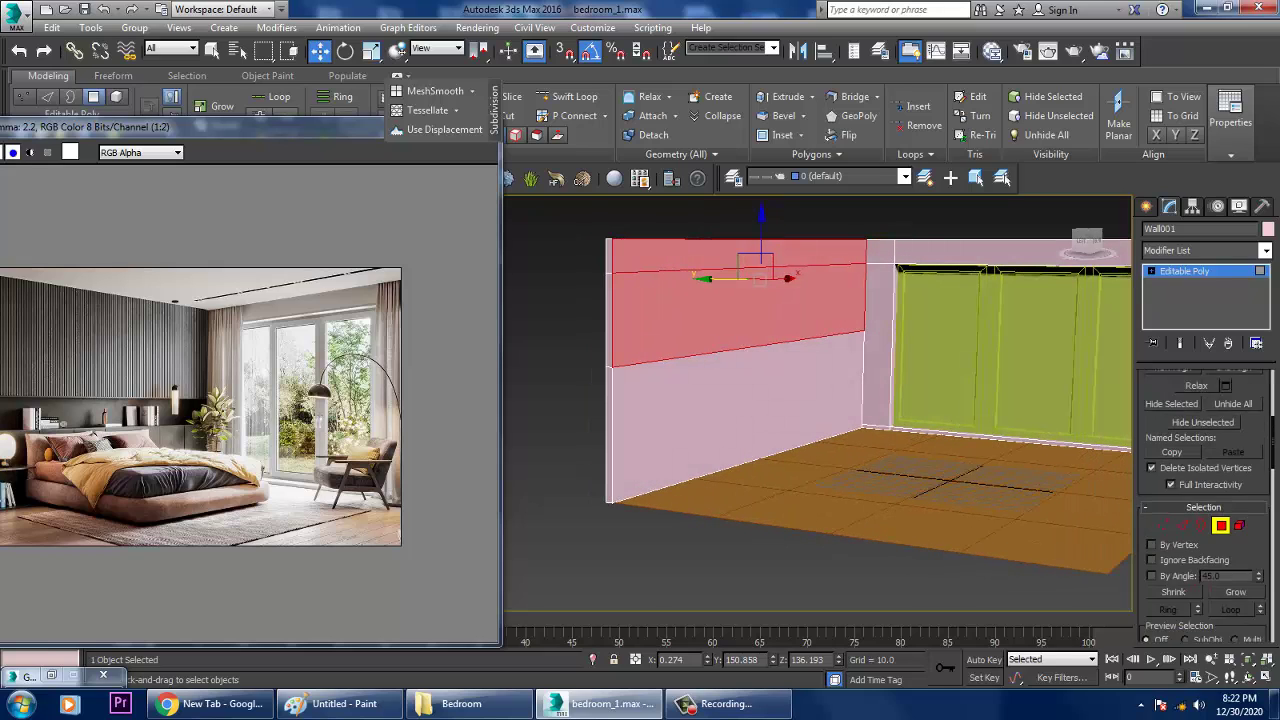
{"action": "left_click", "coordinate": [1195, 643]}
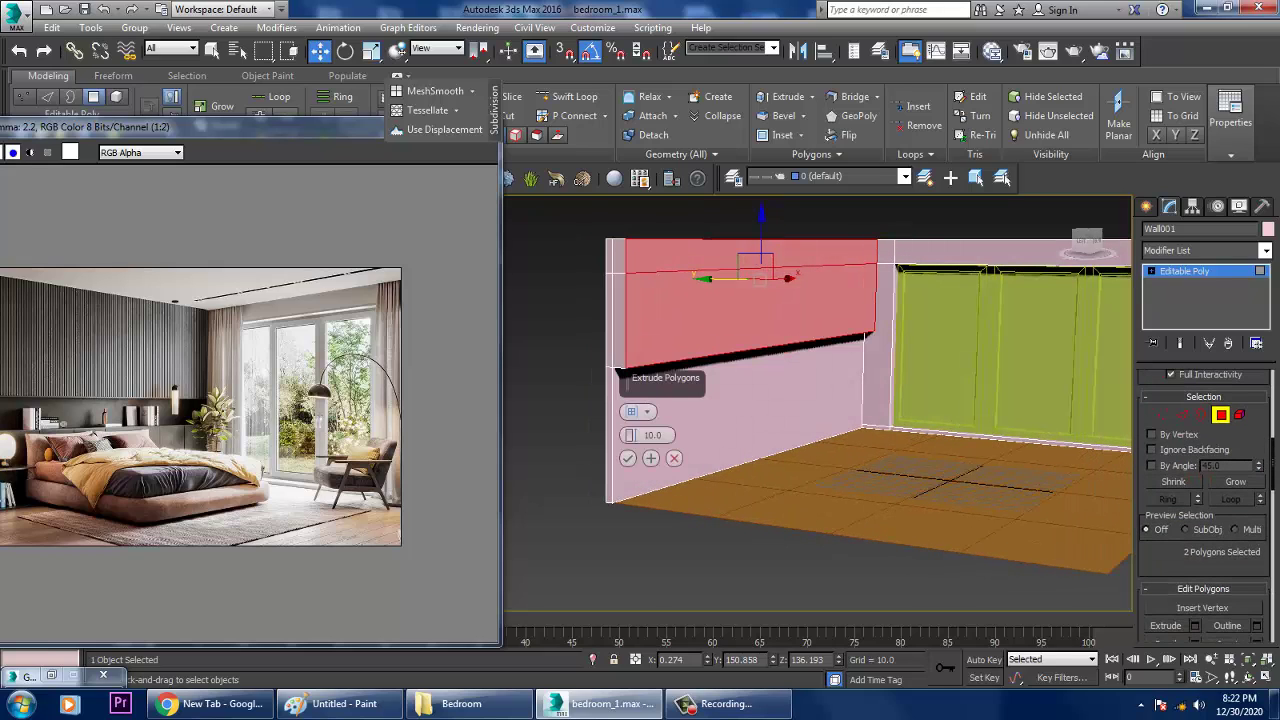
{"action": "left_click_drag", "start_coordinate": [629, 435], "coordinate": [629, 415]}
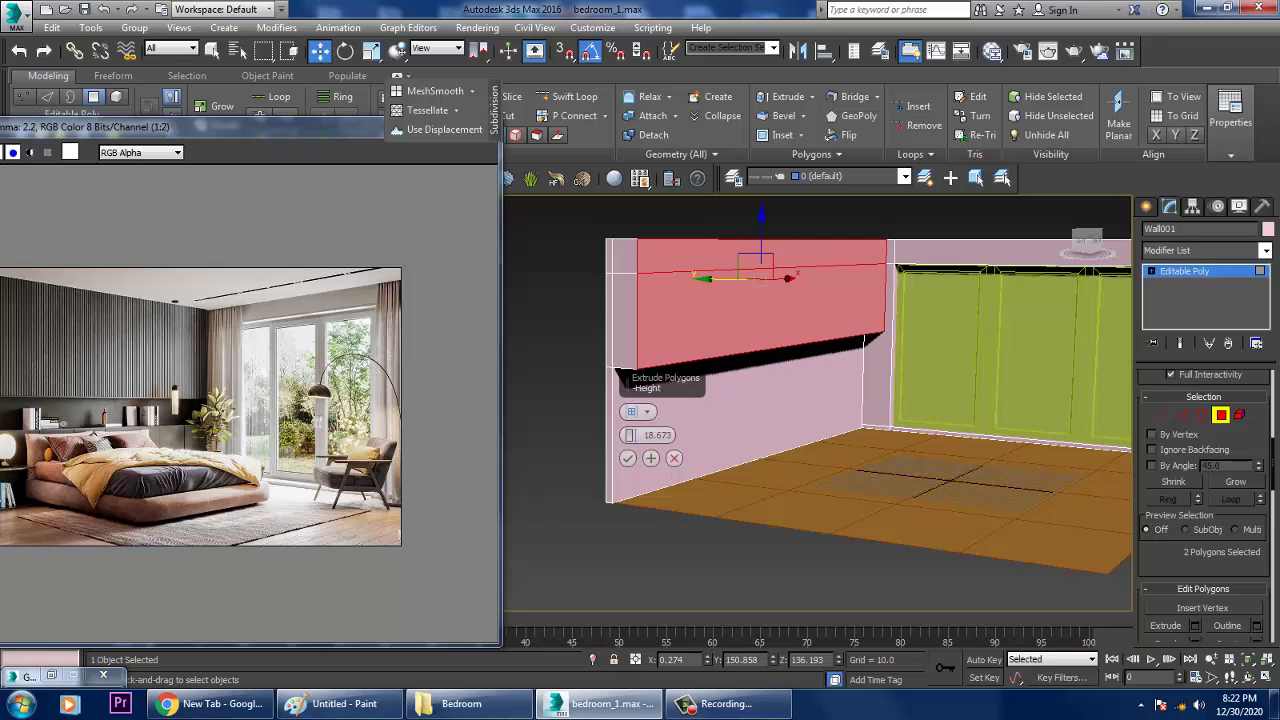
{"action": "left_click", "coordinate": [627, 458]}
{"action": "middle_click_drag", "start_coordinate": [820, 400], "coordinate": [710, 404], "text": "alt"}
Raise the wall's top vertices slightly along Z
{"action": "key", "text": "1"}
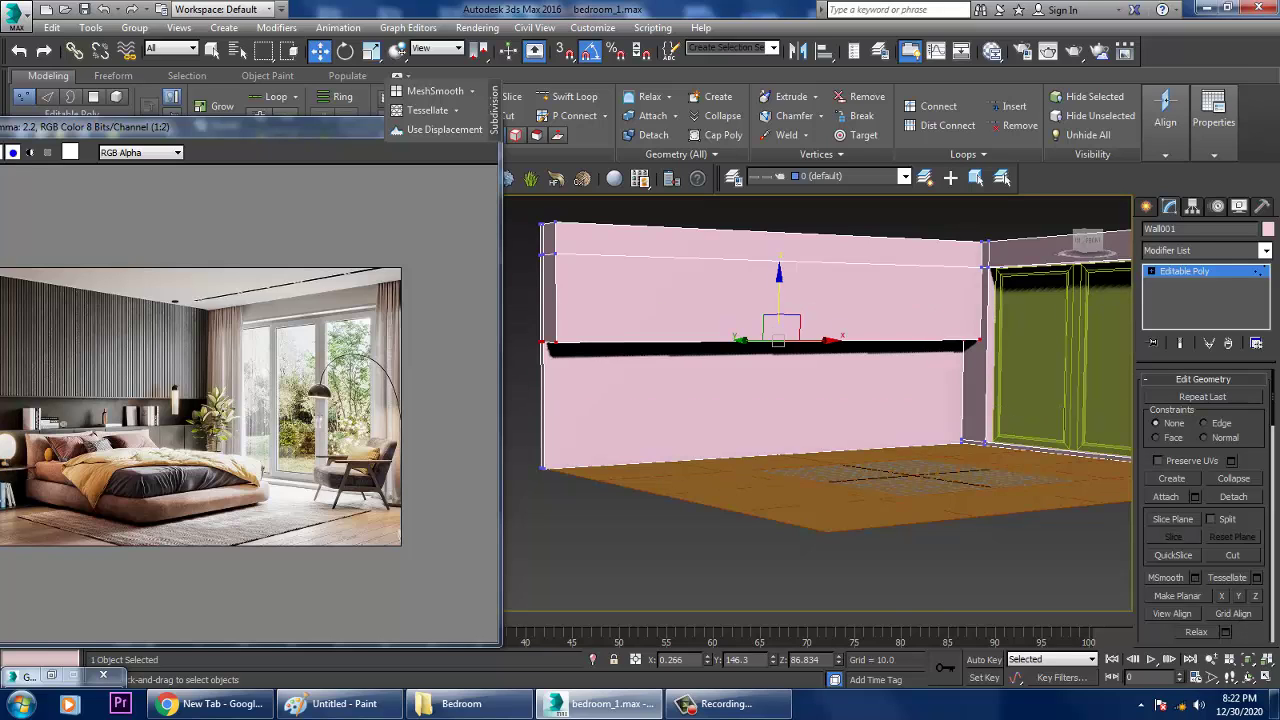
{"action": "scroll", "coordinate": [873, 363], "scroll_direction": "down", "scroll_amount": 5}
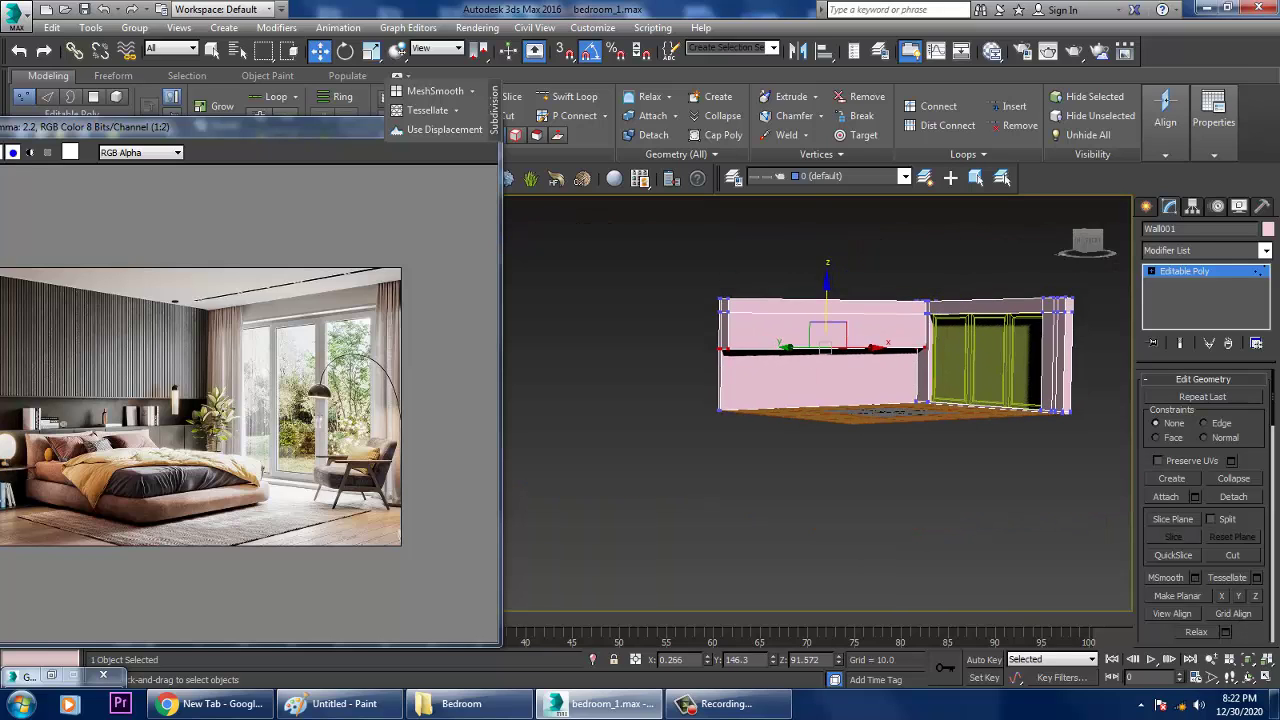
{"action": "left_click_drag", "start_coordinate": [1128, 333], "coordinate": [1128, 333]}
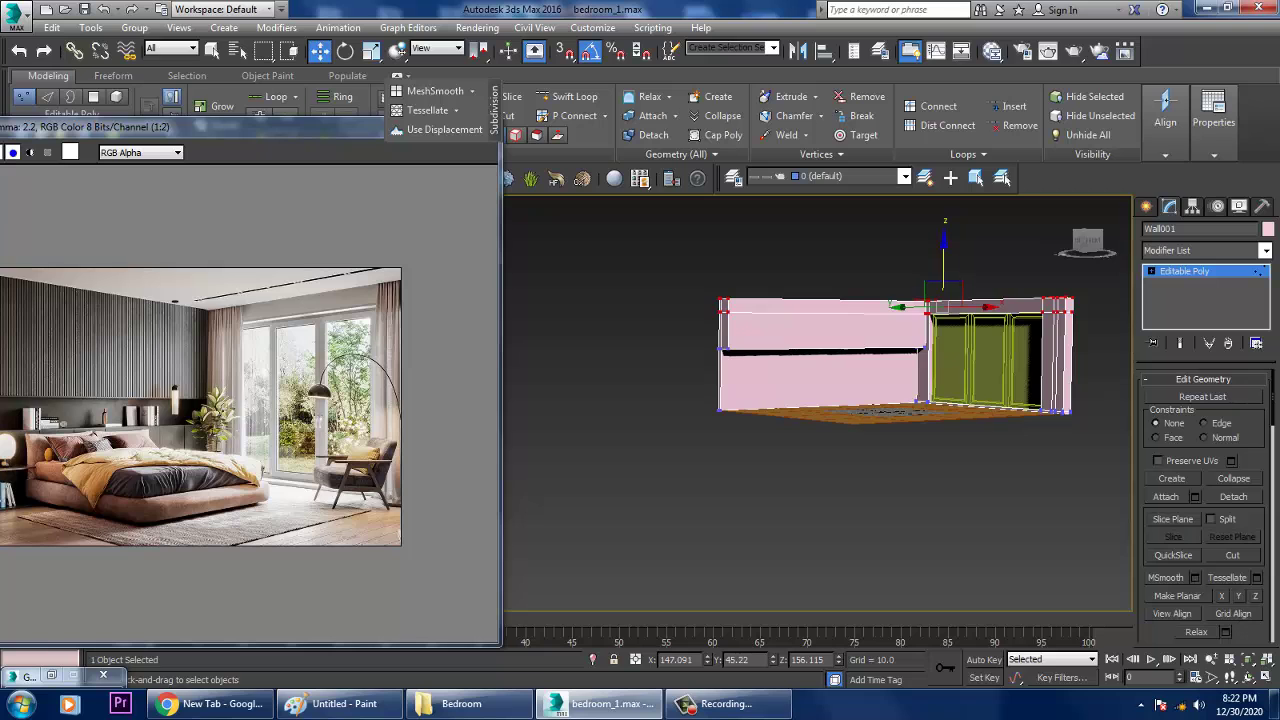
{"action": "left_click_drag", "start_coordinate": [941, 313], "coordinate": [941, 306]}
{"action": "scroll", "coordinate": [941, 306], "scroll_direction": "up", "scroll_amount": 8}
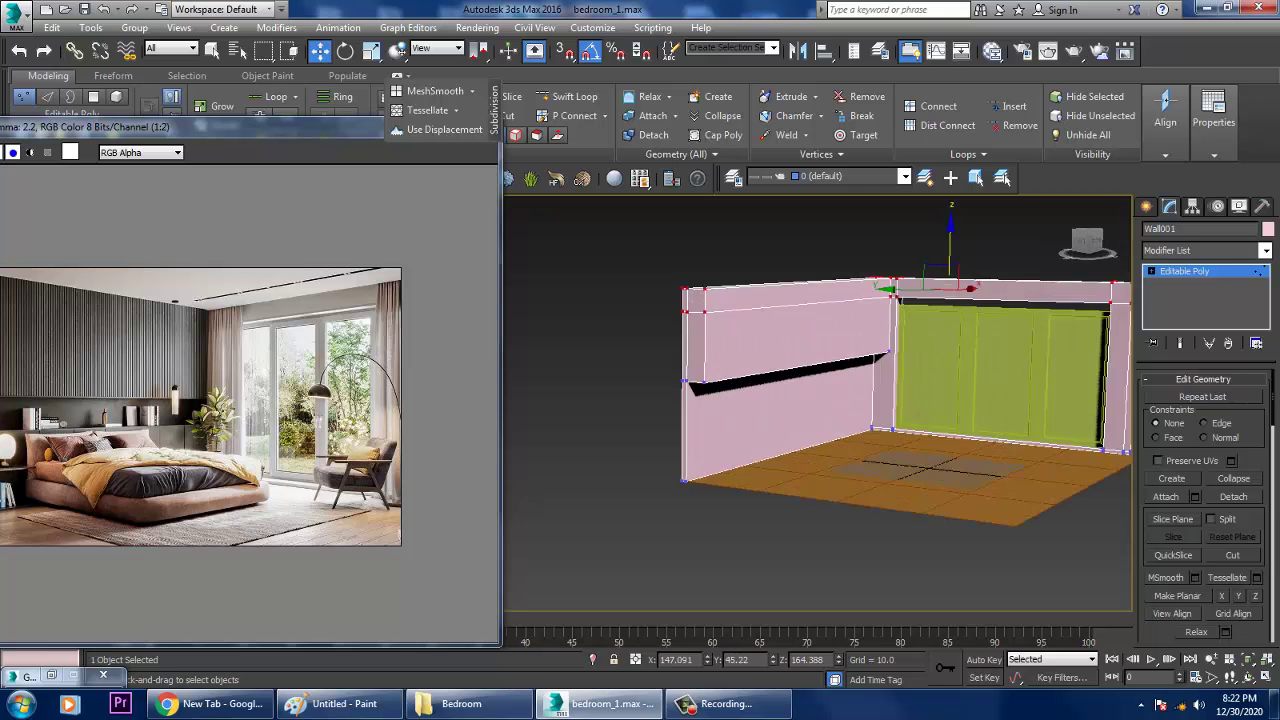
Select the vertices at Wall001's right end in Vertex mode
{"action": "scroll", "coordinate": [817, 400], "scroll_direction": "down", "scroll_amount": 5}
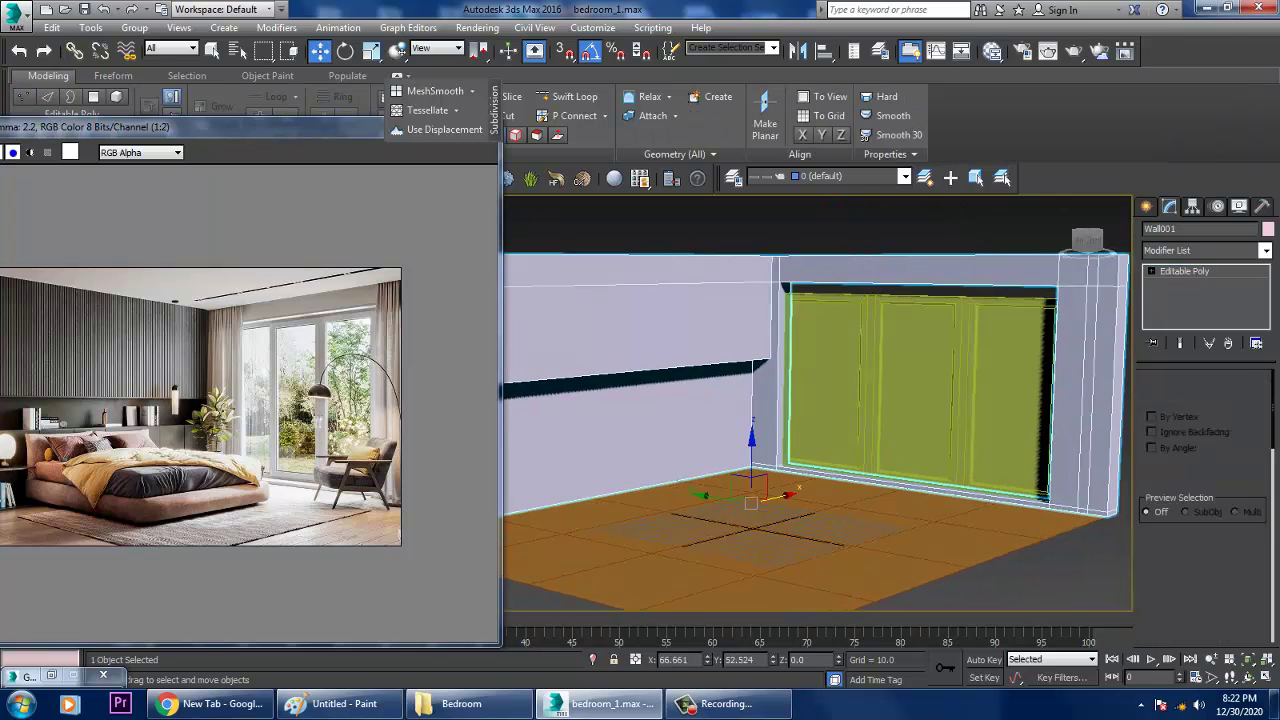
{"action": "left_click", "coordinate": [943, 371]}
{"action": "key", "text": "z"}
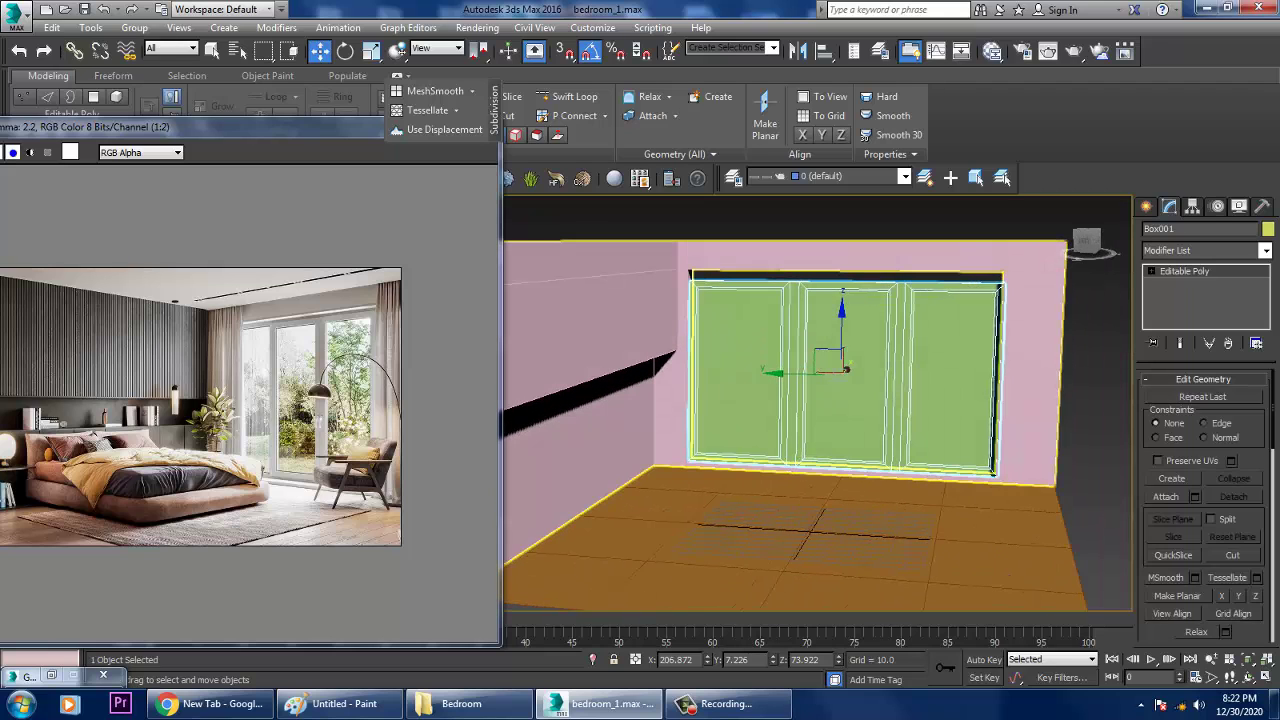
{"action": "left_click", "coordinate": [870, 224]}
{"action": "key", "text": "z"}
{"action": "key", "text": "1"}
{"action": "left_click_drag", "start_coordinate": [870, 224], "coordinate": [1000, 450]}
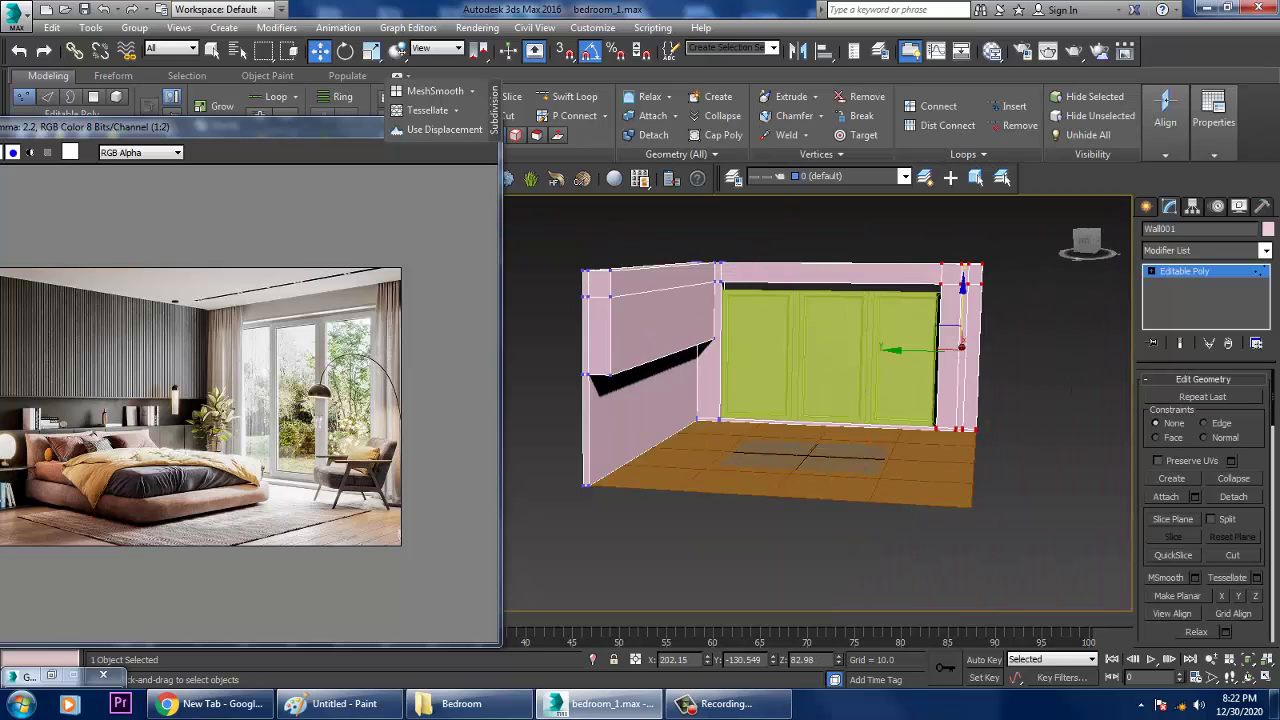
{"action": "middle_click_drag", "start_coordinate": [817, 400], "coordinate": [720, 405], "text": "alt"}
{"action": "scroll", "coordinate": [817, 400], "scroll_direction": "up", "scroll_amount": 4}
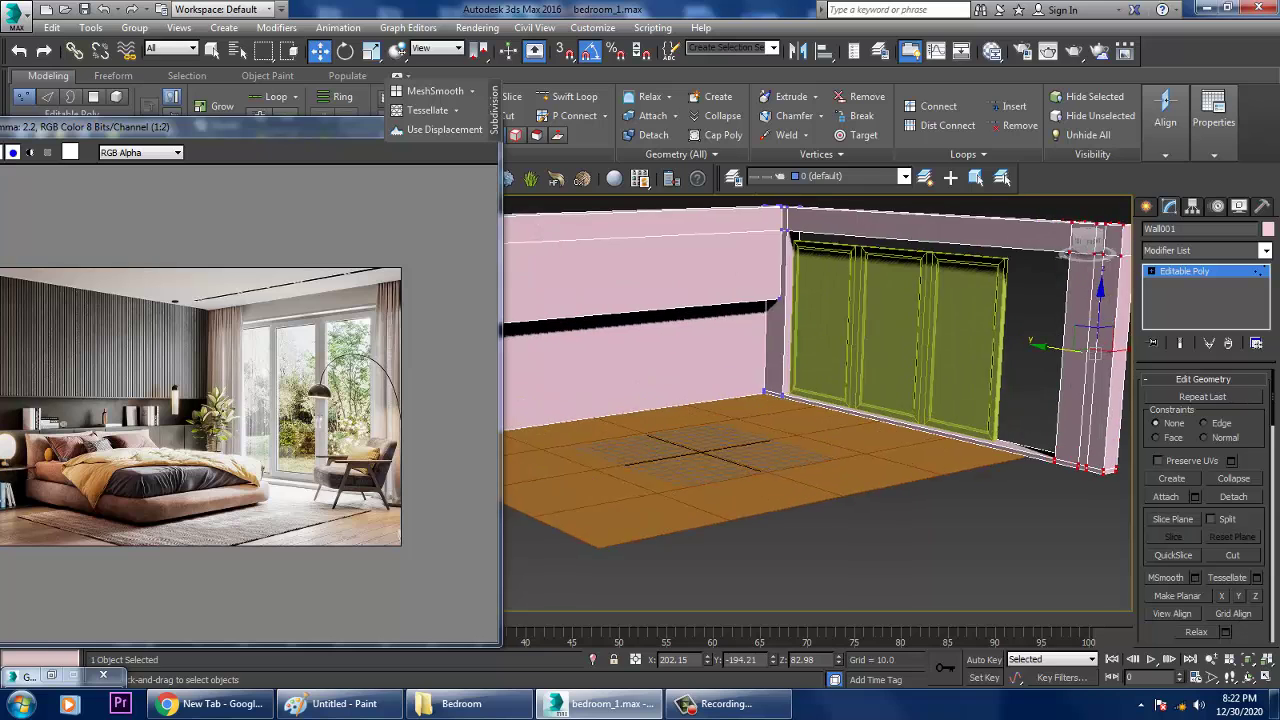
{"action": "middle_click_drag", "start_coordinate": [817, 400], "coordinate": [845, 400], "text": "alt"}
{"action": "left_click", "coordinate": [780, 520]}
{"action": "key", "text": "r"}
{"action": "key", "text": "w"}
Move Box001's panel vertex columns along X so the door fills the opening
{"action": "left_click", "coordinate": [770, 400]}
{"action": "key", "text": "1"}
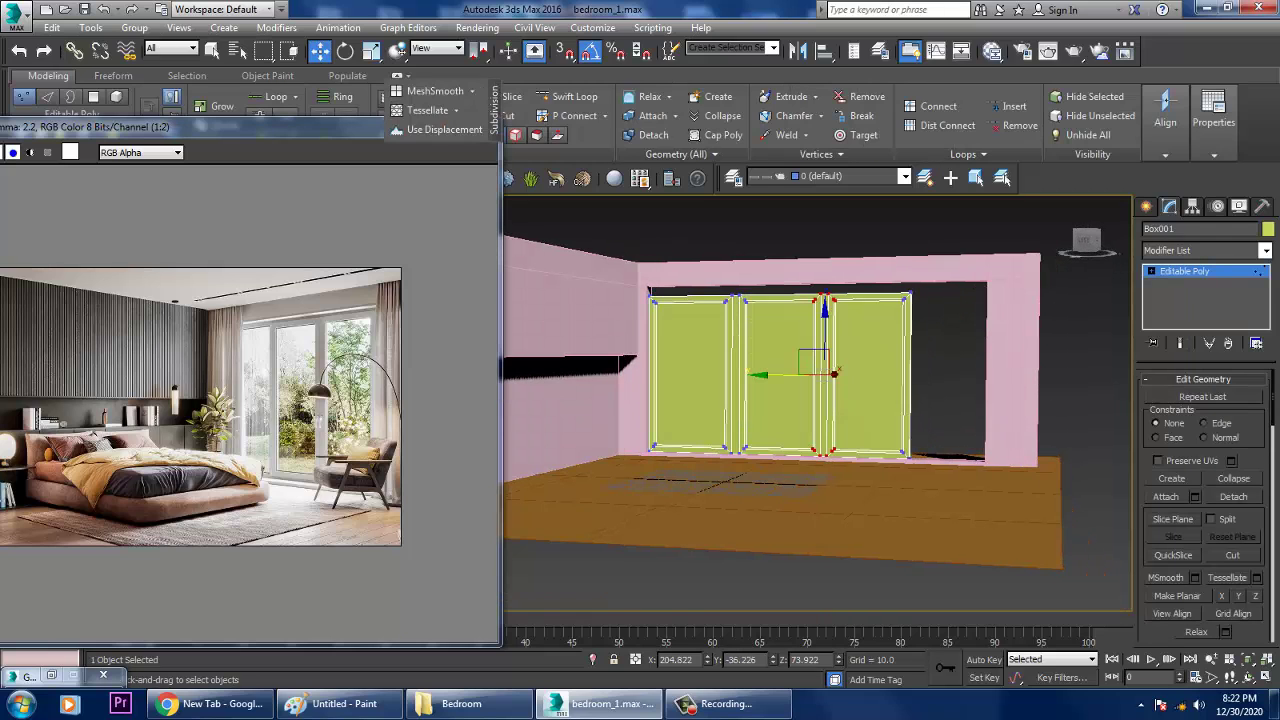
{"action": "left_click_drag", "start_coordinate": [587, 241], "coordinate": [1018, 363]}
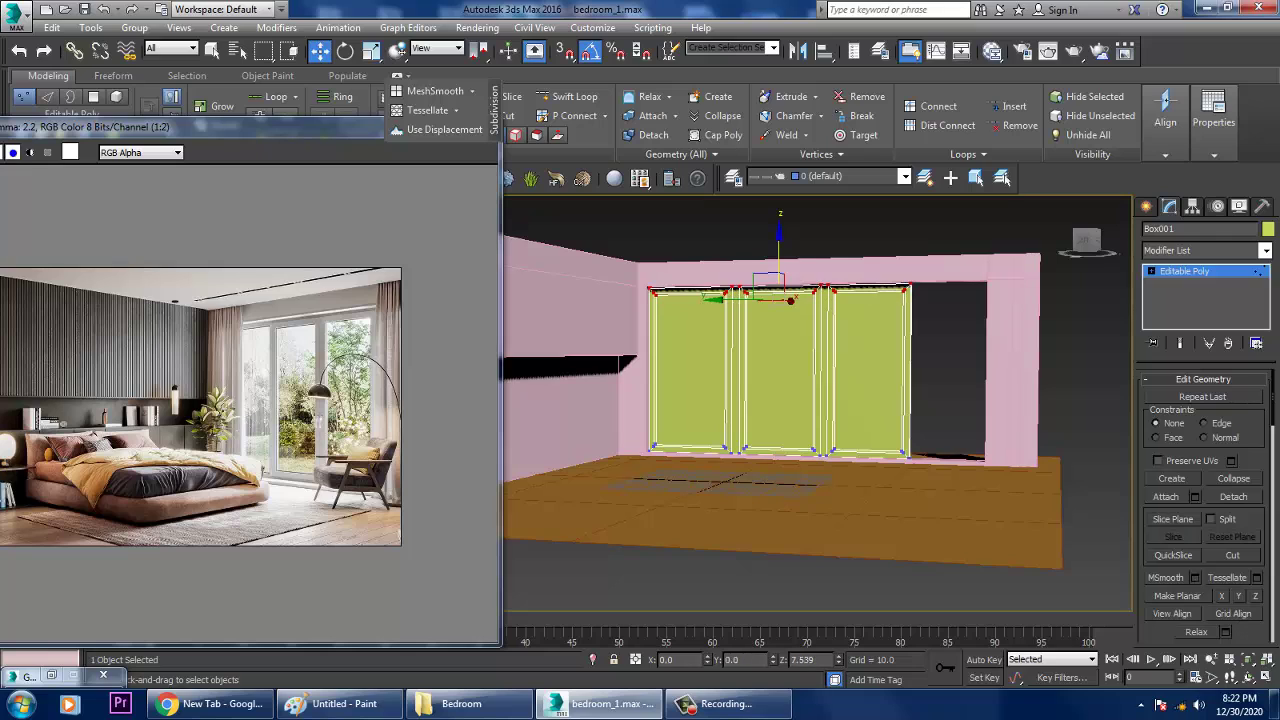
{"action": "middle_click_drag", "start_coordinate": [818, 400], "coordinate": [830, 400], "text": "alt"}
{"action": "left_click_drag", "start_coordinate": [800, 270], "coordinate": [925, 470]}
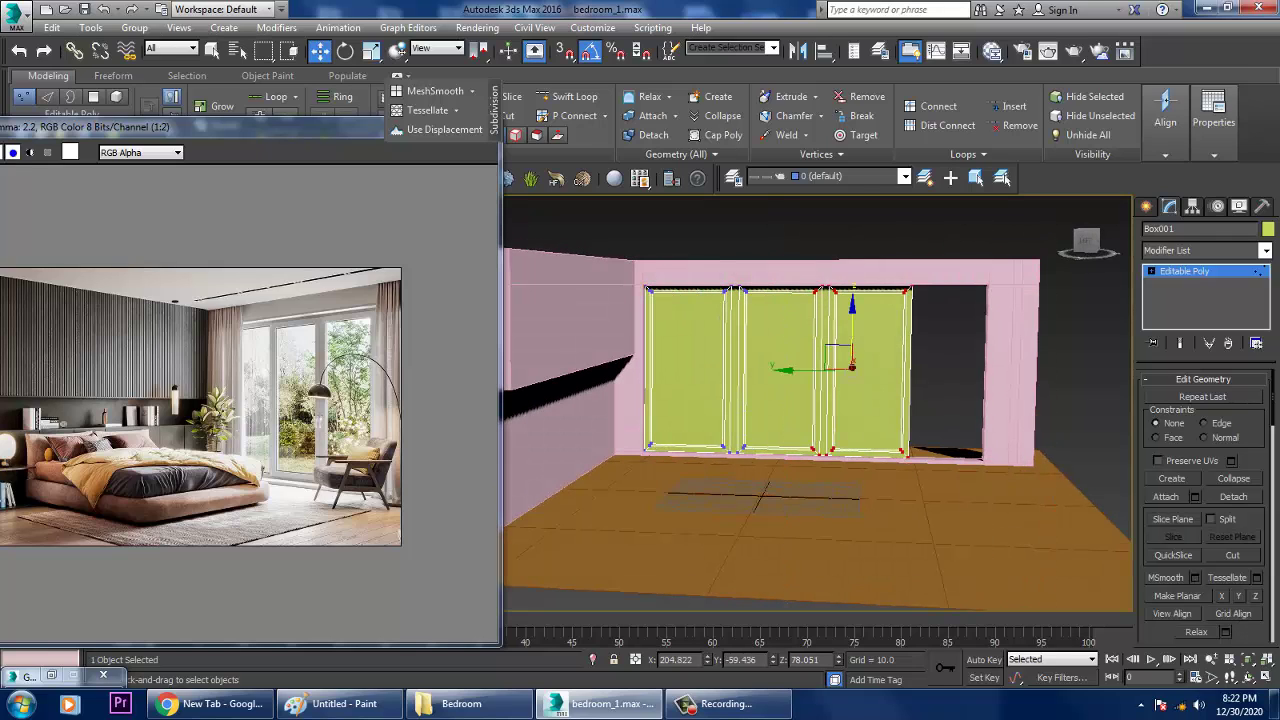
{"action": "left_click_drag", "start_coordinate": [800, 370], "coordinate": [880, 370]}
{"action": "left_click_drag", "start_coordinate": [688, 218], "coordinate": [816, 455]}
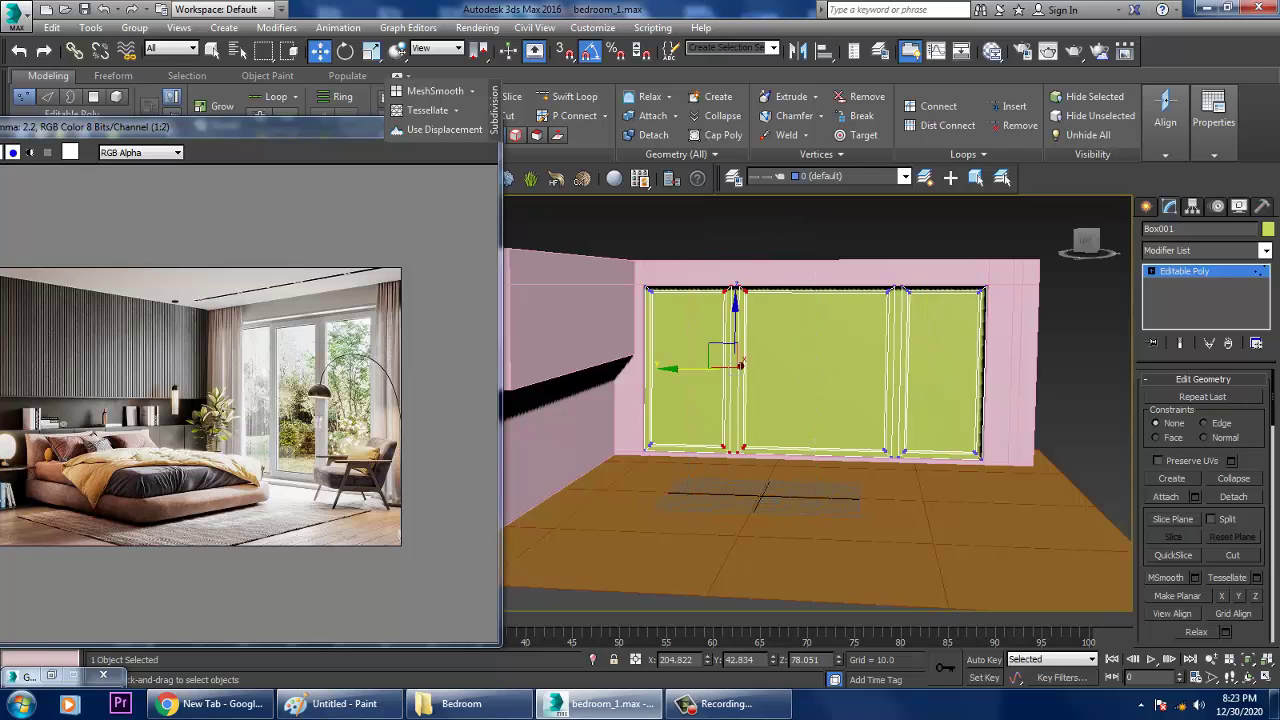
{"action": "left_click_drag", "start_coordinate": [700, 368], "coordinate": [715, 368]}
{"action": "left_click_drag", "start_coordinate": [926, 463], "coordinate": [926, 463]}
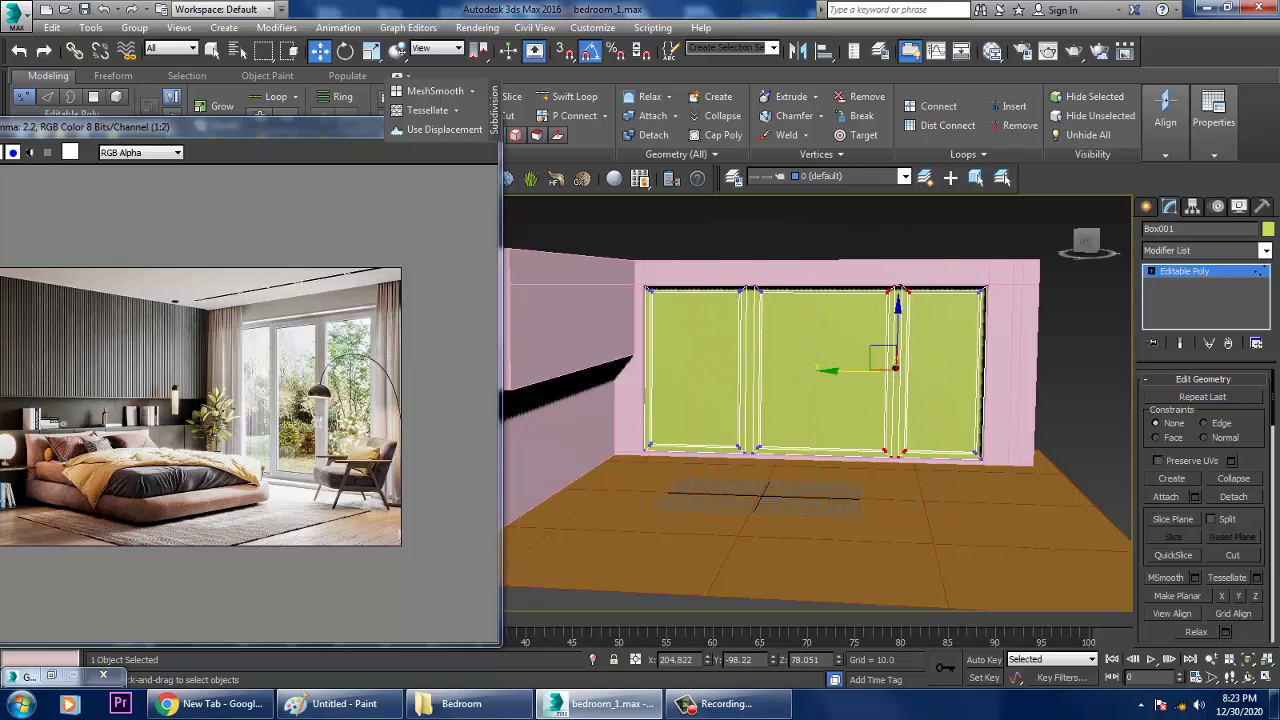
{"action": "left_click_drag", "start_coordinate": [855, 368], "coordinate": [819, 368]}
Switch Box001 to Edge, then Polygon sub-object level
{"action": "middle_click_drag", "start_coordinate": [819, 368], "coordinate": [755, 335], "text": "alt"}
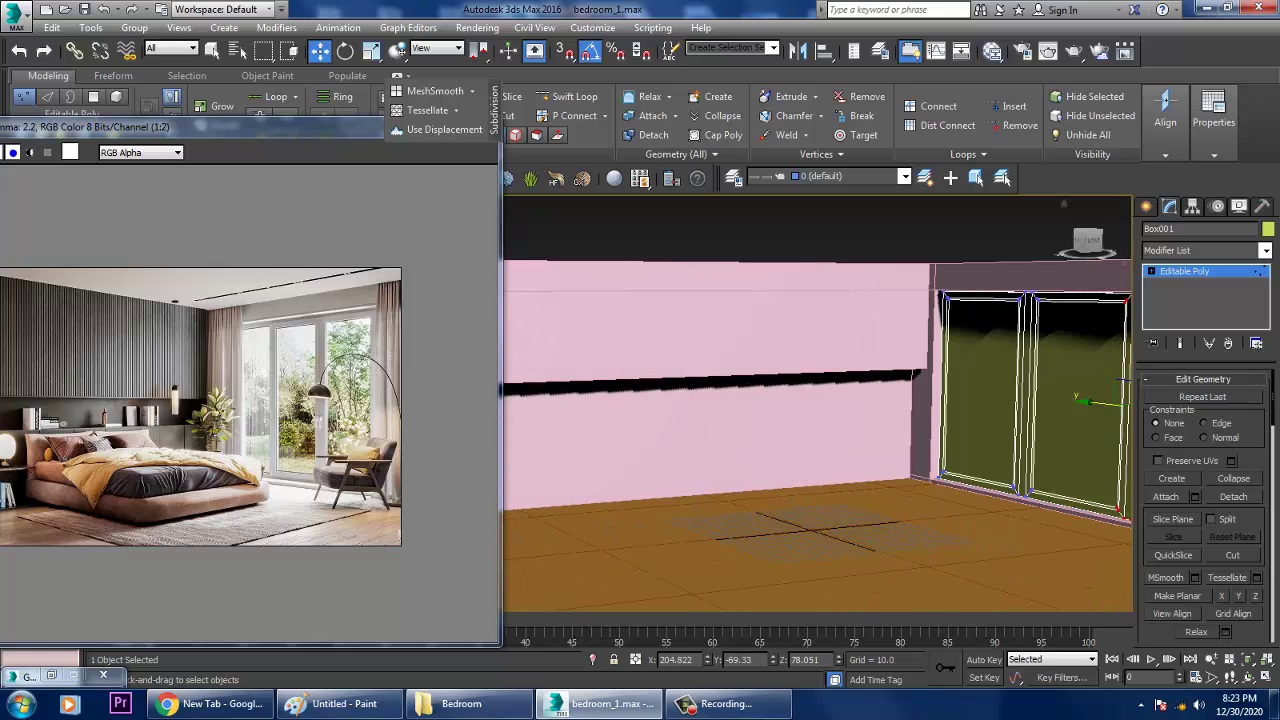
{"action": "left_click", "coordinate": [1151, 271]}
{"action": "left_click", "coordinate": [1178, 297]}
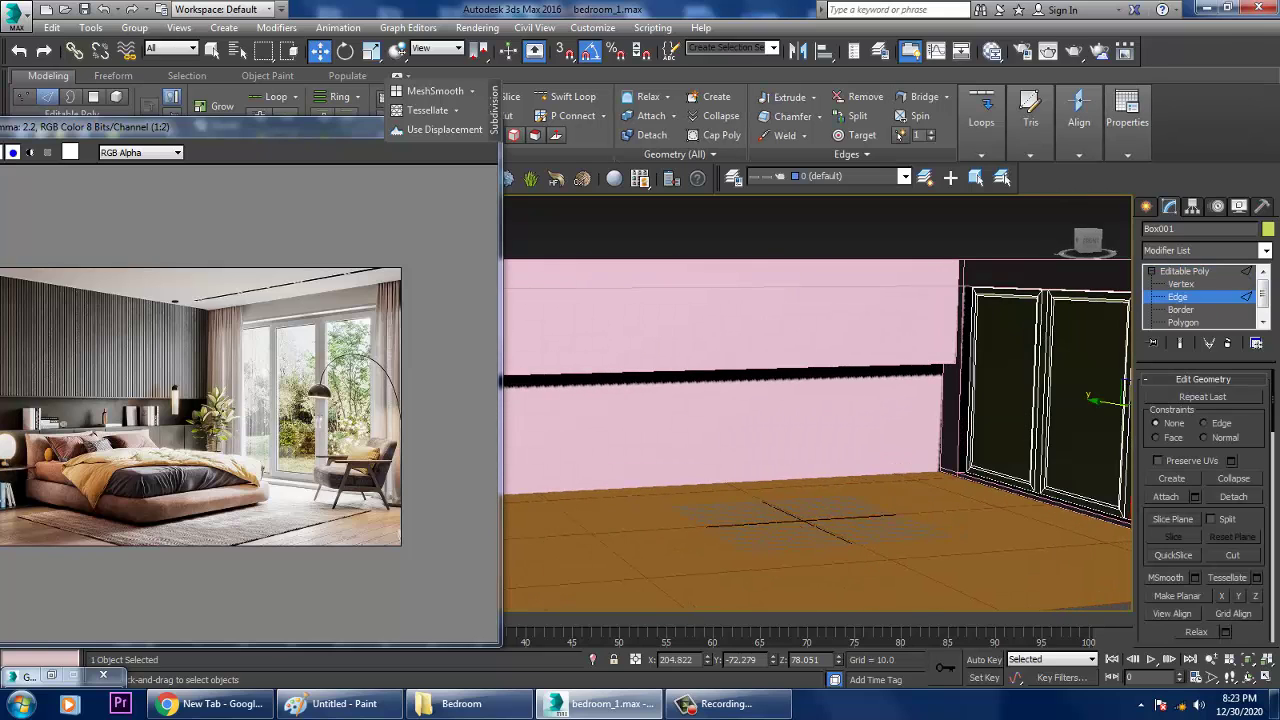
{"action": "scroll", "coordinate": [103, 495], "scroll_direction": "up", "scroll_amount": 1}
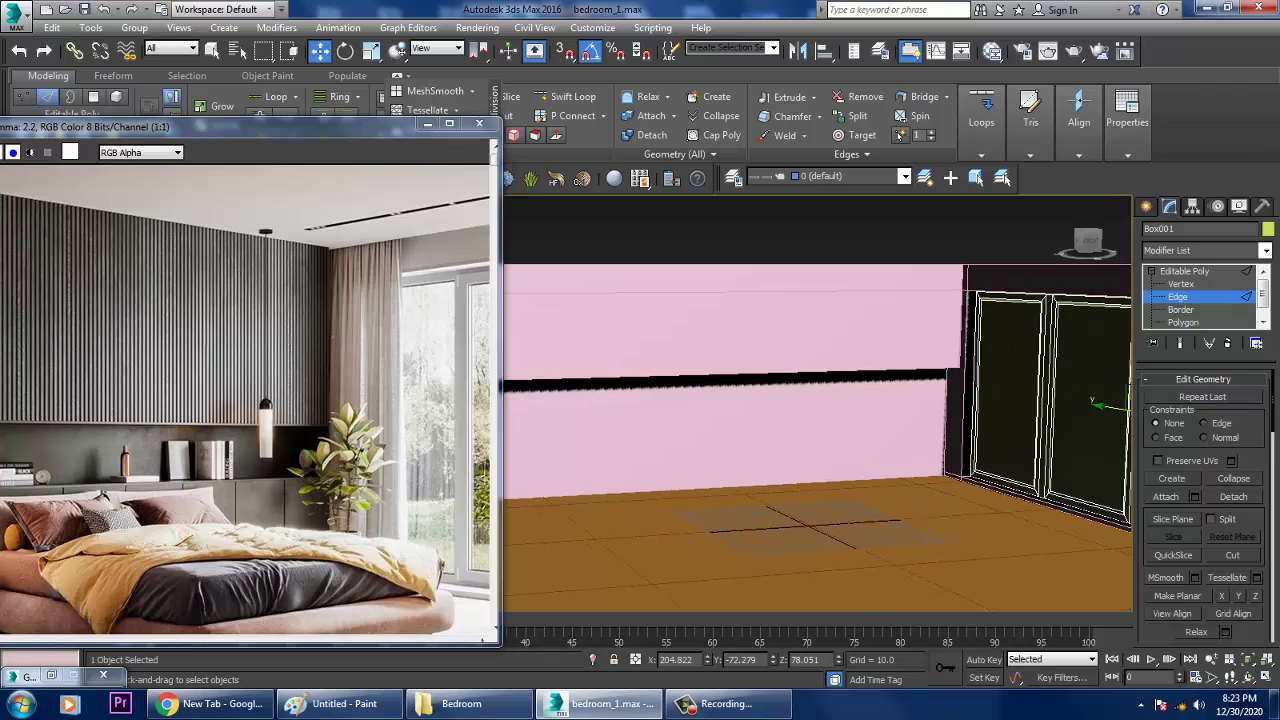
{"action": "mouse_move", "coordinate": [820, 400]}
{"action": "middle_mouse_down", "text": "alt"}
{"action": "mouse_move", "coordinate": [760, 400]}
{"action": "mouse_move", "coordinate": [800, 400]}
{"action": "middle_mouse_up", "text": "alt"}
{"action": "key", "text": "4"}
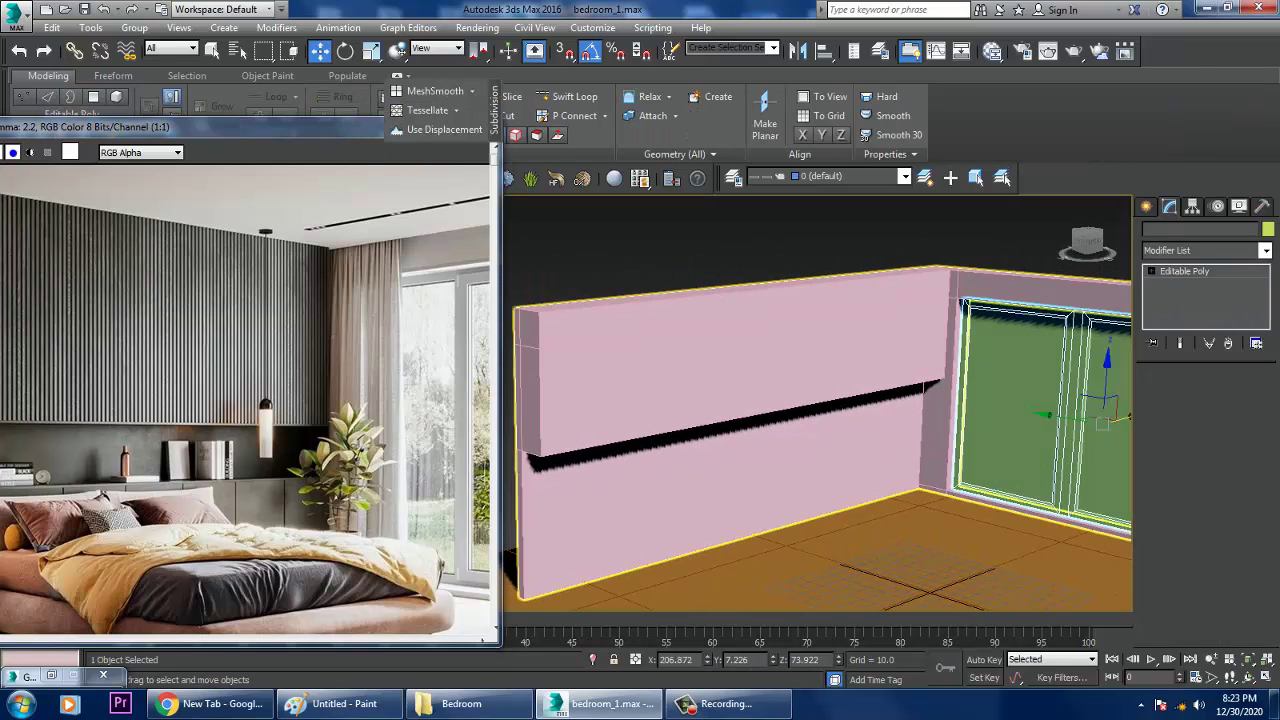
Select Wall001's upper strip and band front face, then inset both by 2.165
{"action": "left_click", "coordinate": [740, 420]}
{"action": "key", "text": "4"}
{"action": "left_click", "coordinate": [745, 315]}
{"action": "left_click", "coordinate": [740, 400], "text": "ctrl"}
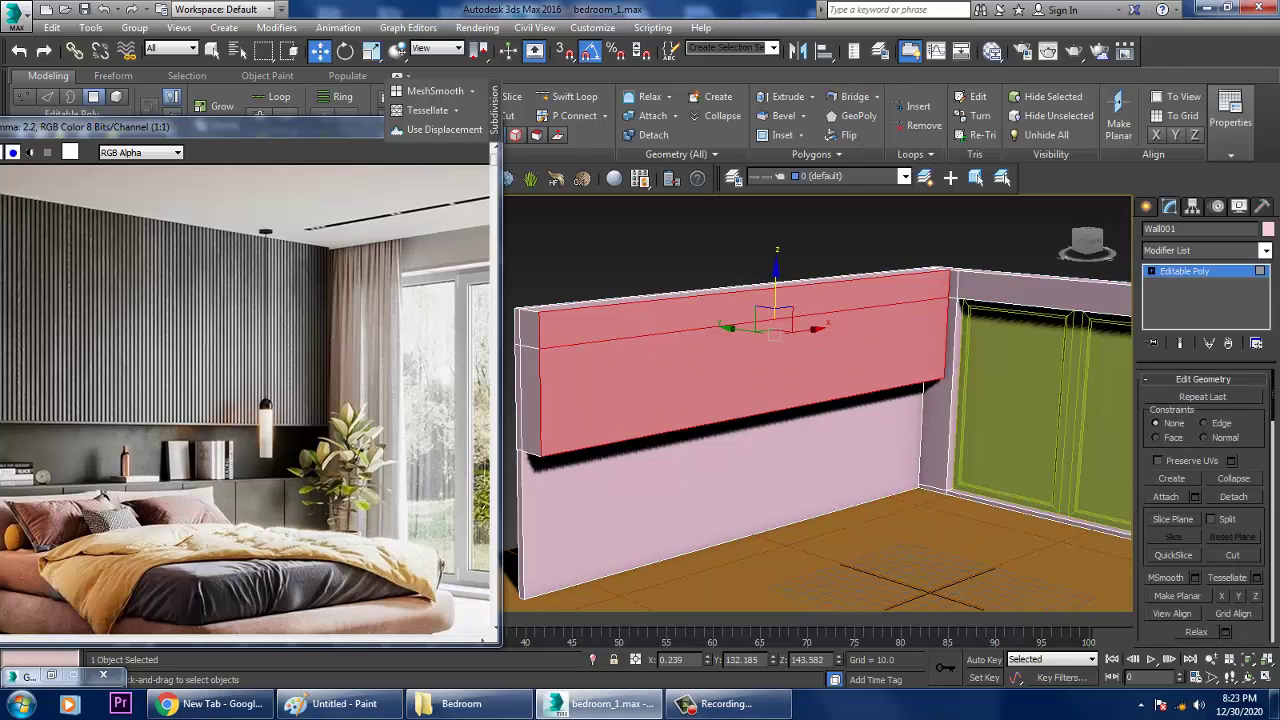
{"action": "scroll", "coordinate": [1205, 500], "scroll_direction": "up", "scroll_amount": 10}
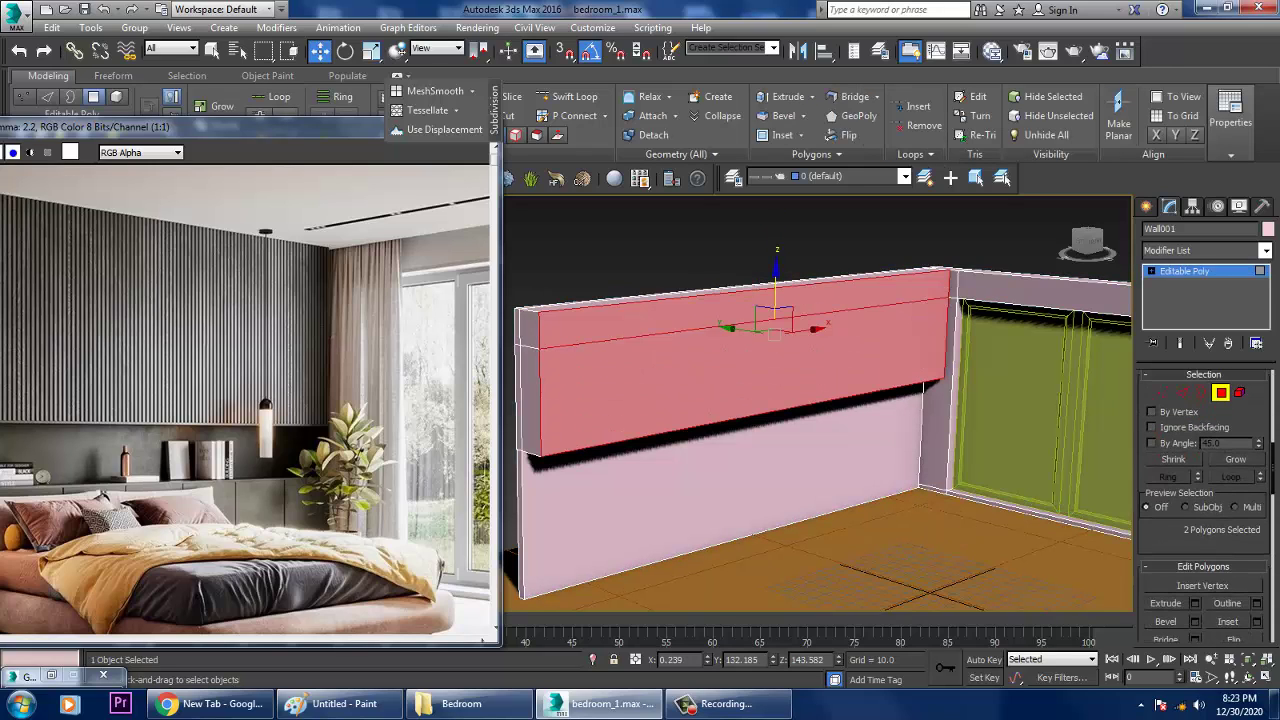
{"action": "scroll", "coordinate": [1205, 505], "scroll_direction": "down", "scroll_amount": 2}
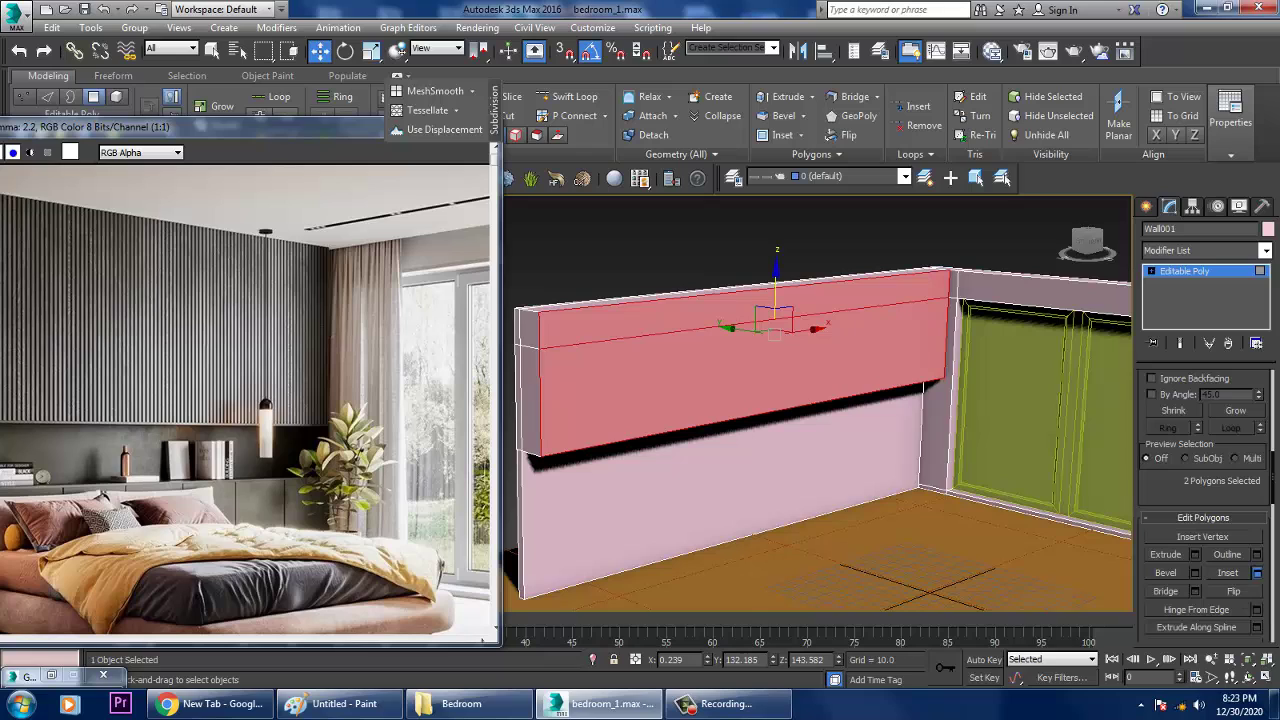
{"action": "left_click", "coordinate": [1256, 573]}
{"action": "left_click_drag", "start_coordinate": [630, 435], "coordinate": [630, 420]}
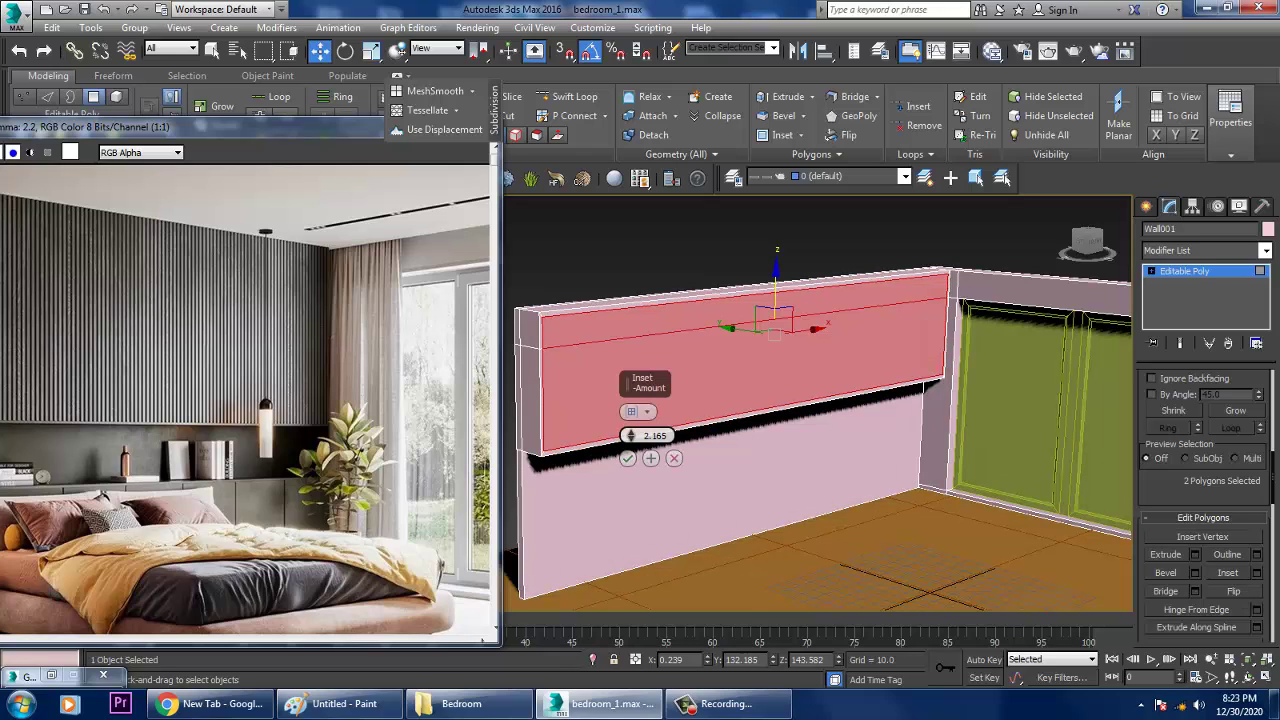
{"action": "left_click", "coordinate": [627, 458]}
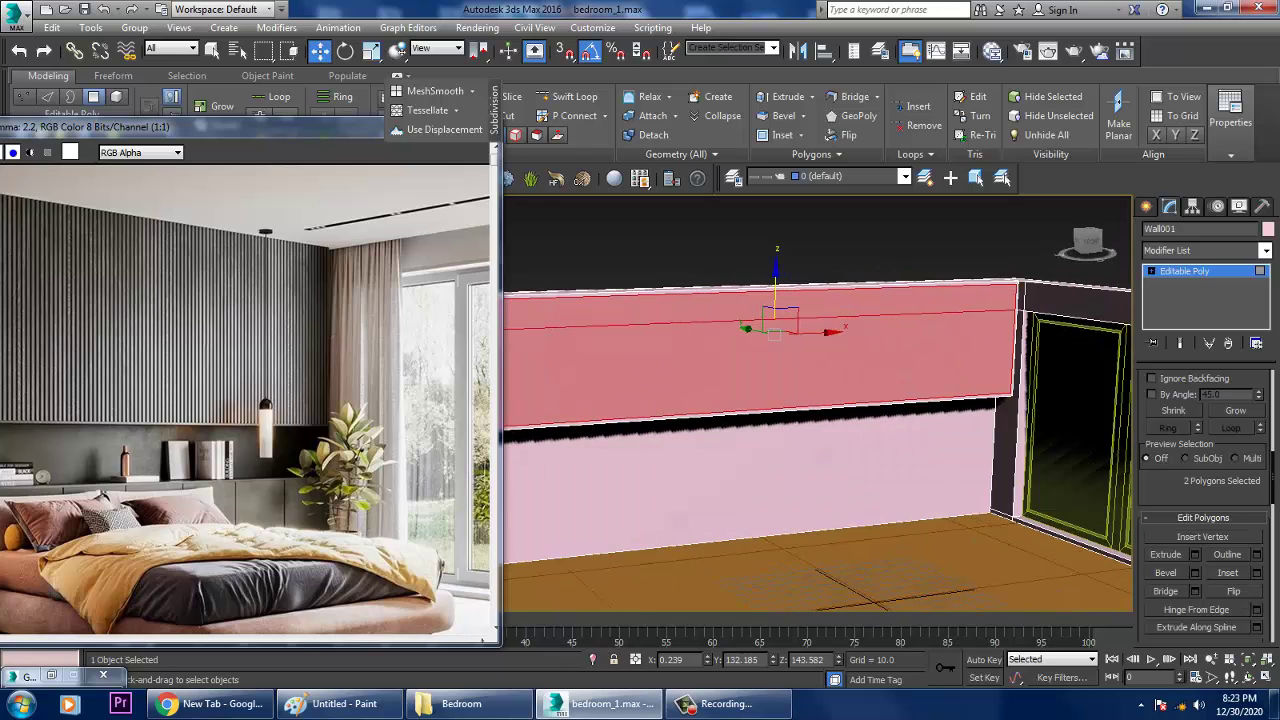
{"action": "middle_click_drag", "start_coordinate": [627, 458], "coordinate": [700, 458], "text": "alt"}
Raise the selected vertices along the wall slightly on Z
{"action": "key", "text": "2"}
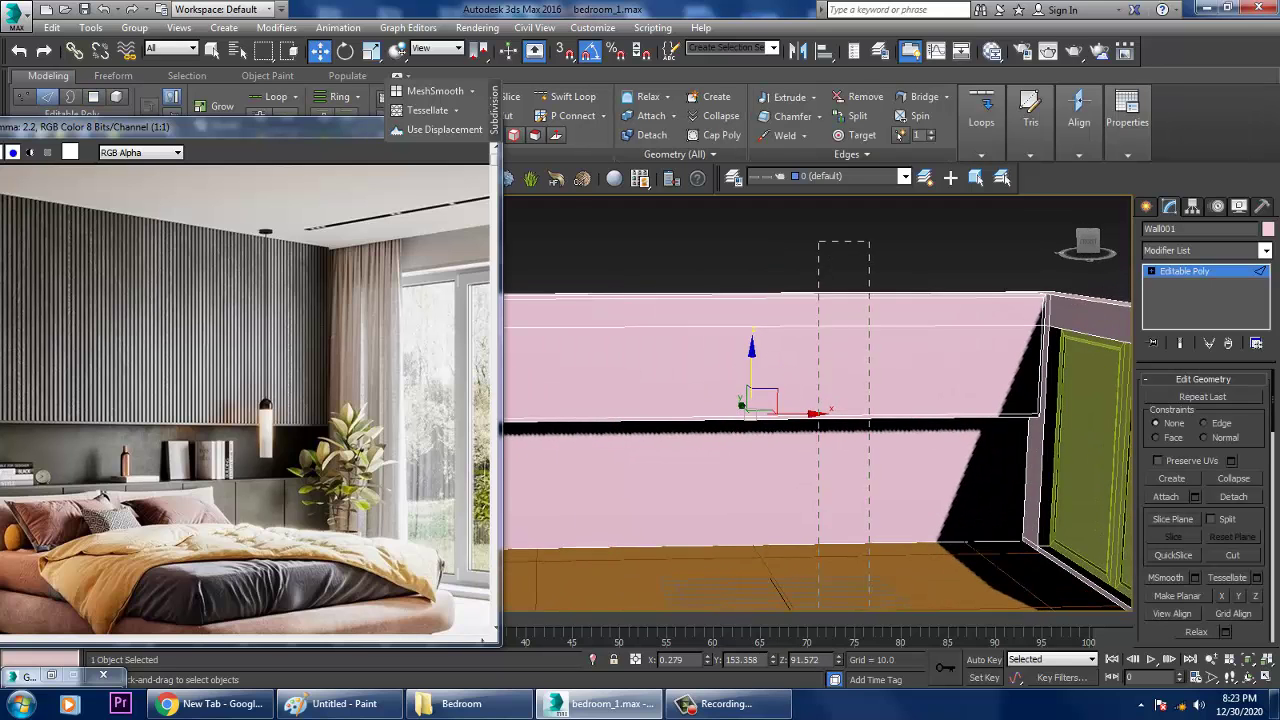
{"action": "left_click_drag", "start_coordinate": [869, 608], "coordinate": [869, 608]}
{"action": "scroll", "coordinate": [843, 420], "scroll_direction": "down", "scroll_amount": 3}
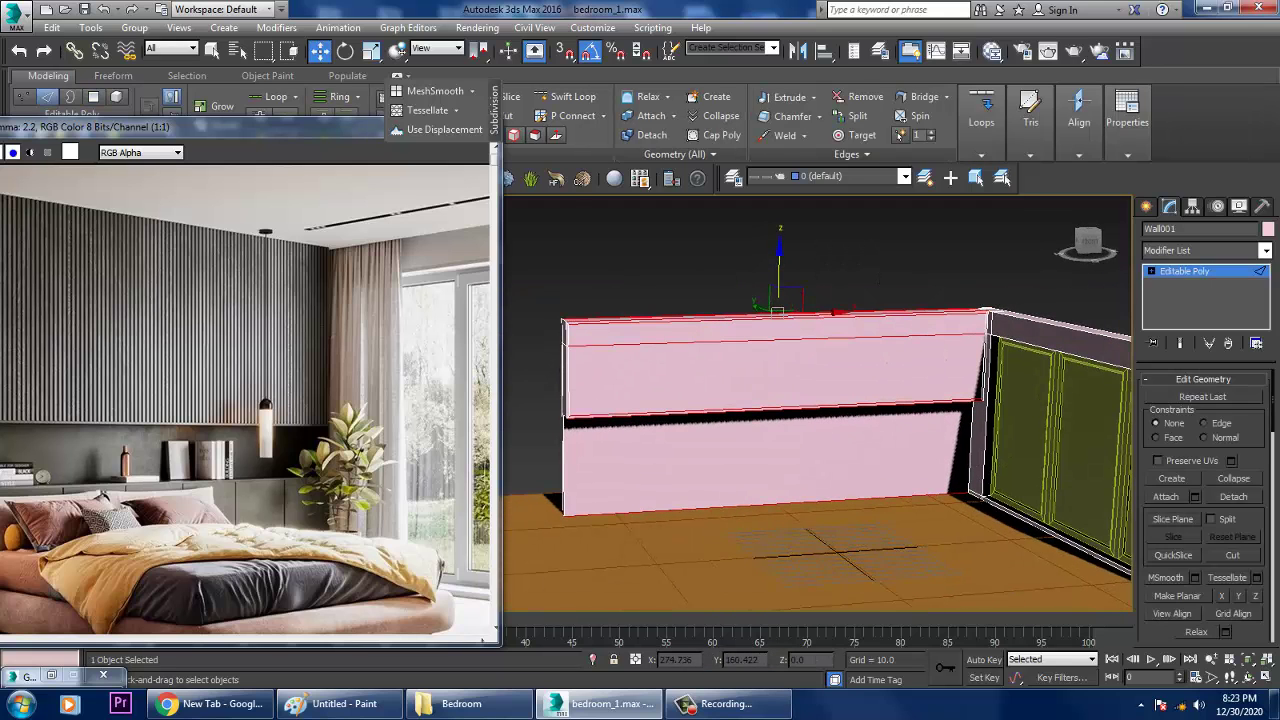
{"action": "middle_click_drag", "start_coordinate": [820, 420], "coordinate": [700, 405], "text": "alt"}
{"action": "key", "text": "1"}
{"action": "left_click_drag", "start_coordinate": [558, 350], "coordinate": [852, 403]}
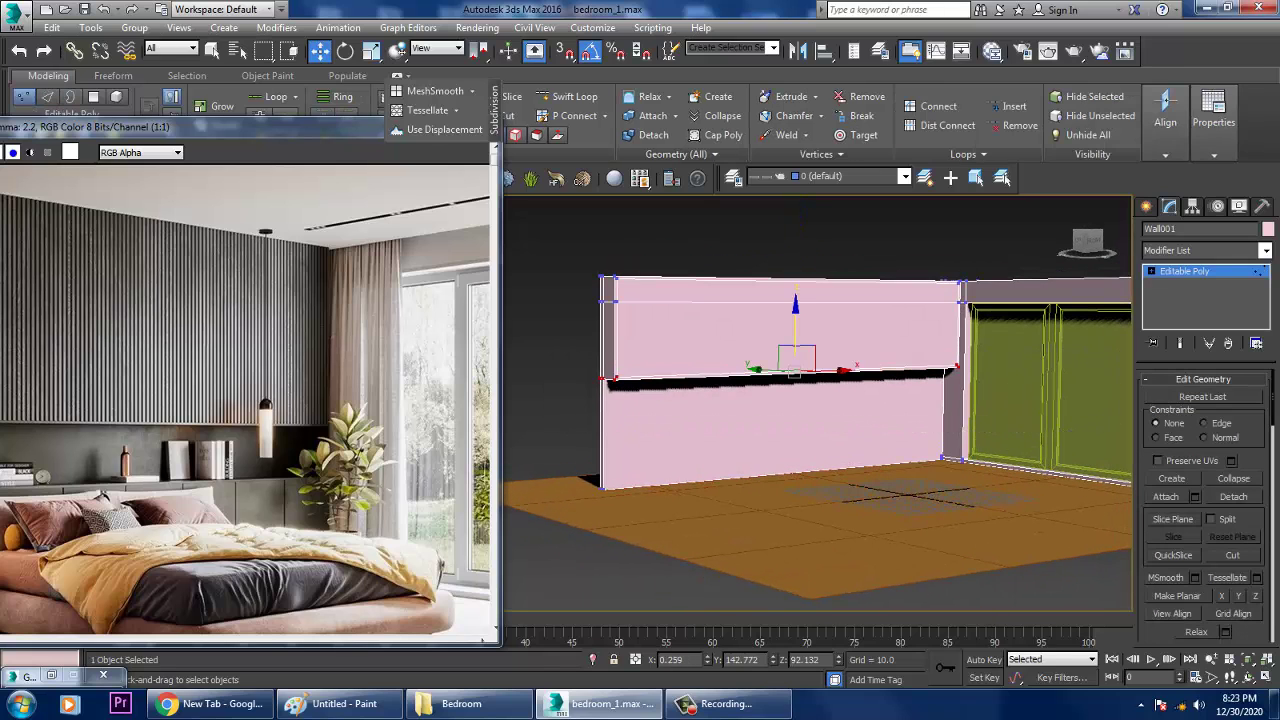
{"action": "left_click_drag", "start_coordinate": [795, 320], "coordinate": [795, 314]}
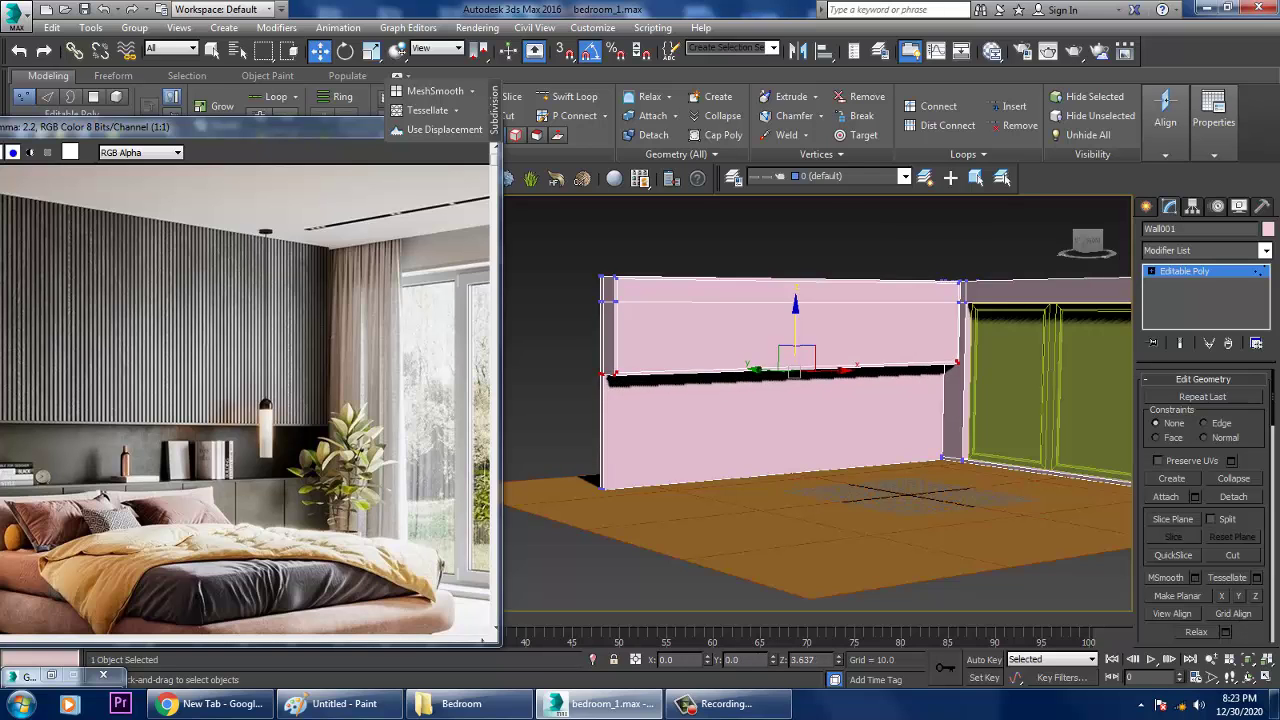
{"action": "middle_click_drag", "start_coordinate": [800, 420], "coordinate": [875, 420], "text": "alt"}
Cut a horizontal Swift Loop across the lower wall
{"action": "left_click", "coordinate": [574, 96]}
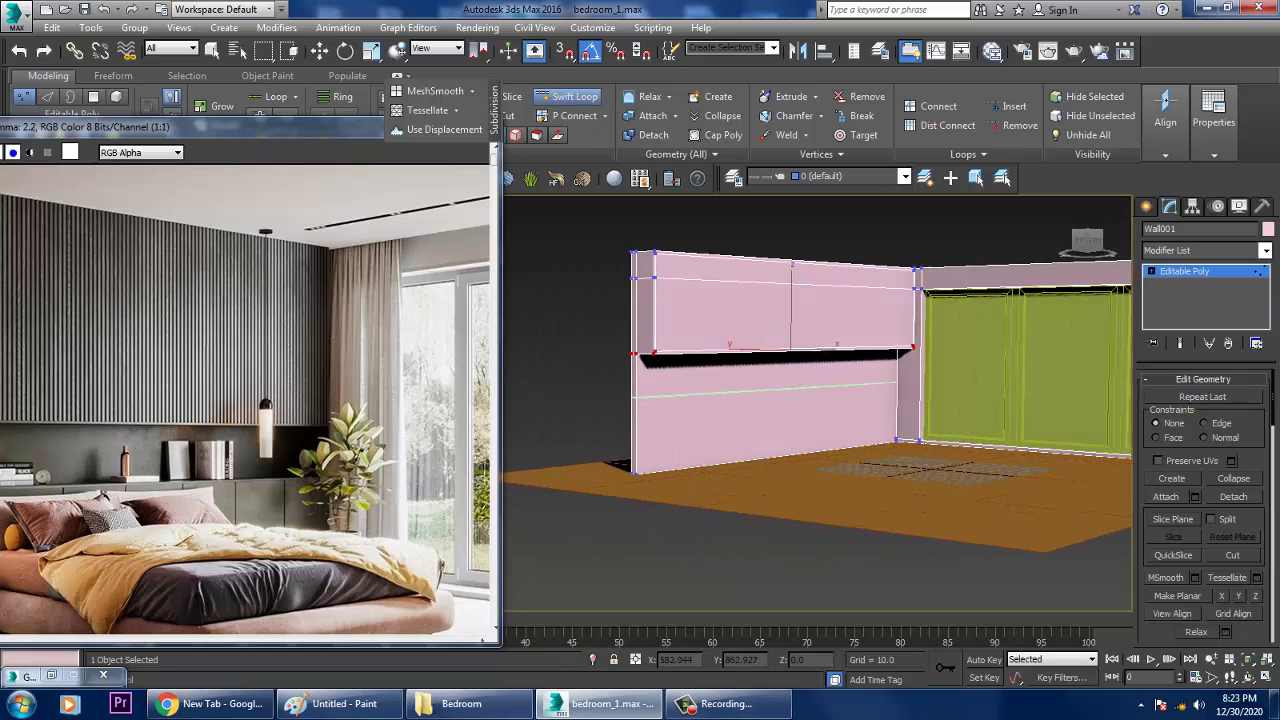
{"action": "left_click", "coordinate": [770, 389]}
{"action": "scroll", "coordinate": [770, 389], "scroll_direction": "up", "scroll_amount": 3}
Extrude the lower wall band below the new loop outward by 18.673
{"action": "key", "text": "w"}
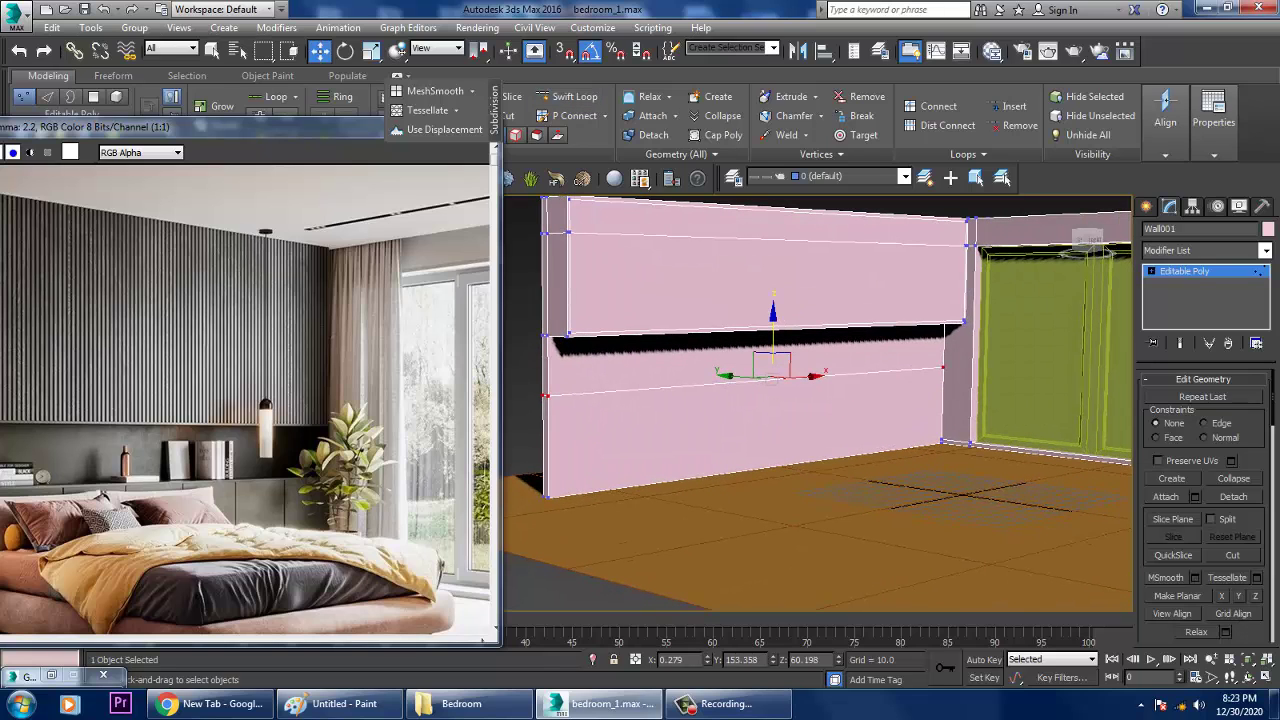
{"action": "key", "text": "4"}
{"action": "left_click", "coordinate": [700, 440]}
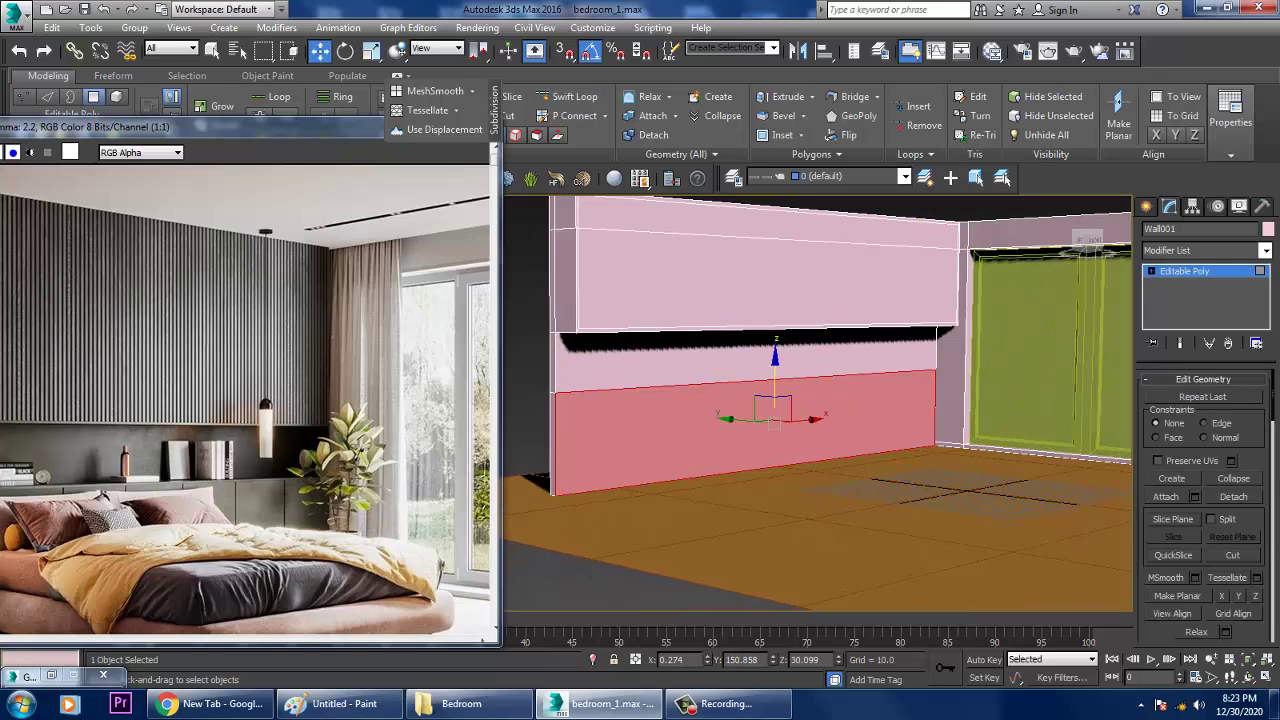
{"action": "scroll", "coordinate": [1205, 500], "scroll_direction": "up", "scroll_amount": 5}
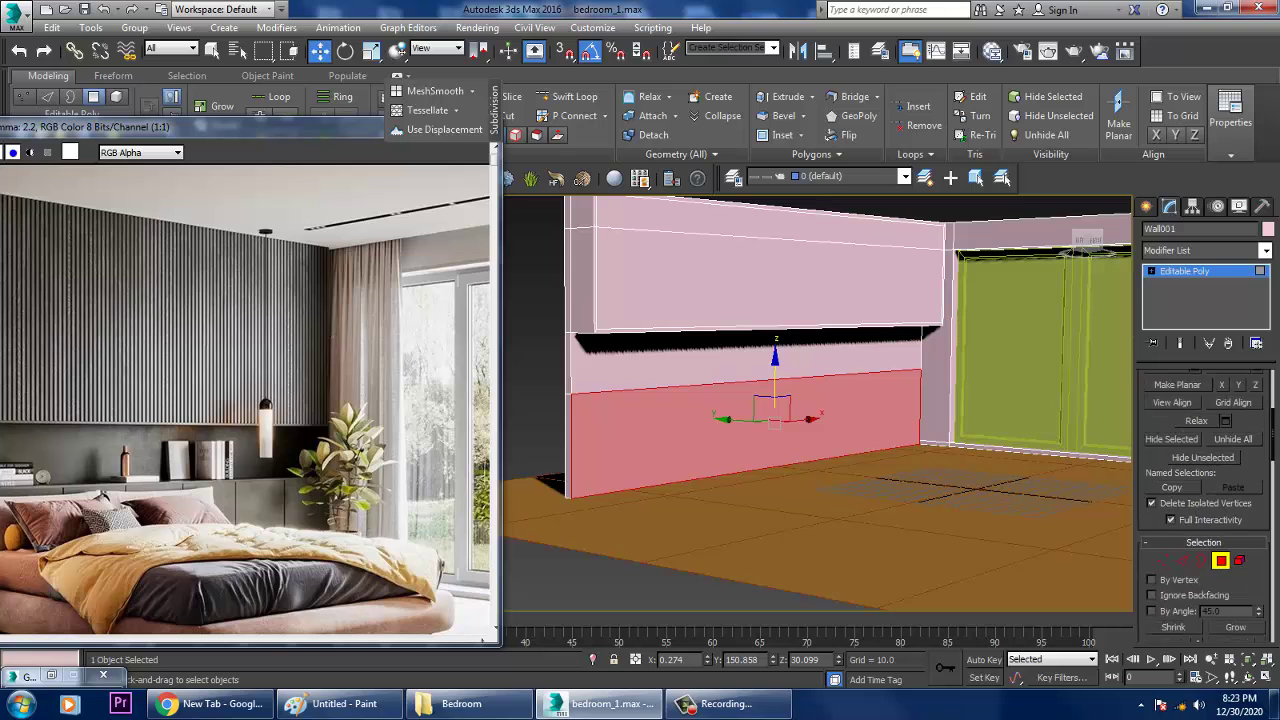
{"action": "scroll", "coordinate": [1205, 500], "scroll_direction": "down", "scroll_amount": 1}
{"action": "left_click", "coordinate": [1194, 524]}
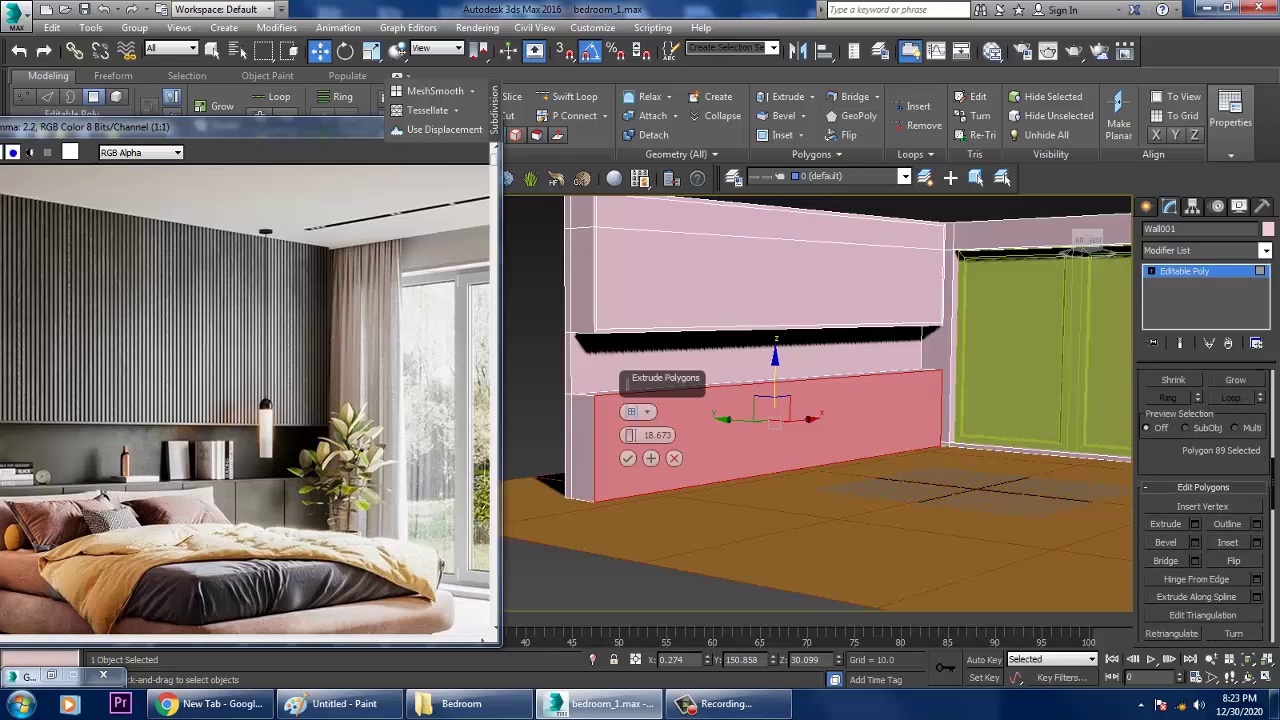
{"action": "middle_click_drag", "start_coordinate": [760, 430], "coordinate": [680, 440], "text": "alt"}
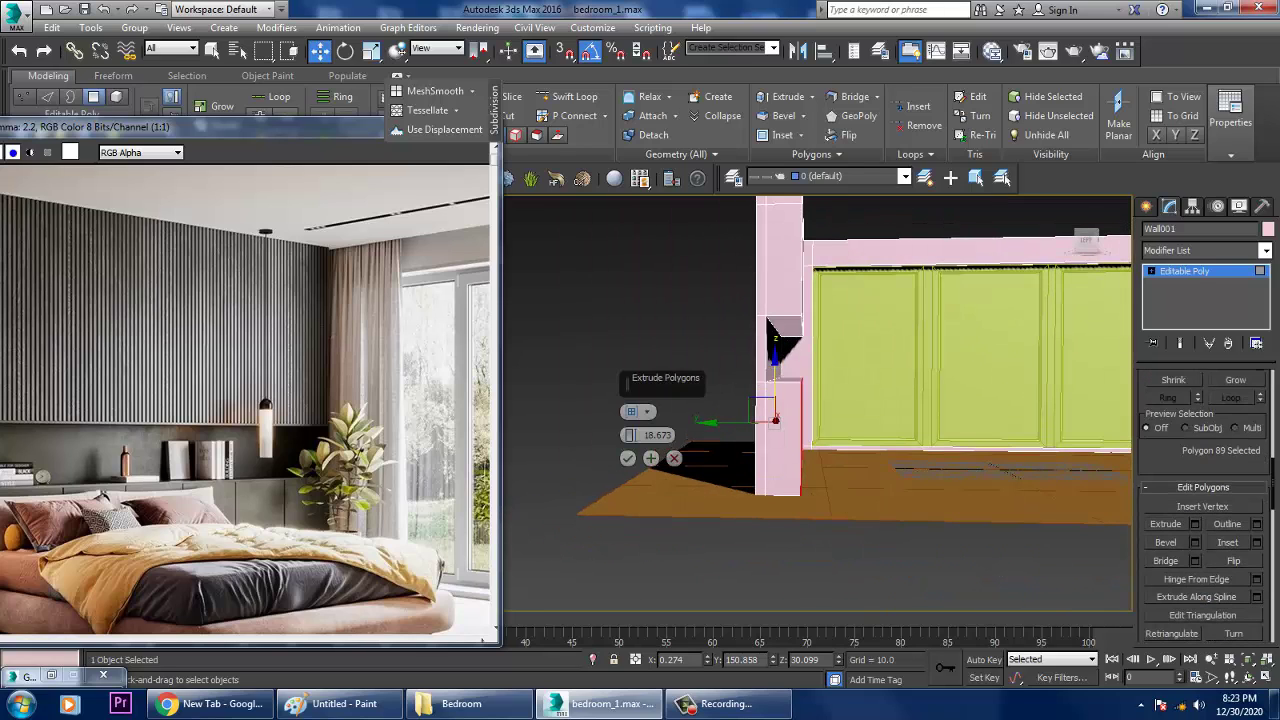
{"action": "left_click", "coordinate": [627, 458]}
Nudge the extruded band slightly along X to sit flush at the wall's end
{"action": "key", "text": "alt+w"}
{"action": "key", "text": "alt+w"}
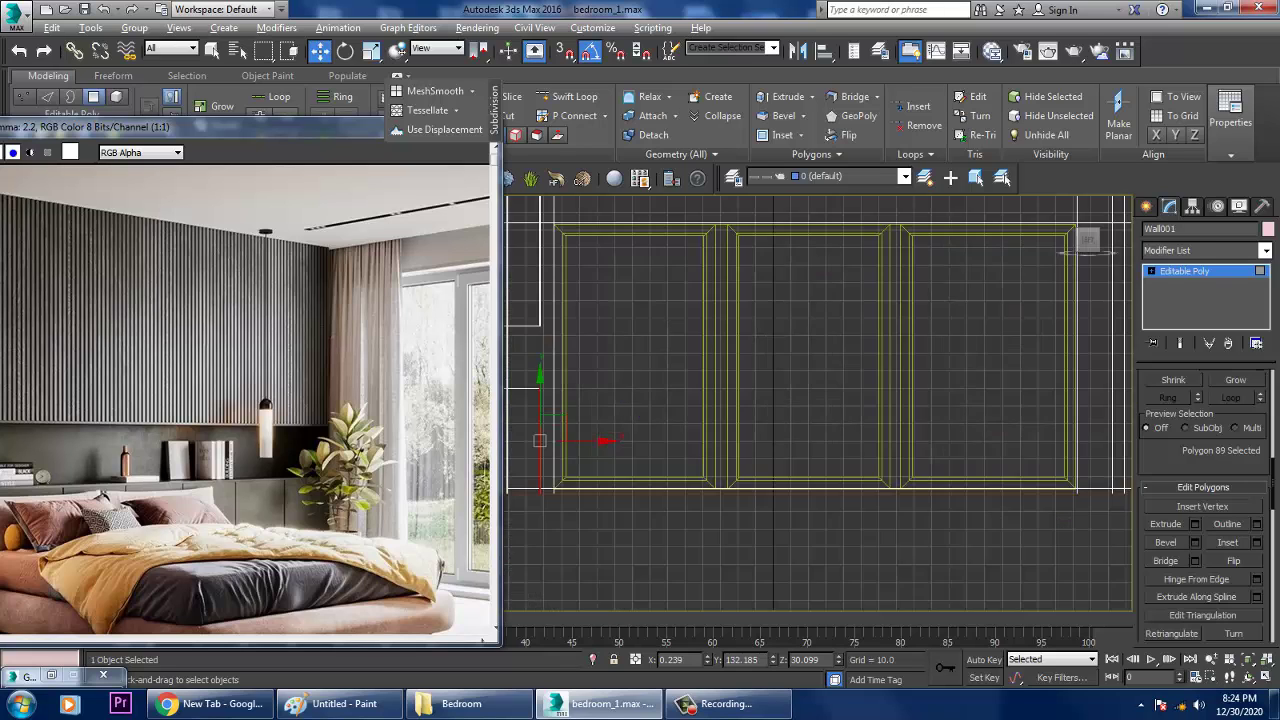
{"action": "scroll", "coordinate": [712, 457], "scroll_direction": "up", "scroll_amount": 6}
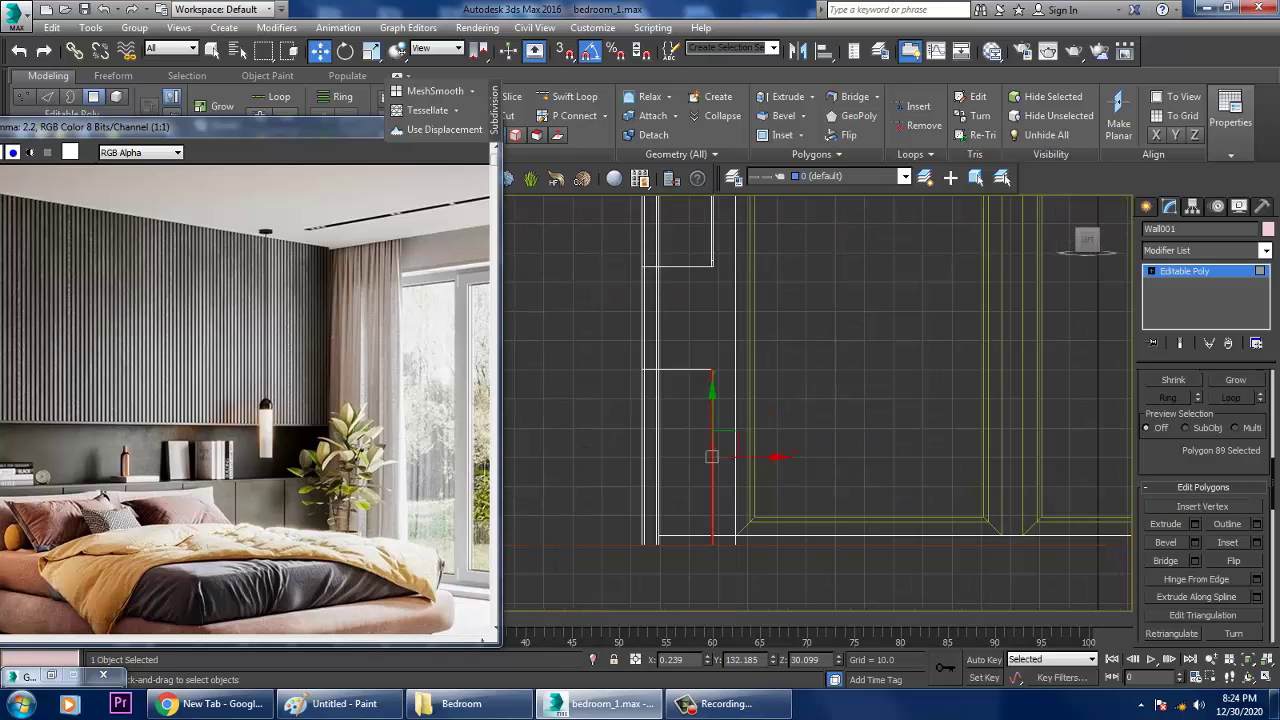
{"action": "left_click_drag", "start_coordinate": [755, 455], "coordinate": [760, 457]}
{"action": "key", "text": "alt+w"}
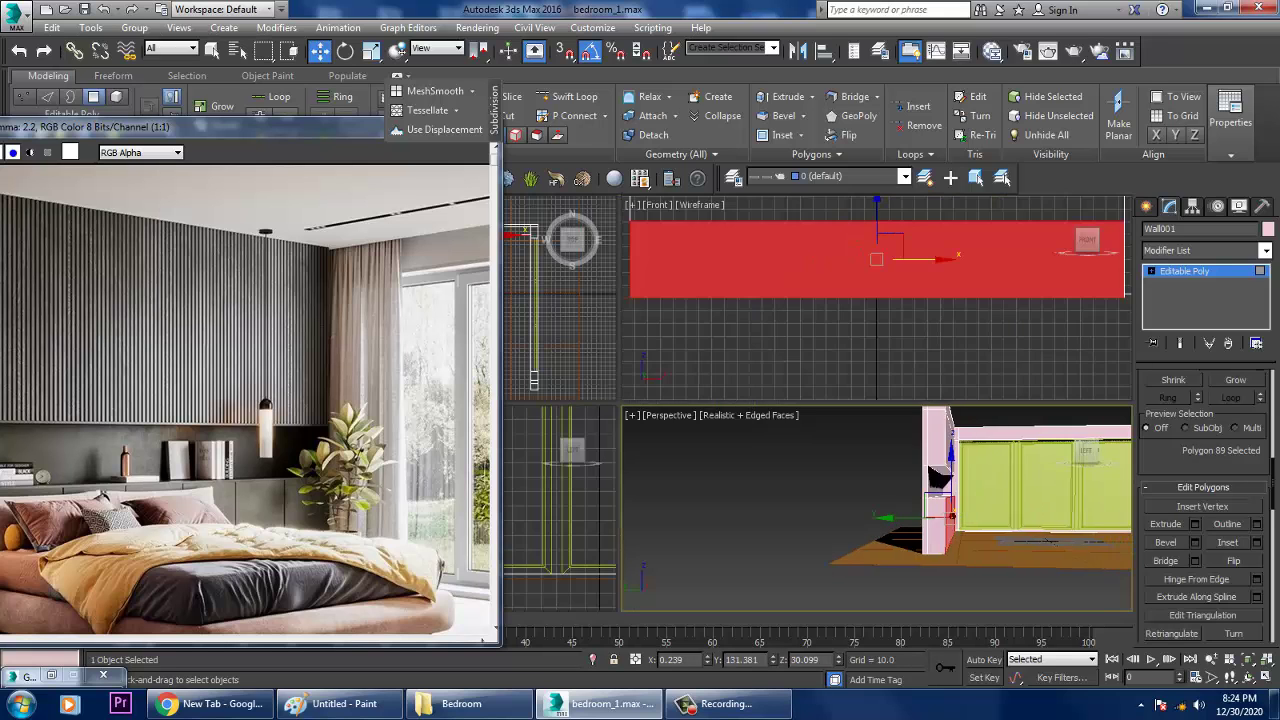
{"action": "key", "text": "alt+w"}
{"action": "scroll", "coordinate": [816, 403], "scroll_direction": "up", "scroll_amount": 3}
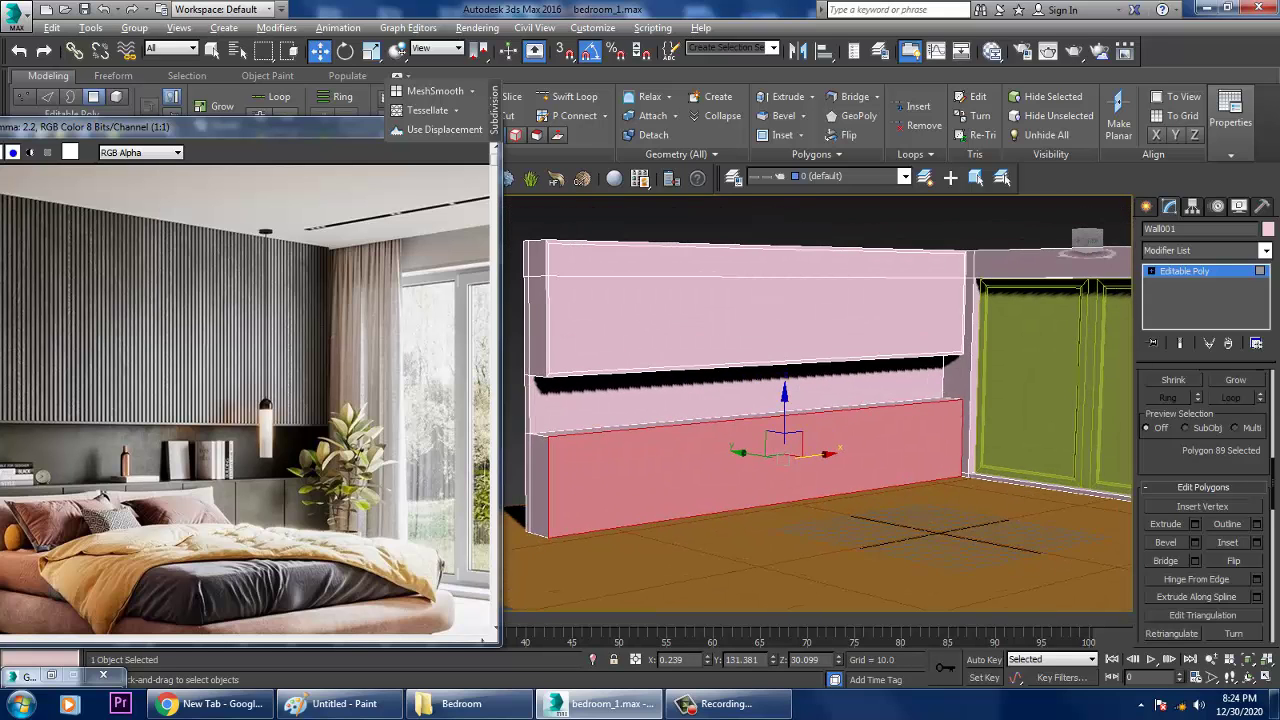
{"action": "middle_click_drag", "start_coordinate": [800, 450], "coordinate": [755, 452], "text": "alt"}
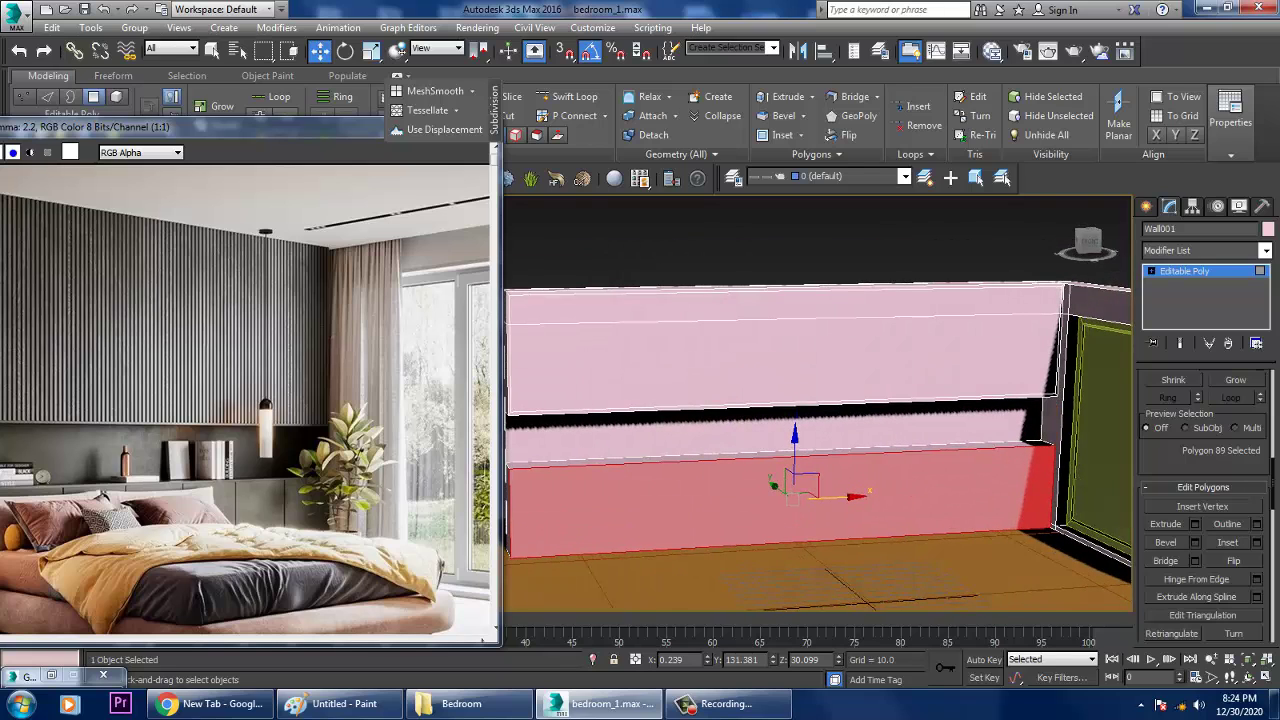
{"action": "key", "text": "4"}
{"action": "key", "text": "2"}
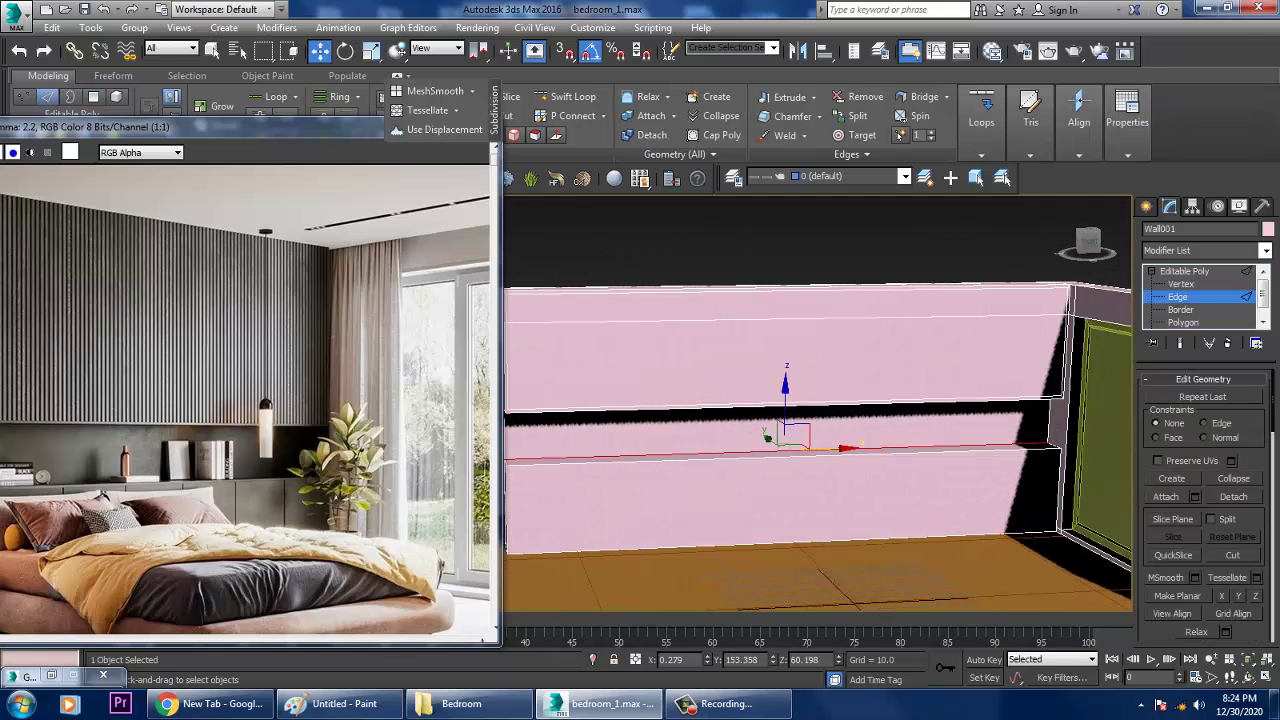
Select the upper band's horizontal edges and connect them with a single edge
{"action": "middle_click_drag", "start_coordinate": [755, 452], "coordinate": [815, 440], "text": "alt"}
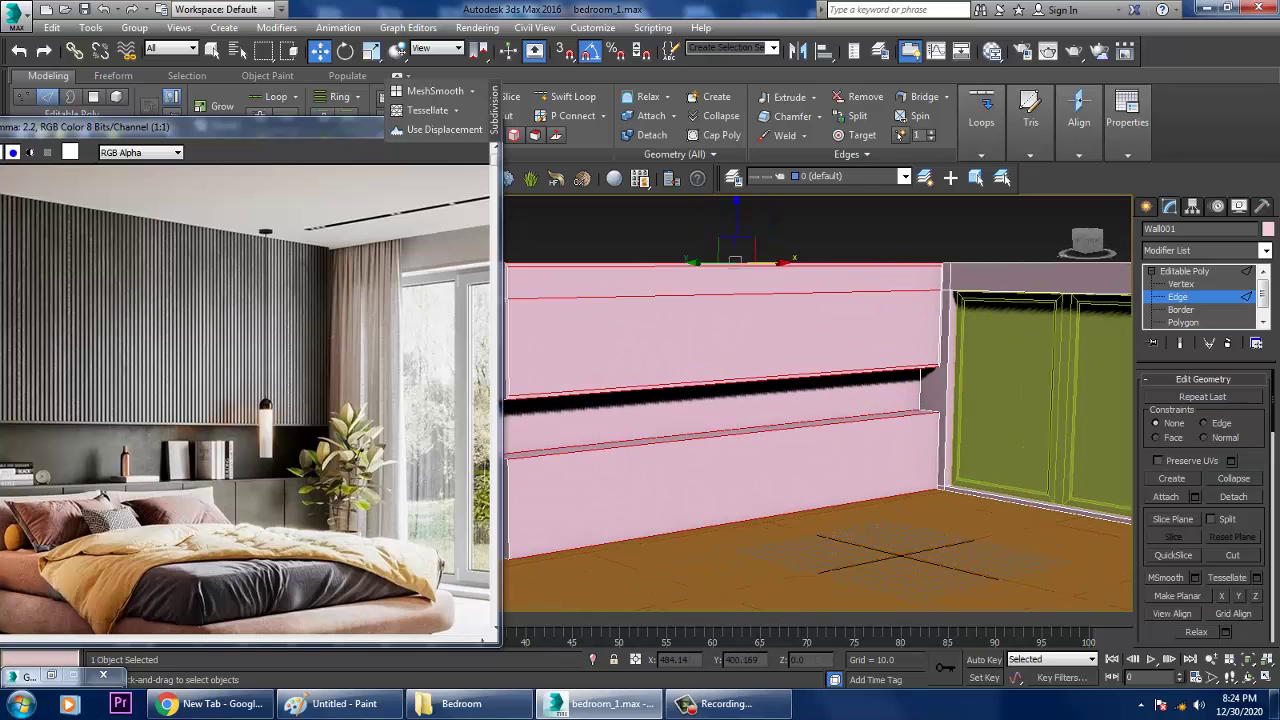
{"action": "middle_click_drag", "start_coordinate": [815, 440], "coordinate": [795, 442], "text": "alt"}
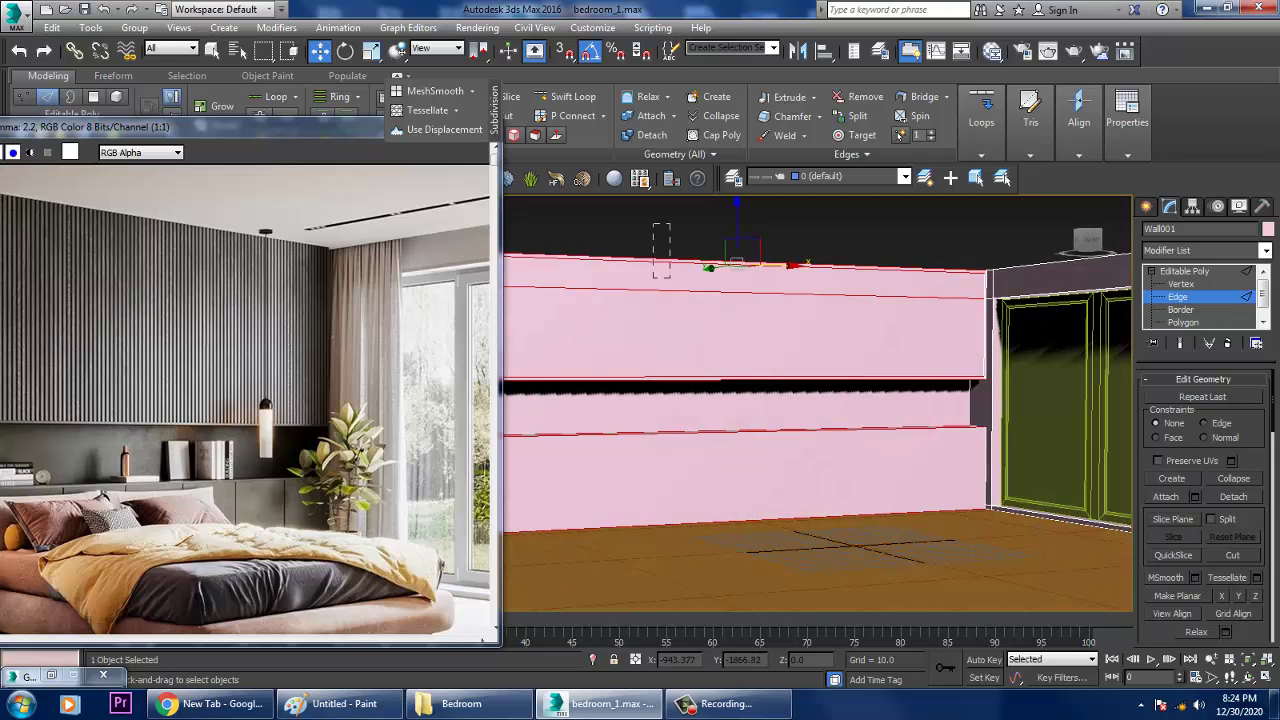
{"action": "left_click_drag", "start_coordinate": [653, 223], "coordinate": [708, 410]}
{"action": "middle_click_drag", "start_coordinate": [760, 450], "coordinate": [775, 448], "text": "alt"}
{"action": "scroll", "coordinate": [1205, 500], "scroll_direction": "down", "scroll_amount": 5}
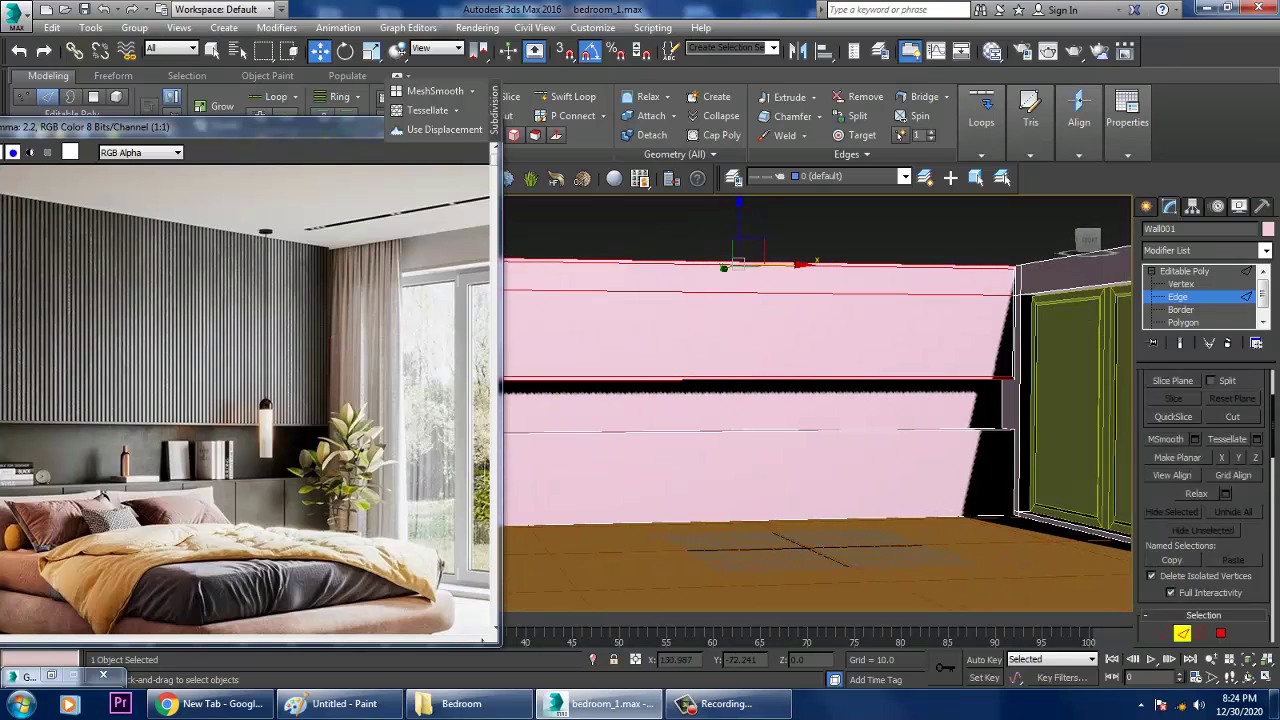
{"action": "key", "text": "ctrl+shift+e"}
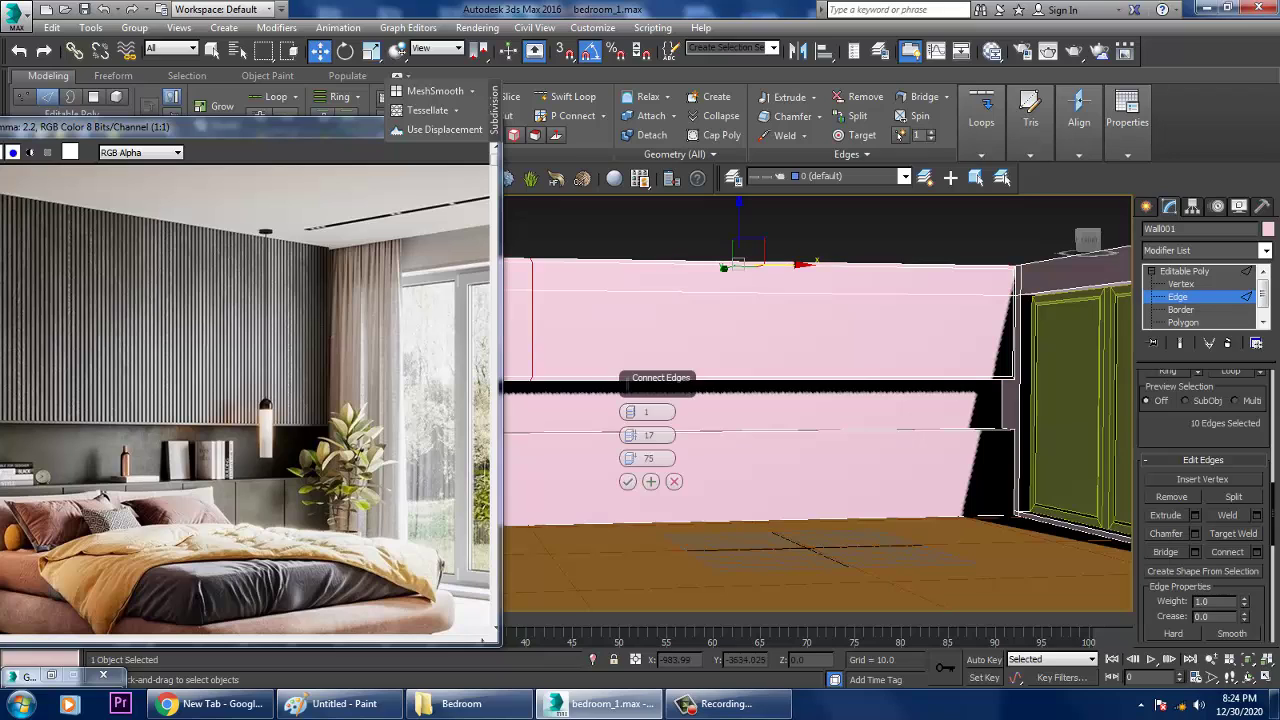
{"action": "left_click_drag", "start_coordinate": [629, 412], "coordinate": [629, 300]}
{"action": "right_click", "coordinate": [629, 300]}
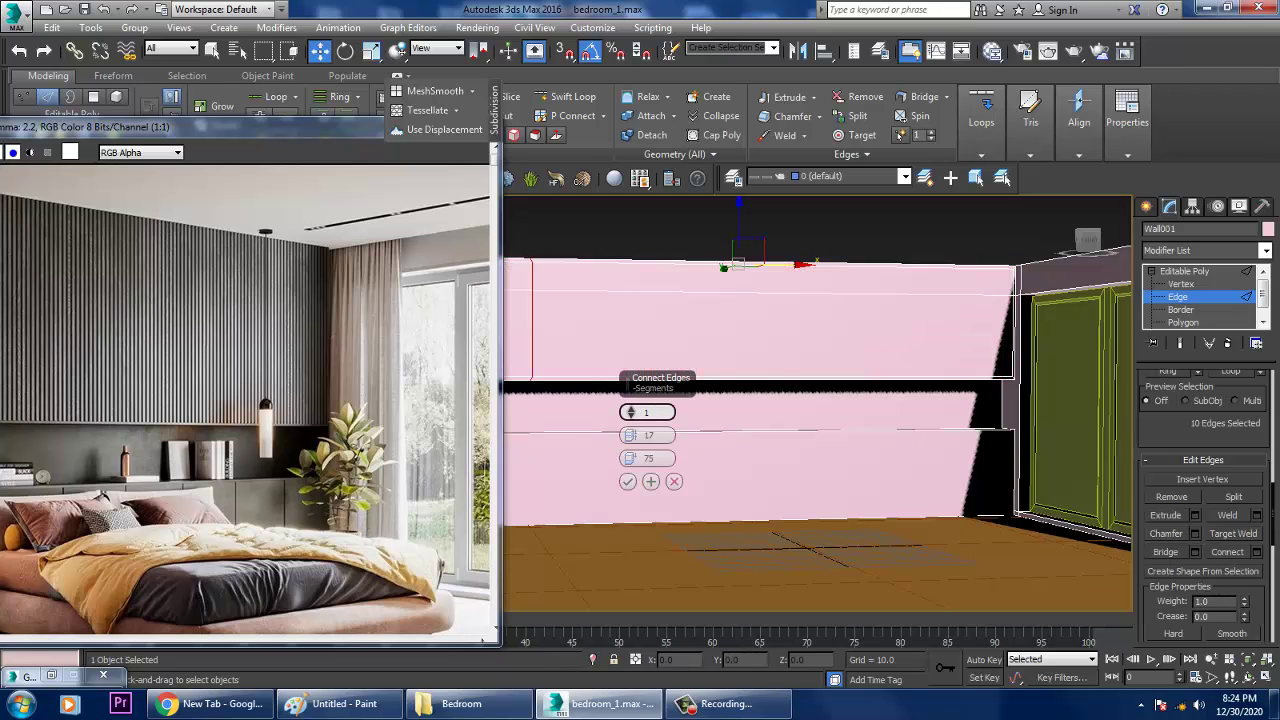
{"action": "key", "text": "Return"}
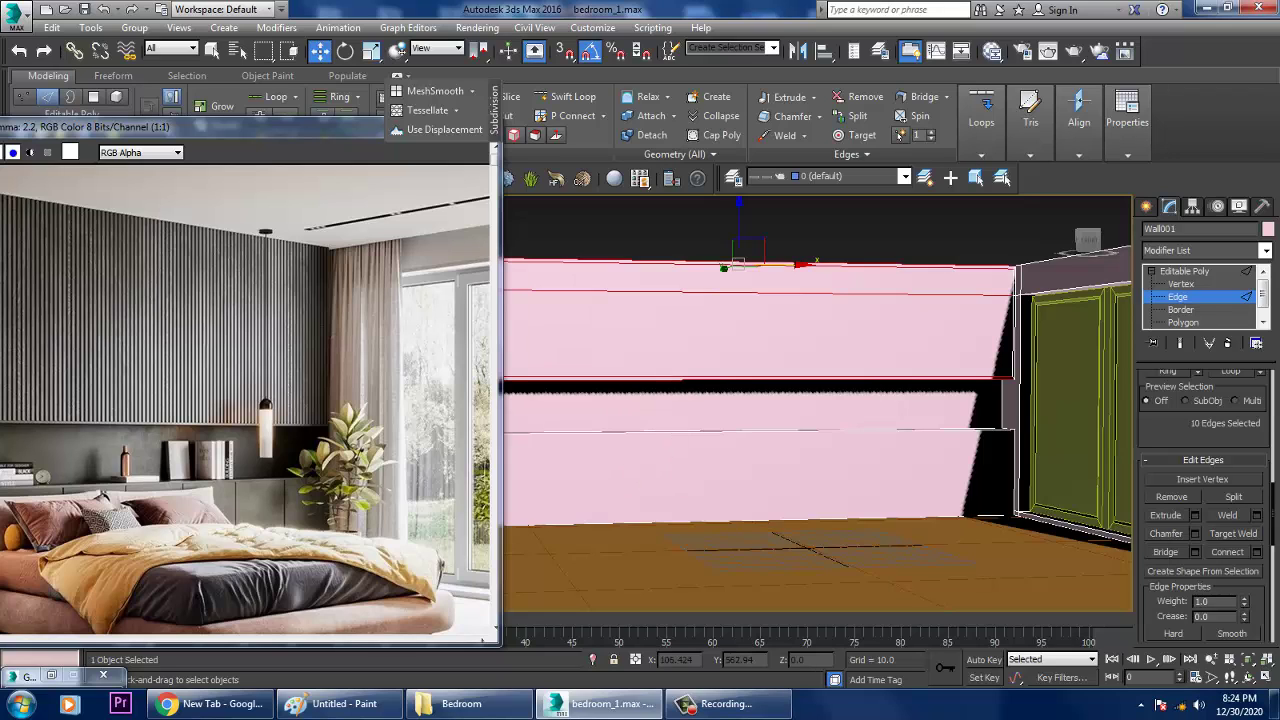
{"action": "scroll", "coordinate": [815, 420], "scroll_direction": "up", "scroll_amount": 1}
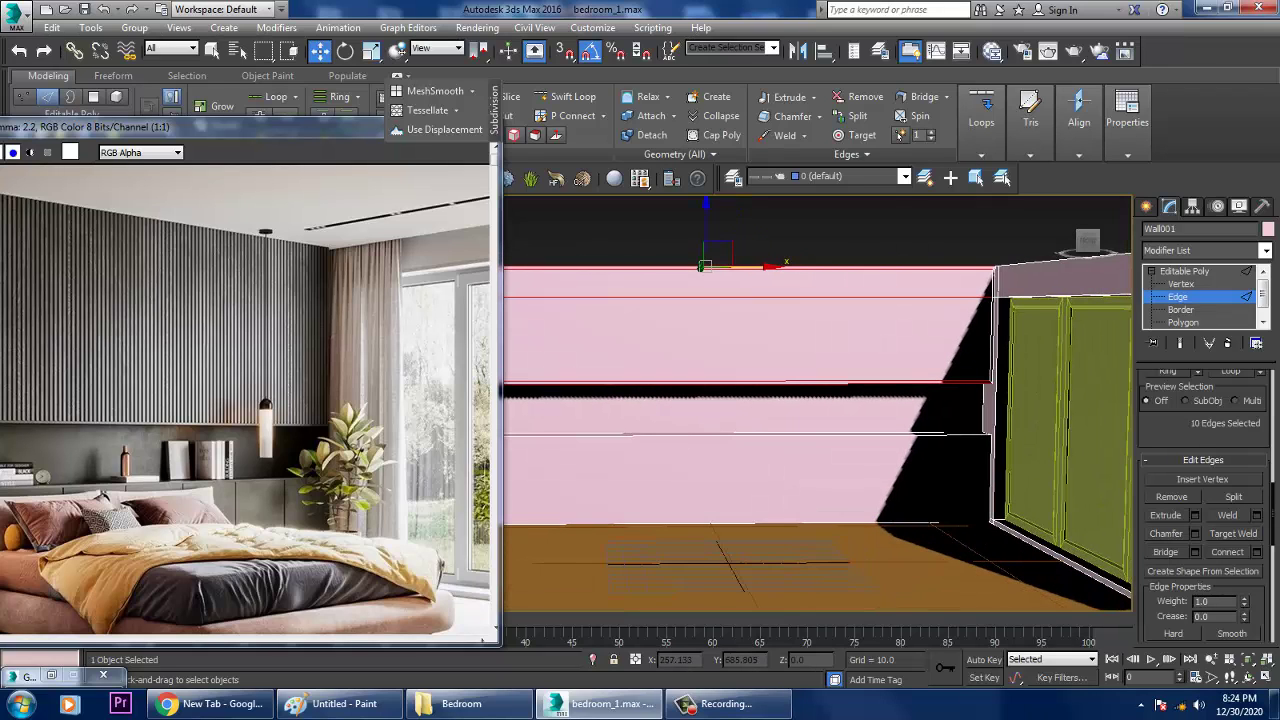
{"action": "middle_click_drag", "start_coordinate": [815, 420], "coordinate": [785, 420]}
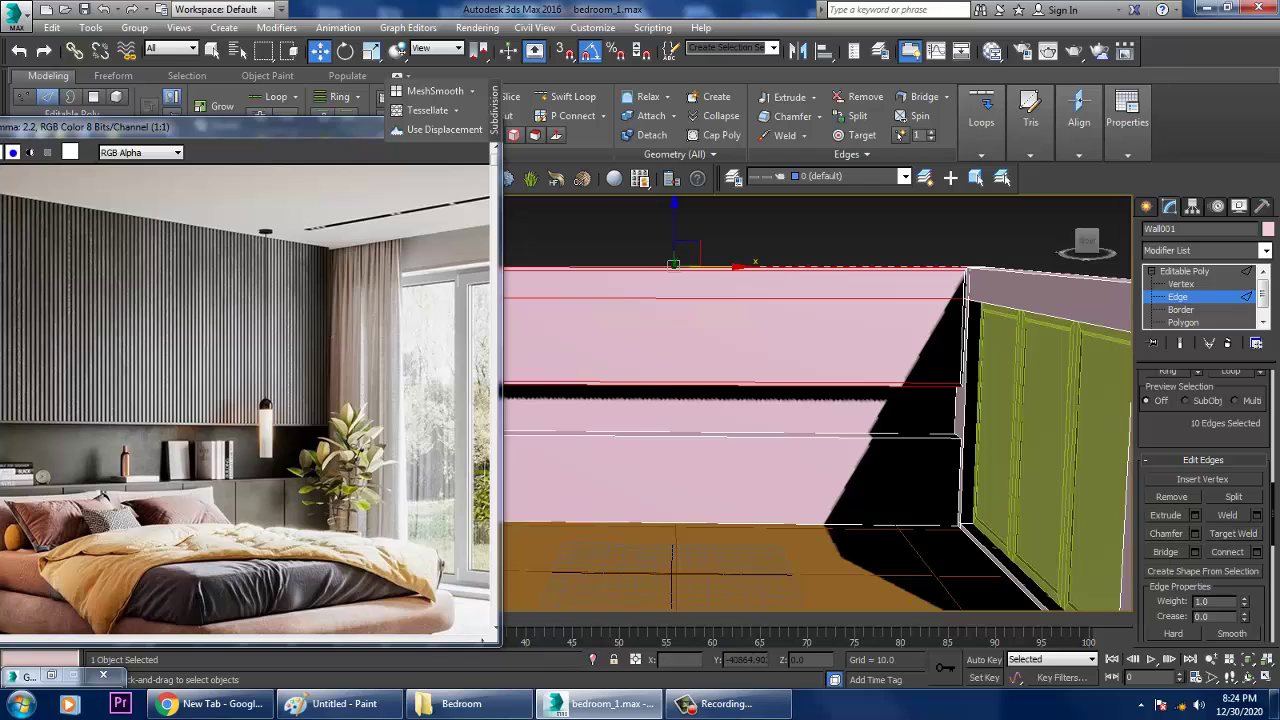
Add the lower band's edges and connect all with 48 segments, Pinch 17, Slide 75
{"action": "key", "text": "alt+r"}
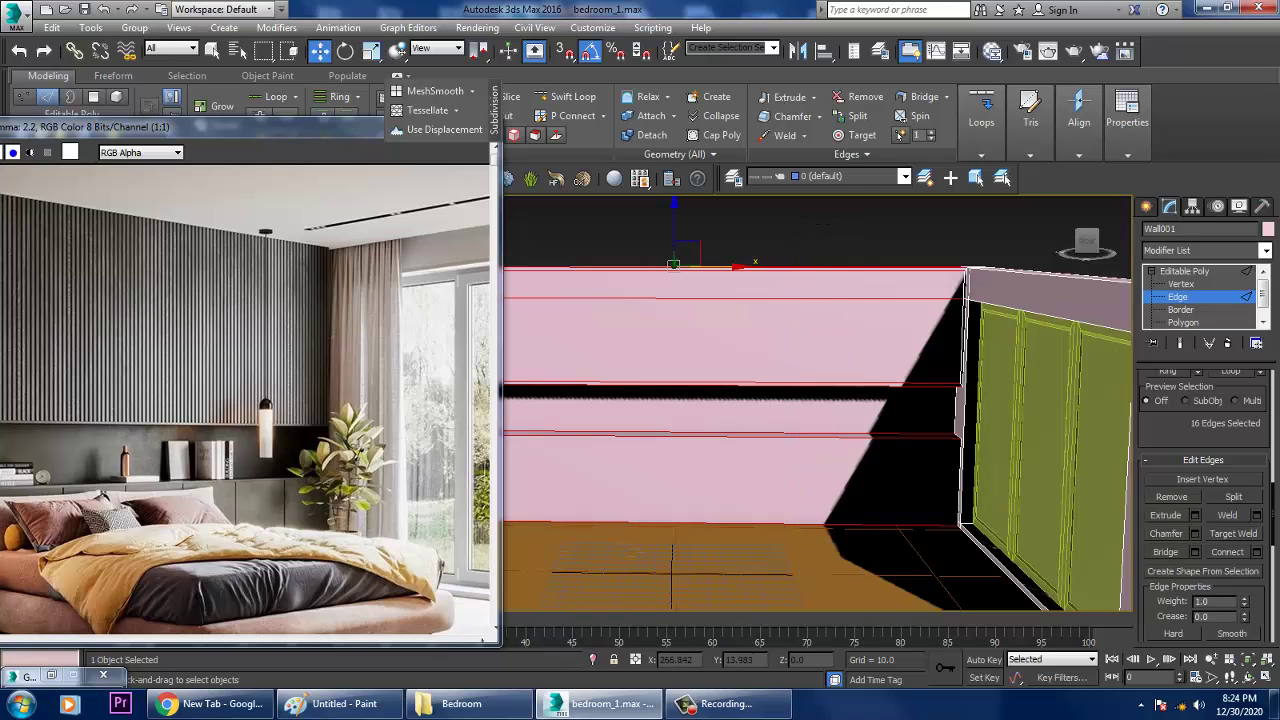
{"action": "left_click", "coordinate": [1256, 551]}
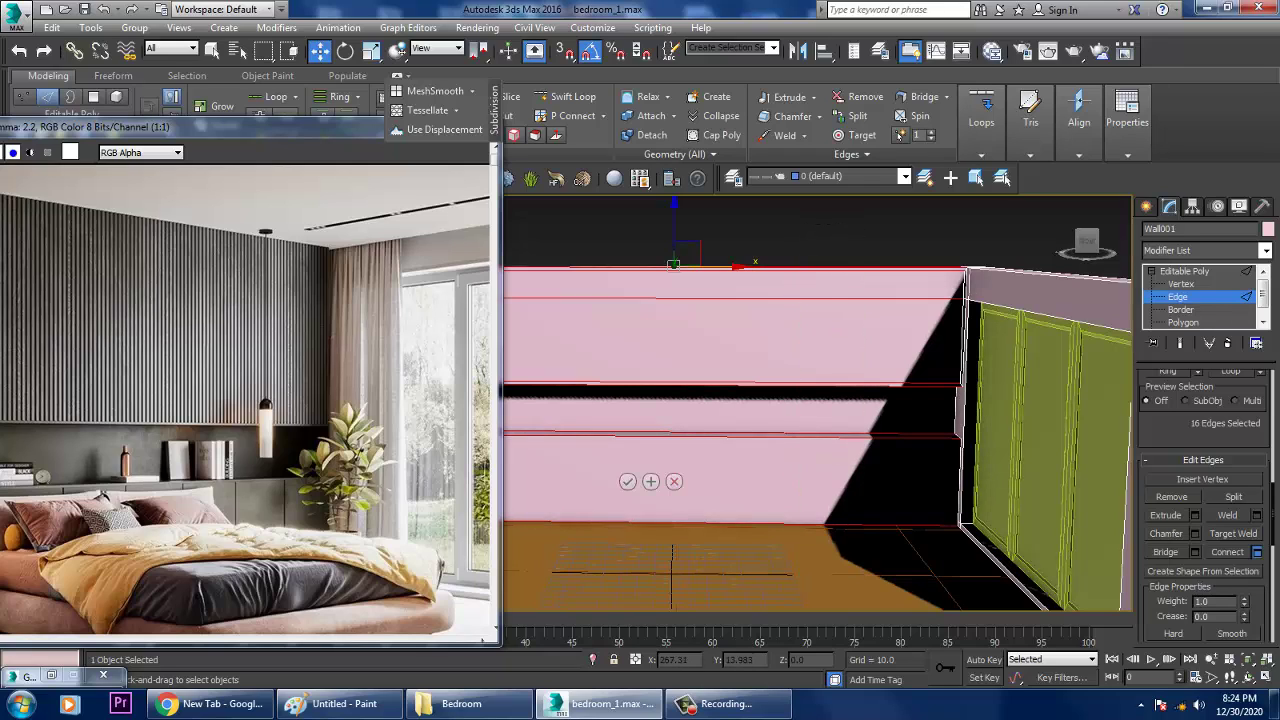
{"action": "left_click_drag", "start_coordinate": [631, 412], "coordinate": [631, 375]}
{"action": "left_click_drag", "start_coordinate": [630, 412], "coordinate": [630, 431]}
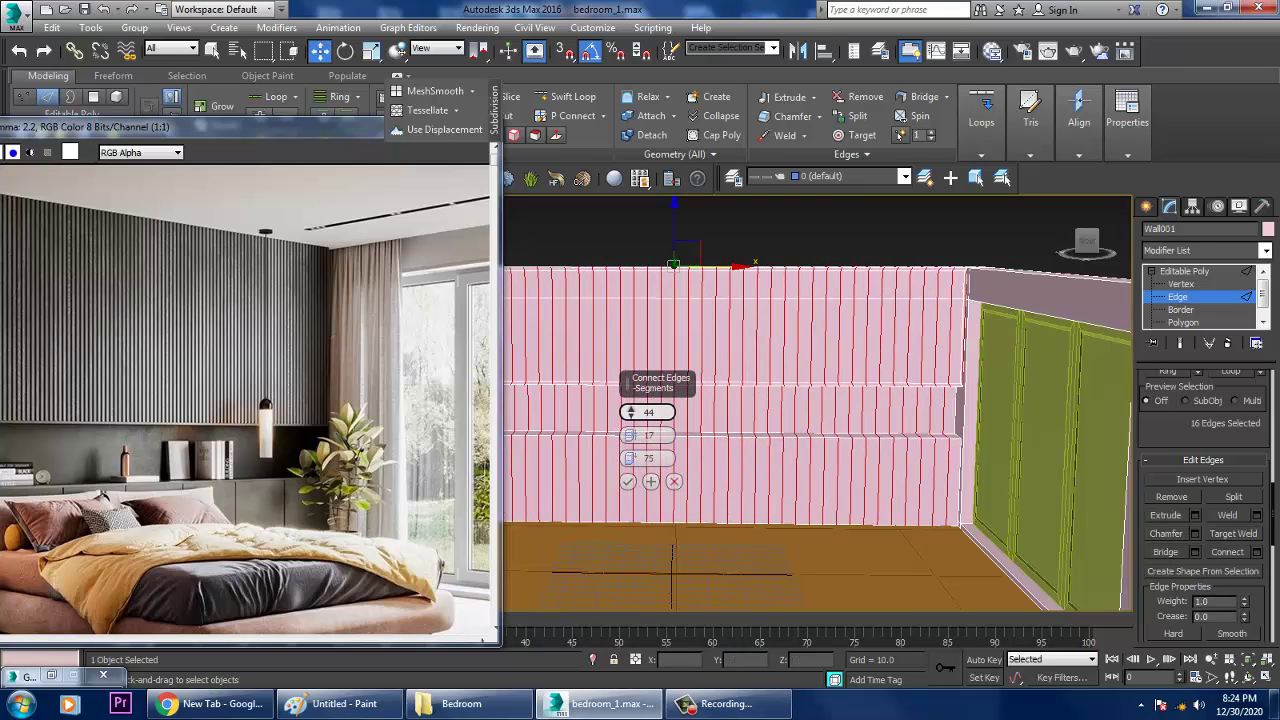
{"action": "left_click_drag", "start_coordinate": [630, 431], "coordinate": [630, 428]}
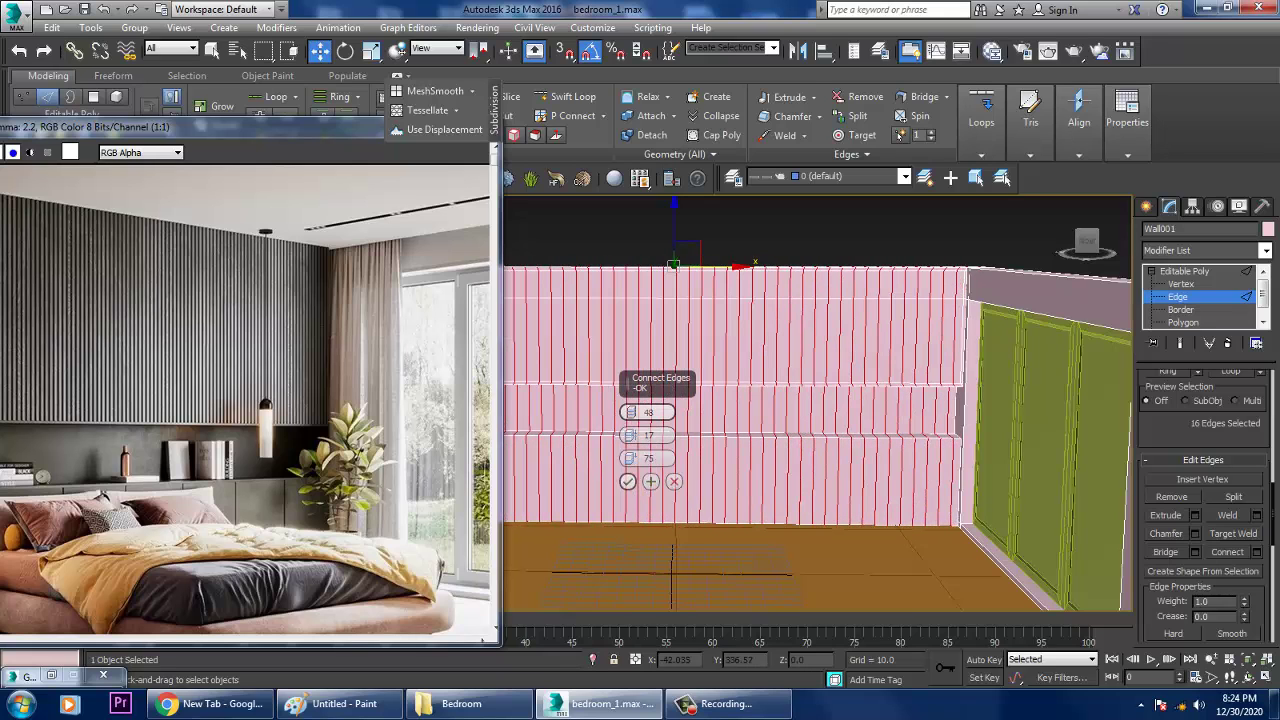
{"action": "left_click", "coordinate": [627, 481]}
{"action": "scroll", "coordinate": [818, 400], "scroll_direction": "down", "scroll_amount": 5}
{"action": "middle_click_drag", "start_coordinate": [818, 400], "coordinate": [840, 400], "text": "alt"}
Select the slat polygons at Polygon level, then revert the wall to before the slat divisions
{"action": "scroll", "coordinate": [818, 400], "scroll_direction": "up", "scroll_amount": 5}
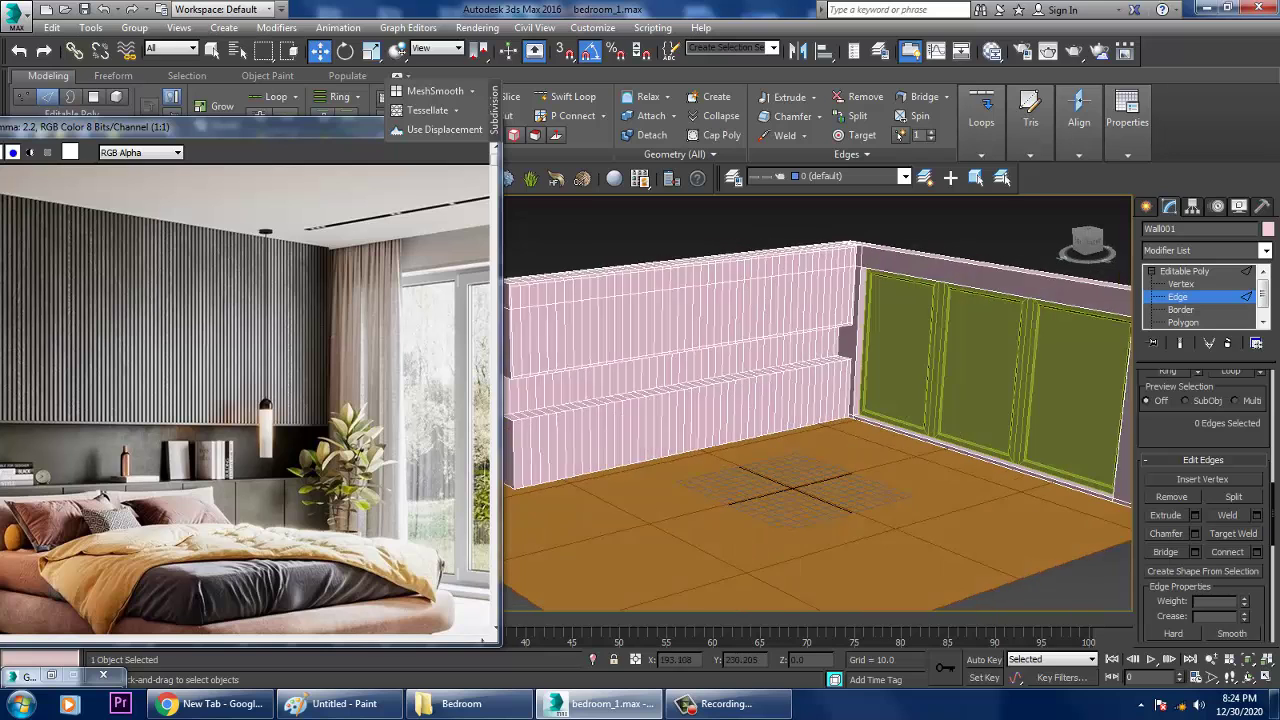
{"action": "scroll", "coordinate": [818, 400], "scroll_direction": "up", "scroll_amount": 8}
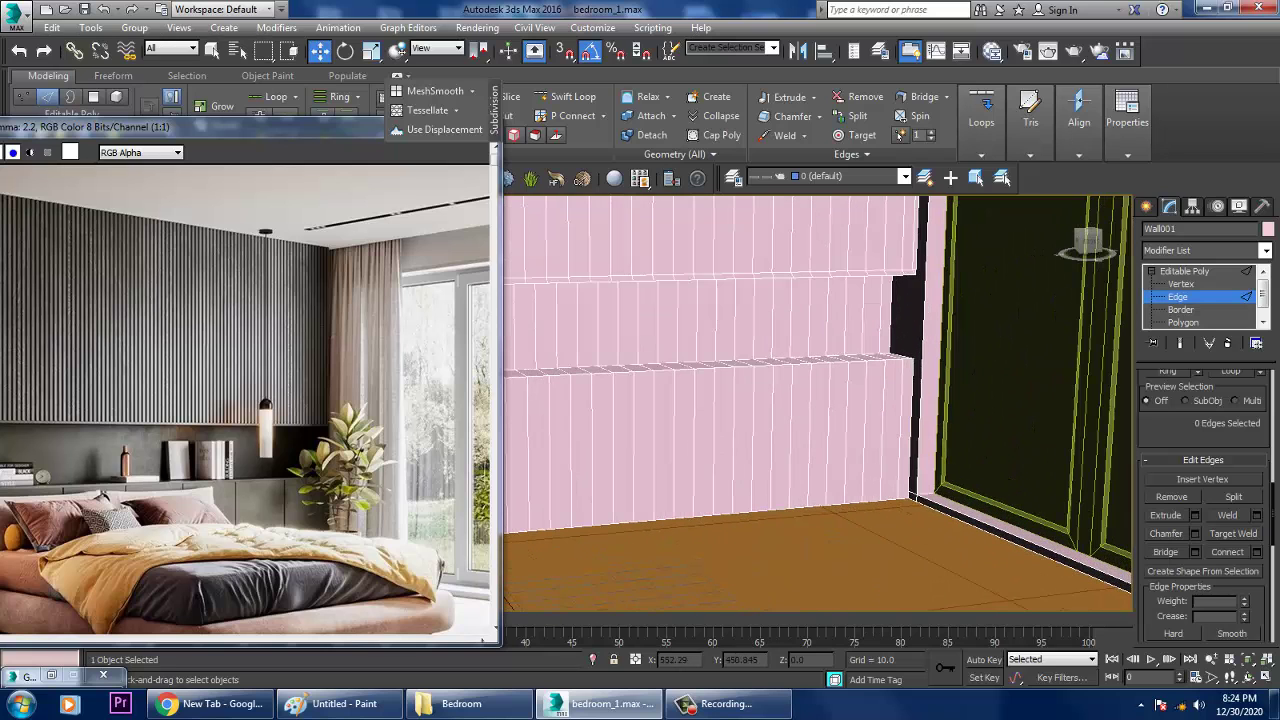
{"action": "key", "text": "4"}
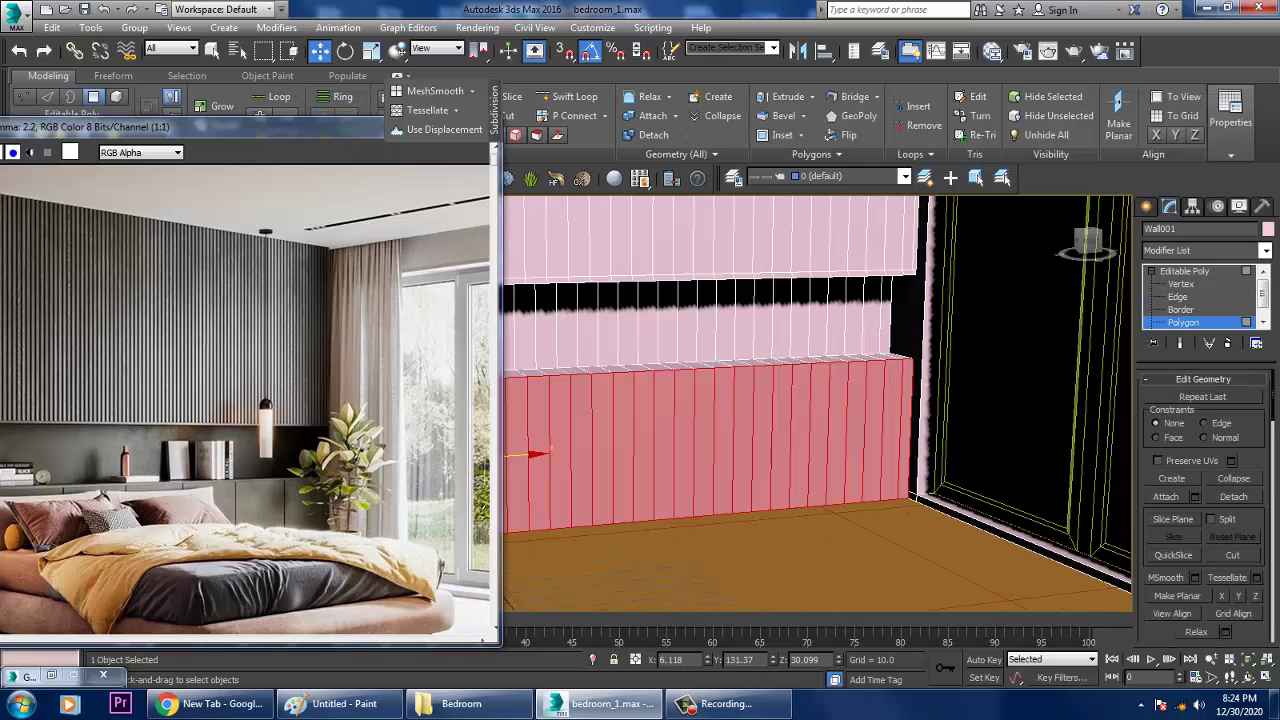
{"action": "left_click", "coordinate": [904, 450]}
{"action": "left_click", "coordinate": [890, 450], "text": "ctrl"}
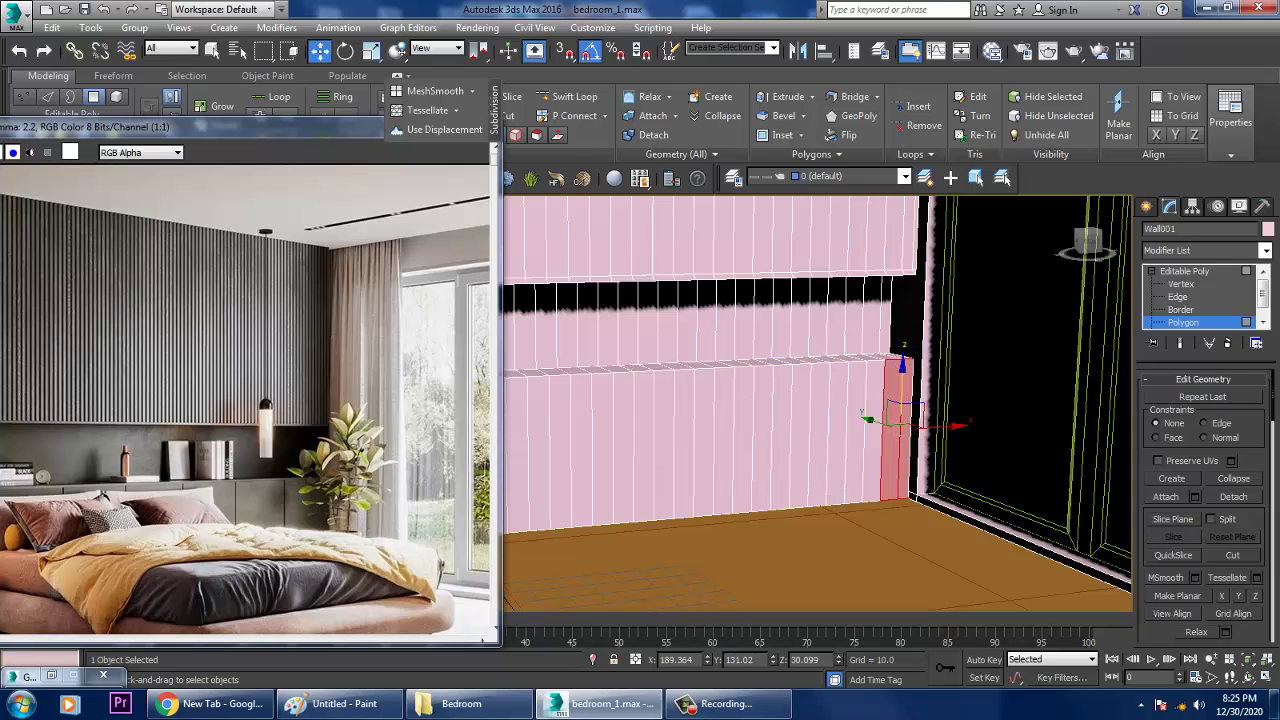
{"action": "left_click", "coordinate": [873, 450], "text": "ctrl"}
{"action": "left_click", "coordinate": [836, 450], "text": "ctrl"}
{"action": "left_click", "coordinate": [855, 450], "text": "ctrl"}
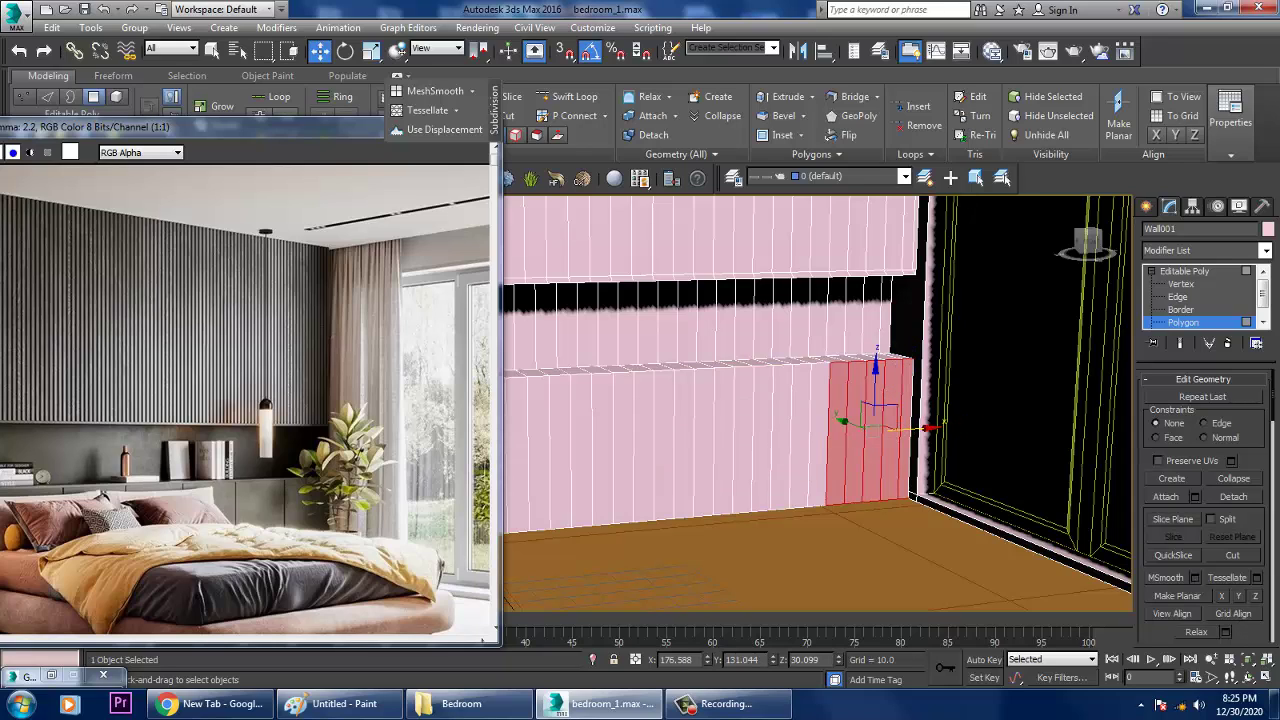
{"action": "left_click", "coordinate": [817, 450], "text": "ctrl"}
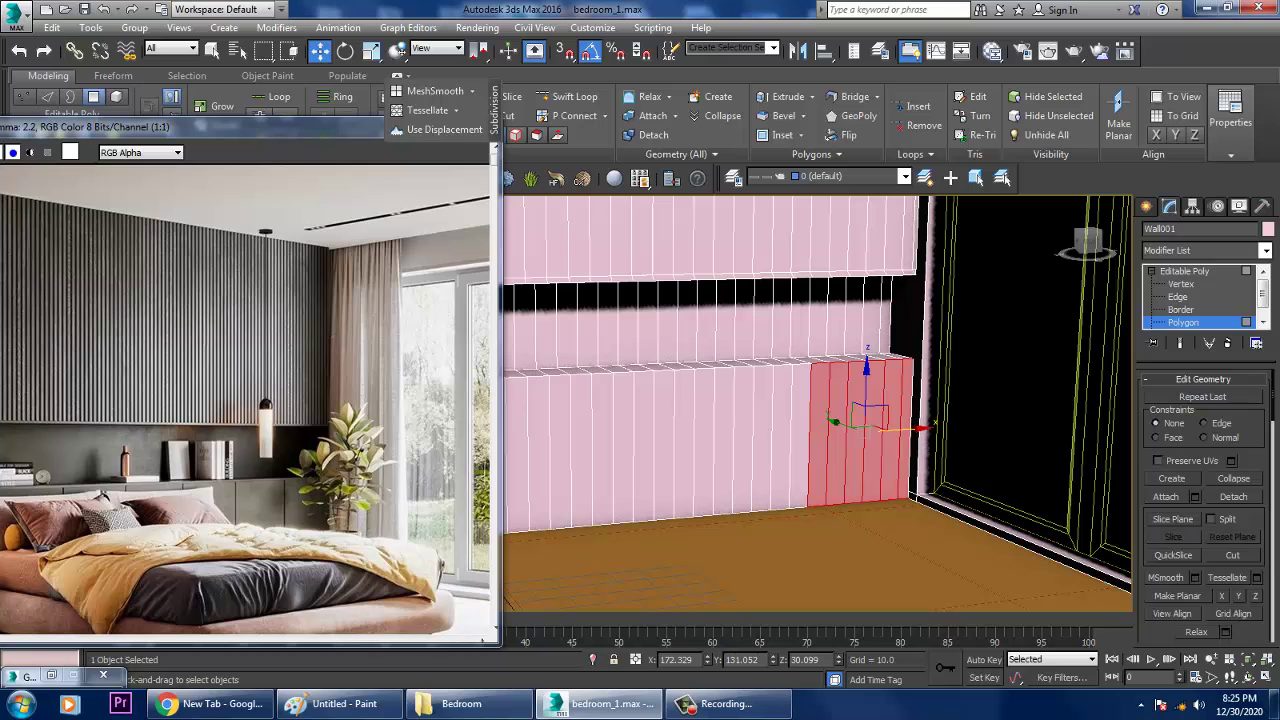
{"action": "scroll", "coordinate": [1203, 505], "scroll_direction": "down", "scroll_amount": 8}
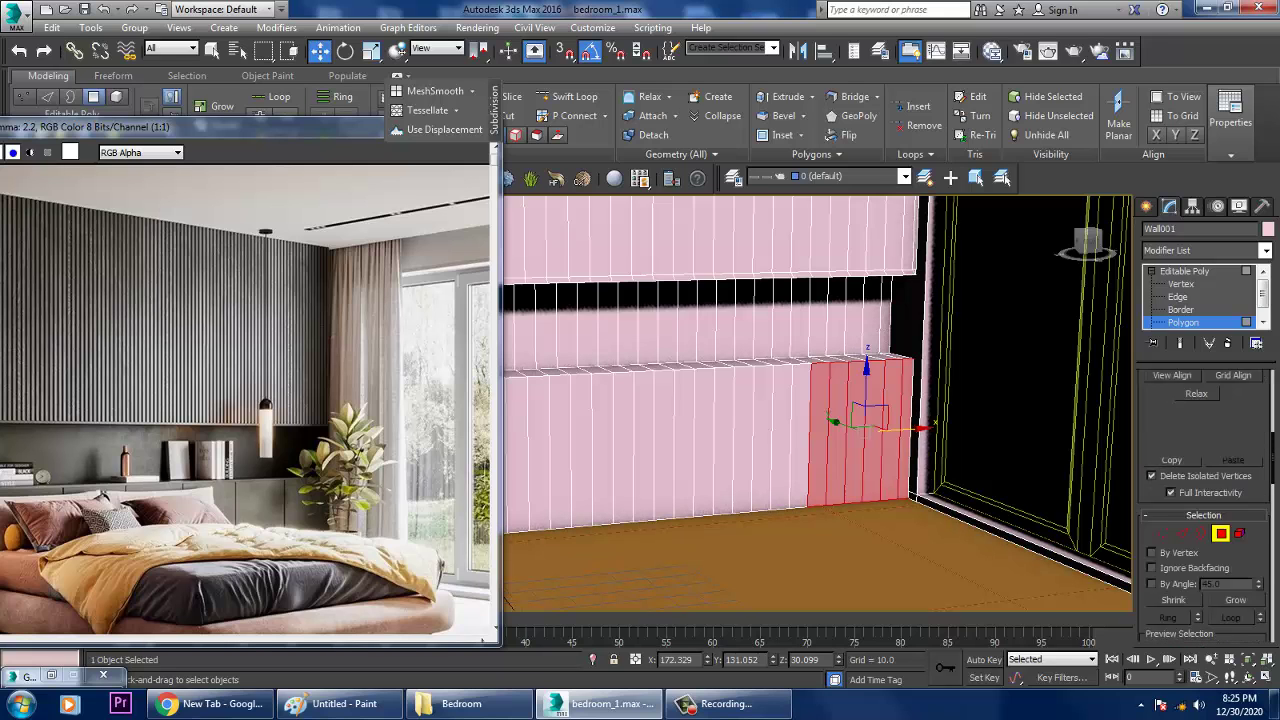
{"action": "scroll", "coordinate": [1203, 505], "scroll_direction": "up", "scroll_amount": 2}
{"action": "scroll", "coordinate": [836, 410], "scroll_direction": "down", "scroll_amount": 6}
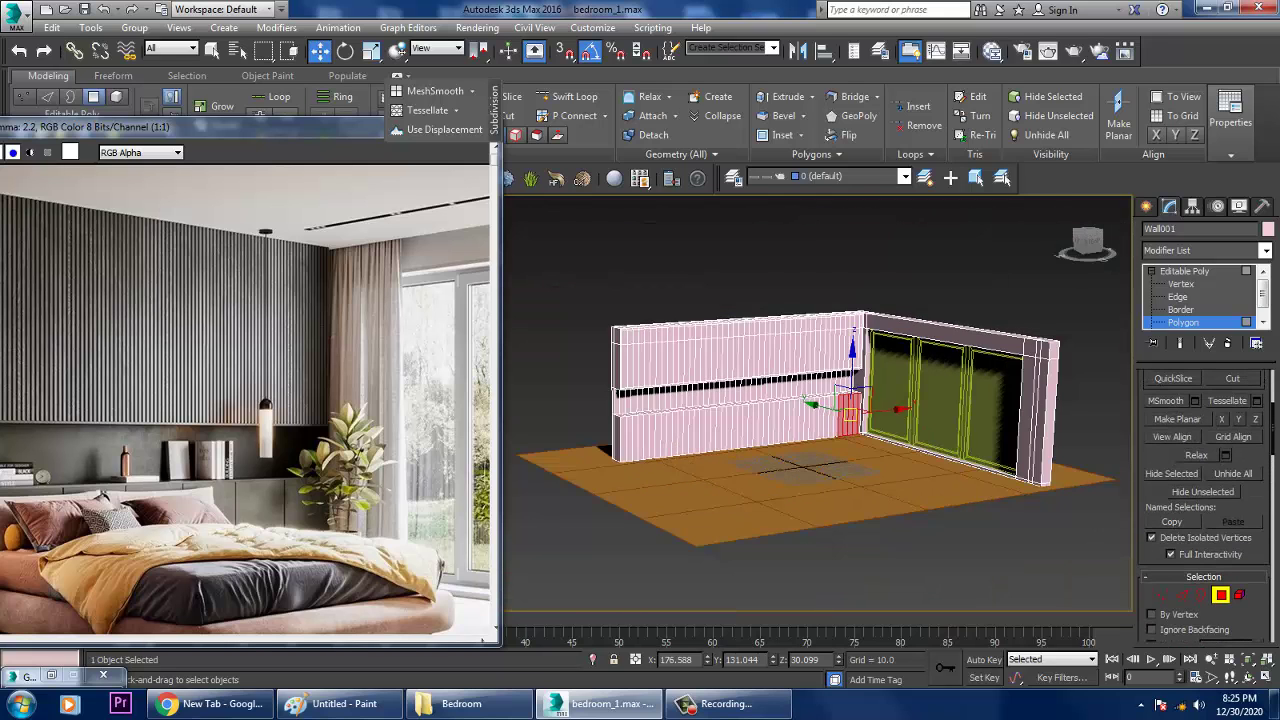
{"action": "left_click", "coordinate": [843, 422], "text": "alt"}
{"action": "left_click", "coordinate": [740, 430]}
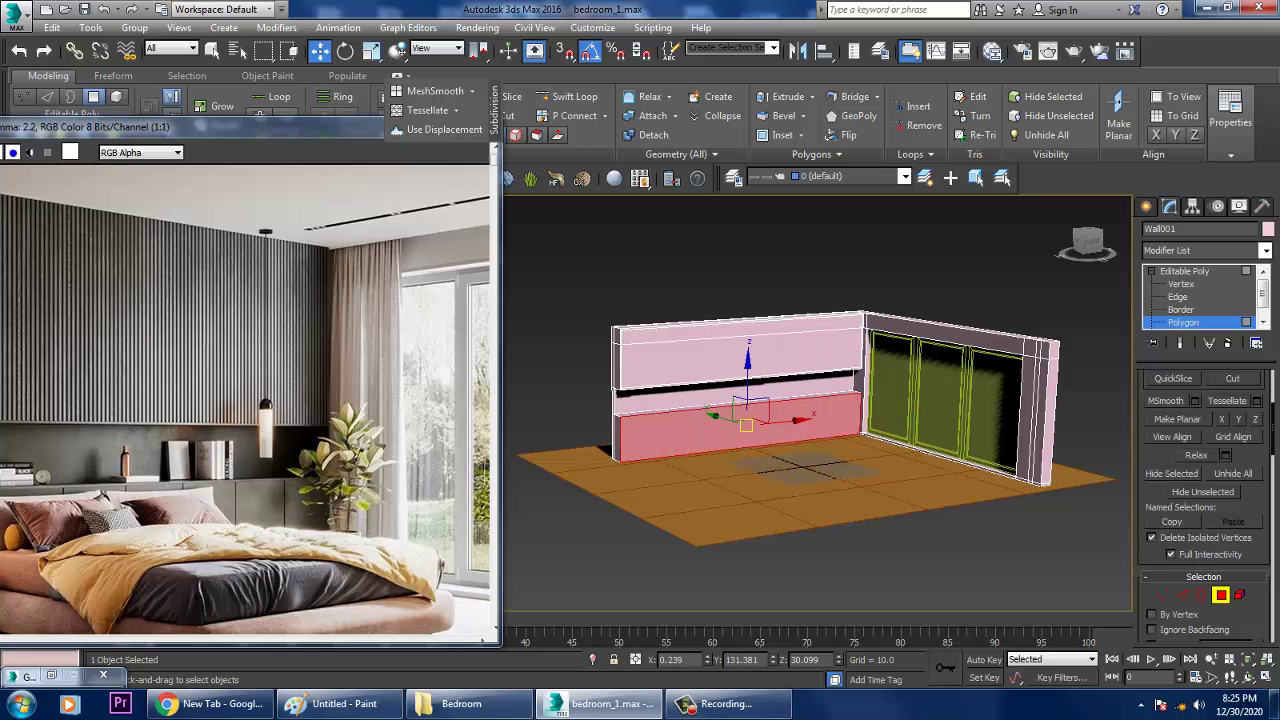
{"action": "key", "text": "ctrl+d"}
Switch to Edge level and show the wall in a maximized wireframe view
{"action": "scroll", "coordinate": [817, 400], "scroll_direction": "up", "scroll_amount": 4}
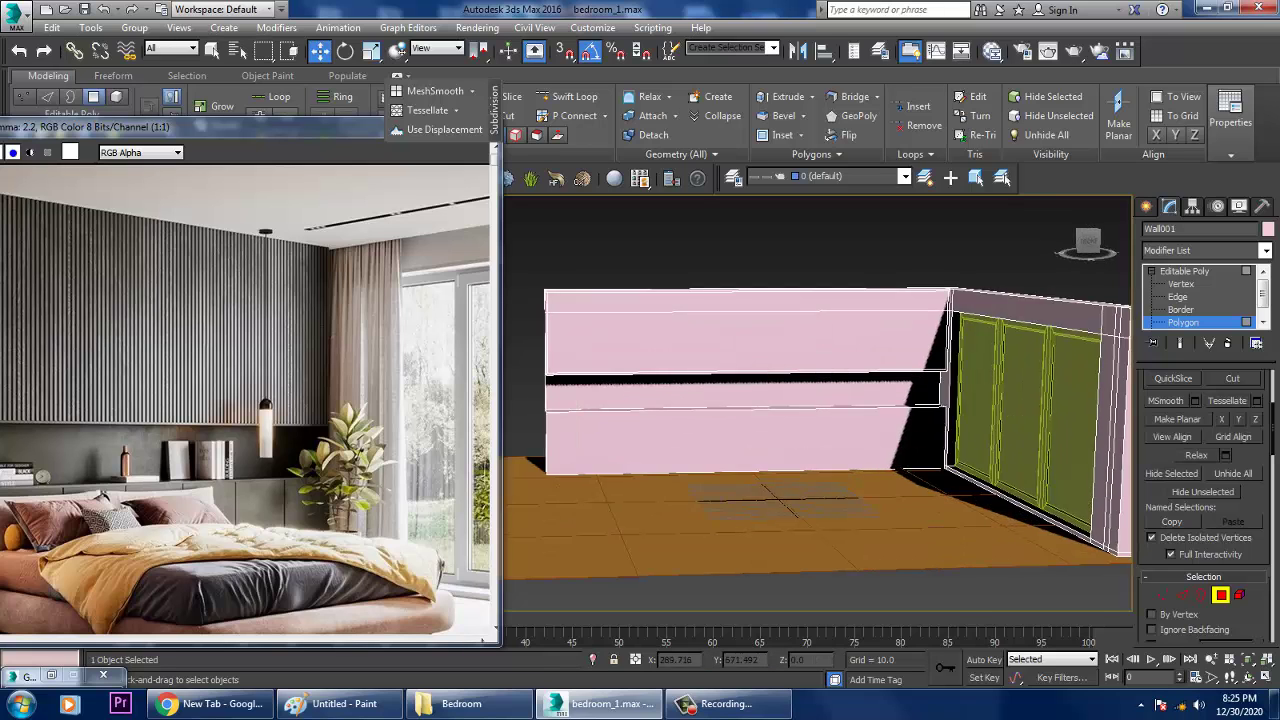
{"action": "middle_click_drag", "start_coordinate": [817, 400], "coordinate": [912, 440], "text": "alt"}
{"action": "scroll", "coordinate": [800, 450], "scroll_direction": "up", "scroll_amount": 3}
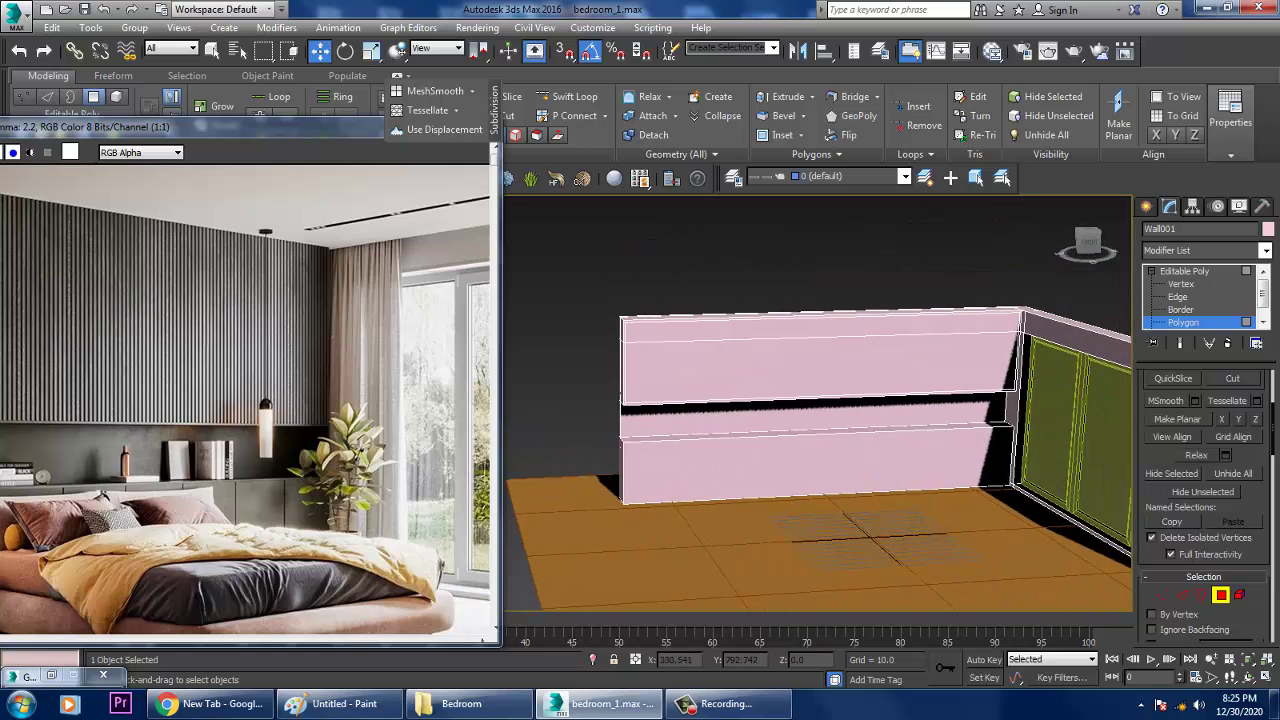
{"action": "key", "text": "2"}
{"action": "mouse_move", "coordinate": [912, 440]}
{"action": "middle_mouse_down", "text": "alt"}
{"action": "mouse_move", "coordinate": [856, 449]}
{"action": "mouse_move", "coordinate": [935, 438]}
{"action": "middle_mouse_up", "text": "alt"}
{"action": "key", "text": "alt+w"}
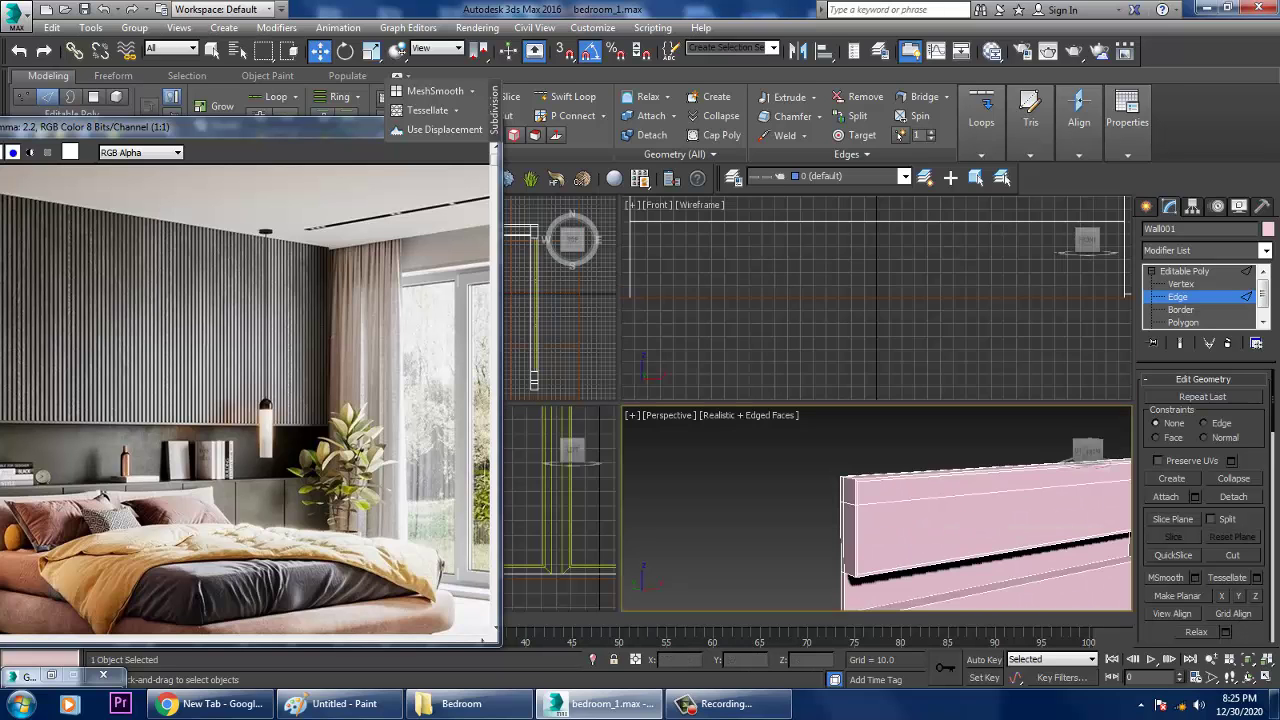
{"action": "key", "text": "alt+w"}
{"action": "scroll", "coordinate": [818, 403], "scroll_direction": "down", "scroll_amount": 5}
{"action": "scroll", "coordinate": [1000, 300], "scroll_direction": "up", "scroll_amount": 6}
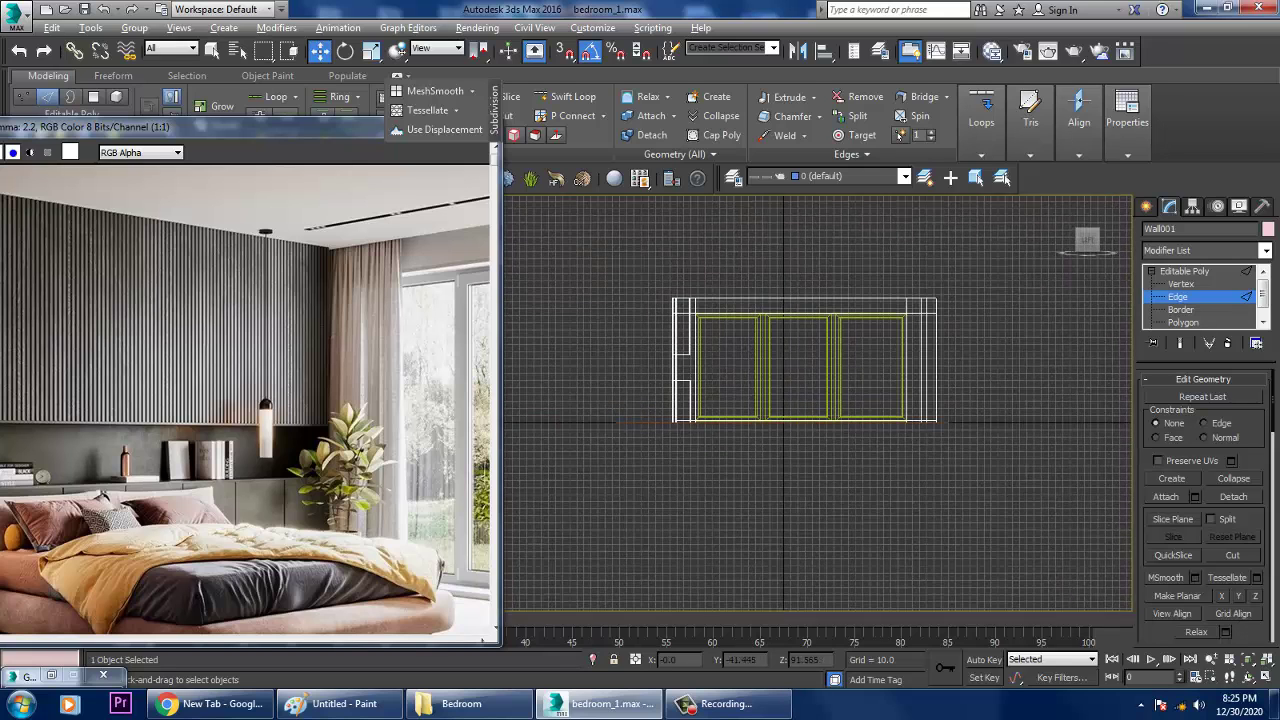
Draw a thin box slat, Box002, beside the wall's end
{"action": "middle_click_drag", "start_coordinate": [900, 440], "coordinate": [915, 410], "text": "alt"}
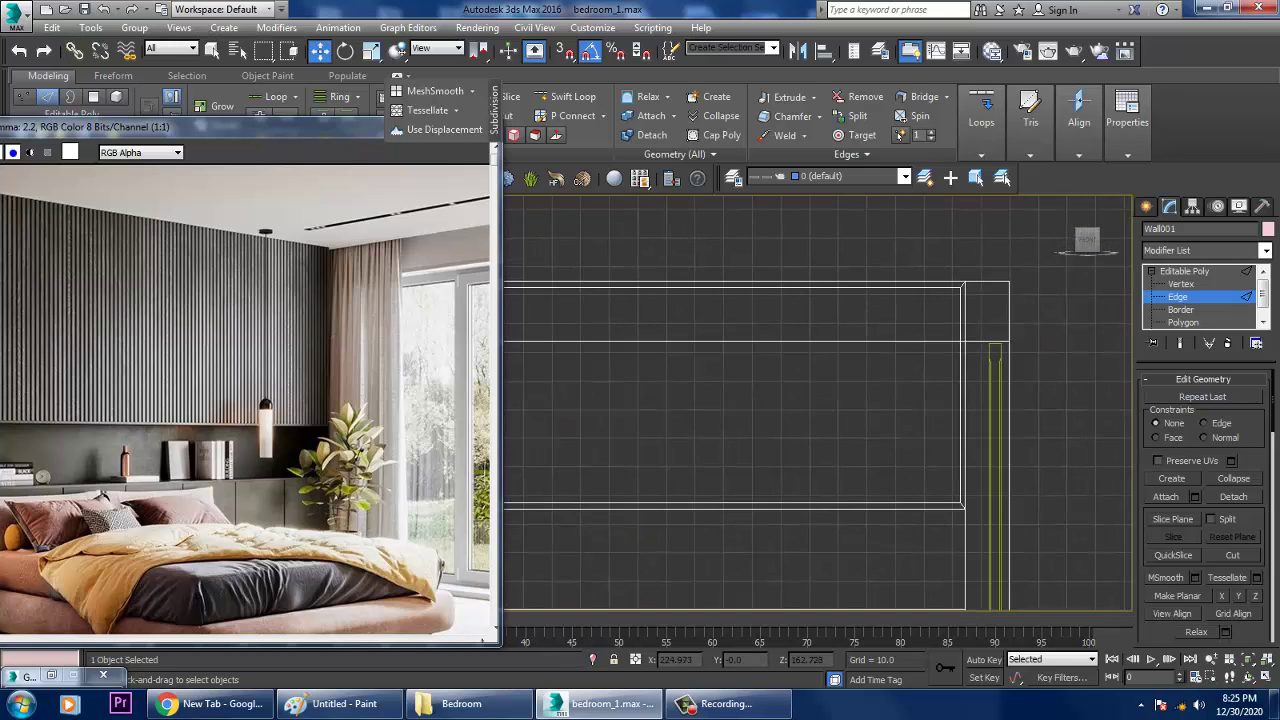
{"action": "key", "text": "F3"}
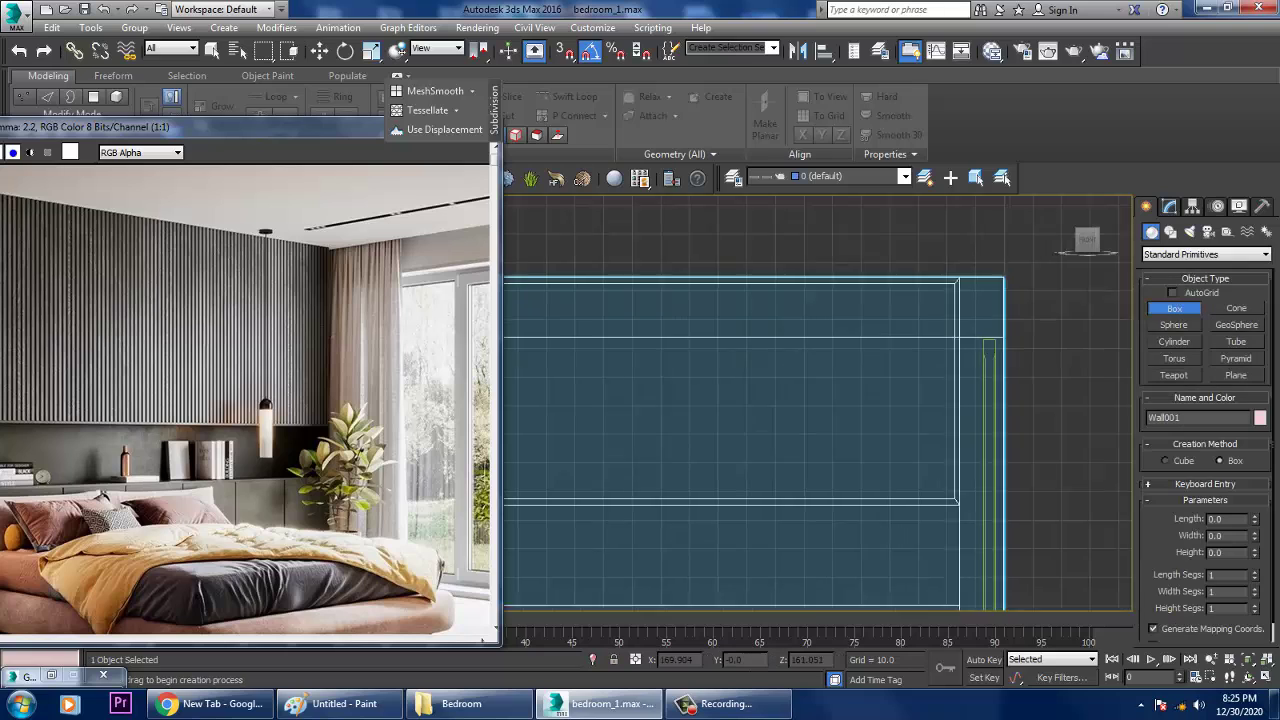
{"action": "scroll", "coordinate": [1000, 400], "scroll_direction": "up", "scroll_amount": 2}
{"action": "middle_click_drag", "start_coordinate": [900, 400], "coordinate": [917, 394]}
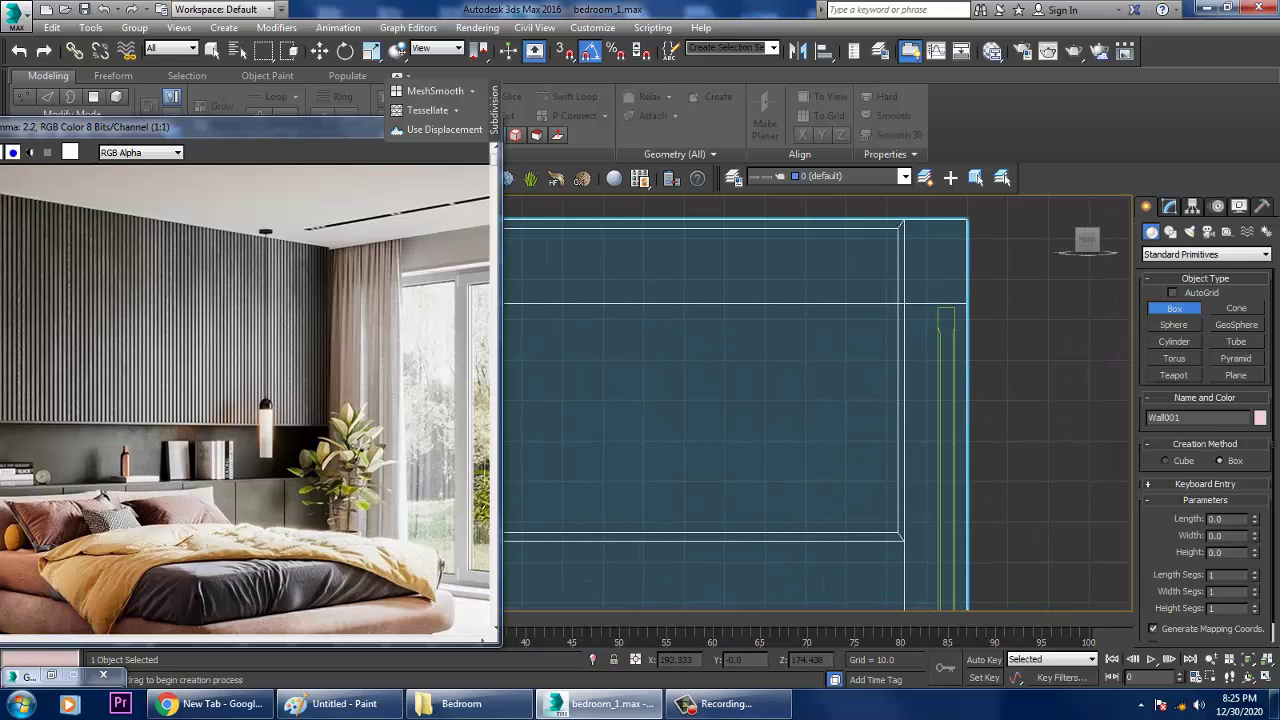
{"action": "left_click_drag", "start_coordinate": [889, 222], "coordinate": [897, 533]}
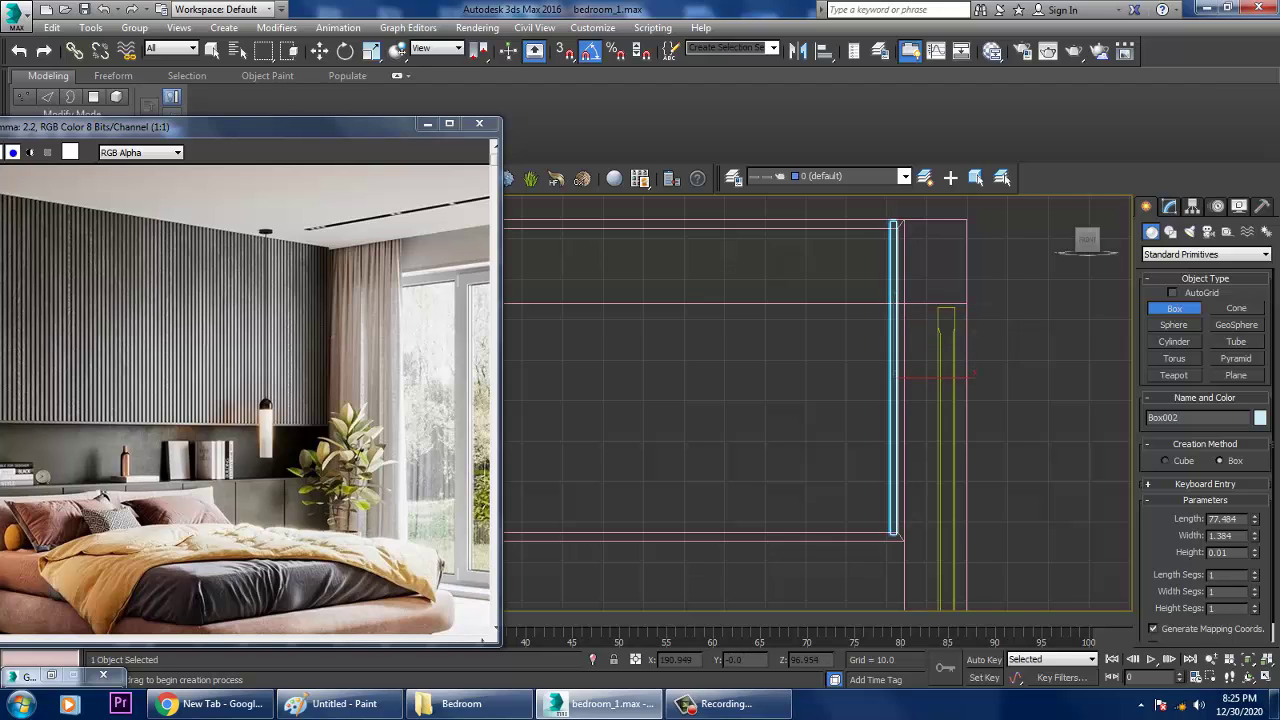
{"action": "key", "text": "w"}
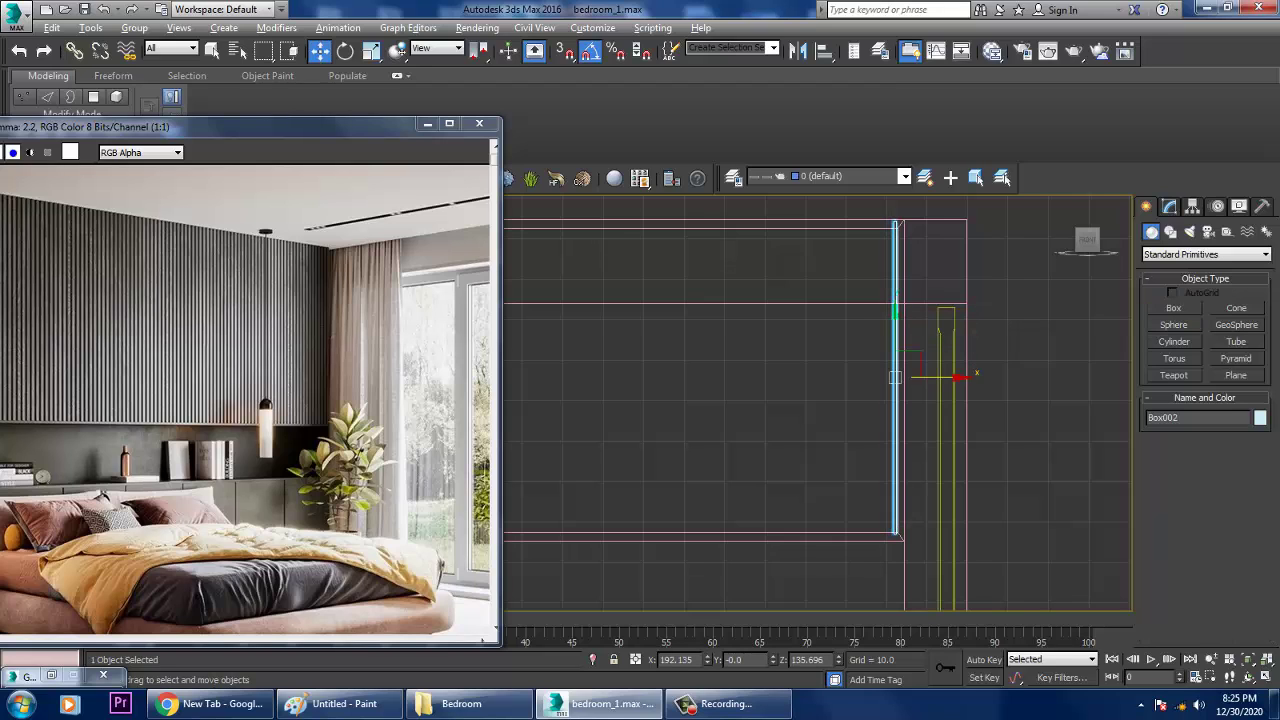
{"action": "key", "text": "alt+w"}
{"action": "key", "text": "z"}
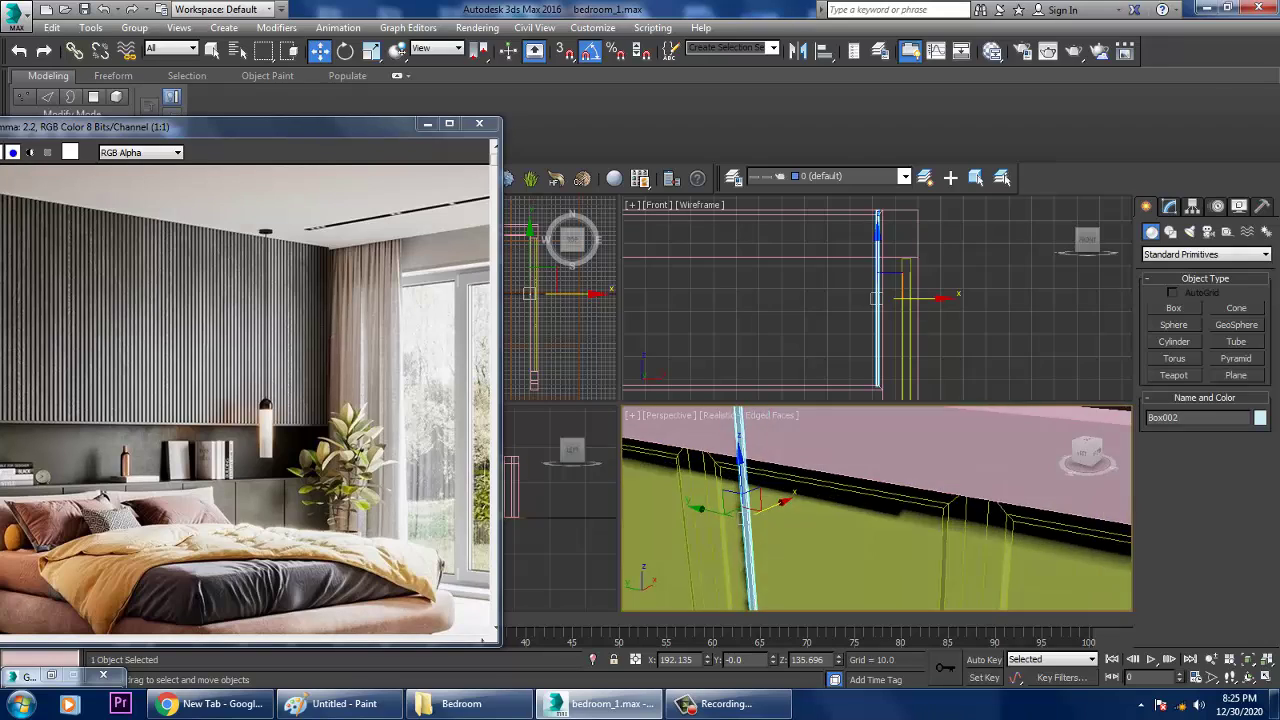
{"action": "key", "text": "alt+w"}
Move Box002 along X against the wall and rotate it 10 degrees about Z
{"action": "middle_click_drag", "start_coordinate": [817, 420], "coordinate": [825, 480], "text": "alt"}
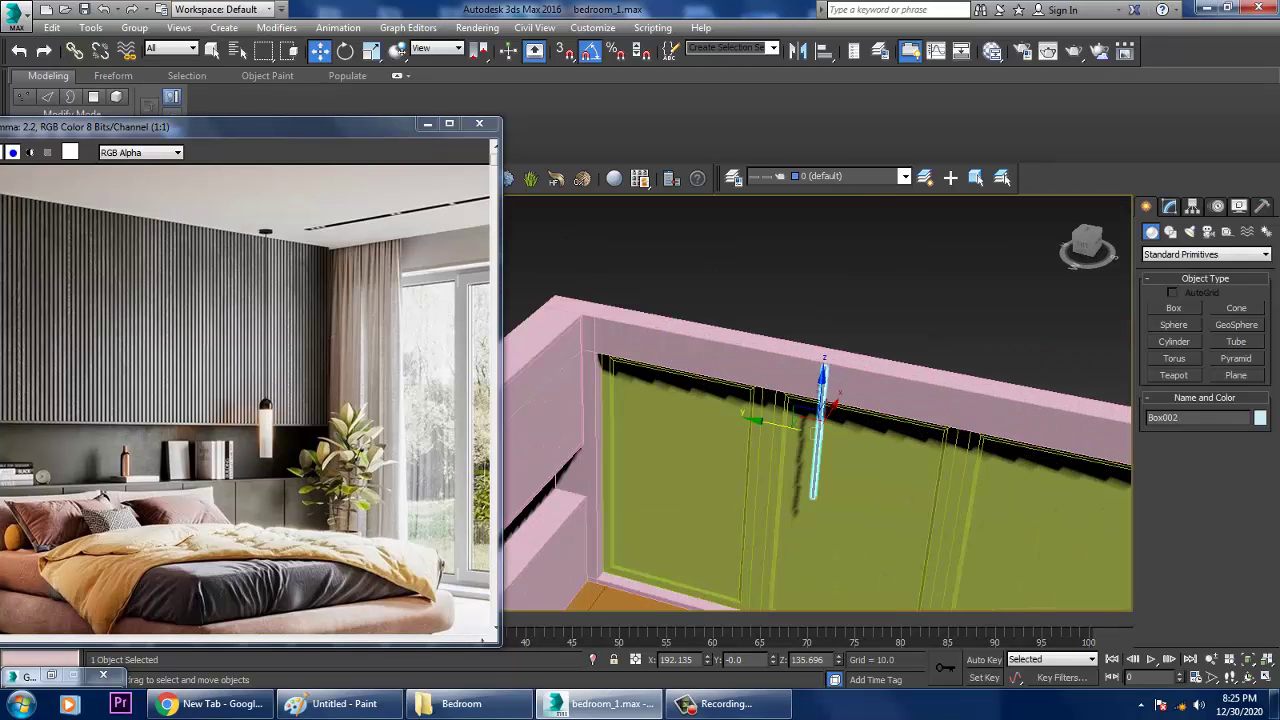
{"action": "scroll", "coordinate": [640, 400], "scroll_direction": "up", "scroll_amount": 5}
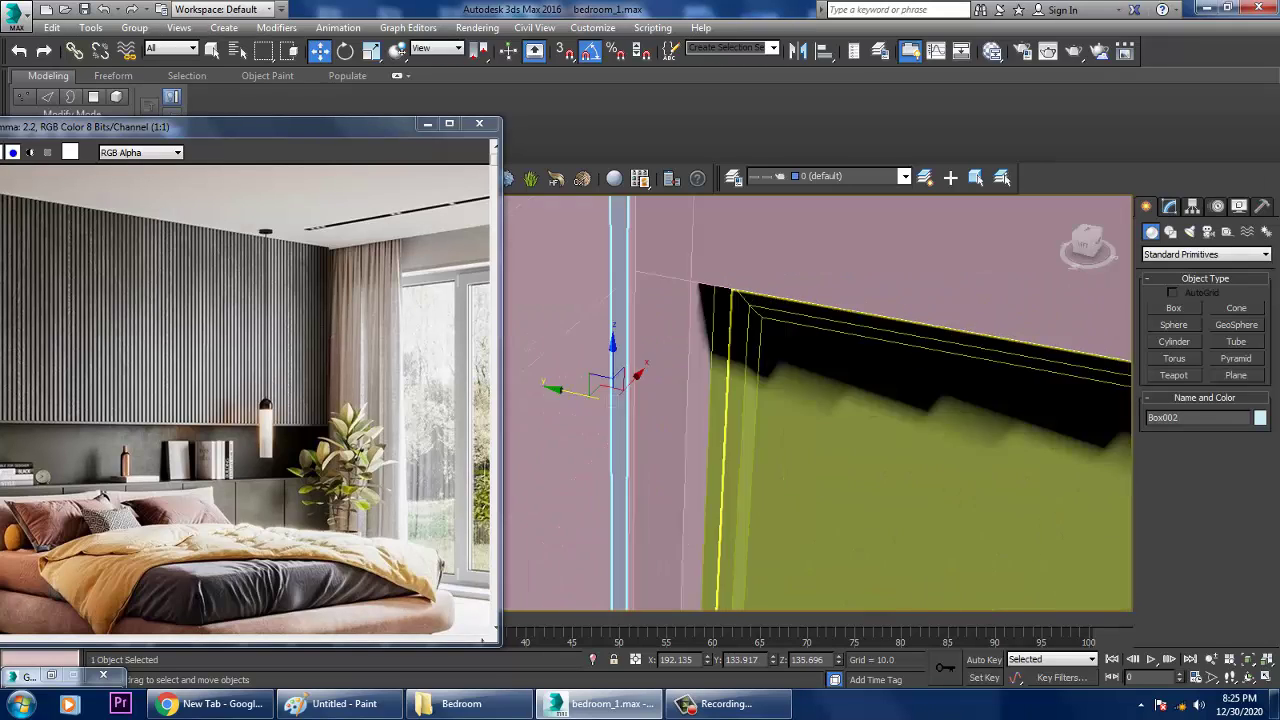
{"action": "scroll", "coordinate": [640, 400], "scroll_direction": "down", "scroll_amount": 3}
{"action": "middle_click_drag", "start_coordinate": [817, 400], "coordinate": [840, 430], "text": "alt"}
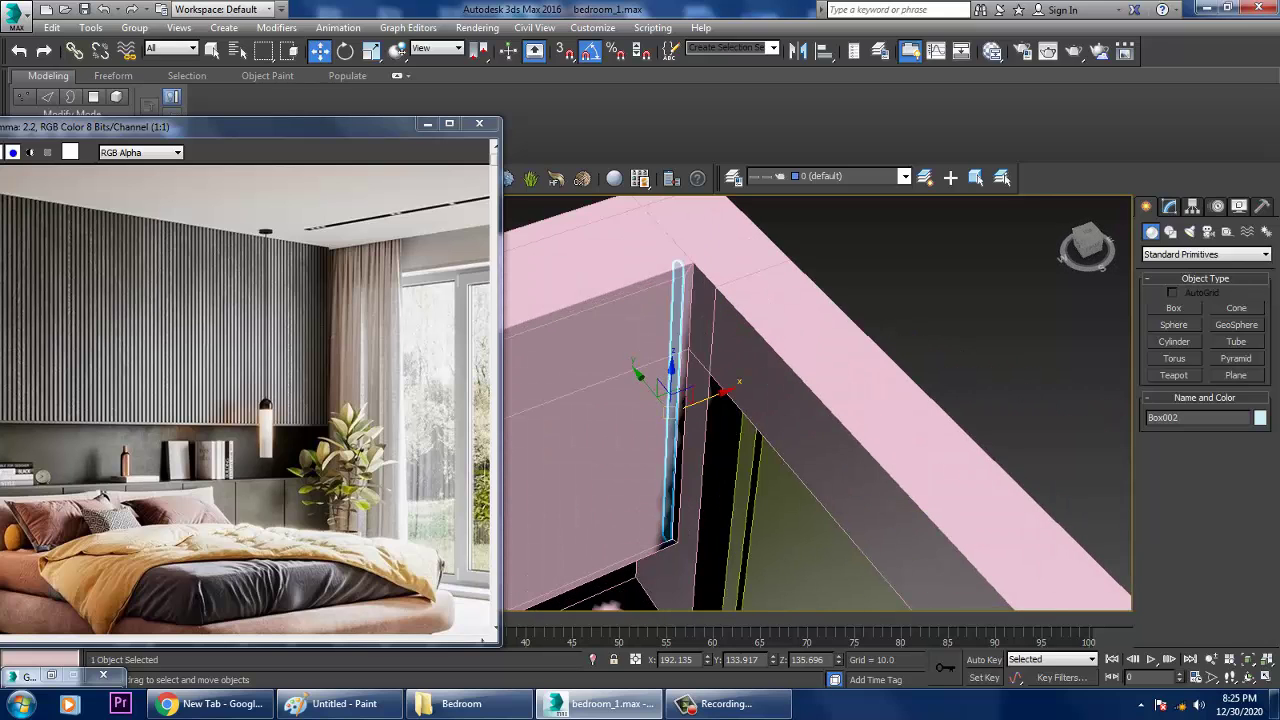
{"action": "left_click_drag", "start_coordinate": [700, 390], "coordinate": [614, 418]}
{"action": "scroll", "coordinate": [640, 400], "scroll_direction": "up", "scroll_amount": 5}
{"action": "scroll", "coordinate": [820, 400], "scroll_direction": "down", "scroll_amount": 4}
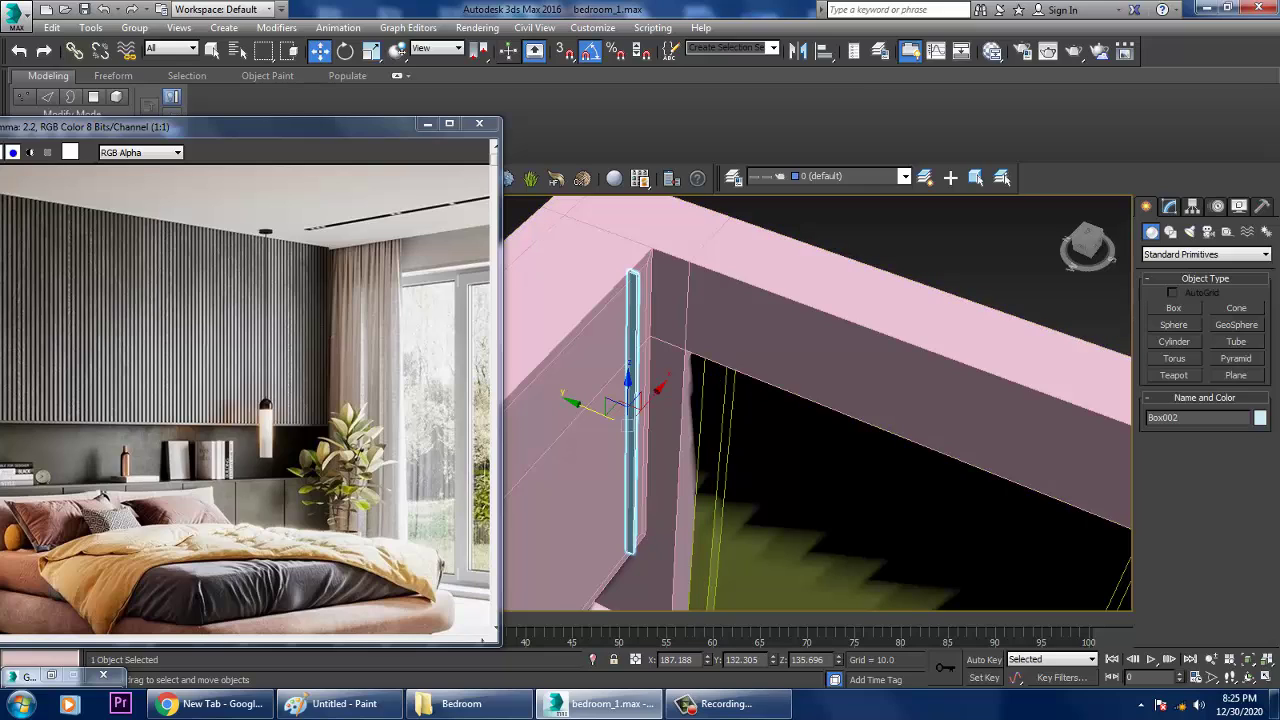
{"action": "key", "text": "e"}
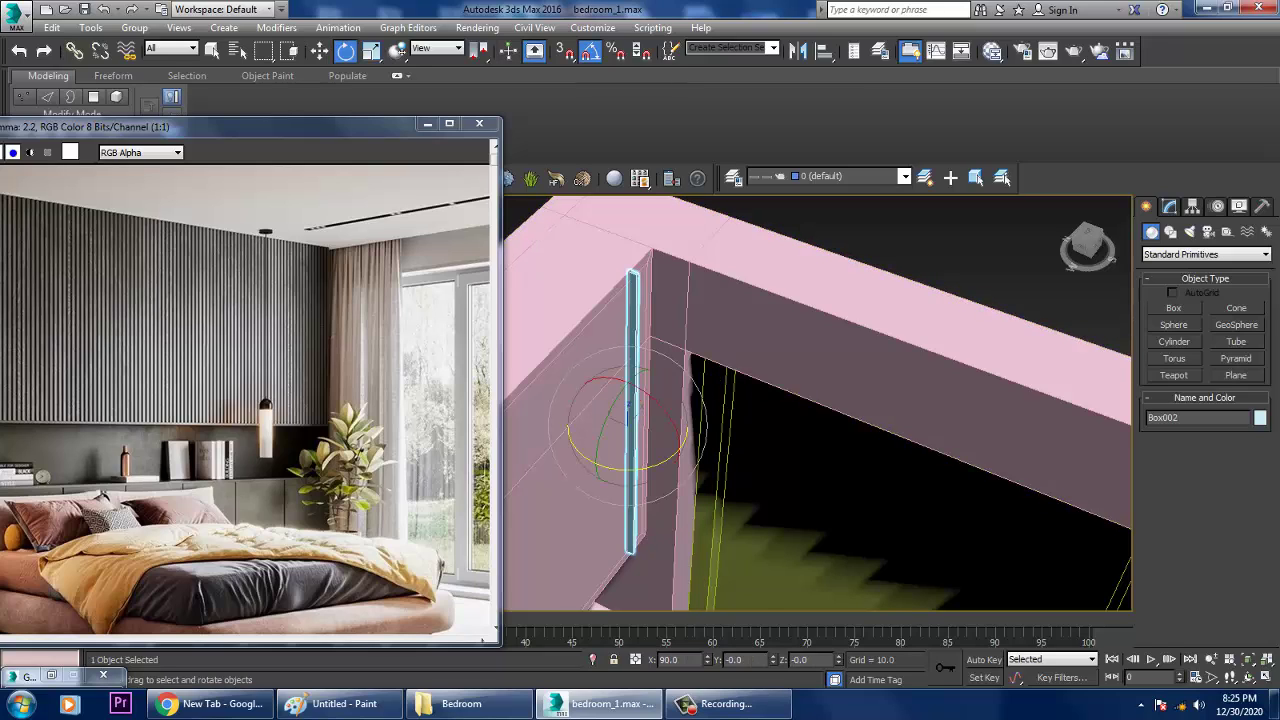
{"action": "left_click_drag", "start_coordinate": [645, 455], "coordinate": [630, 468]}
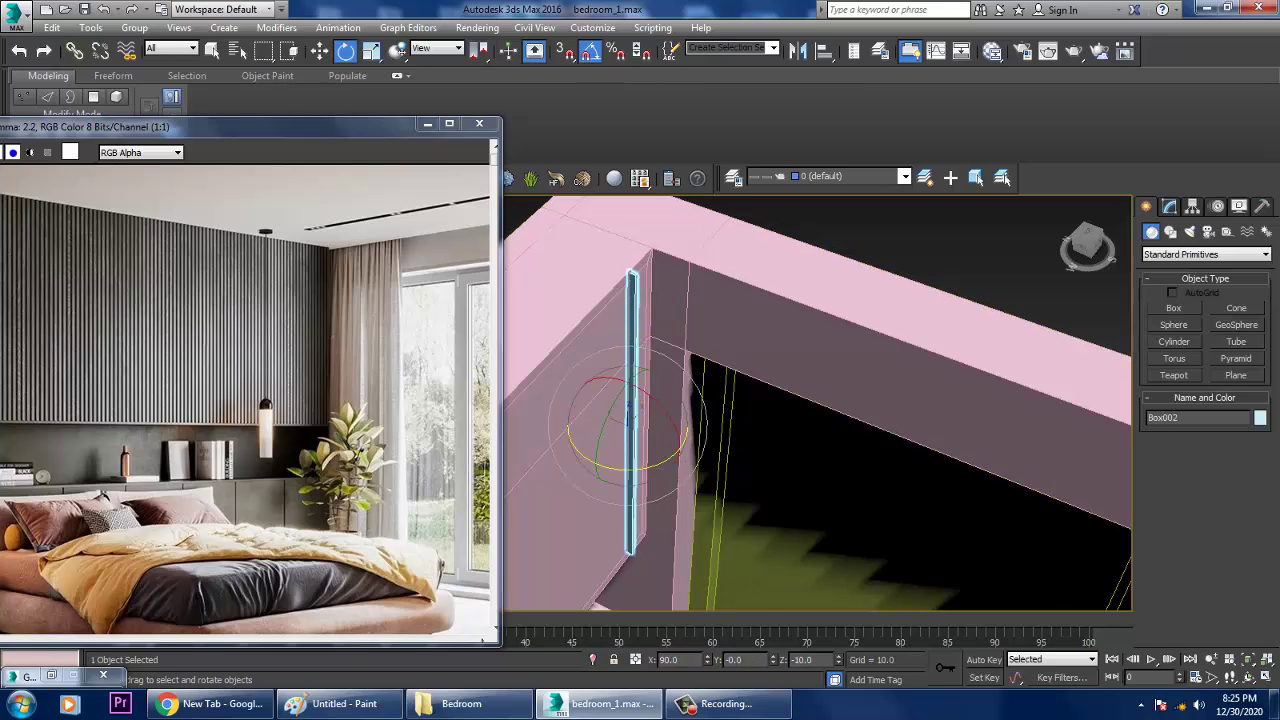
Check the grid and snap settings, then nudge Box002 along Y toward the wall
{"action": "key", "text": "alt+f"}
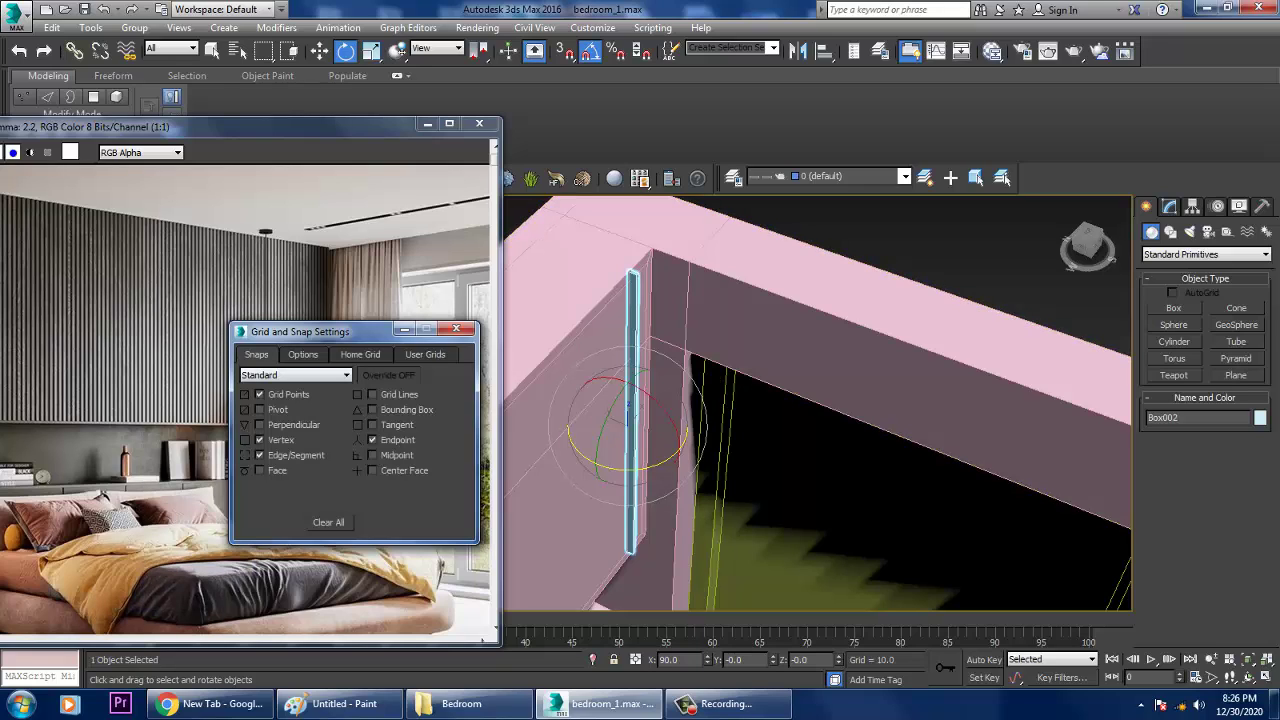
{"action": "key", "text": "ctrl+Tab"}
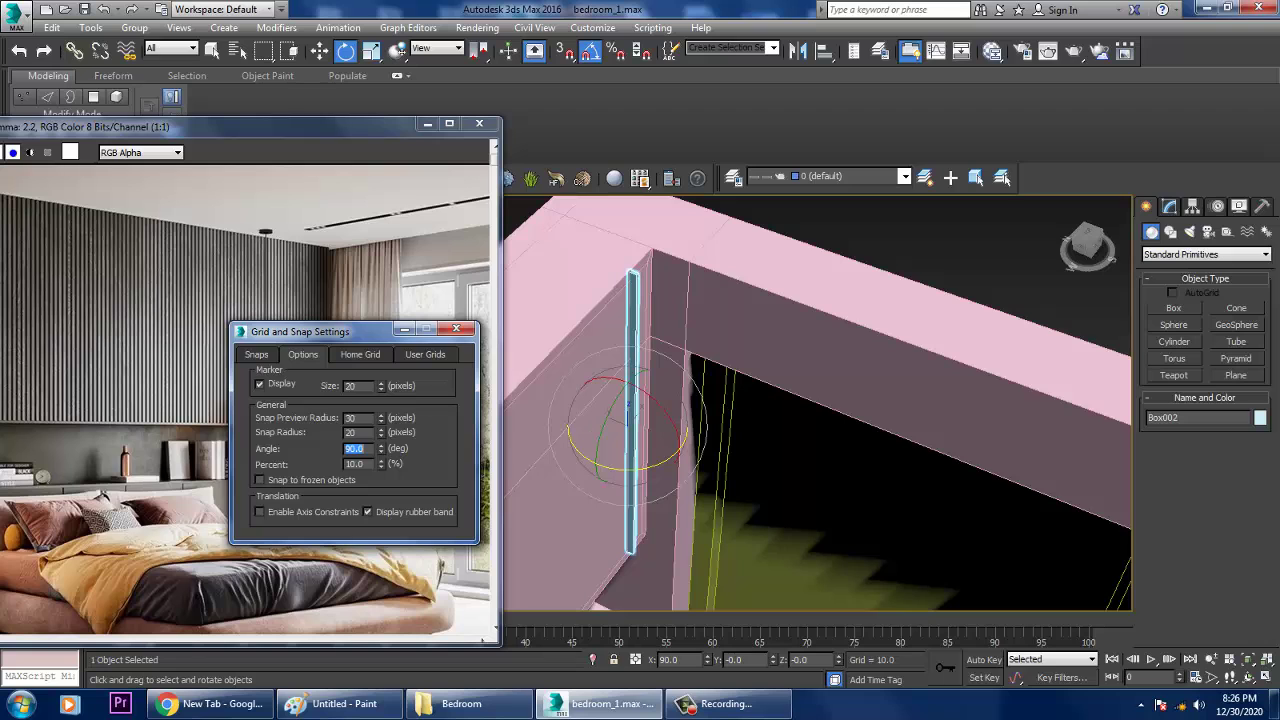
{"action": "left_click", "coordinate": [456, 329]}
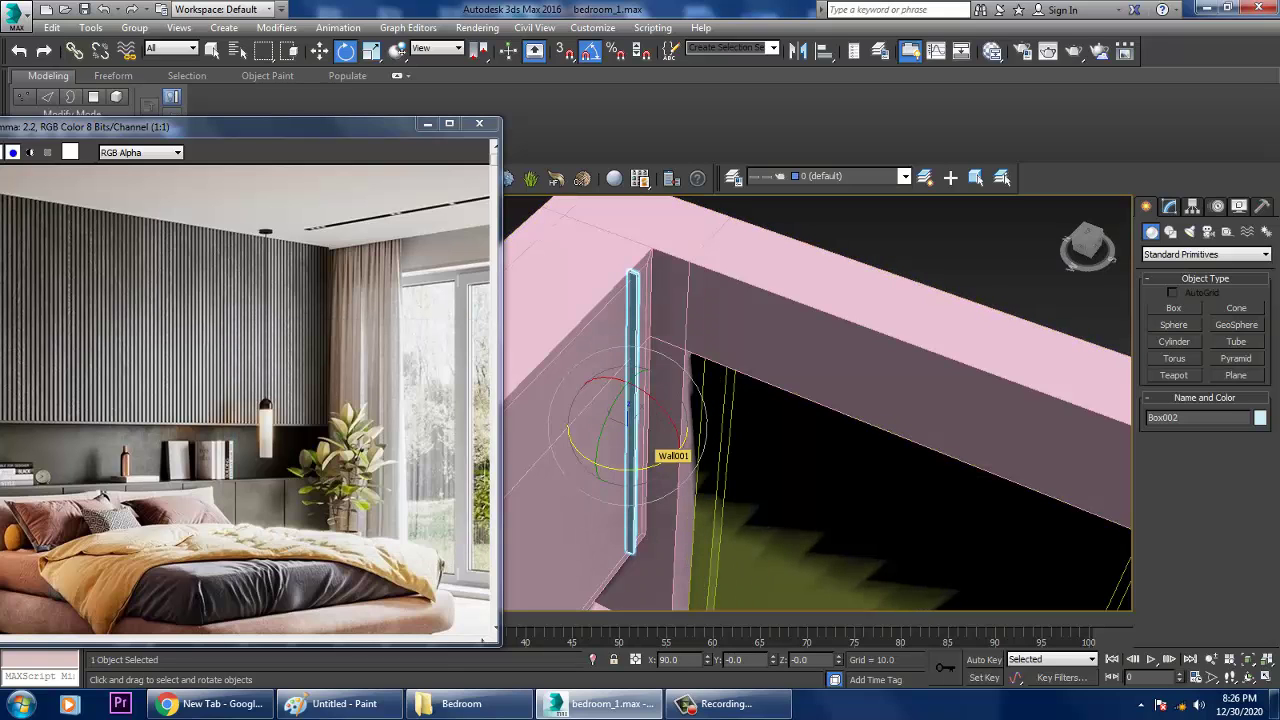
{"action": "key", "text": "w"}
{"action": "scroll", "coordinate": [817, 403], "scroll_direction": "up", "scroll_amount": 5}
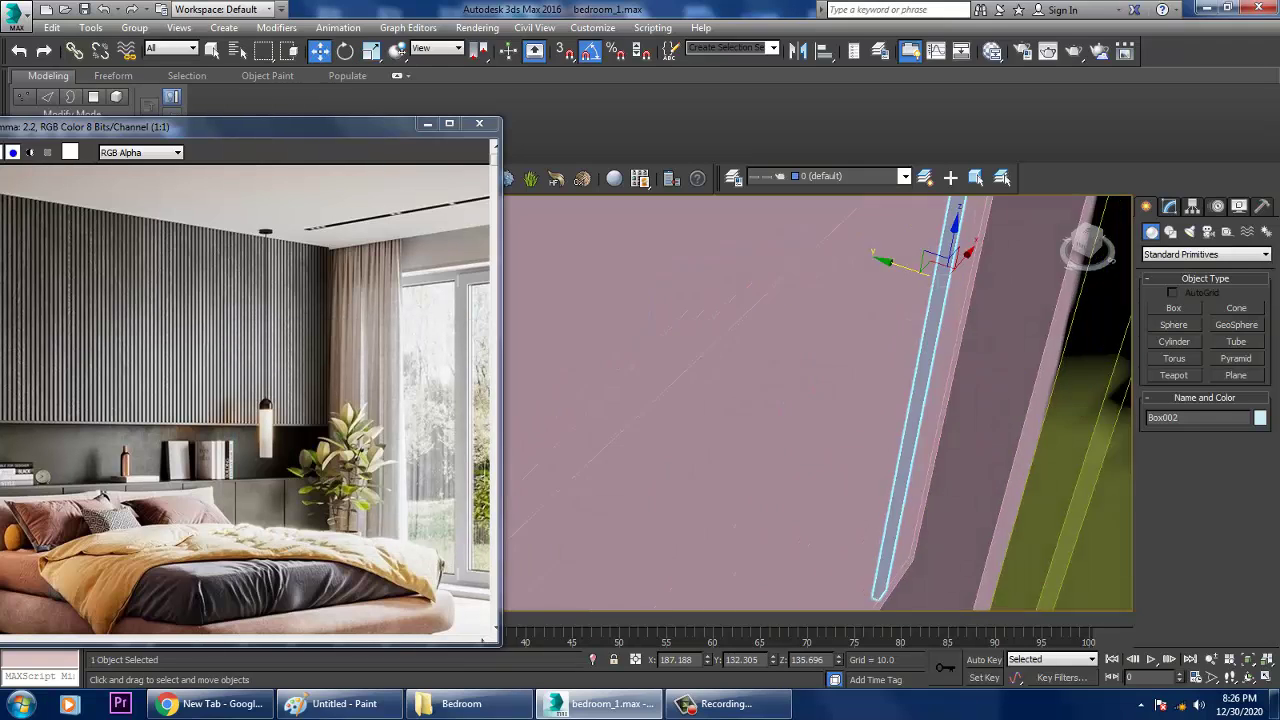
{"action": "scroll", "coordinate": [817, 403], "scroll_direction": "up", "scroll_amount": 1}
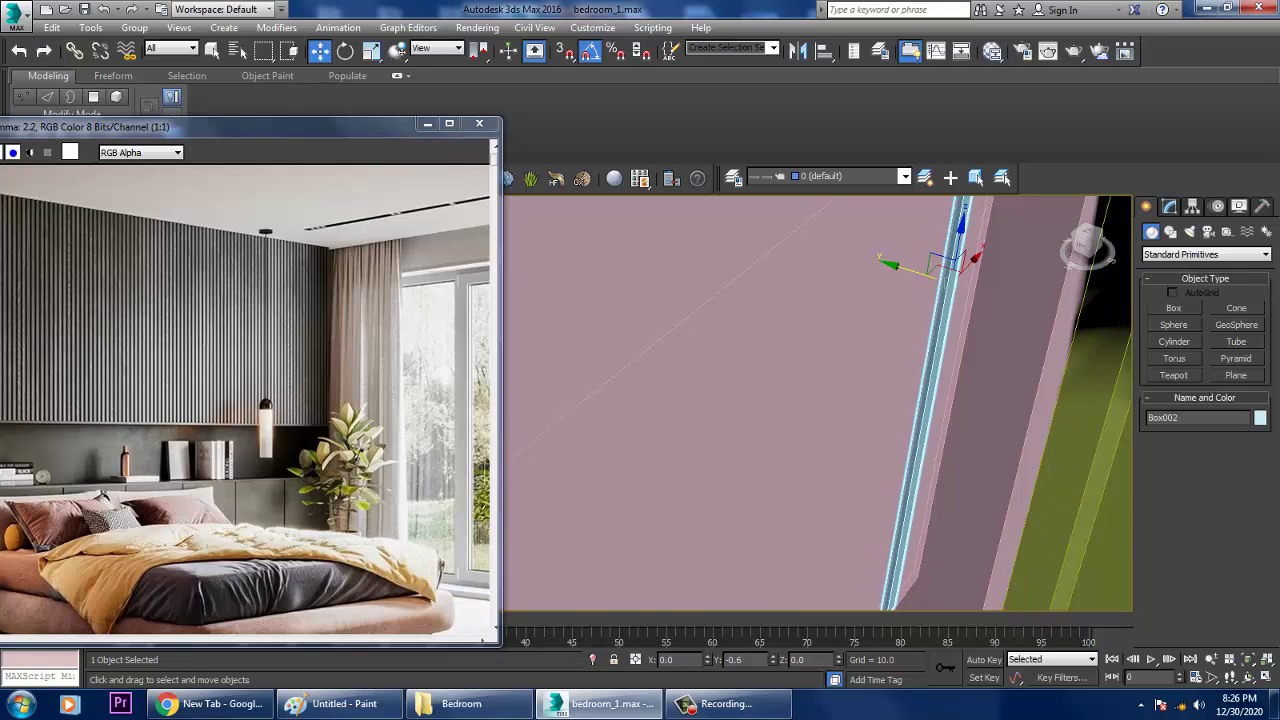
{"action": "scroll", "coordinate": [817, 403], "scroll_direction": "up", "scroll_amount": 3}
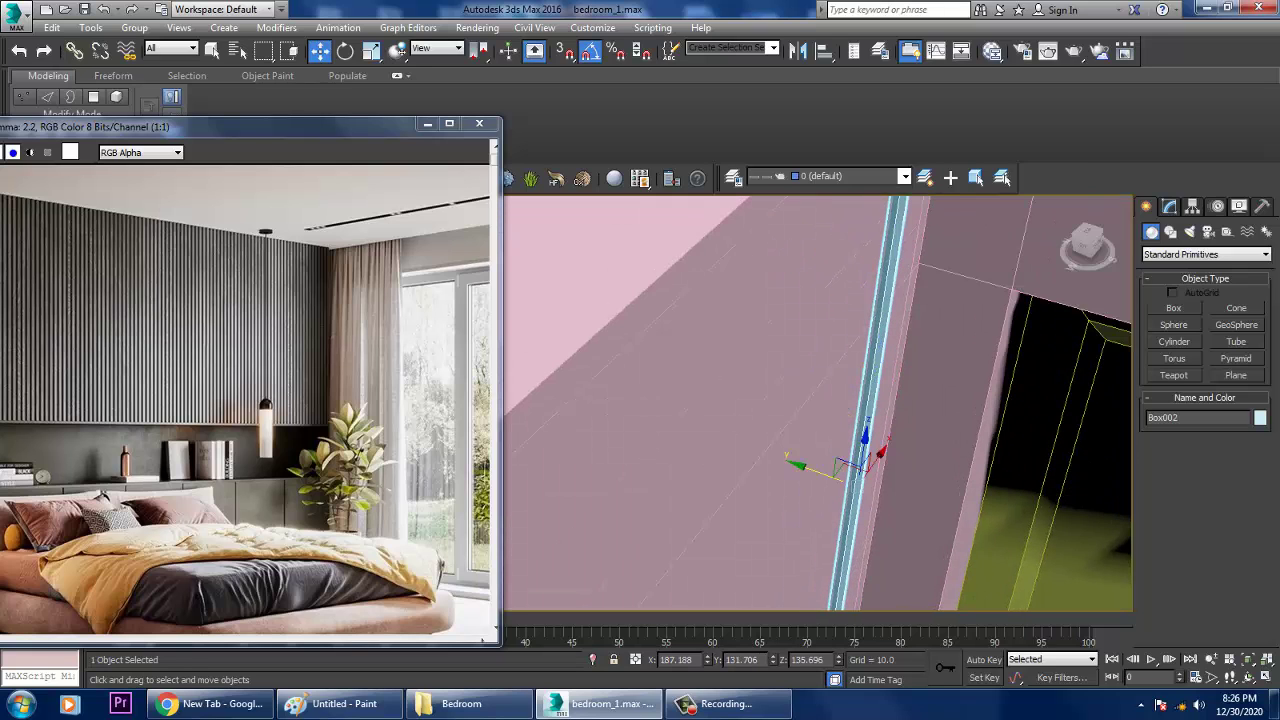
{"action": "left_click_drag", "start_coordinate": [820, 468], "coordinate": [817, 459]}
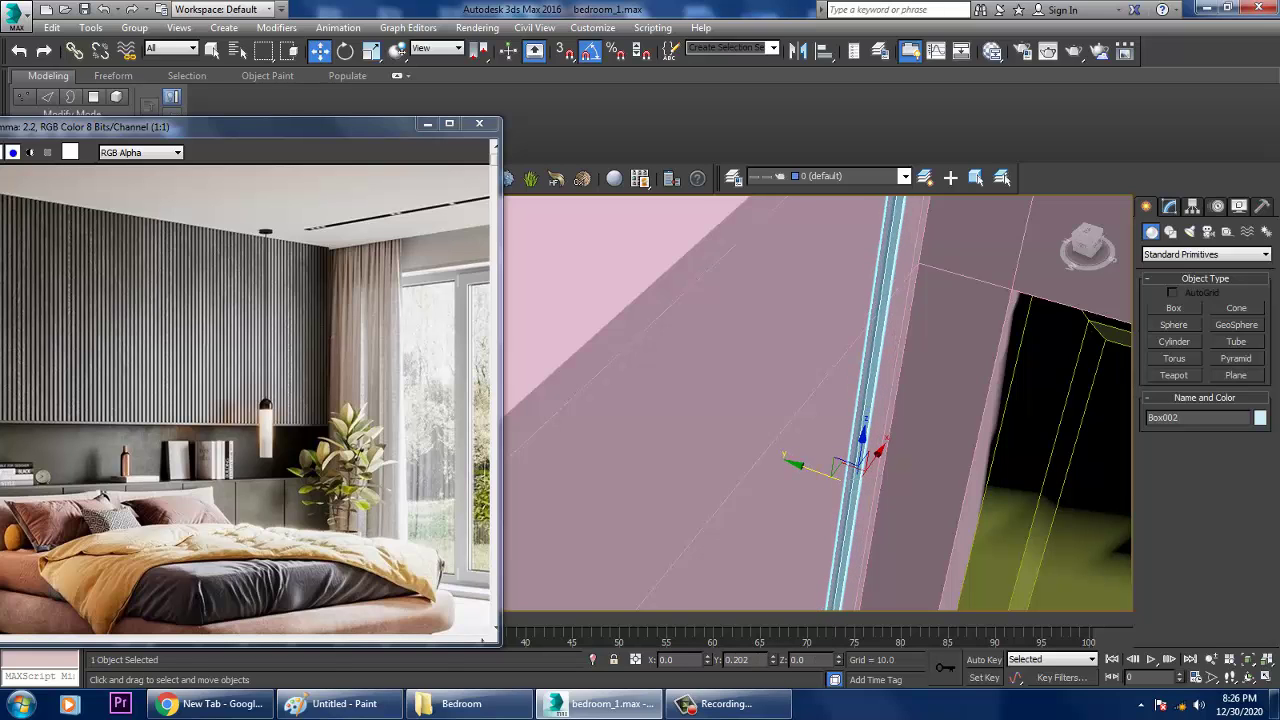
Slide Box002 along X to 191.115 and view it in the maximized Front viewport
{"action": "scroll", "coordinate": [817, 459], "scroll_direction": "down", "scroll_amount": 3}
{"action": "scroll", "coordinate": [813, 289], "scroll_direction": "up", "scroll_amount": 6}
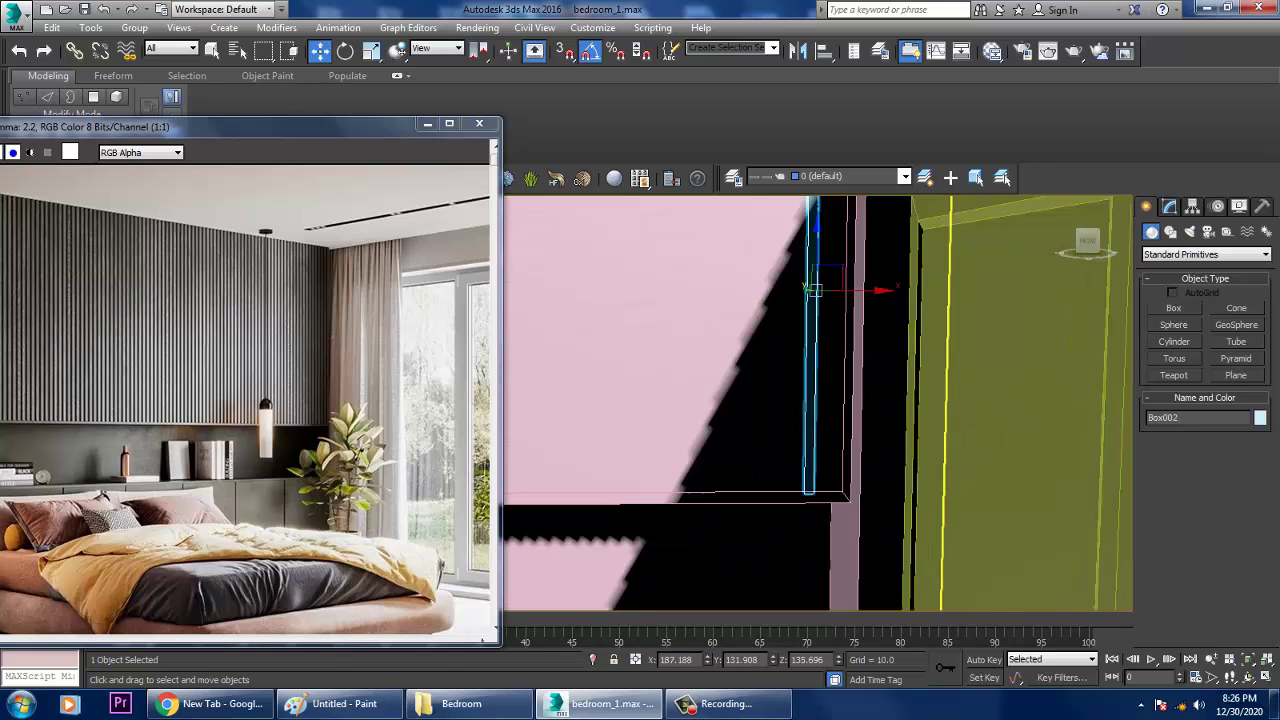
{"action": "middle_click_drag", "start_coordinate": [813, 289], "coordinate": [832, 387]}
{"action": "left_click_drag", "start_coordinate": [832, 387], "coordinate": [852, 387]}
{"action": "middle_click_drag", "start_coordinate": [852, 387], "coordinate": [830, 385], "text": "alt"}
{"action": "key", "text": "r"}
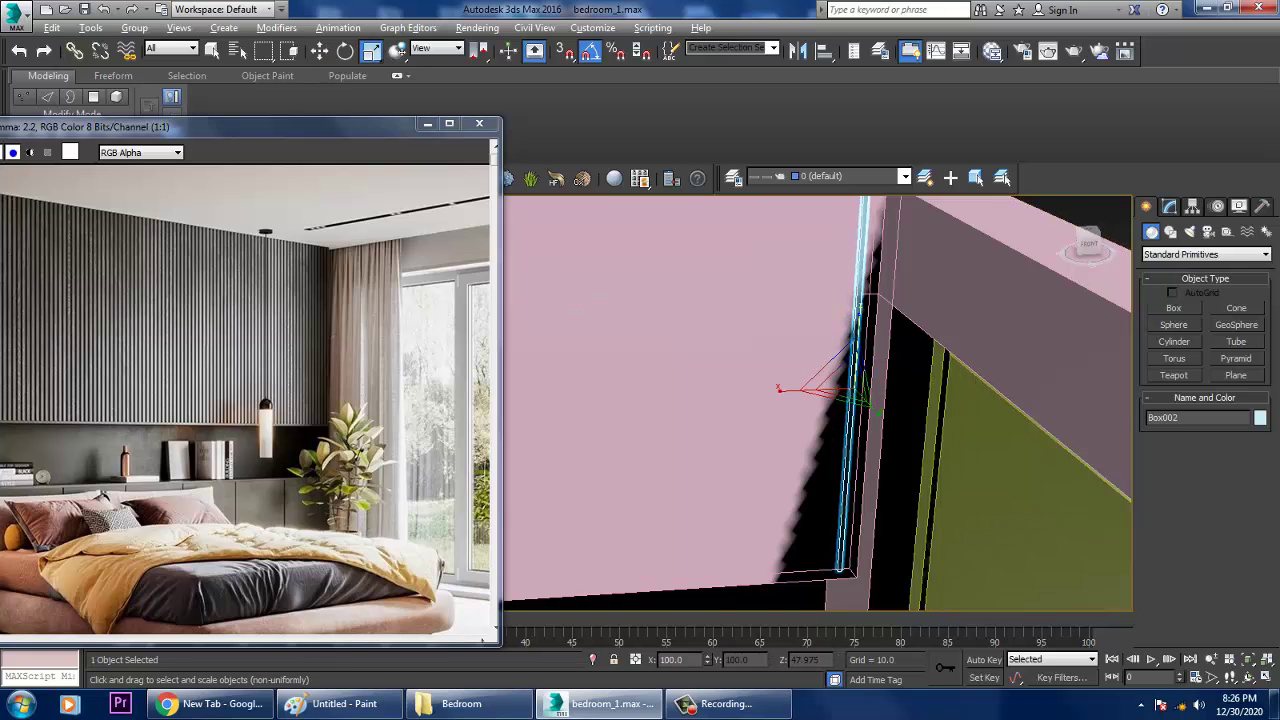
{"action": "middle_click_drag", "start_coordinate": [830, 385], "coordinate": [600, 400], "text": "alt"}
{"action": "key", "text": "r"}
{"action": "key", "text": "w"}
{"action": "key", "text": "alt+w"}
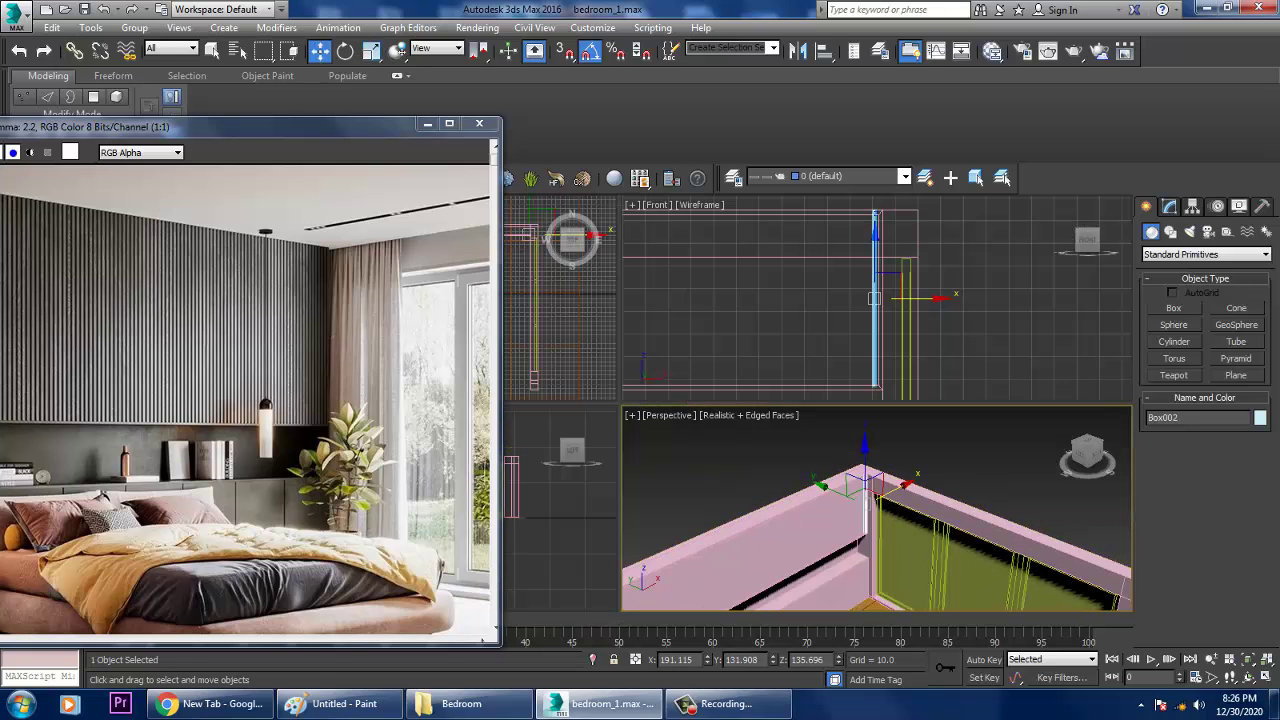
{"action": "key", "text": "alt+w"}
{"action": "scroll", "coordinate": [818, 403], "scroll_direction": "up", "scroll_amount": 5}
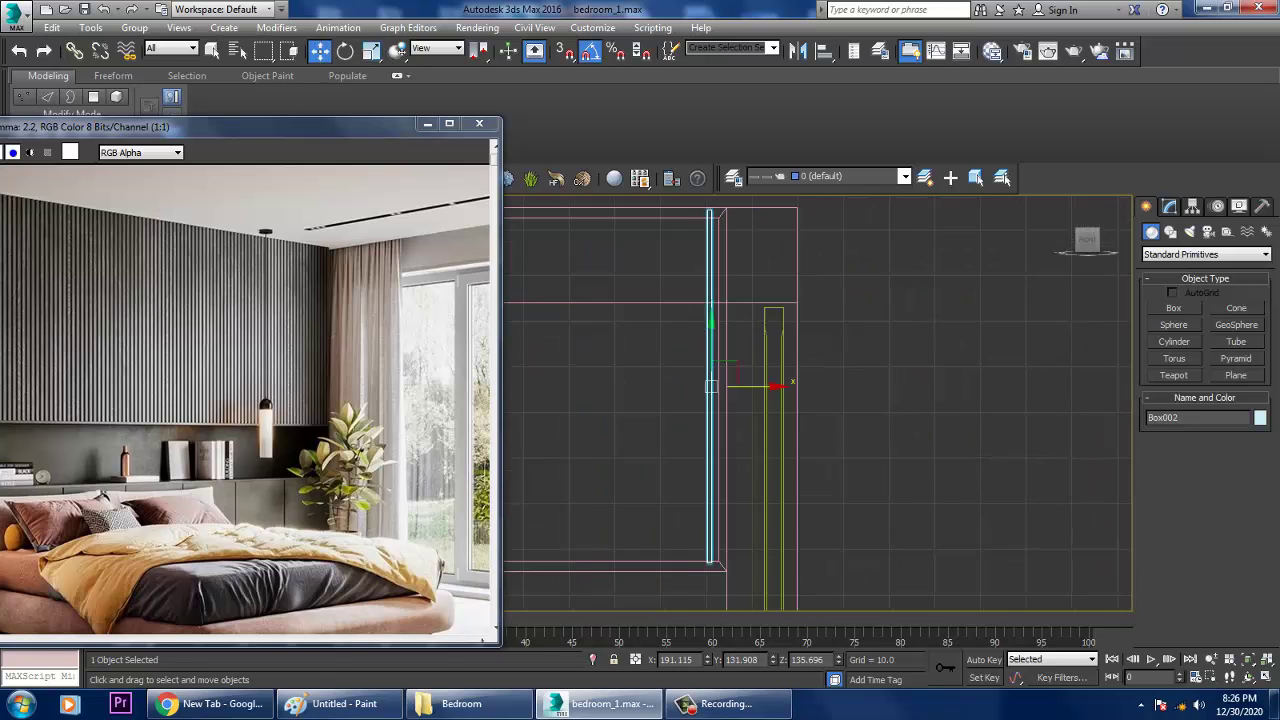
Clone Box002 sideways along X into 100 copies along the wall
{"action": "mouse_move", "coordinate": [740, 405]}
{"action": "left_mouse_down"}
{"action": "mouse_move", "coordinate": [720, 405]}
{"action": "mouse_move", "coordinate": [733, 405]}
{"action": "left_mouse_up"}
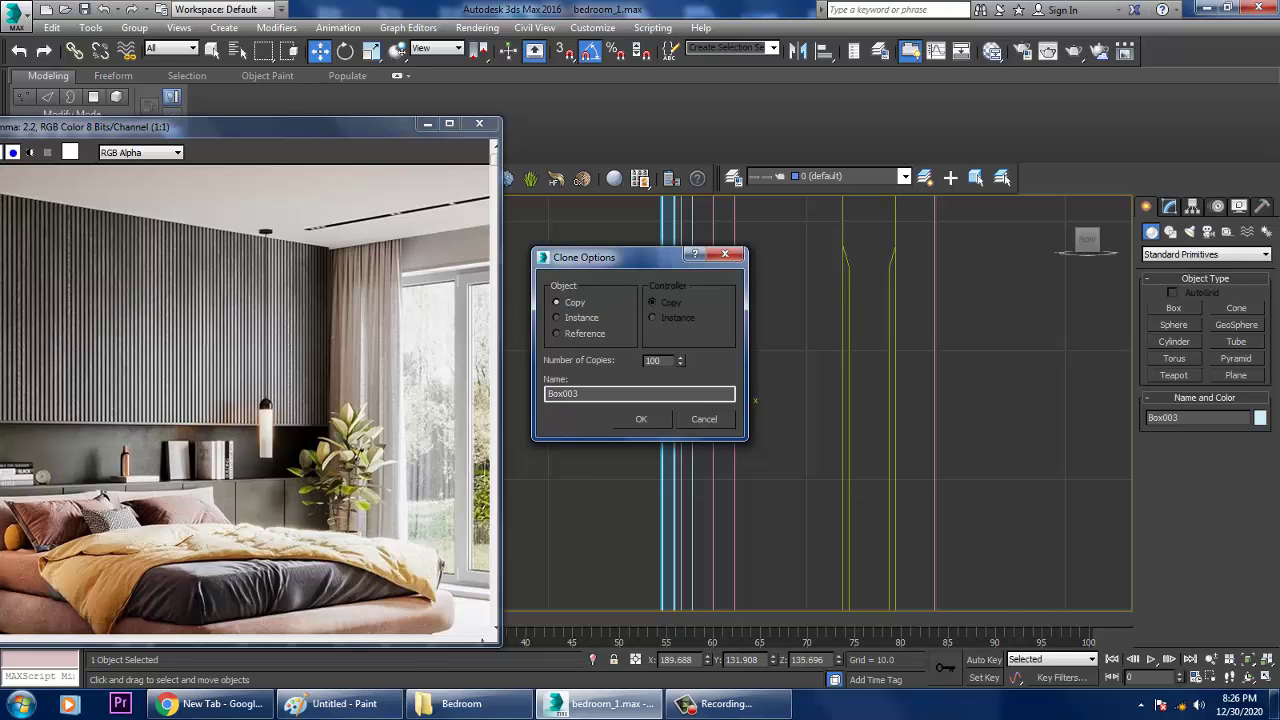
{"action": "key", "text": "Return"}
{"action": "scroll", "coordinate": [816, 404], "scroll_direction": "down", "scroll_amount": 4}
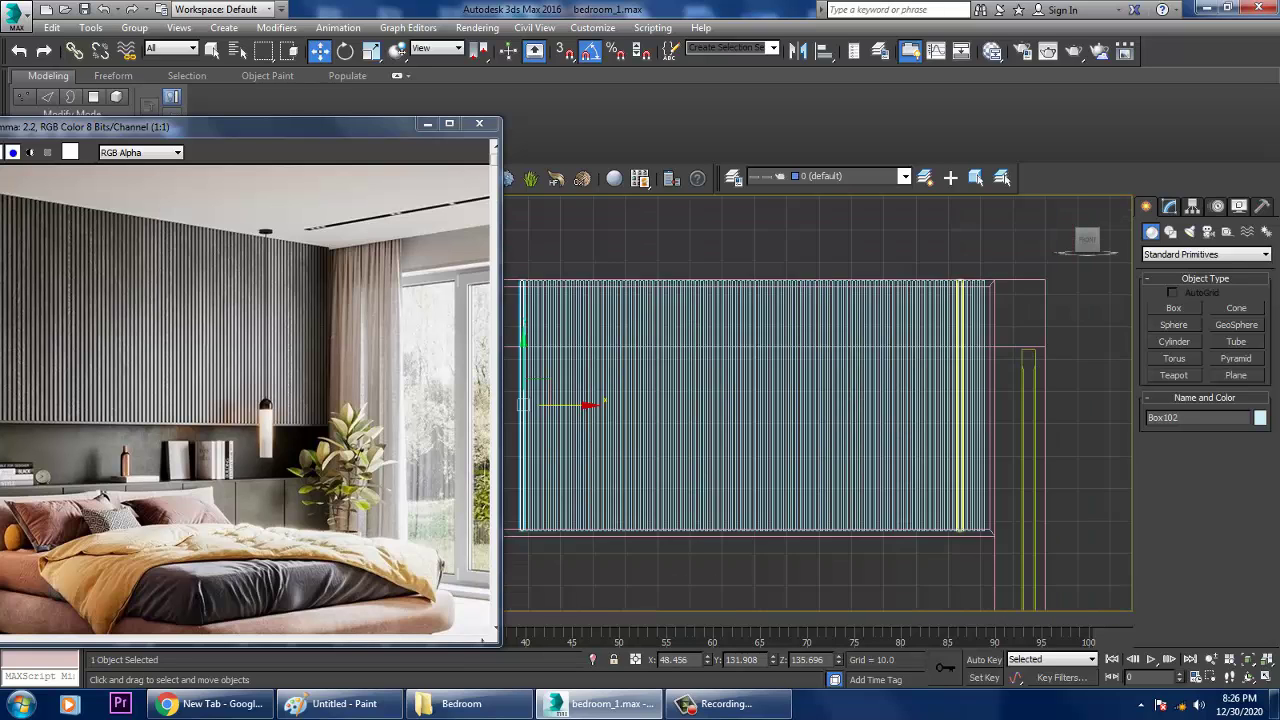
{"action": "scroll", "coordinate": [816, 404], "scroll_direction": "up", "scroll_amount": 3}
{"action": "scroll", "coordinate": [816, 404], "scroll_direction": "down", "scroll_amount": 4}
{"action": "middle_click_drag", "start_coordinate": [960, 404], "coordinate": [820, 404]}
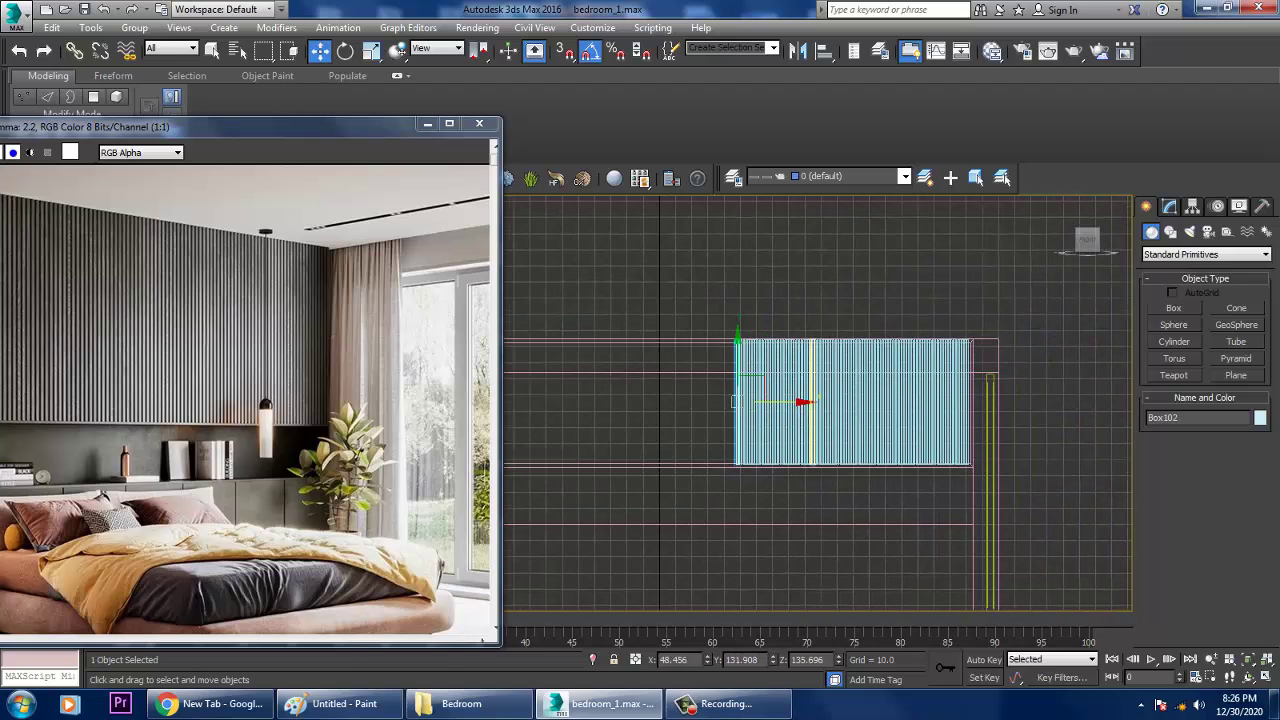
{"action": "scroll", "coordinate": [1000, 385], "scroll_direction": "up", "scroll_amount": 3}
{"action": "middle_click_drag", "start_coordinate": [960, 404], "coordinate": [786, 428]}
{"action": "middle_click_drag", "start_coordinate": [1000, 475], "coordinate": [860, 475]}
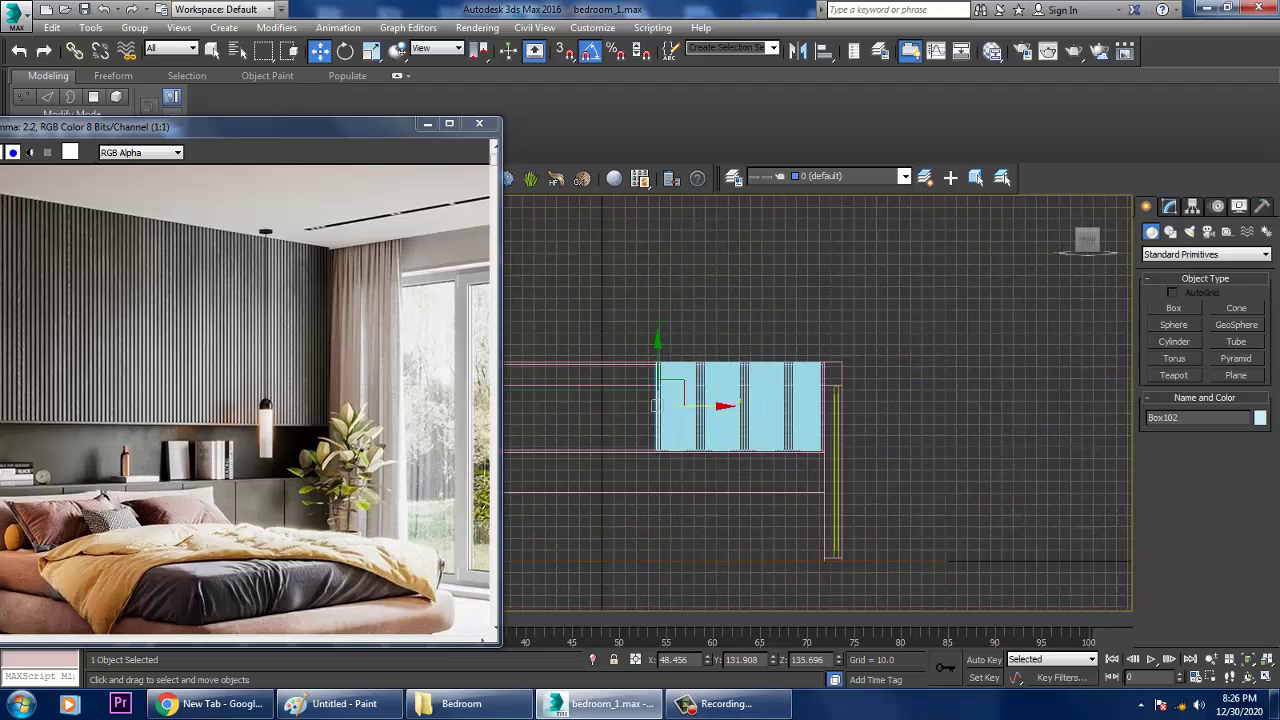
{"action": "scroll", "coordinate": [860, 475], "scroll_direction": "up", "scroll_amount": 2}
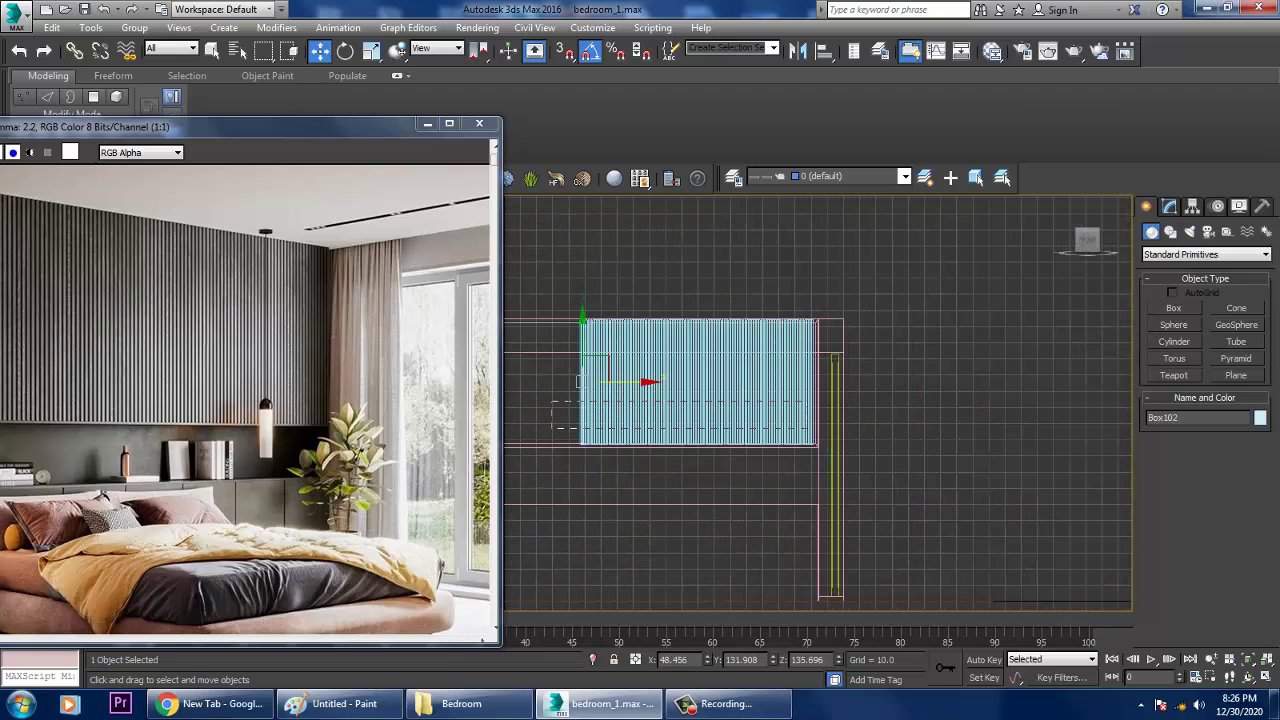
Frame the slats in the maximized Front view, then deselect all and switch to the Left view
{"action": "key", "text": "alt+w"}
{"action": "key", "text": "alt+w"}
{"action": "middle_click_drag", "start_coordinate": [800, 400], "coordinate": [740, 430], "text": "alt"}
{"action": "key", "text": "z"}
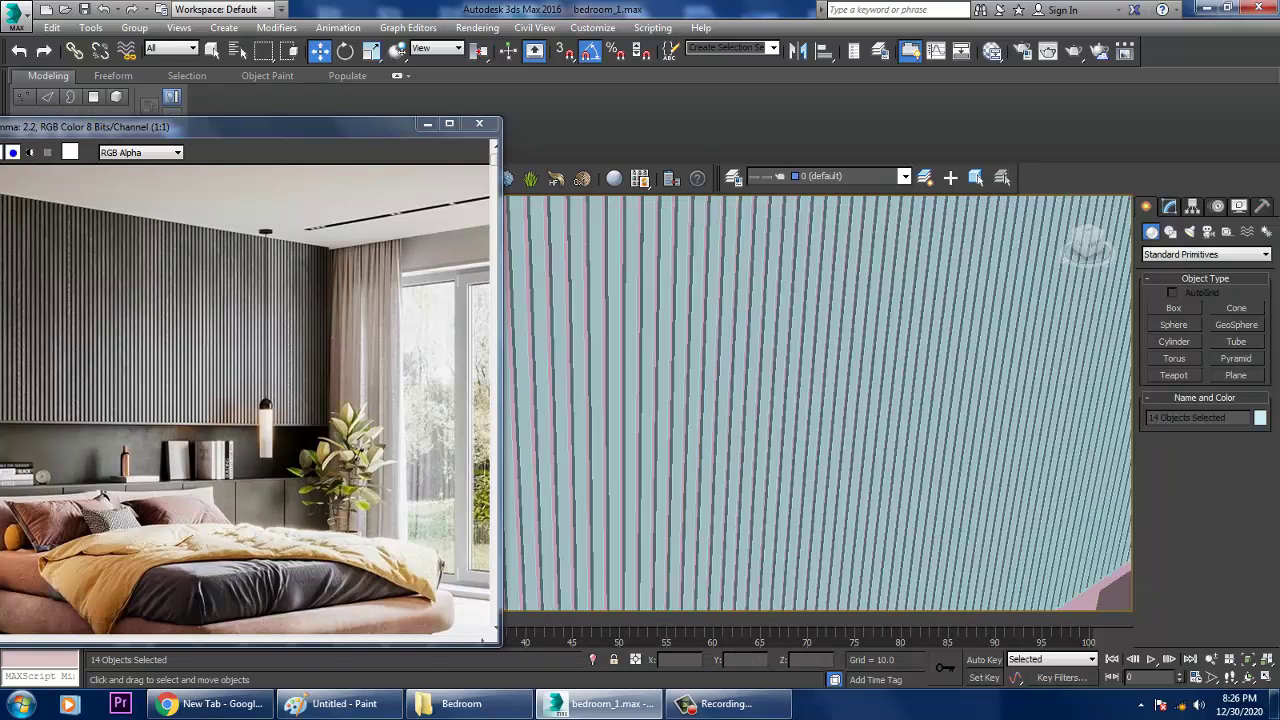
{"action": "scroll", "coordinate": [818, 404], "scroll_direction": "down", "scroll_amount": 8}
{"action": "key", "text": "alt+w"}
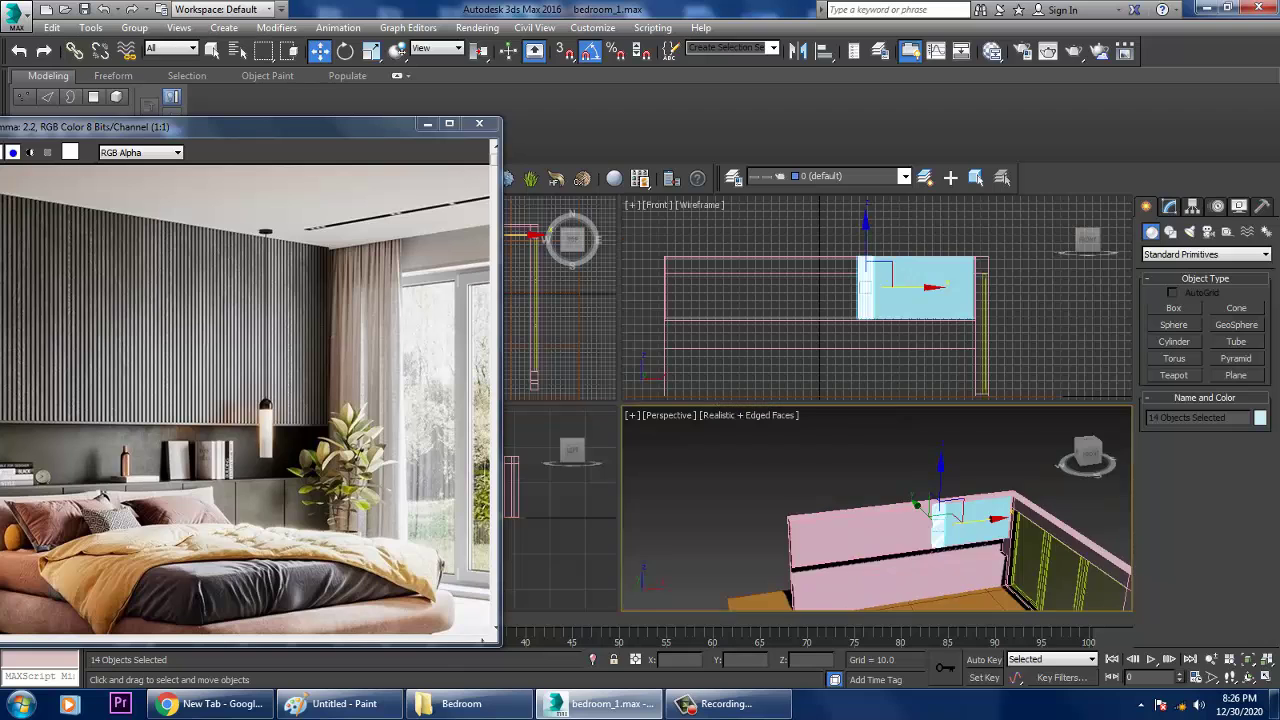
{"action": "key", "text": "alt+w"}
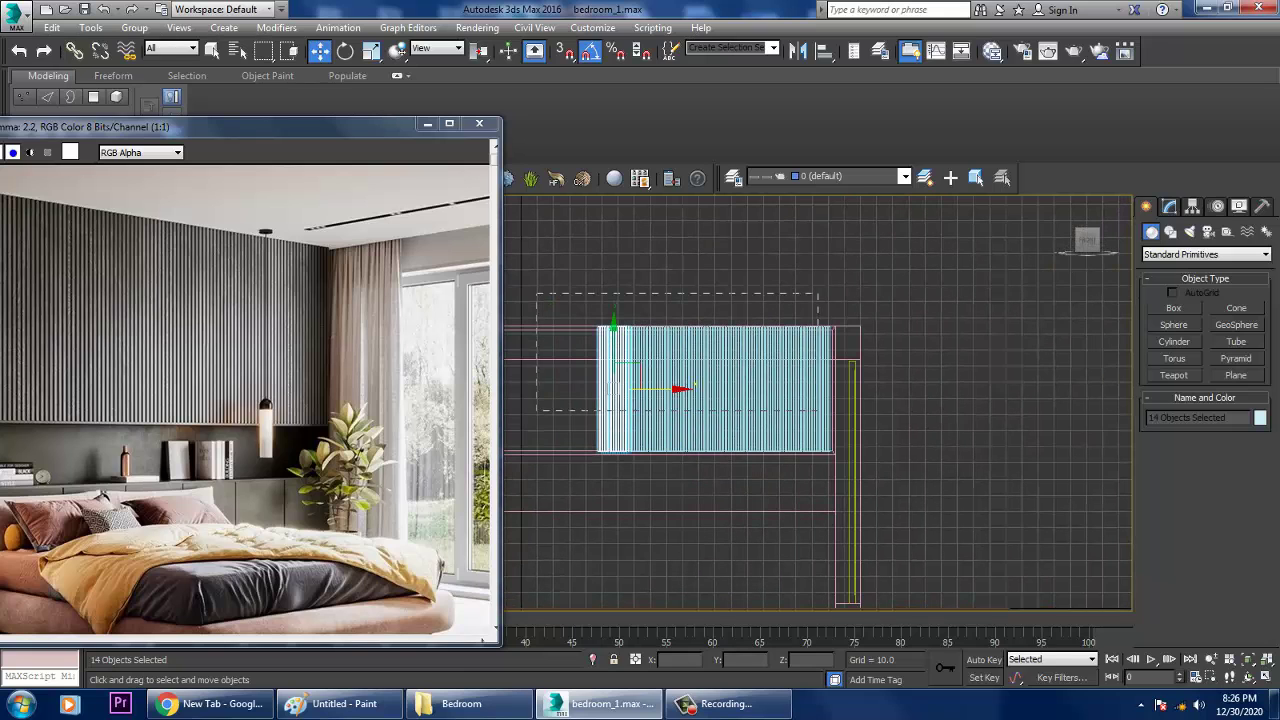
{"action": "left_click_drag", "start_coordinate": [536, 413], "coordinate": [536, 415]}
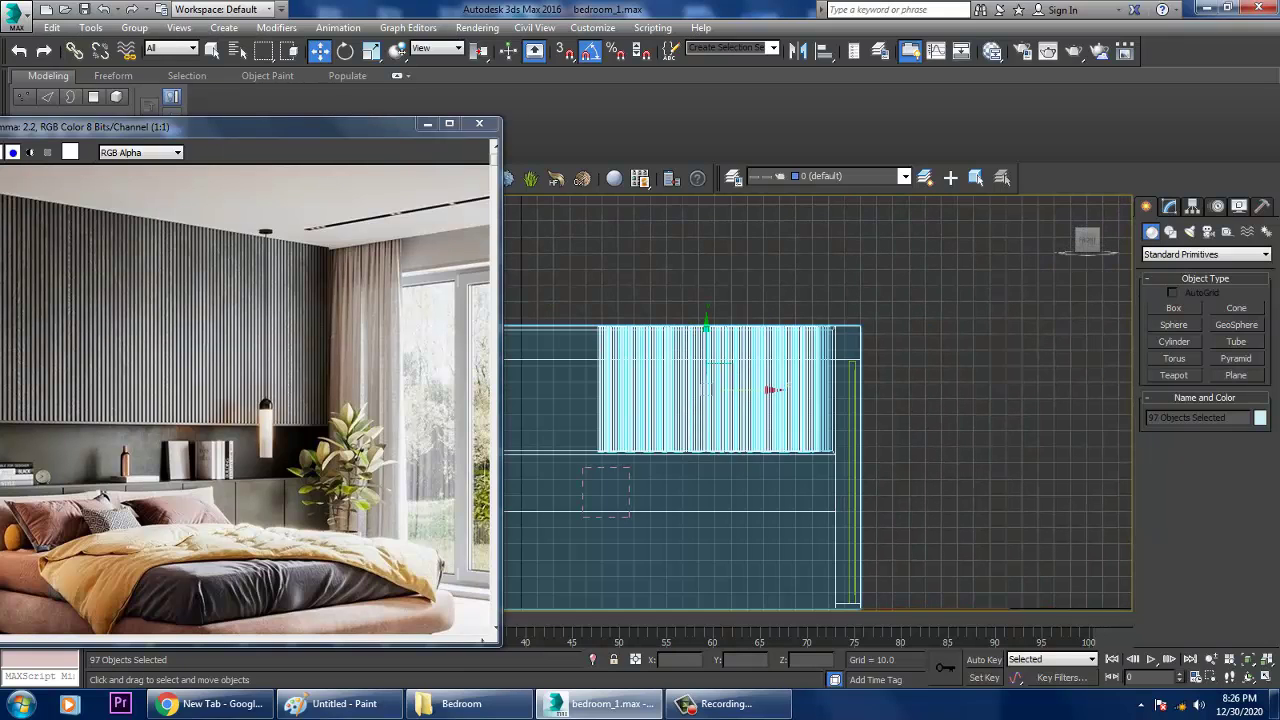
{"action": "left_click_drag", "start_coordinate": [582, 466], "coordinate": [577, 461], "text": "alt"}
{"action": "key", "text": "ctrl+d"}
{"action": "key", "text": "l"}
{"action": "scroll", "coordinate": [800, 400], "scroll_direction": "up", "scroll_amount": 8}
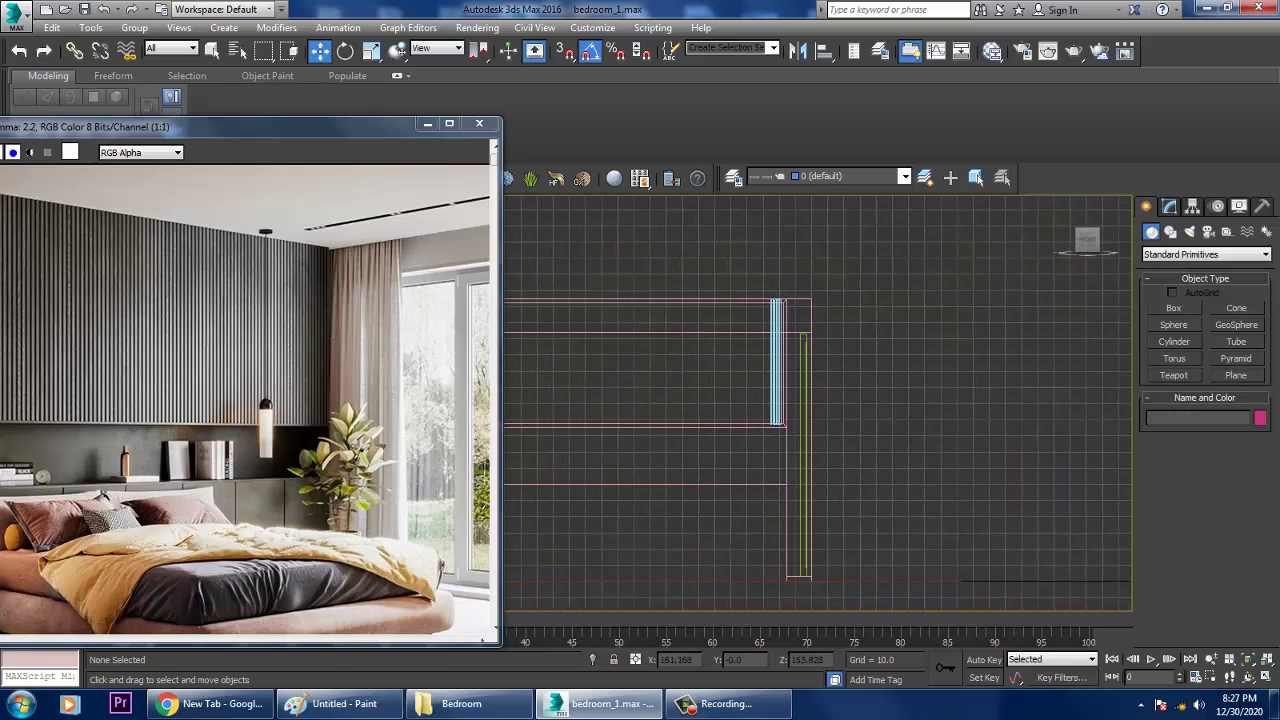
Delete the stray vertical pieces and clone Box002 into 102 copies leftward
{"action": "left_click_drag", "start_coordinate": [731, 398], "coordinate": [835, 428]}
{"action": "key", "text": "Delete"}
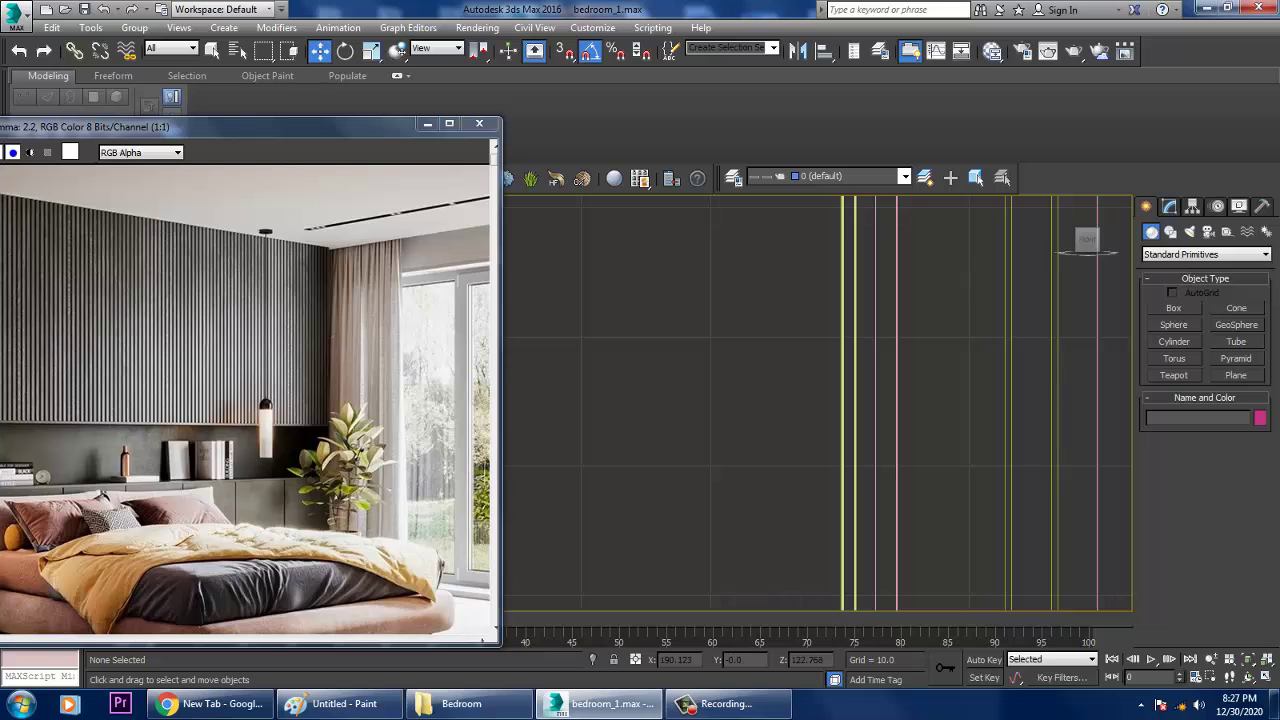
{"action": "left_click", "coordinate": [856, 420]}
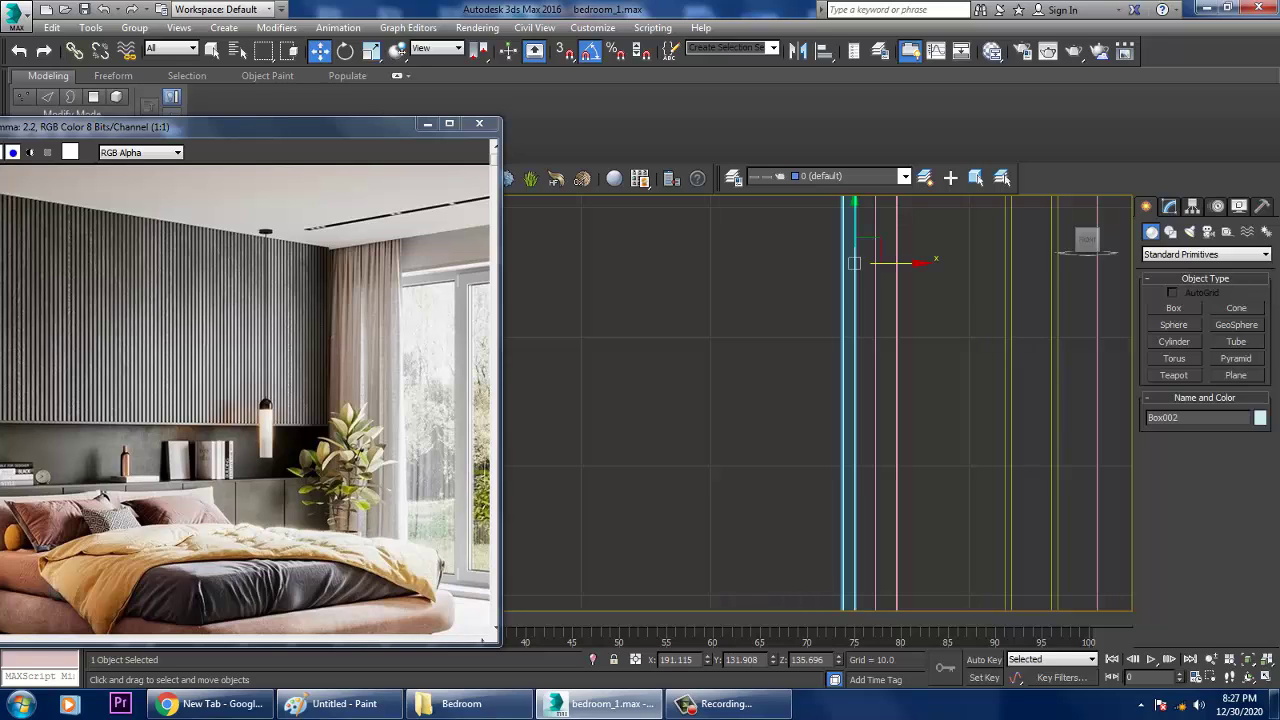
{"action": "left_click_drag", "start_coordinate": [854, 263], "coordinate": [824, 263]}
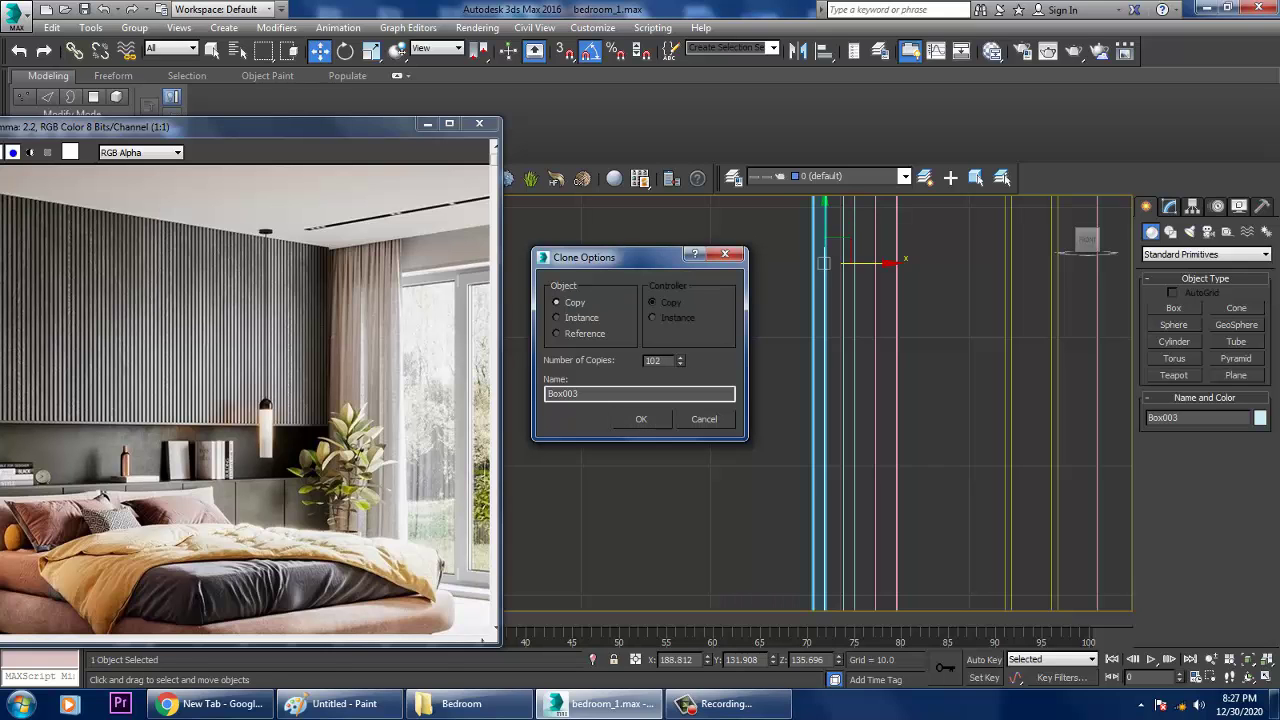
{"action": "key", "text": "Return"}
{"action": "scroll", "coordinate": [818, 403], "scroll_direction": "down", "scroll_amount": 5}
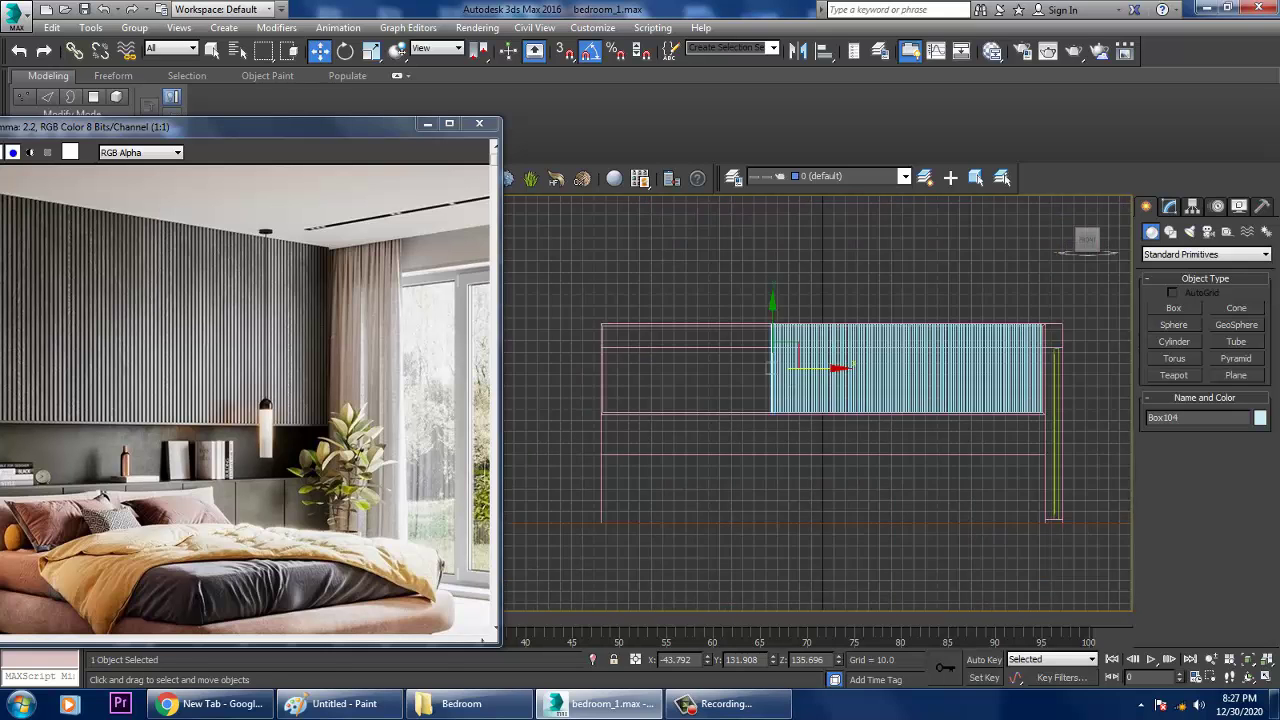
{"action": "scroll", "coordinate": [976, 368], "scroll_direction": "up", "scroll_amount": 5}
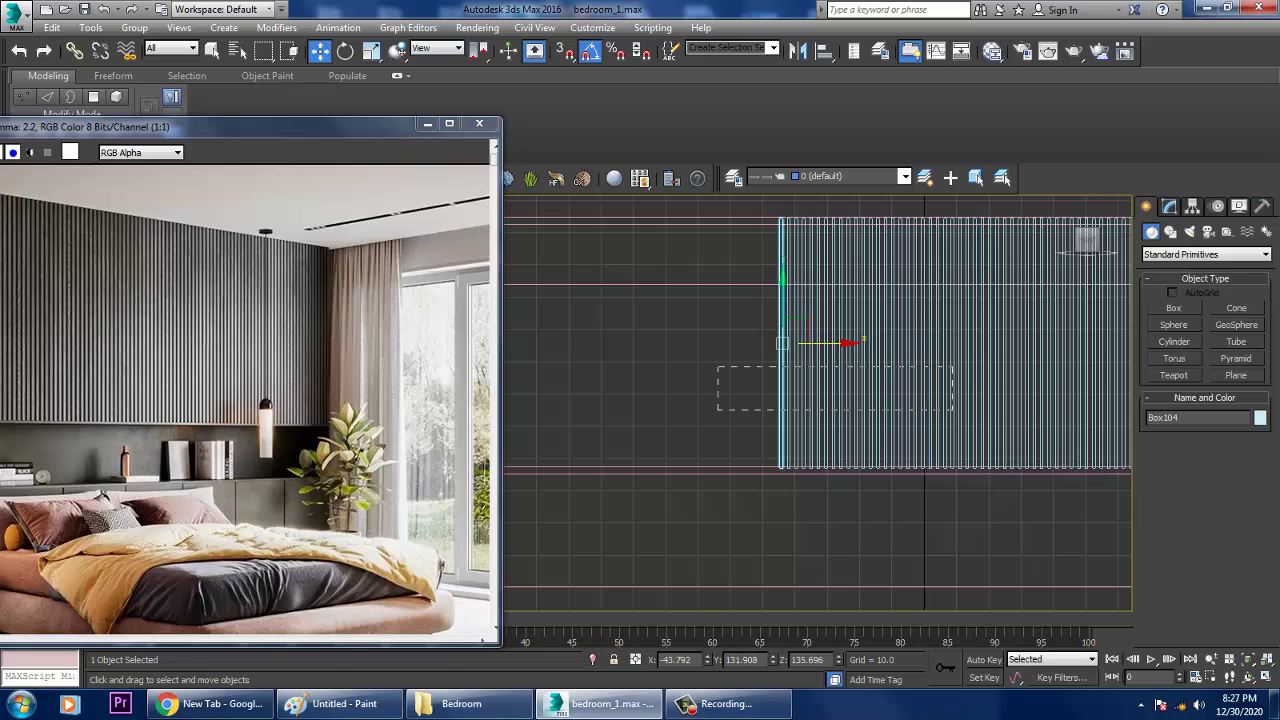
Copy a block of 29 slats further left to extend the row along the wall
{"action": "left_click_drag", "start_coordinate": [952, 410], "coordinate": [957, 410]}
{"action": "left_click_drag", "start_coordinate": [1071, 417], "coordinate": [1071, 417]}
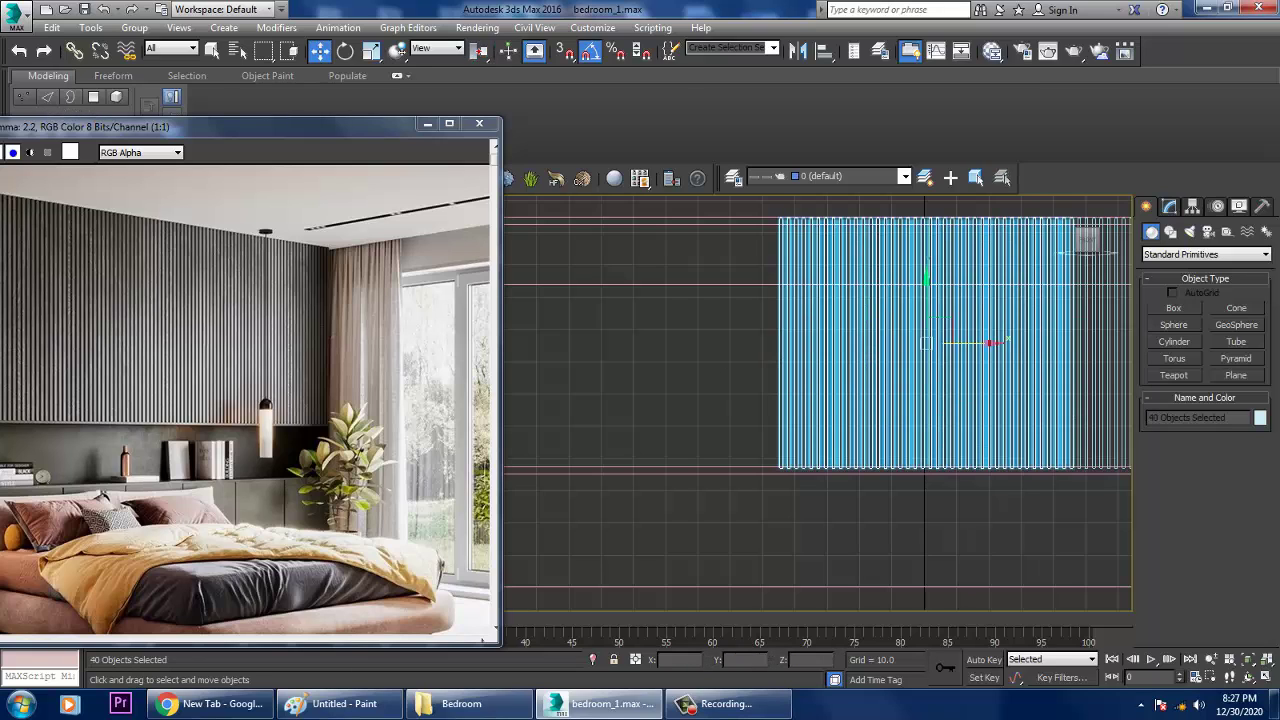
{"action": "mouse_move", "coordinate": [1007, 341]}
{"action": "left_mouse_down"}
{"action": "mouse_move", "coordinate": [690, 341]}
{"action": "mouse_move", "coordinate": [707, 341]}
{"action": "left_mouse_up"}
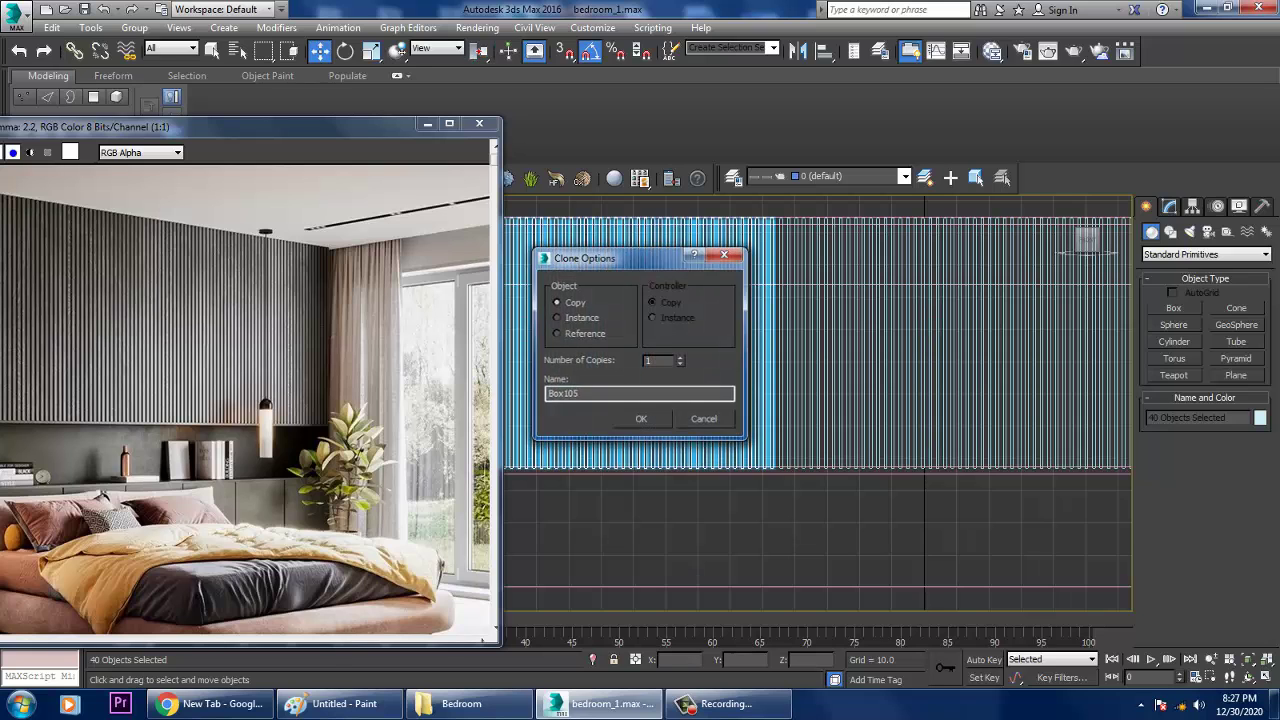
{"action": "left_click", "coordinate": [700, 417]}
{"action": "left_click_drag", "start_coordinate": [990, 408], "coordinate": [990, 408]}
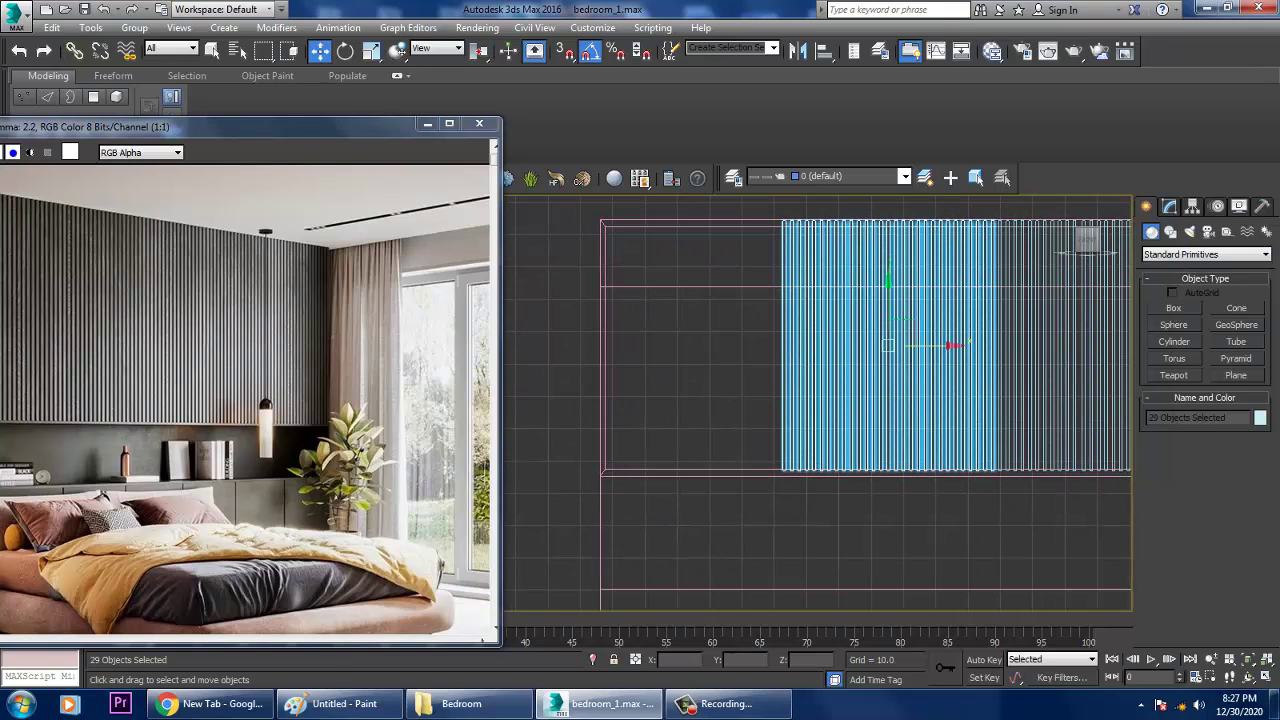
{"action": "left_click_drag", "start_coordinate": [920, 345], "coordinate": [703, 345]}
{"action": "key", "text": "Return"}
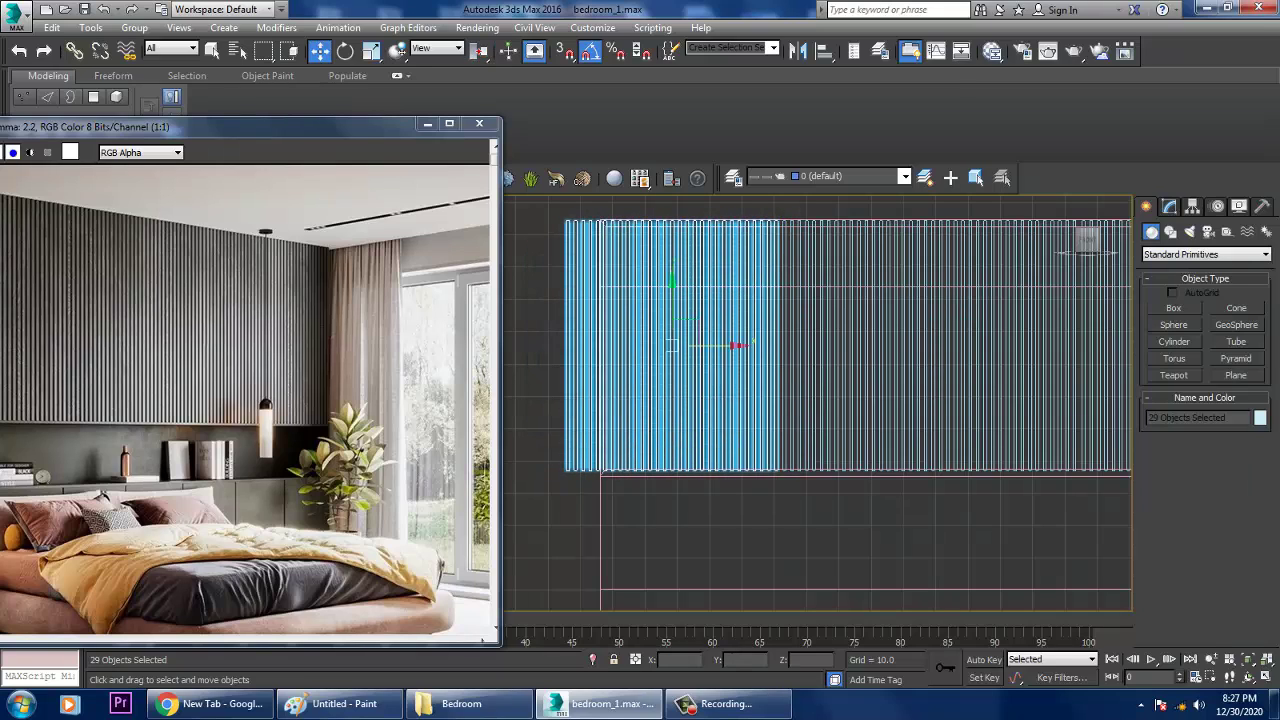
{"action": "left_click_drag", "start_coordinate": [627, 553], "coordinate": [627, 553]}
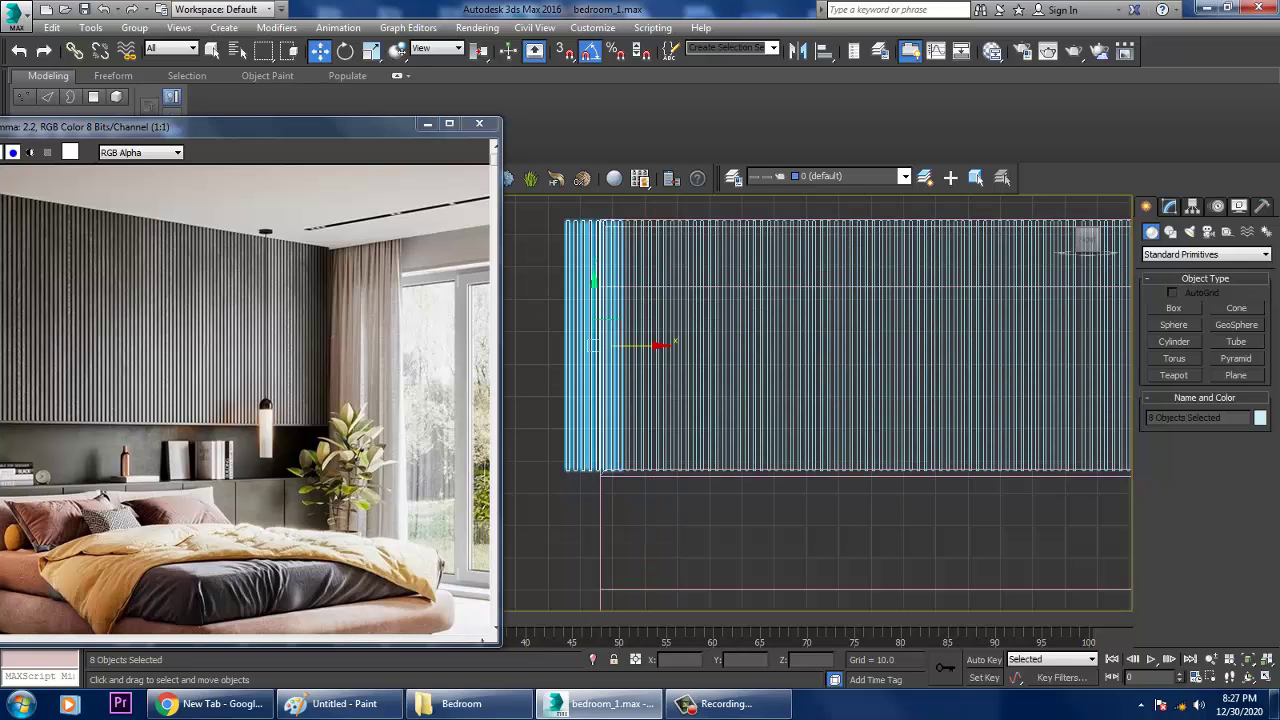
{"action": "scroll", "coordinate": [627, 553], "scroll_direction": "up", "scroll_amount": 2}
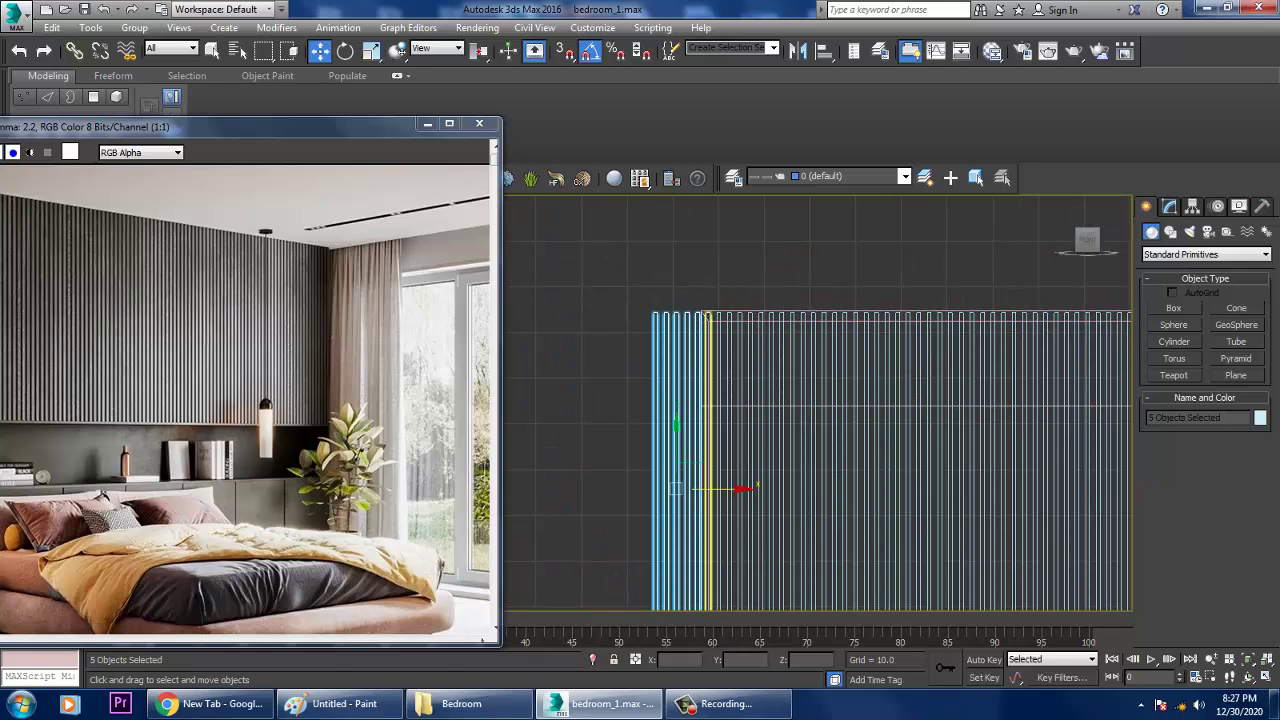
{"action": "key", "text": "ctrl+d"}
{"action": "key", "text": "alt+w"}
{"action": "key", "text": "alt+w"}
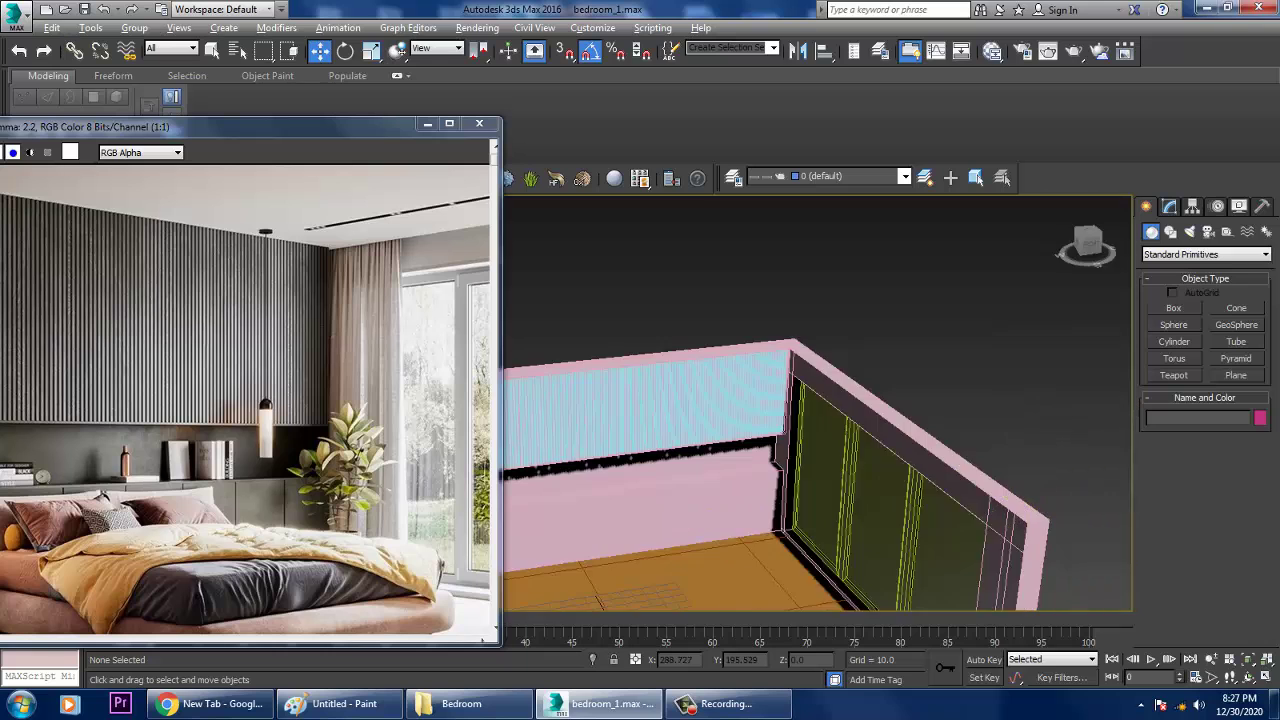
Marquee-select every object in the room and open the Object Color palette for it
{"action": "middle_click_drag", "start_coordinate": [815, 403], "coordinate": [858, 392], "text": "alt"}
{"action": "scroll", "coordinate": [815, 403], "scroll_direction": "up", "scroll_amount": 3}
{"action": "scroll", "coordinate": [815, 403], "scroll_direction": "down", "scroll_amount": 1}
{"action": "scroll", "coordinate": [870, 405], "scroll_direction": "down", "scroll_amount": 6}
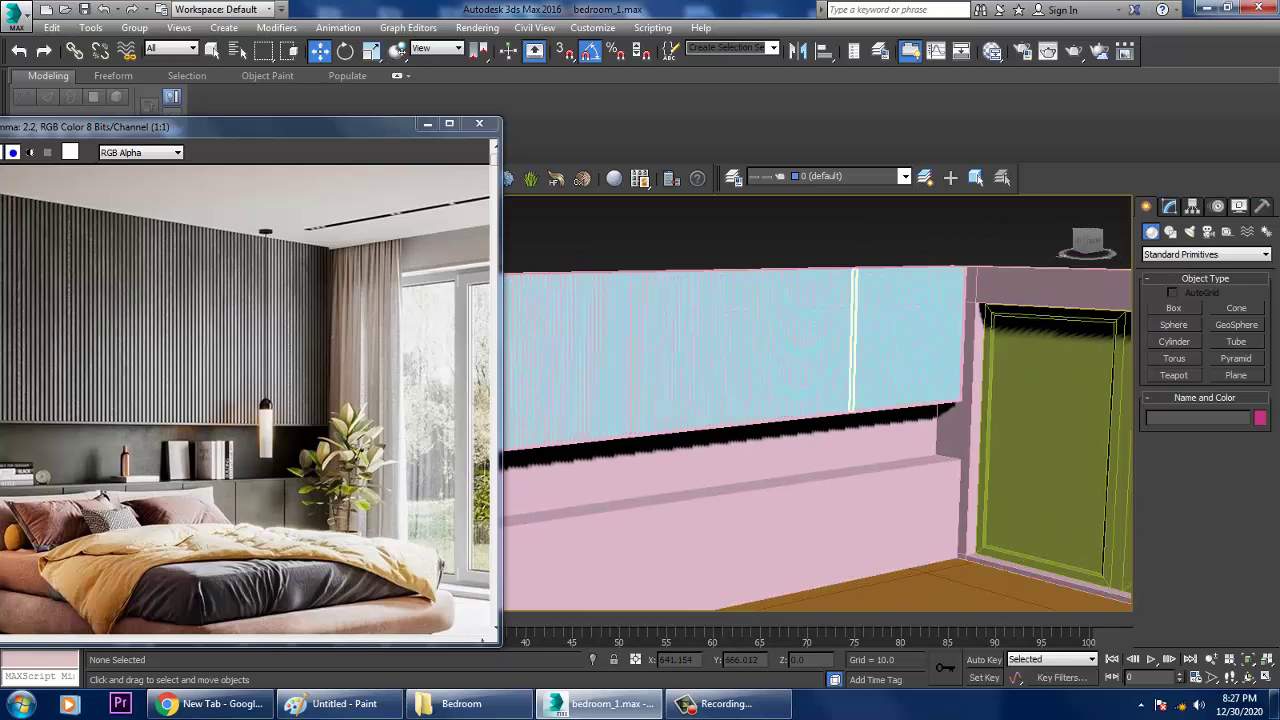
{"action": "left_click_drag", "start_coordinate": [594, 286], "coordinate": [1122, 595]}
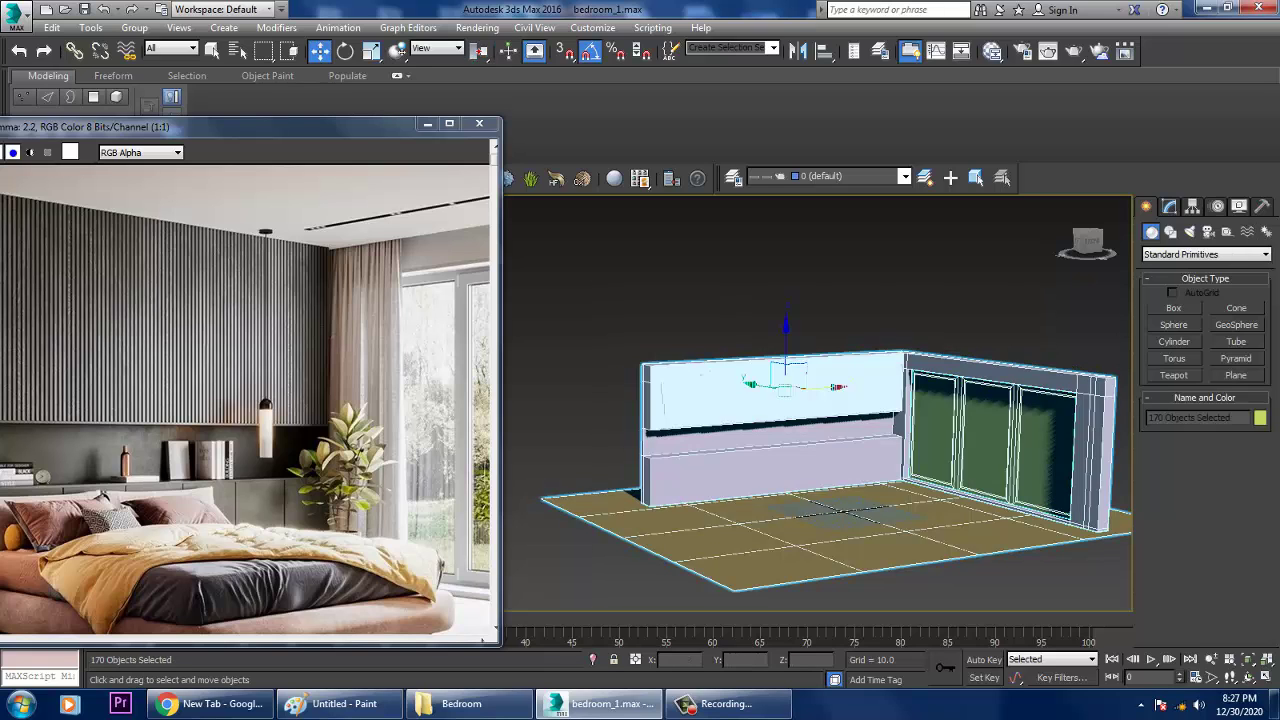
{"action": "left_click", "coordinate": [1260, 417]}
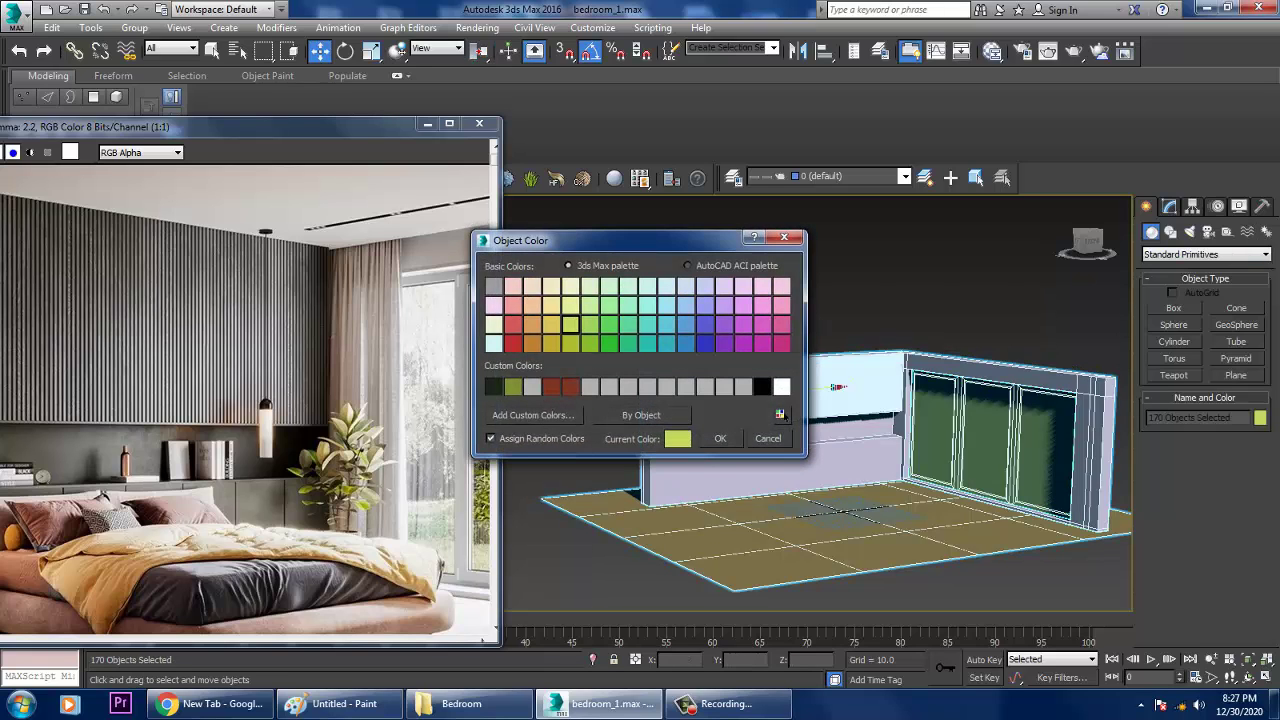
Give the selected room objects a light grey colour
{"action": "left_click", "coordinate": [720, 438]}
{"action": "scroll", "coordinate": [960, 420], "scroll_direction": "up", "scroll_amount": 6}
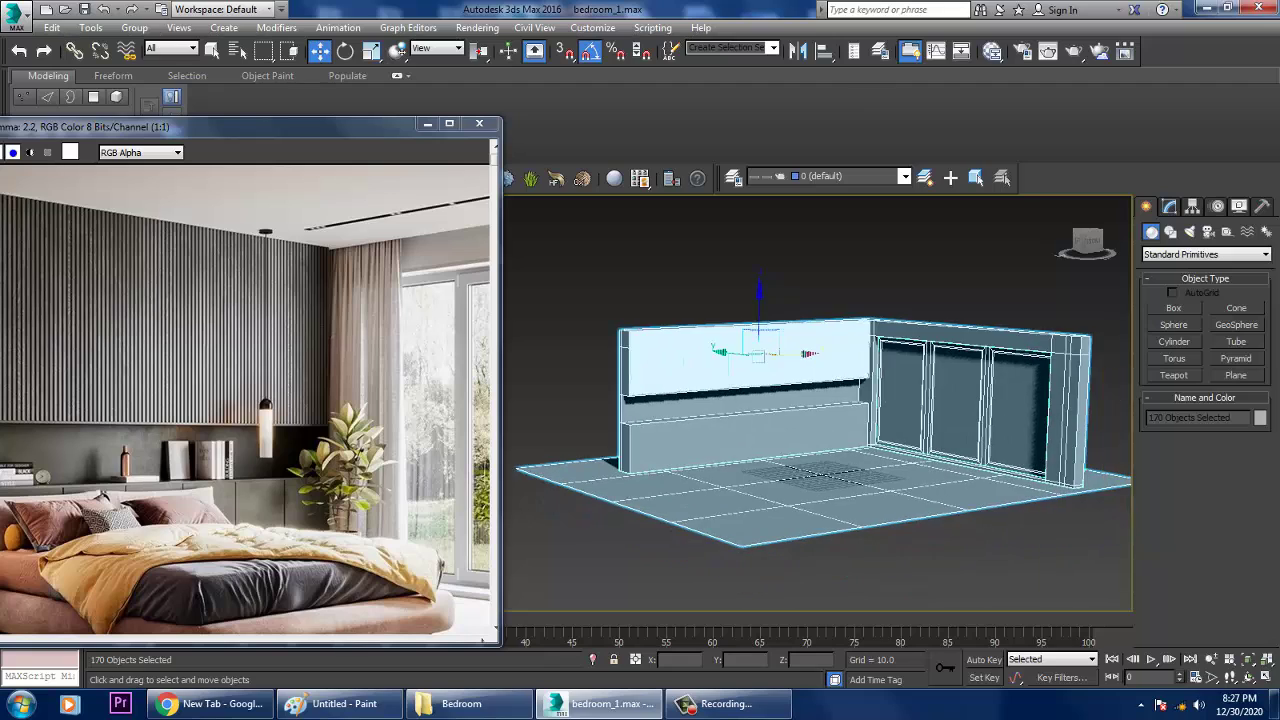
{"action": "middle_click_drag", "start_coordinate": [820, 400], "coordinate": [740, 380], "text": "alt"}
{"action": "scroll", "coordinate": [817, 400], "scroll_direction": "down", "scroll_amount": 3}
{"action": "middle_click_drag", "start_coordinate": [817, 400], "coordinate": [654, 491]}
{"action": "key", "text": "ctrl+d"}
{"action": "scroll", "coordinate": [817, 400], "scroll_direction": "up", "scroll_amount": 3}
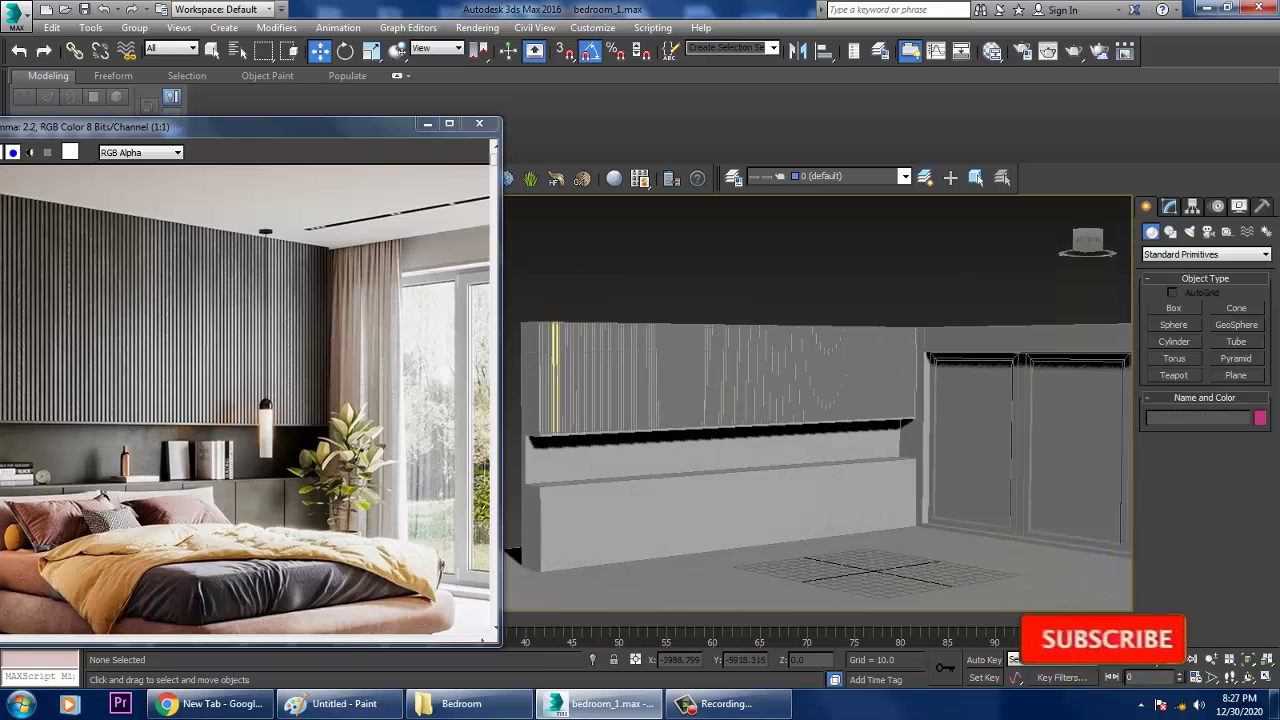
Select the wall and window objects without the floor and group them
{"action": "left_click_drag", "start_coordinate": [915, 297], "coordinate": [520, 590]}
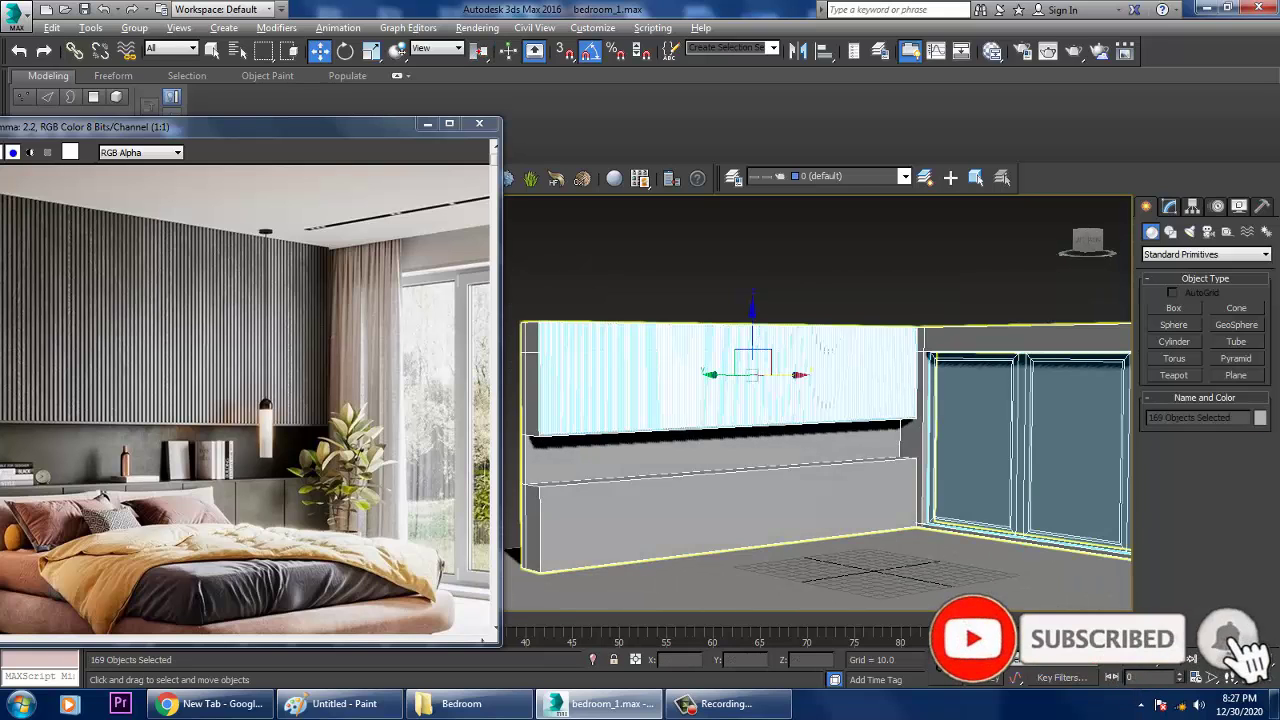
{"action": "left_click", "coordinate": [830, 575], "text": "alt"}
{"action": "left_click", "coordinate": [134, 27]}
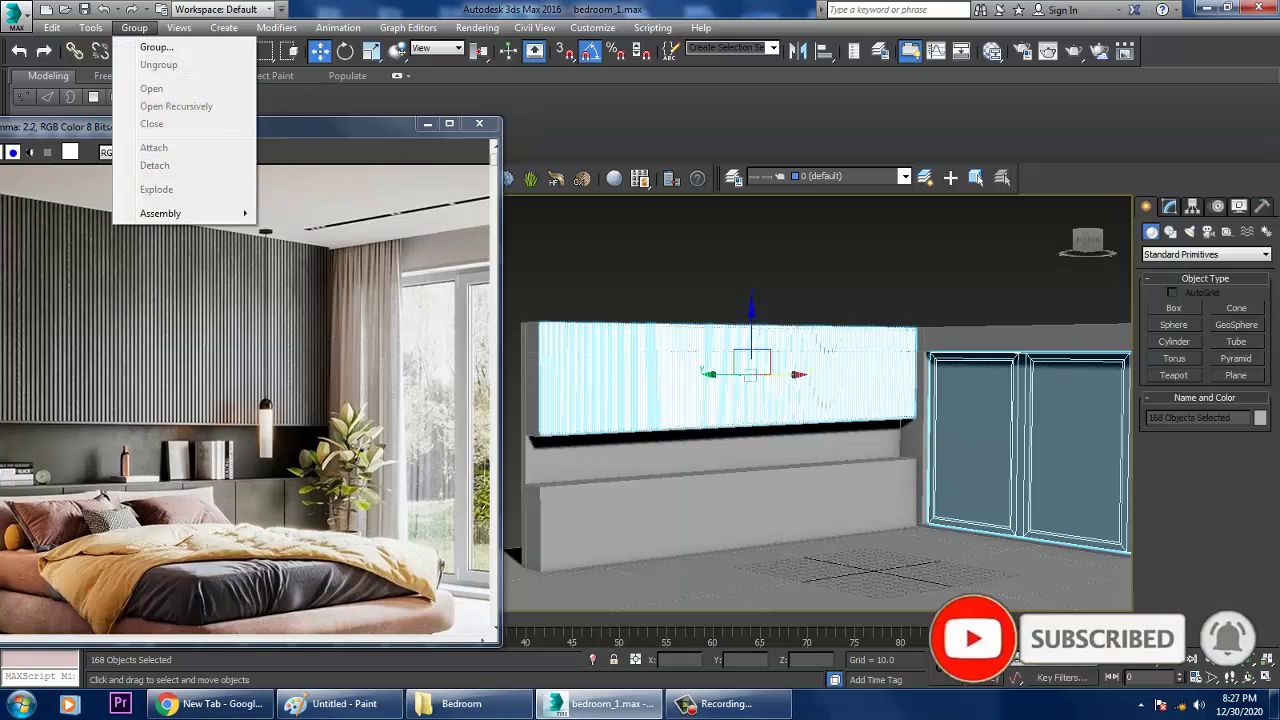
{"action": "left_click", "coordinate": [156, 47]}
{"action": "left_click", "coordinate": [650, 377]}
{"action": "key", "text": "ctrl+d"}
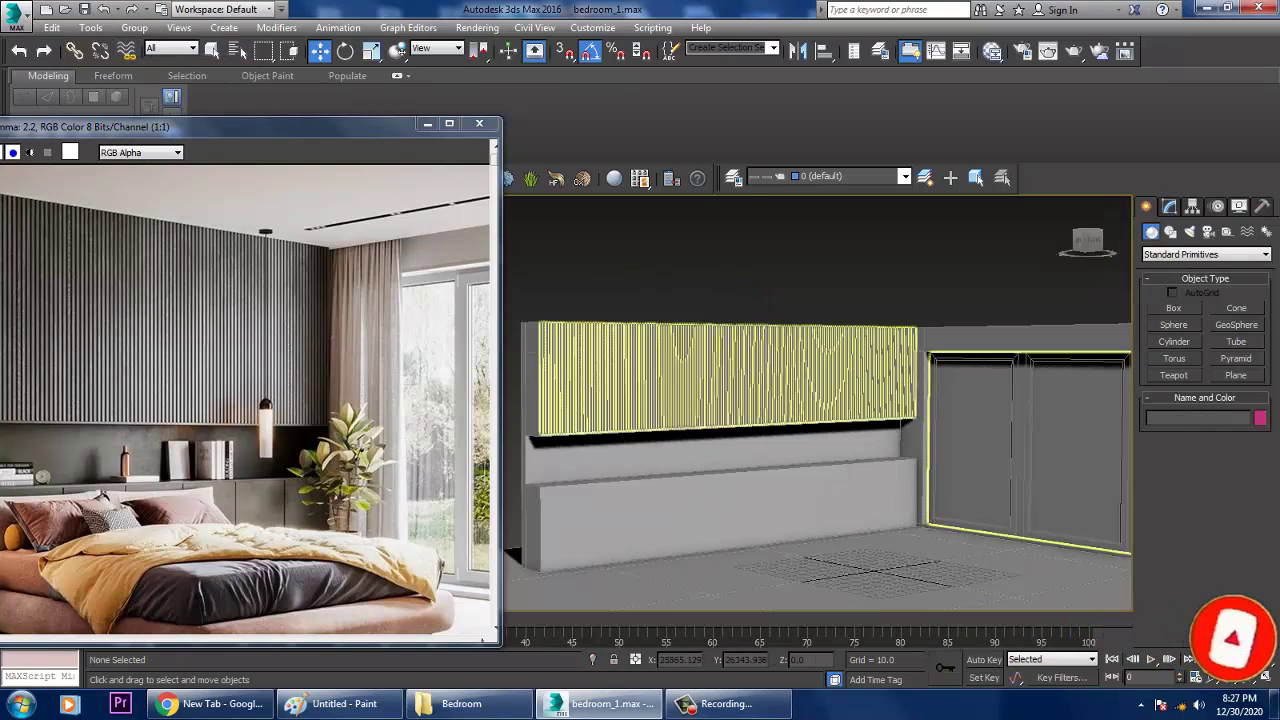
{"action": "left_click", "coordinate": [725, 380]}
{"action": "middle_click_drag", "start_coordinate": [800, 450], "coordinate": [720, 450], "text": "alt"}
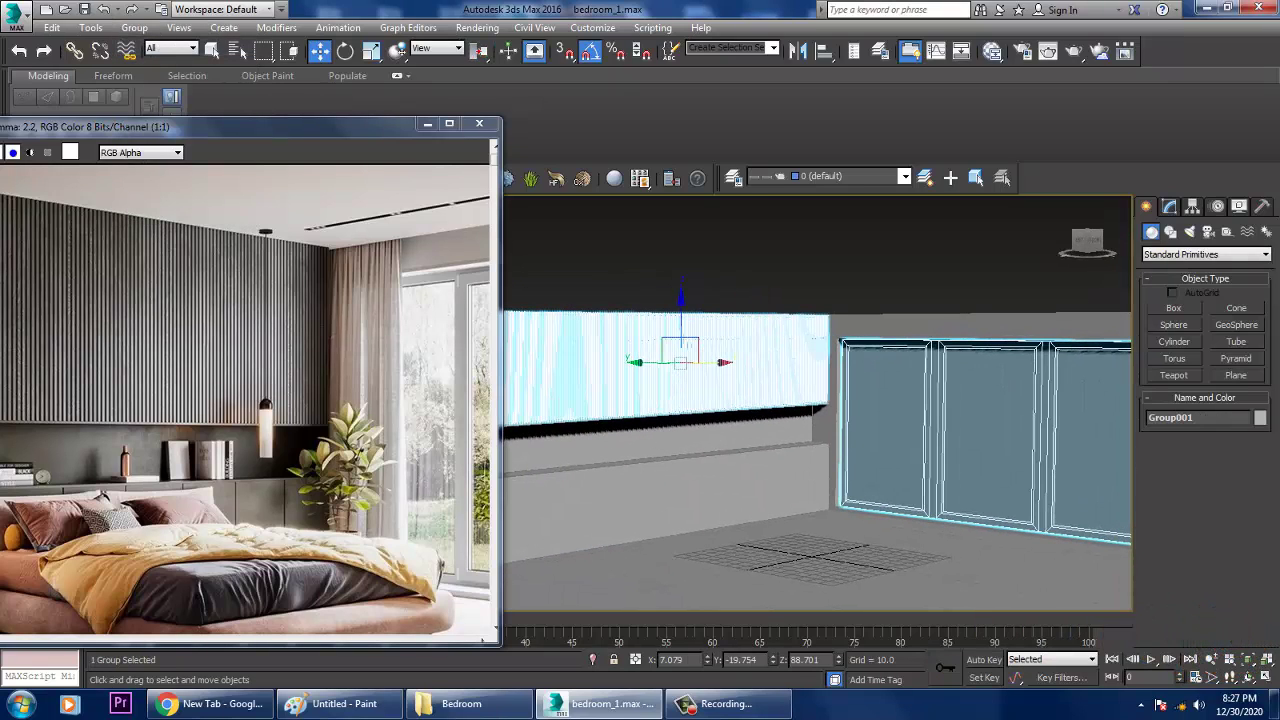
Ungroup, drop the window panels from the selection, and regroup the wall slats as Group001
{"action": "left_click", "coordinate": [134, 27]}
{"action": "left_click", "coordinate": [156, 64]}
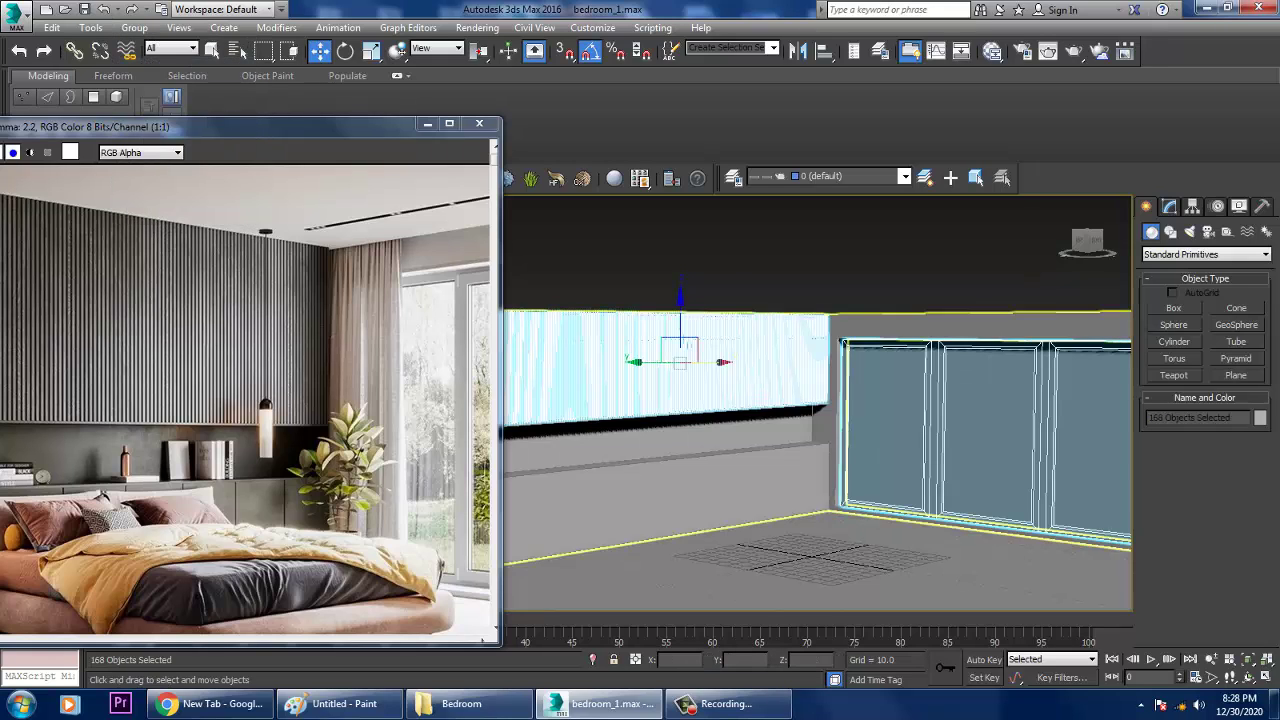
{"action": "key", "text": "alt"}
{"action": "left_click", "coordinate": [985, 430], "text": "alt"}
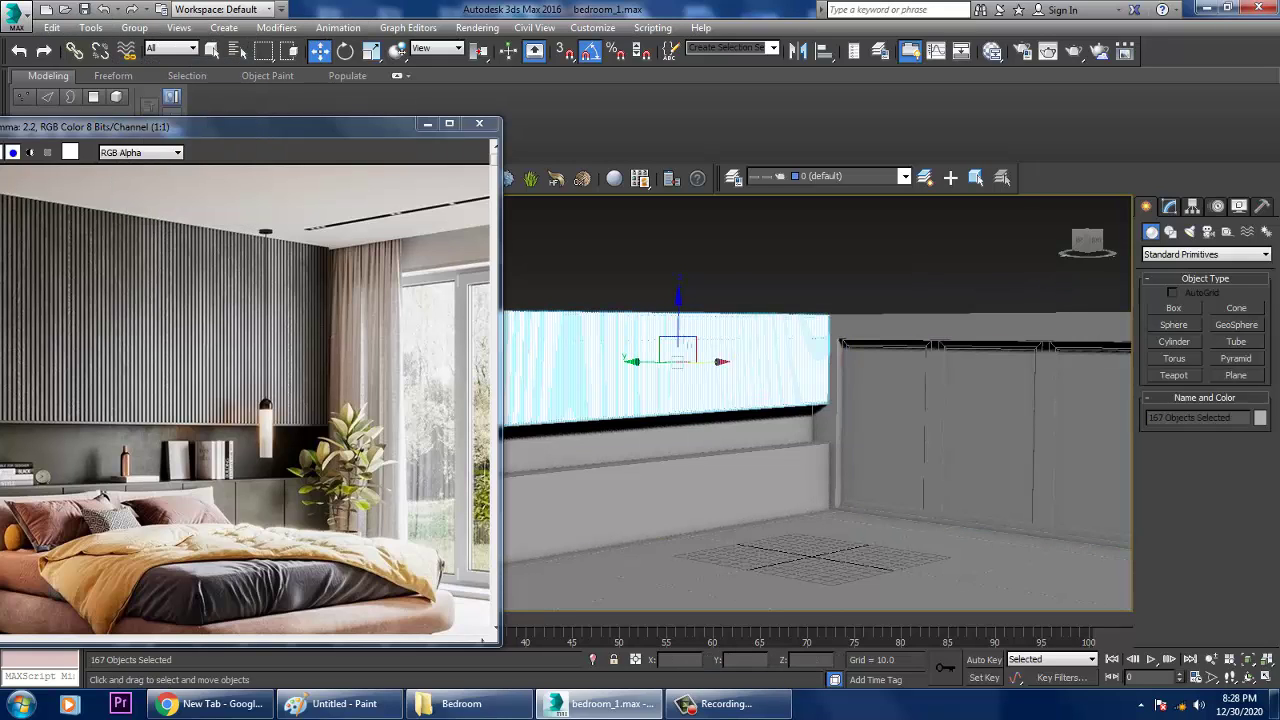
{"action": "key", "text": "Down"}
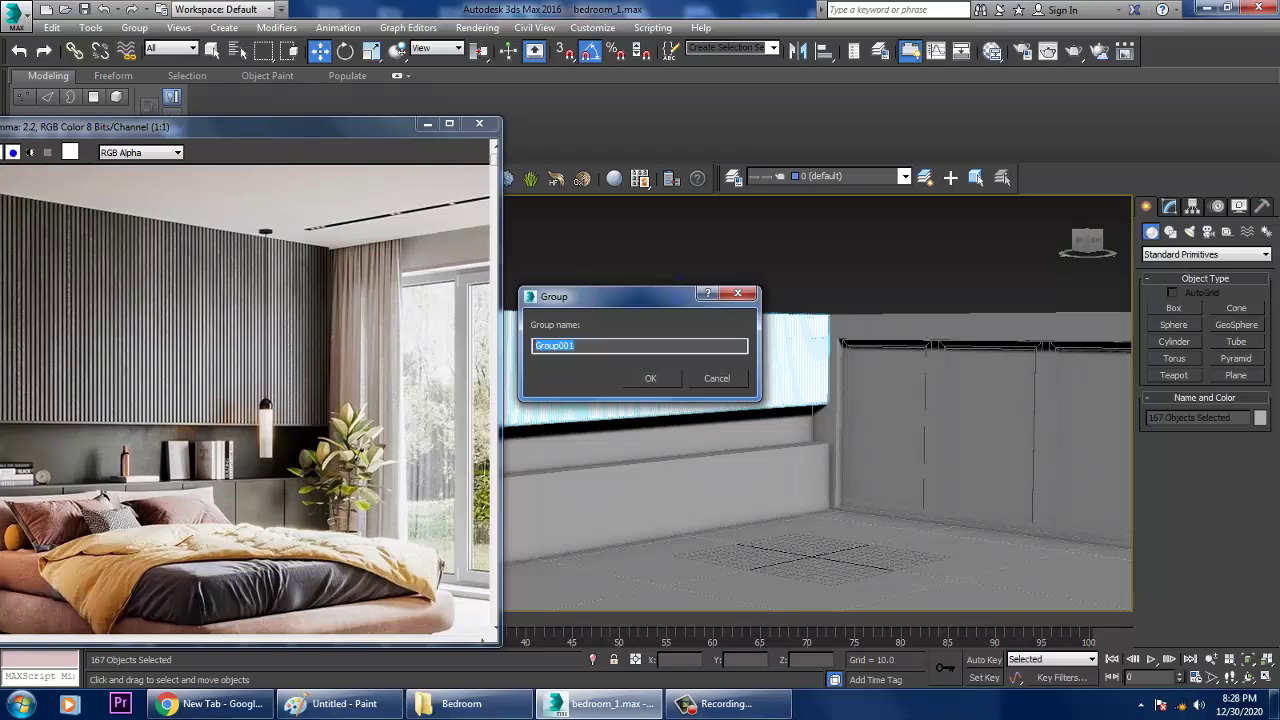
{"action": "key", "text": "Return"}
{"action": "key", "text": "ctrl+d"}
{"action": "middle_click_drag", "start_coordinate": [817, 420], "coordinate": [620, 420], "text": "alt"}
Select Wall001 and switch to Edge sub-object mode in the Modify panel
{"action": "scroll", "coordinate": [250, 400], "scroll_direction": "down", "scroll_amount": 2}
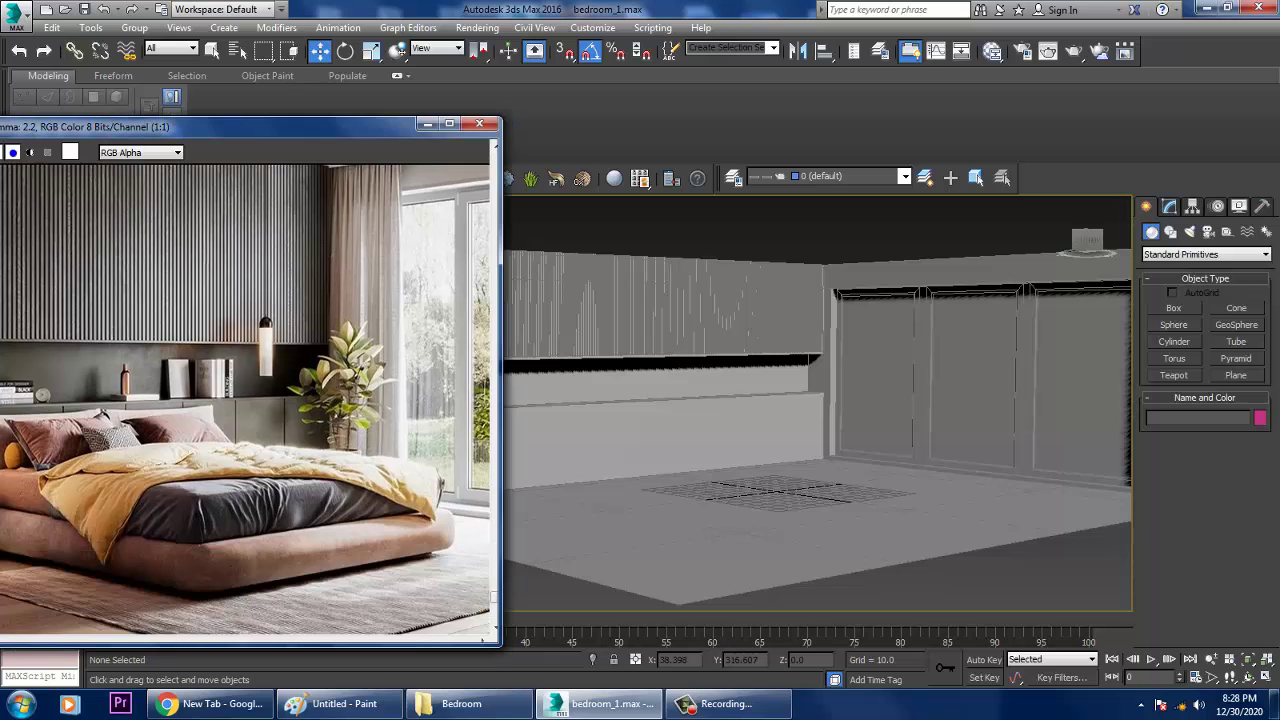
{"action": "left_click", "coordinate": [980, 380]}
{"action": "scroll", "coordinate": [980, 380], "scroll_direction": "up", "scroll_amount": 3}
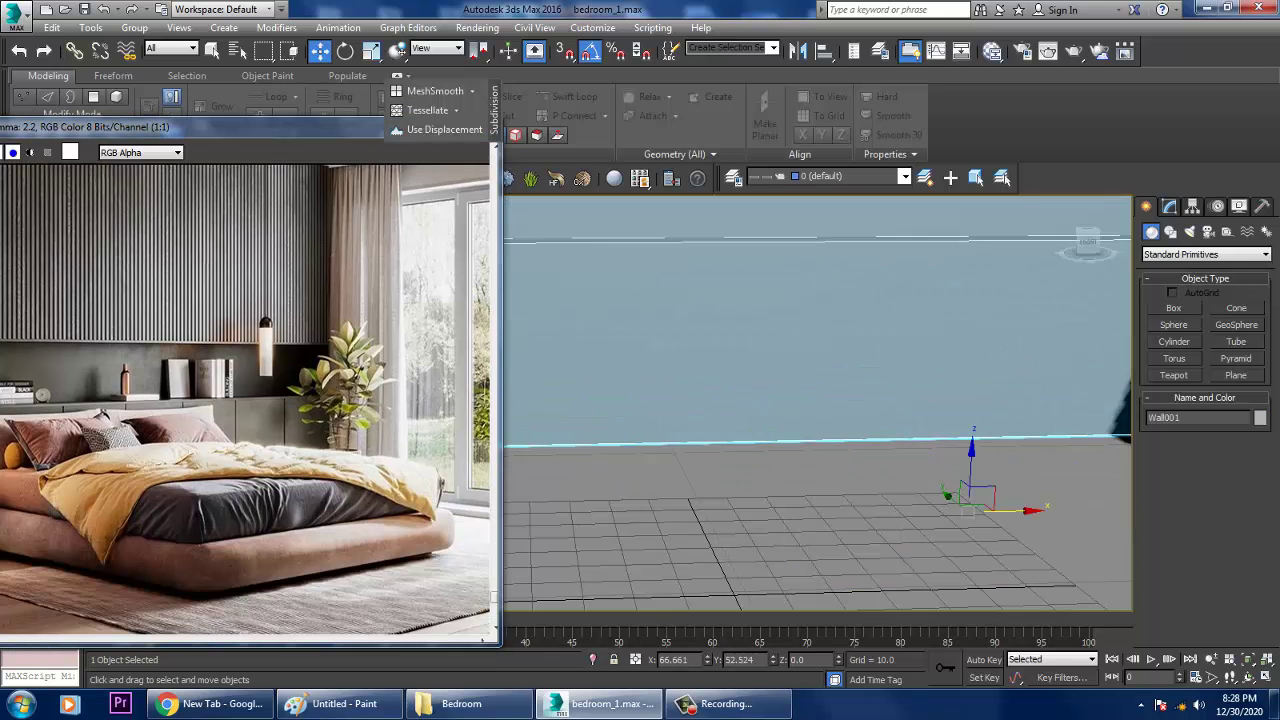
{"action": "scroll", "coordinate": [815, 404], "scroll_direction": "up", "scroll_amount": 5}
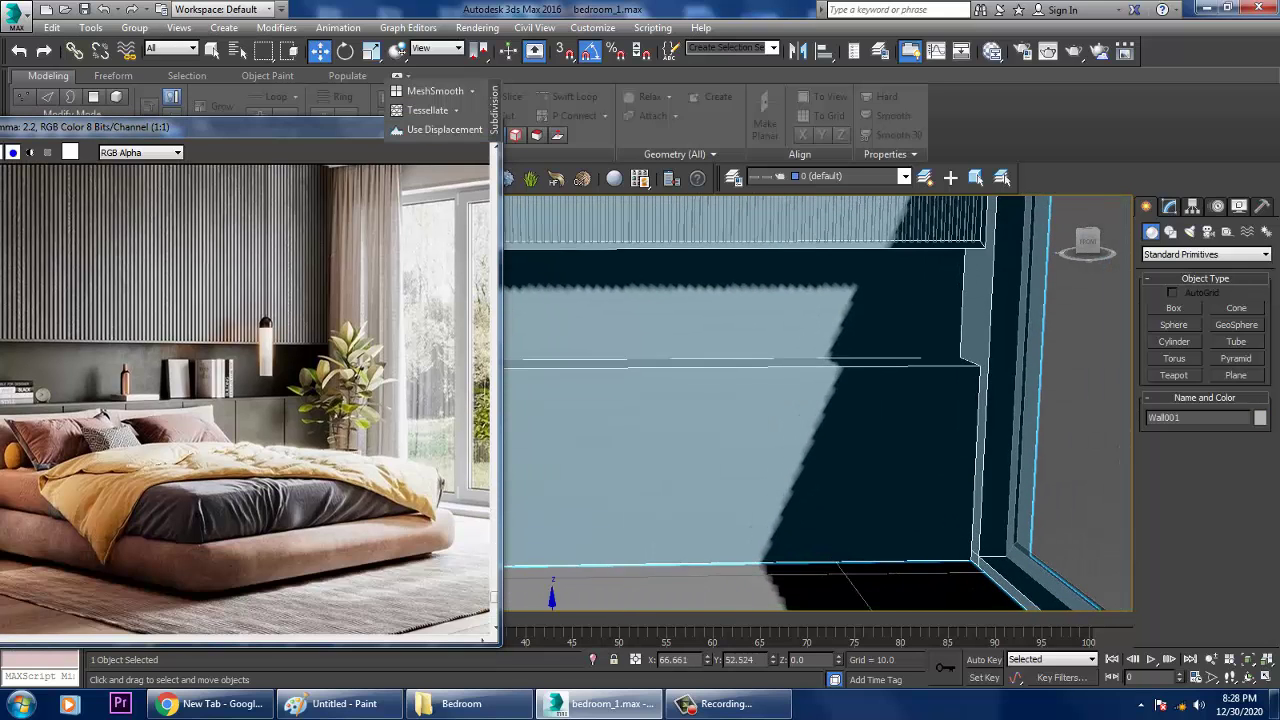
{"action": "scroll", "coordinate": [815, 404], "scroll_direction": "down", "scroll_amount": 5}
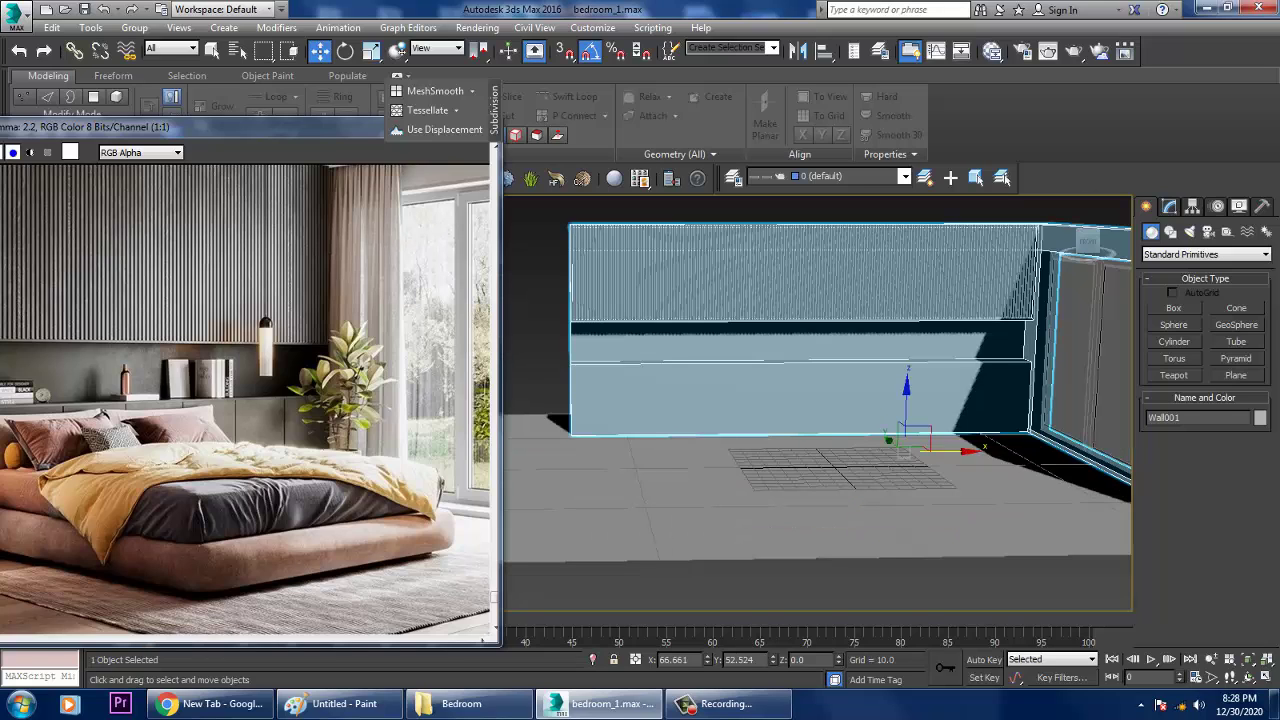
{"action": "left_click", "coordinate": [1169, 206]}
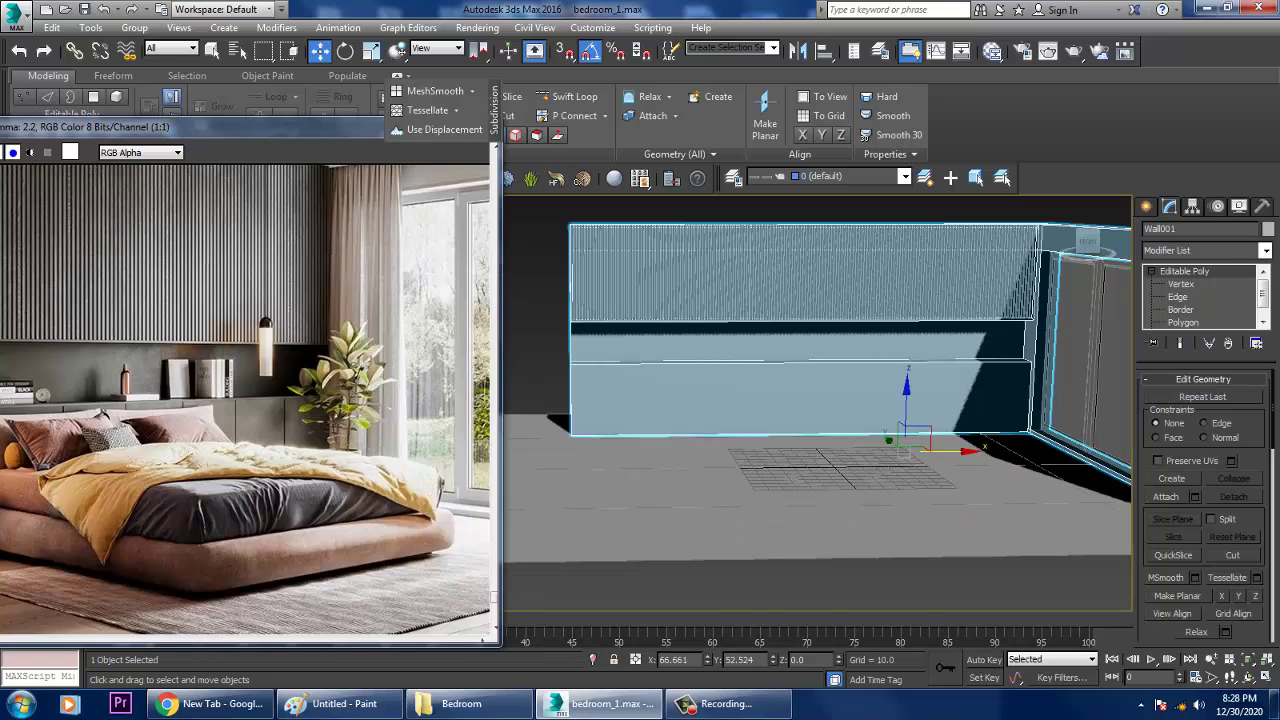
{"action": "key", "text": "2"}
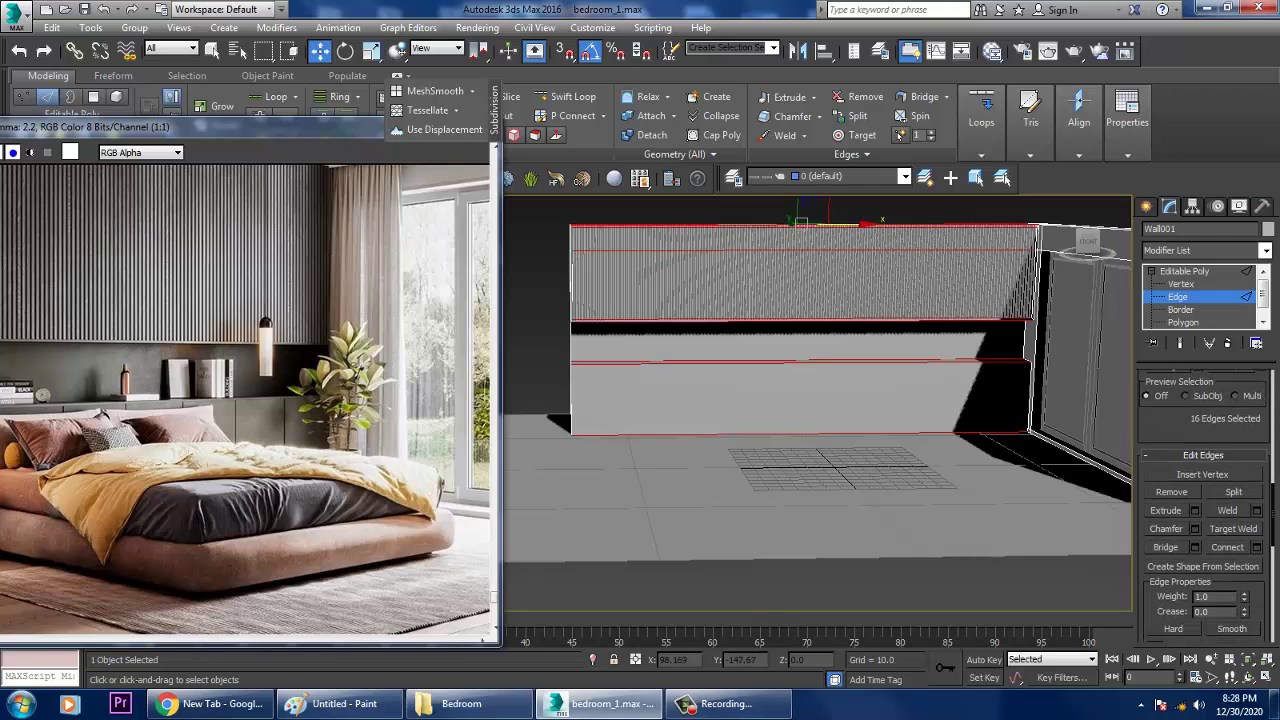
Connect the selected edges with 8 segments, Pinch 0 and Slide 0
{"action": "key", "text": "ctrl+shift+e"}
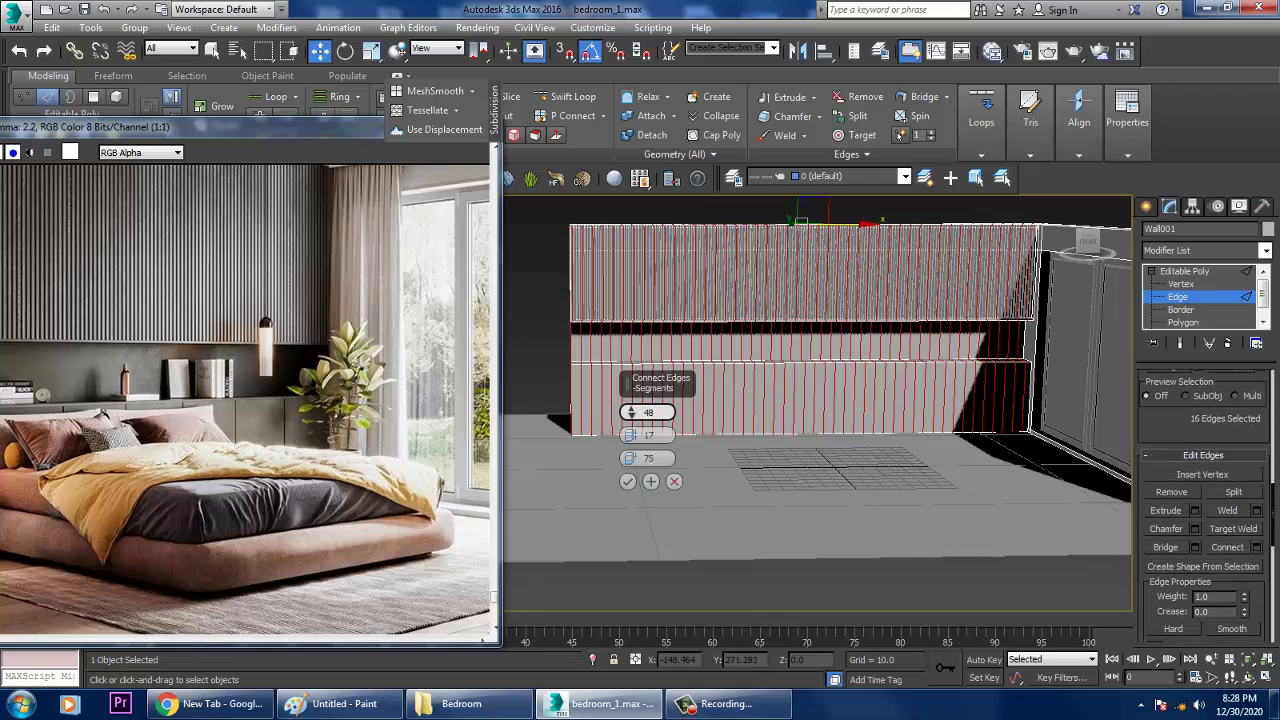
{"action": "left_click_drag", "start_coordinate": [630, 412], "coordinate": [630, 424]}
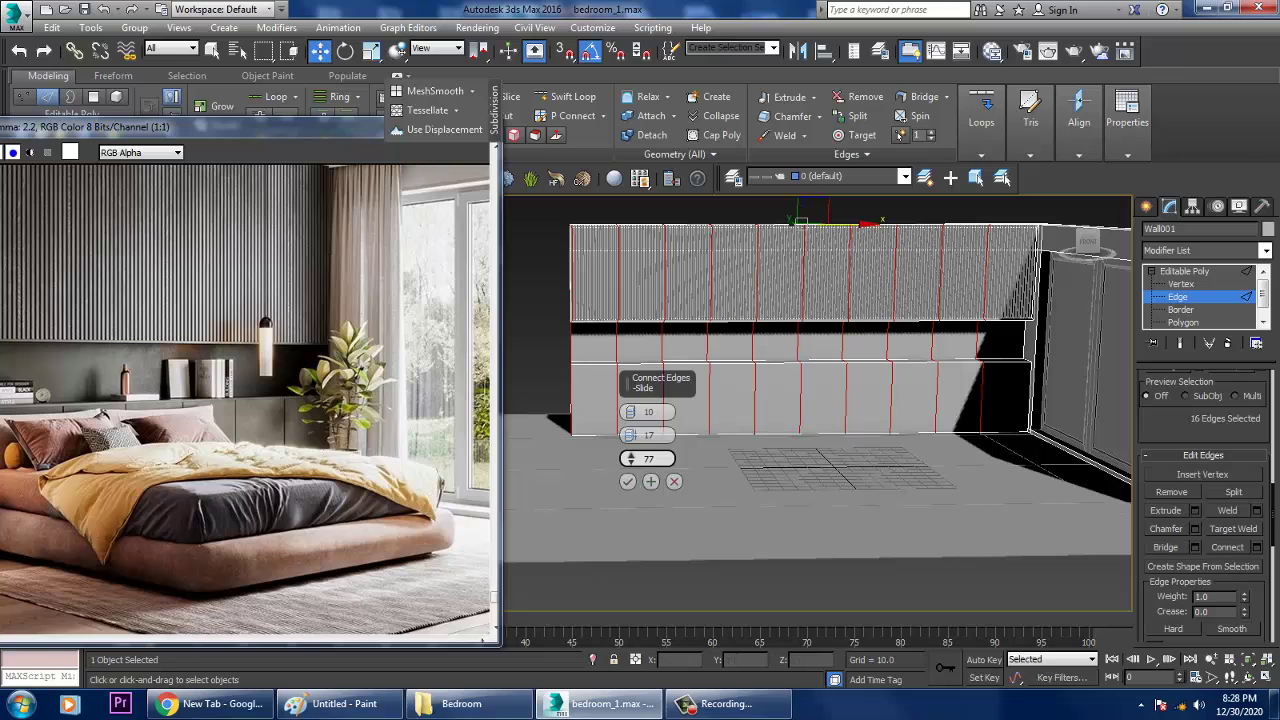
{"action": "mouse_move", "coordinate": [630, 435]}
{"action": "left_mouse_down"}
{"action": "mouse_move", "coordinate": [630, 458]}
{"action": "mouse_move", "coordinate": [630, 437]}
{"action": "left_mouse_up"}
{"action": "left_click", "coordinate": [630, 415]}
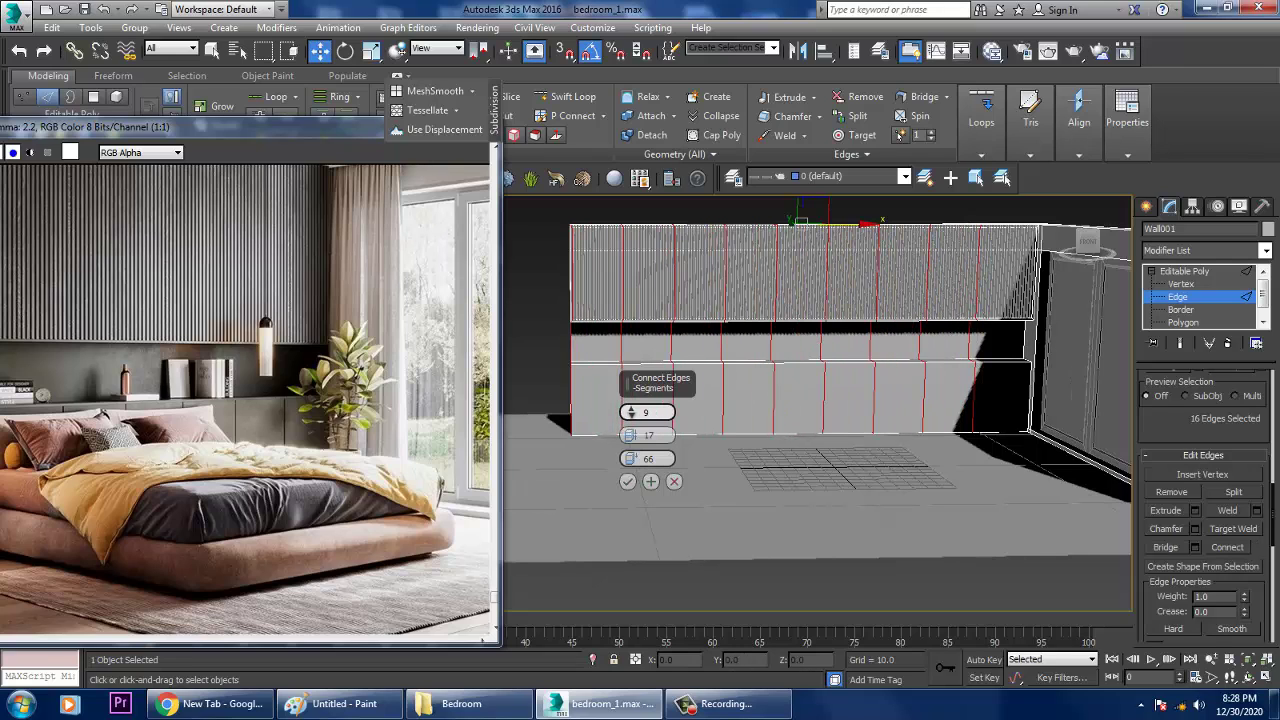
{"action": "left_click", "coordinate": [630, 413]}
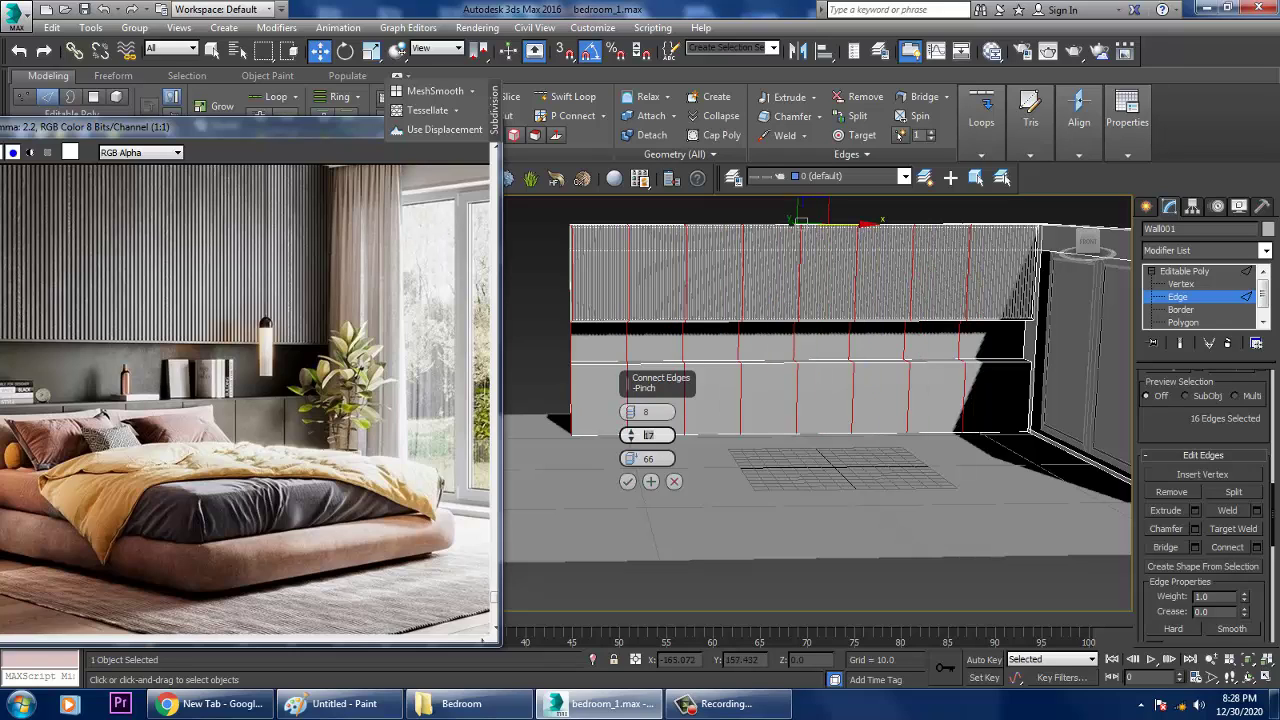
{"action": "key", "text": "Tab"}
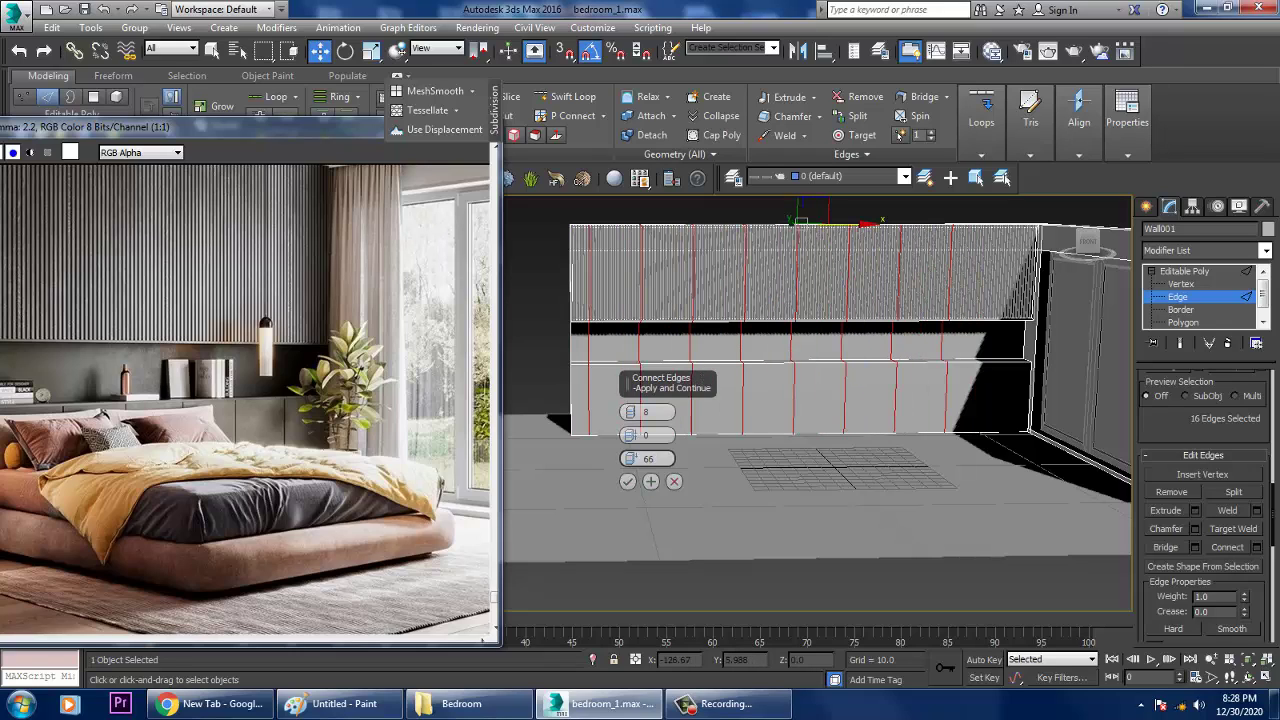
{"action": "key", "text": "Return"}
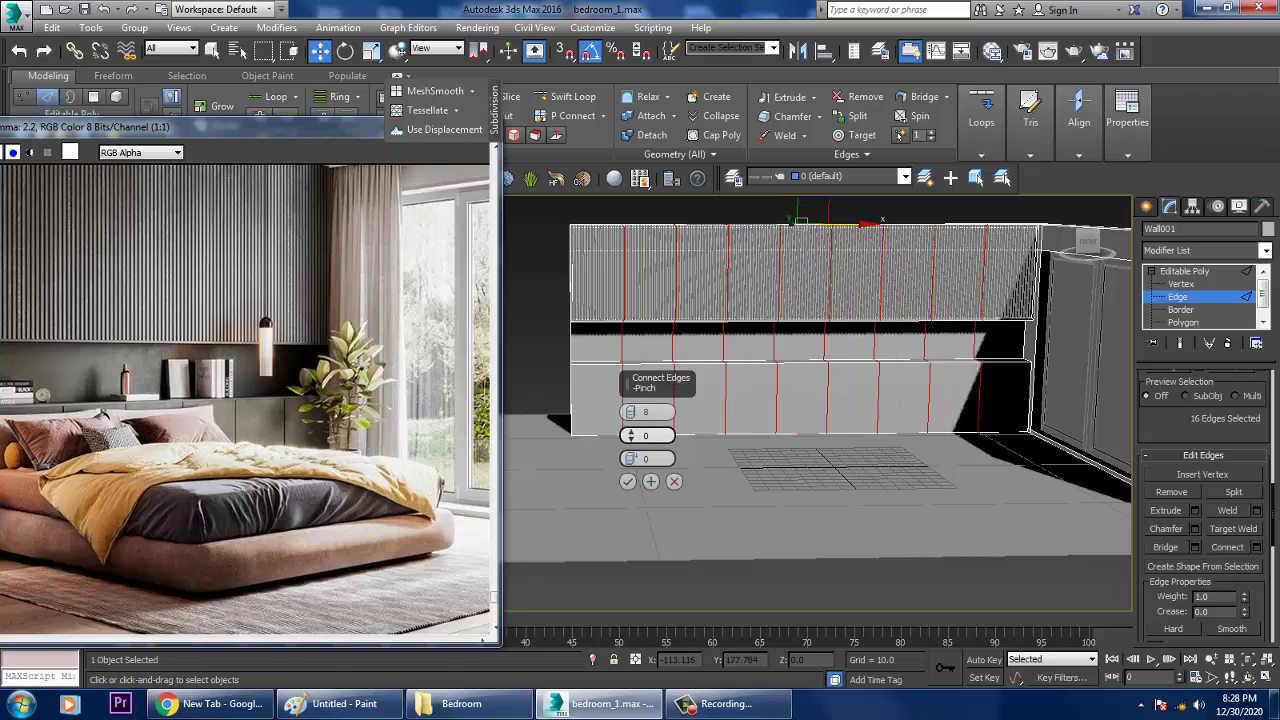
{"action": "key", "text": "Return"}
{"action": "scroll", "coordinate": [815, 400], "scroll_direction": "up", "scroll_amount": 4}
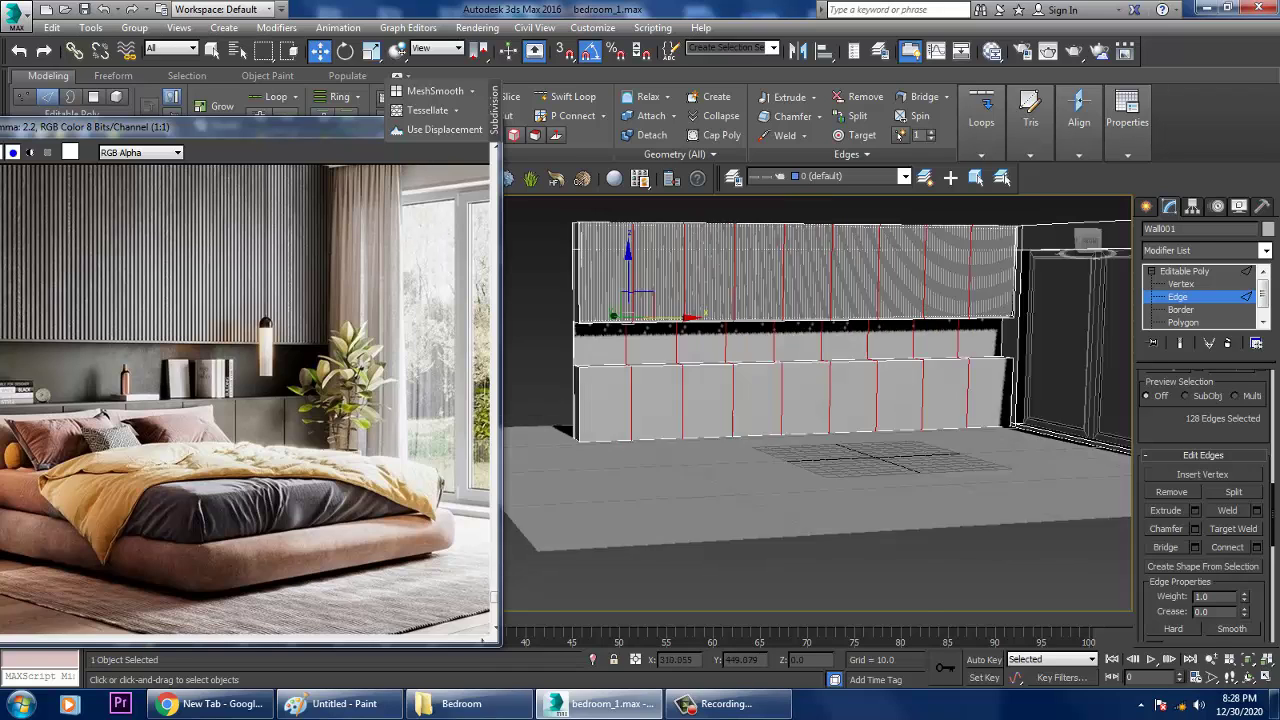
In Polygon mode, select the nine lower wall panels
{"action": "key", "text": "4"}
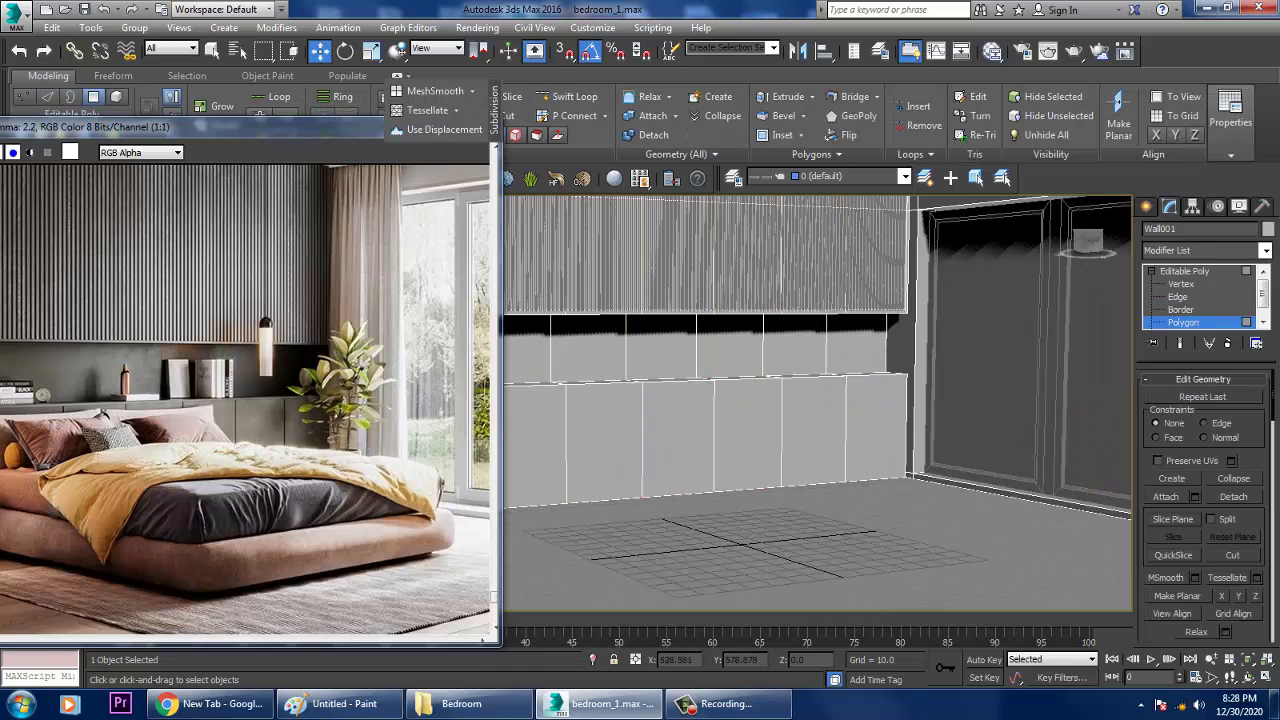
{"action": "left_click", "coordinate": [875, 430]}
{"action": "left_click", "coordinate": [813, 430], "text": "ctrl"}
{"action": "left_click", "coordinate": [747, 430], "text": "ctrl"}
{"action": "left_click", "coordinate": [678, 430], "text": "ctrl"}
{"action": "left_click", "coordinate": [603, 440], "text": "ctrl"}
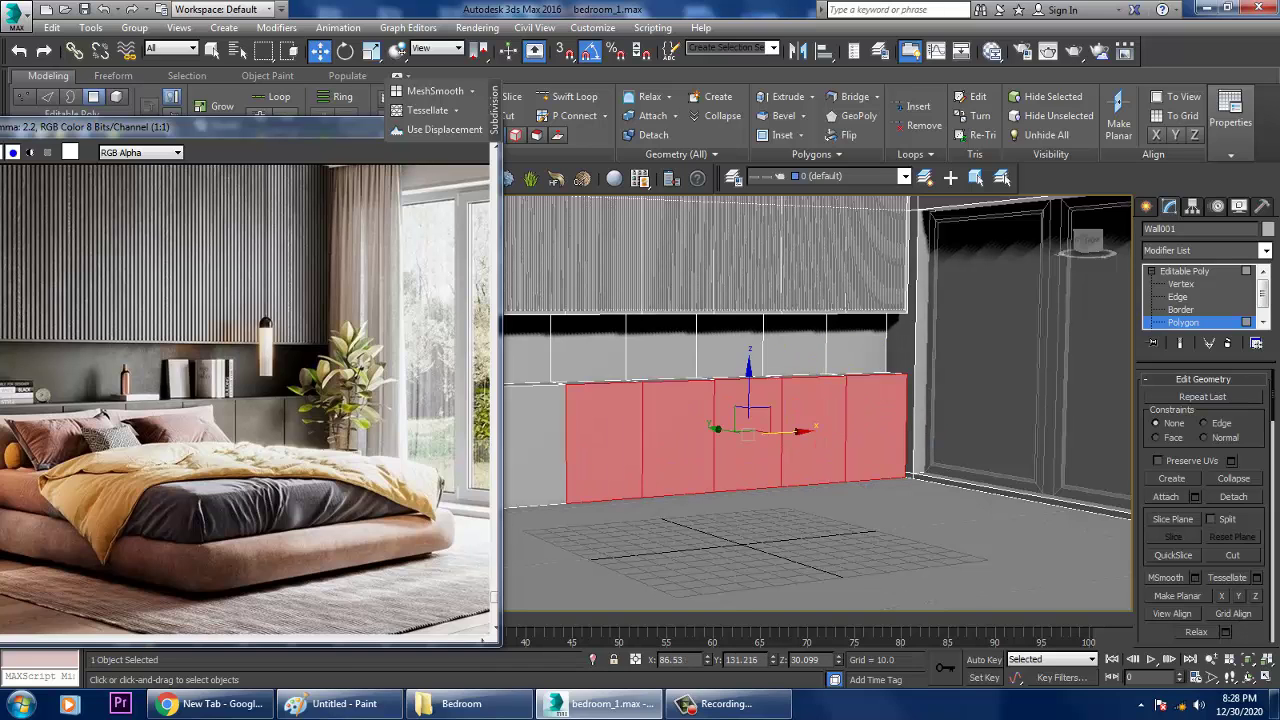
{"action": "middle_click_drag", "start_coordinate": [815, 450], "coordinate": [1010, 435], "text": "alt"}
{"action": "left_click", "coordinate": [763, 425], "text": "ctrl"}
{"action": "left_click", "coordinate": [687, 430], "text": "ctrl"}
{"action": "left_click", "coordinate": [605, 435], "text": "ctrl"}
{"action": "scroll", "coordinate": [1205, 500], "scroll_direction": "up", "scroll_amount": 5}
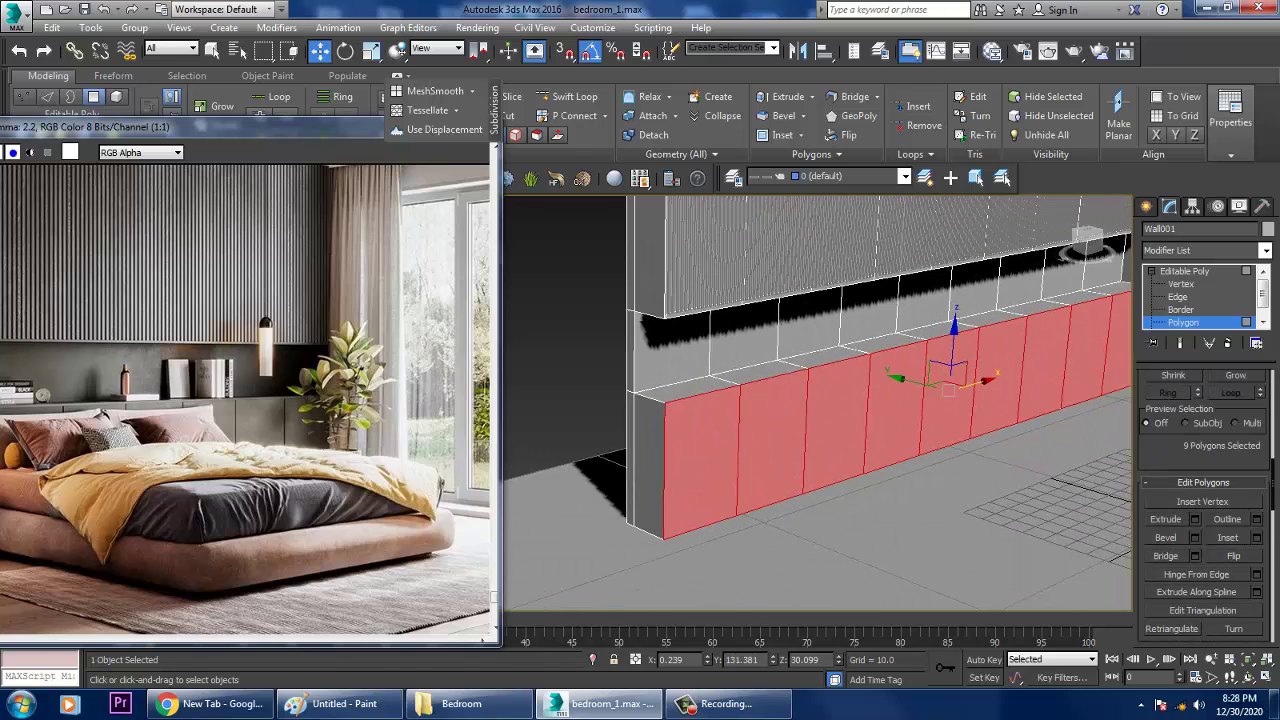
Inset the selected panels By Polygon with a 0.741 border
{"action": "left_click", "coordinate": [1257, 537]}
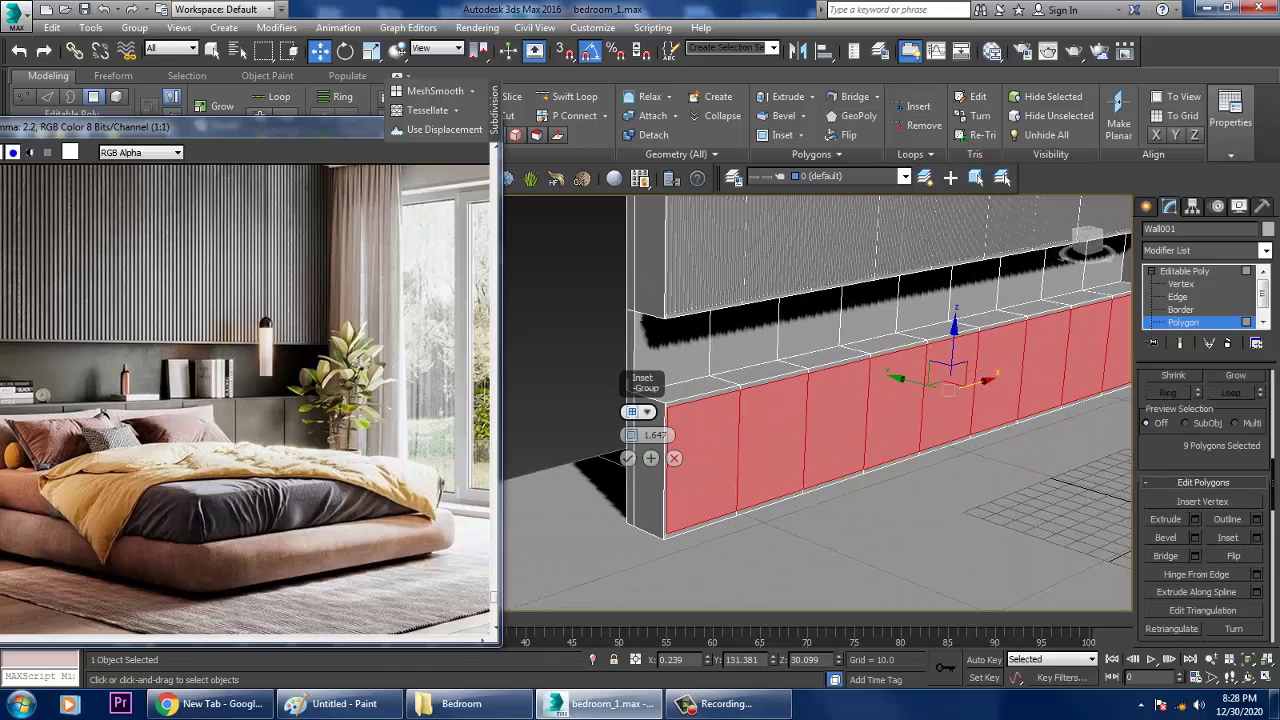
{"action": "left_click", "coordinate": [638, 411]}
{"action": "left_click", "coordinate": [690, 440]}
{"action": "middle_click_drag", "start_coordinate": [800, 450], "coordinate": [850, 440], "text": "alt"}
{"action": "scroll", "coordinate": [850, 390], "scroll_direction": "up", "scroll_amount": 3}
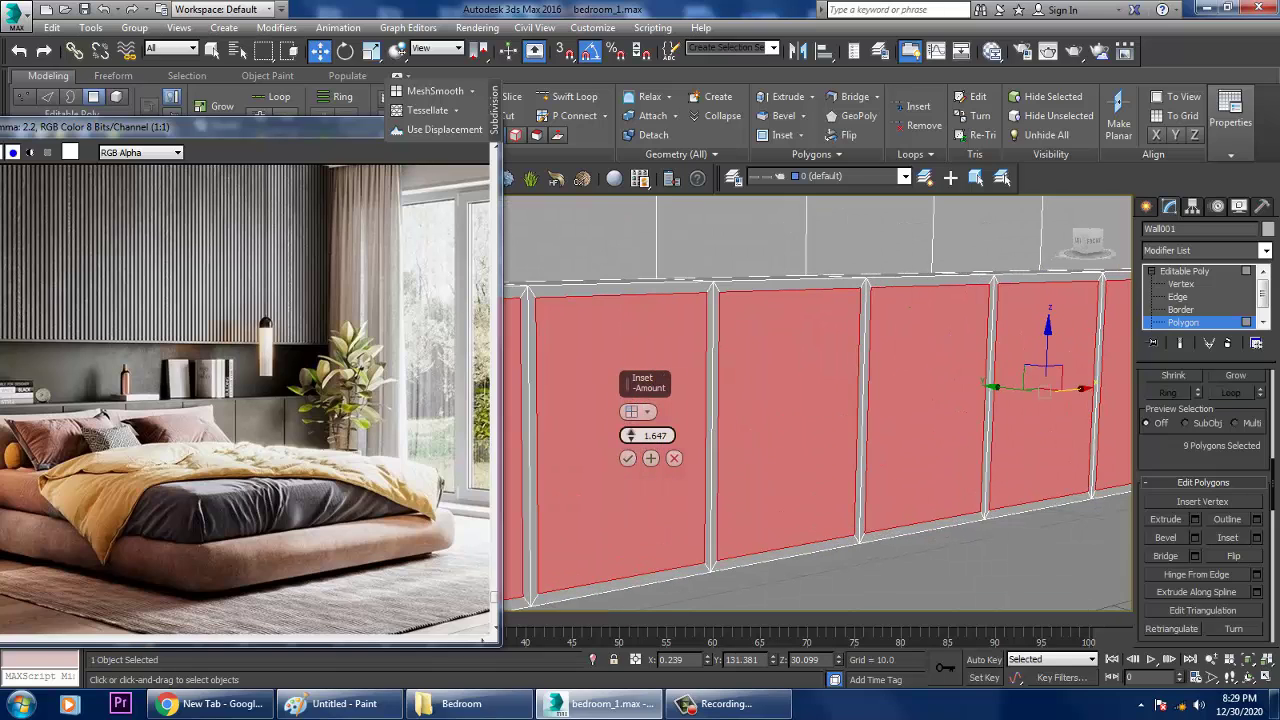
{"action": "left_click_drag", "start_coordinate": [629, 435], "coordinate": [629, 441]}
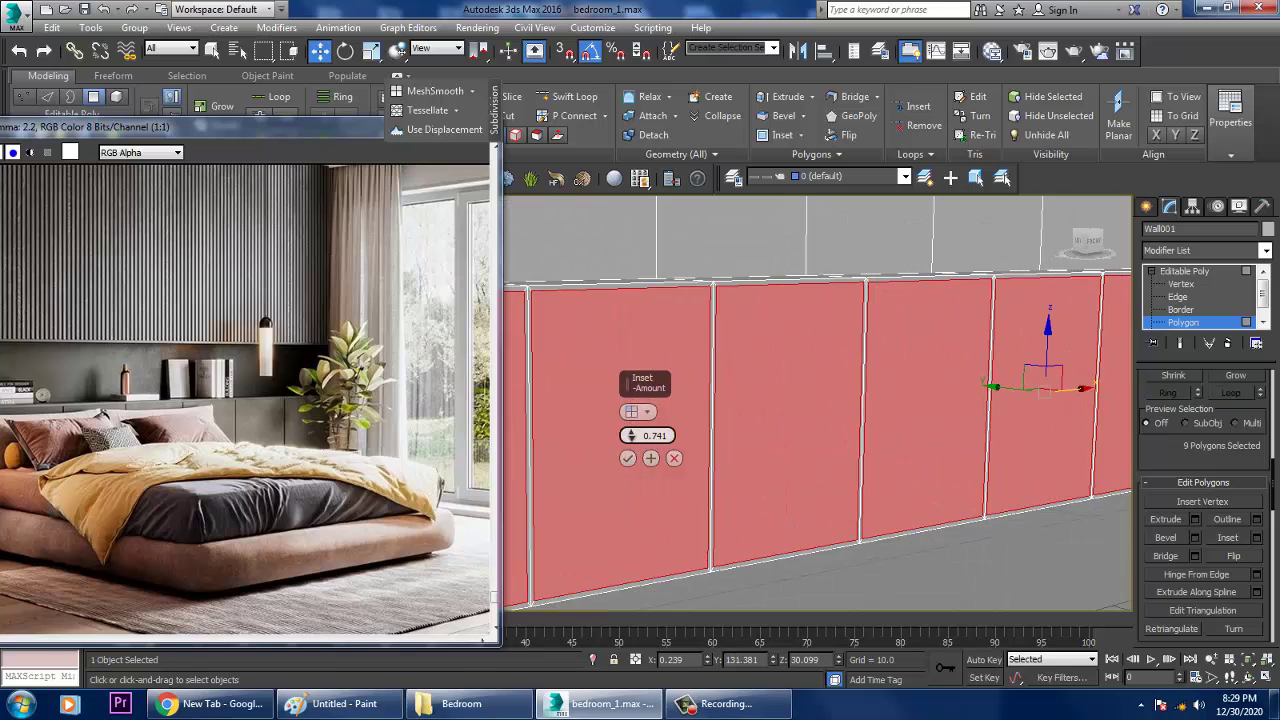
{"action": "left_click", "coordinate": [627, 458]}
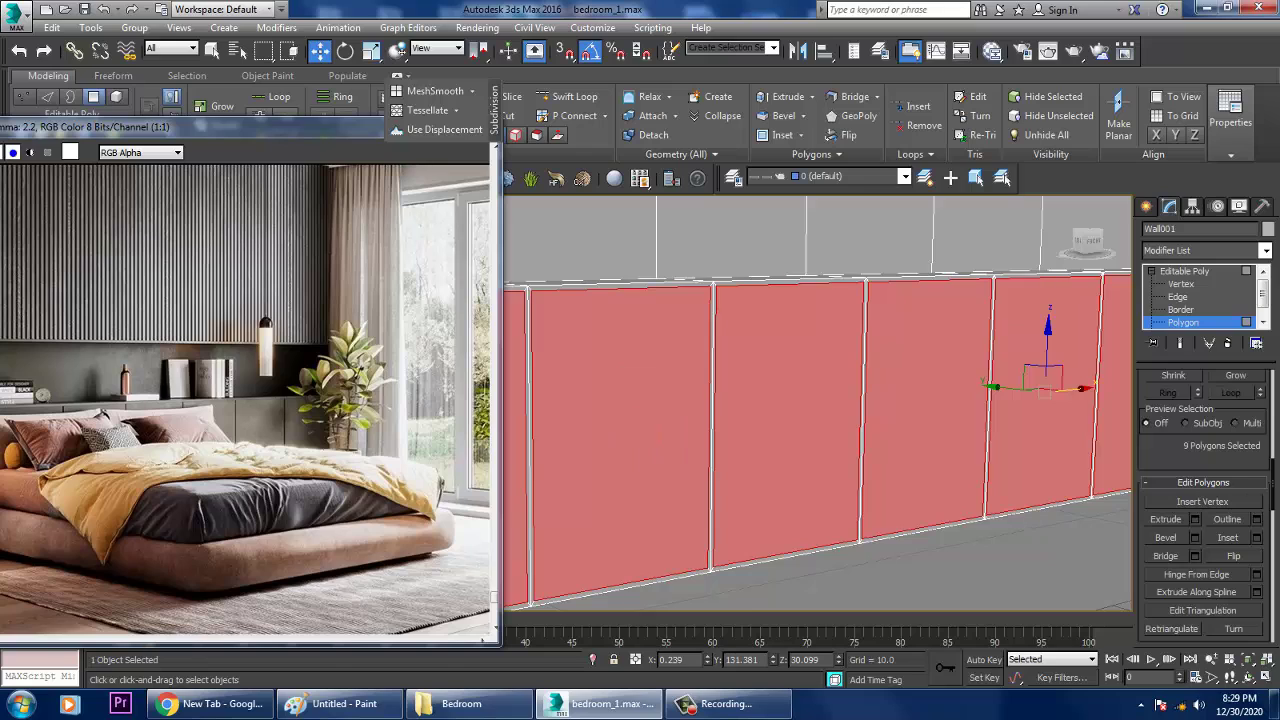
{"action": "middle_click_drag", "start_coordinate": [627, 458], "coordinate": [592, 455], "text": "alt"}
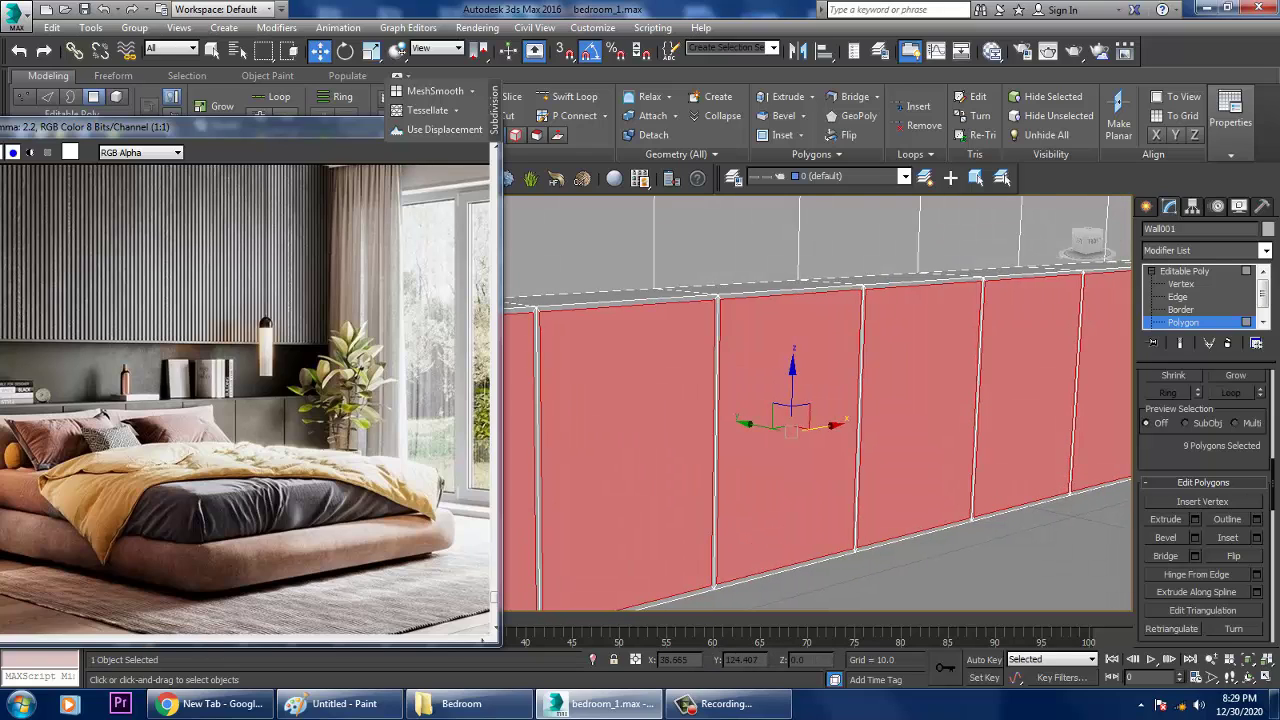
Extrude the inset panel faces about 0.551 units, then deselect all faces
{"action": "key", "text": "shift+e"}
{"action": "left_click_drag", "start_coordinate": [631, 435], "coordinate": [631, 441]}
{"action": "left_click", "coordinate": [627, 458]}
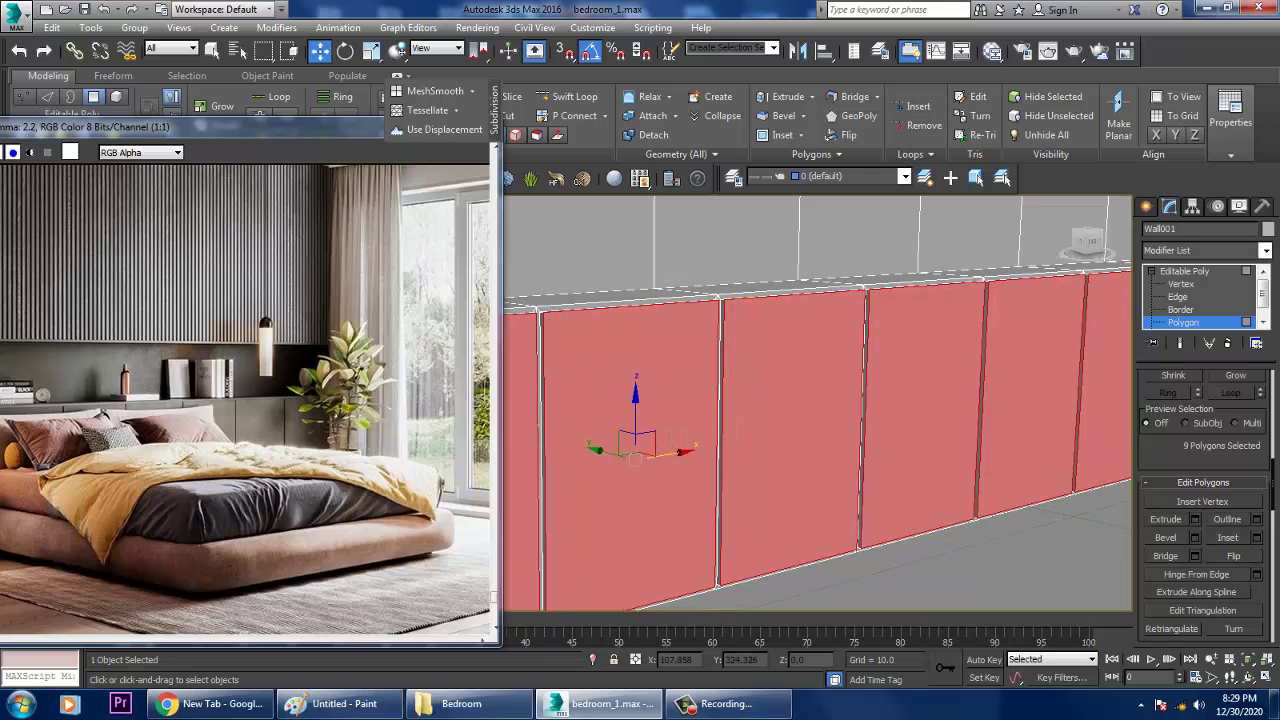
{"action": "middle_click_drag", "start_coordinate": [627, 458], "coordinate": [700, 460], "text": "alt"}
{"action": "scroll", "coordinate": [730, 430], "scroll_direction": "up", "scroll_amount": 3}
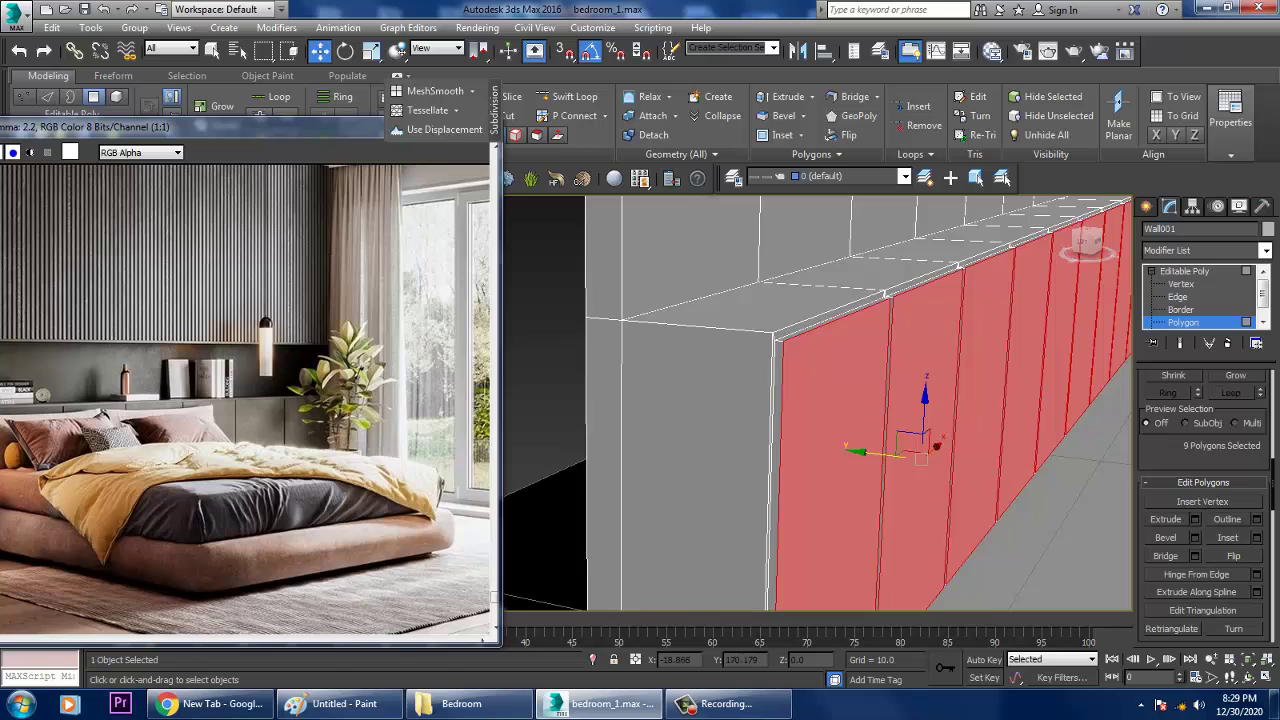
{"action": "scroll", "coordinate": [880, 440], "scroll_direction": "up", "scroll_amount": 4}
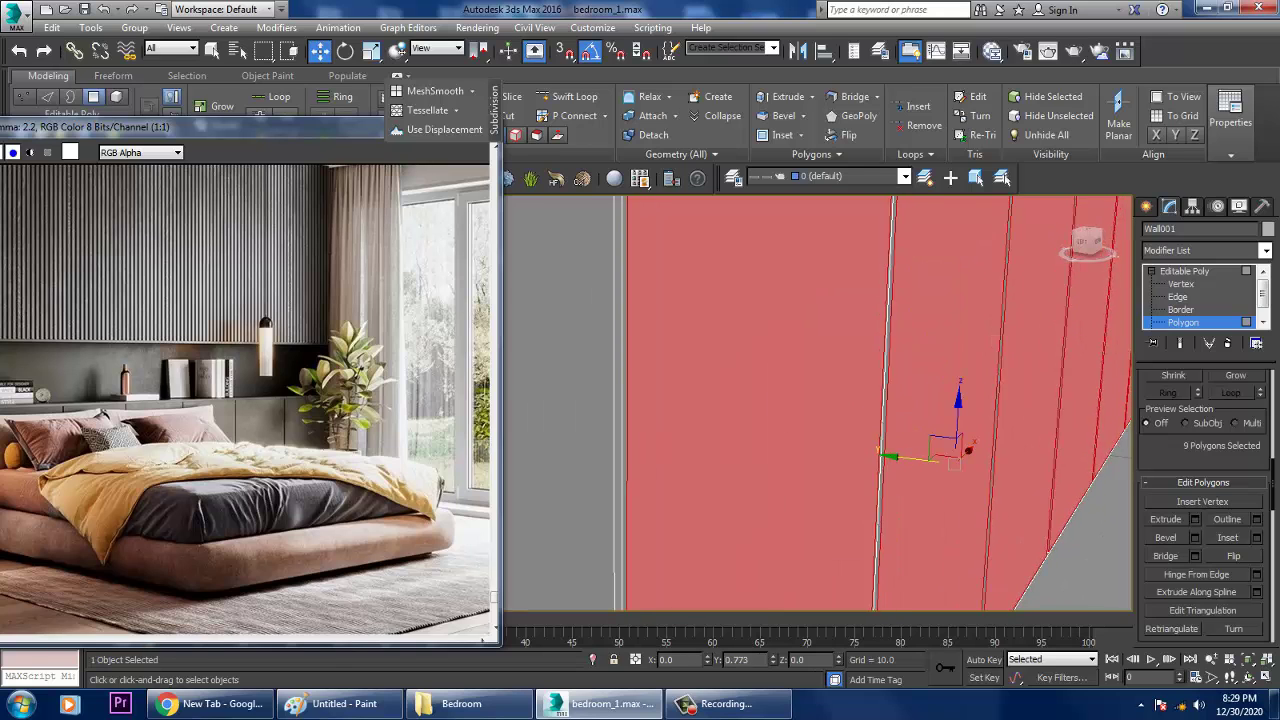
{"action": "scroll", "coordinate": [880, 440], "scroll_direction": "down", "scroll_amount": 6}
{"action": "middle_click_drag", "start_coordinate": [820, 400], "coordinate": [790, 400], "text": "alt"}
{"action": "key", "text": "ctrl+d"}
{"action": "scroll", "coordinate": [820, 400], "scroll_direction": "up", "scroll_amount": 3}
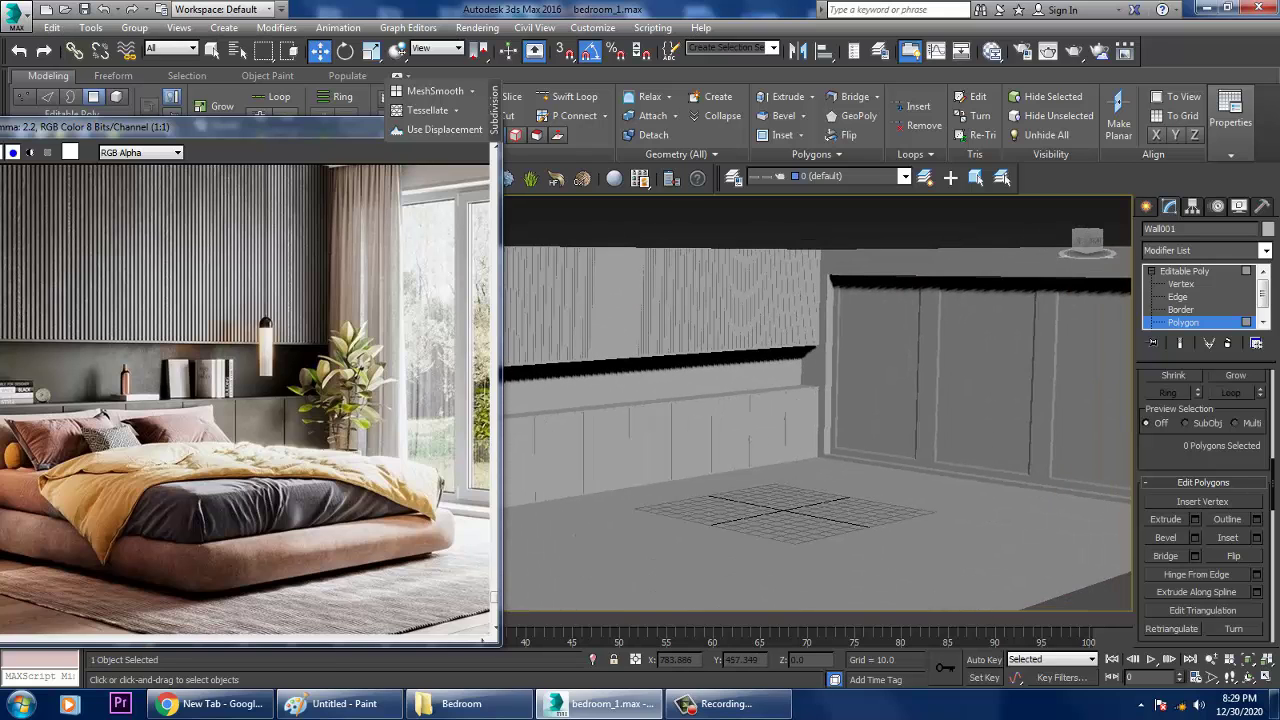
Maximize and restore the bedroom reference image to compare it with the paneled wall
{"action": "scroll", "coordinate": [815, 405], "scroll_direction": "down", "scroll_amount": 5}
{"action": "scroll", "coordinate": [815, 405], "scroll_direction": "up", "scroll_amount": 4}
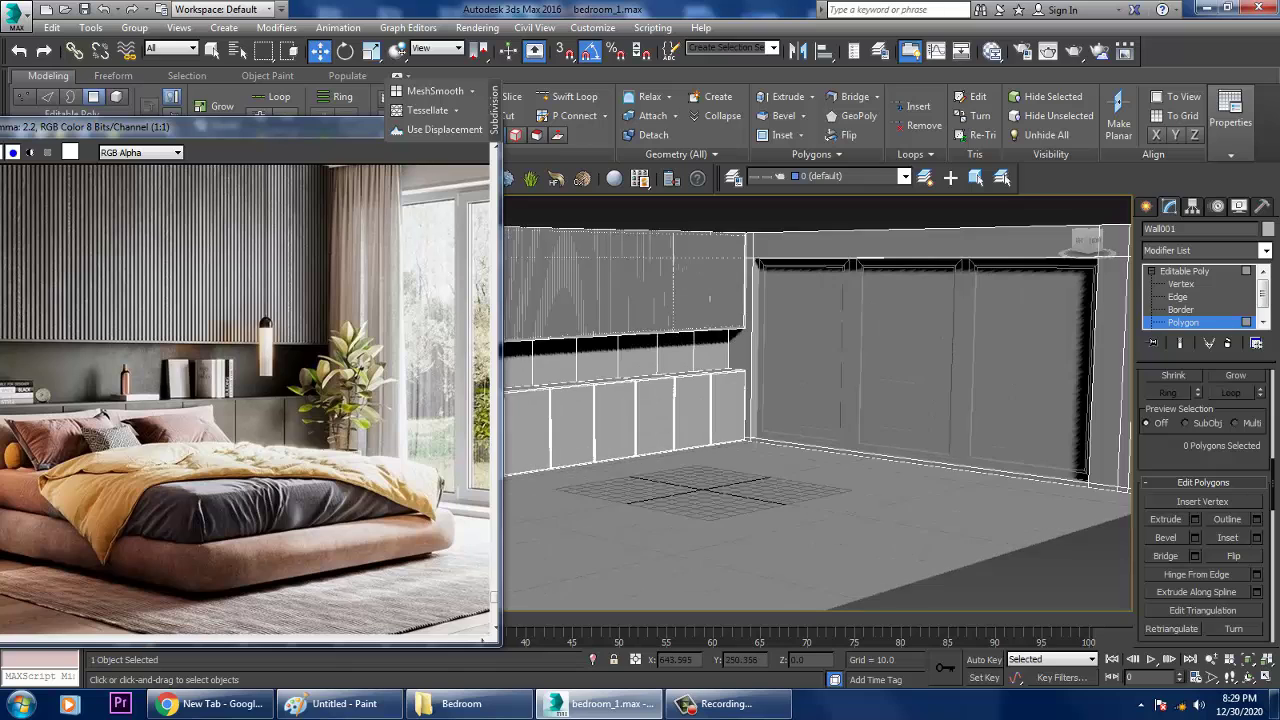
{"action": "middle_click_drag", "start_coordinate": [815, 405], "coordinate": [785, 405], "text": "alt"}
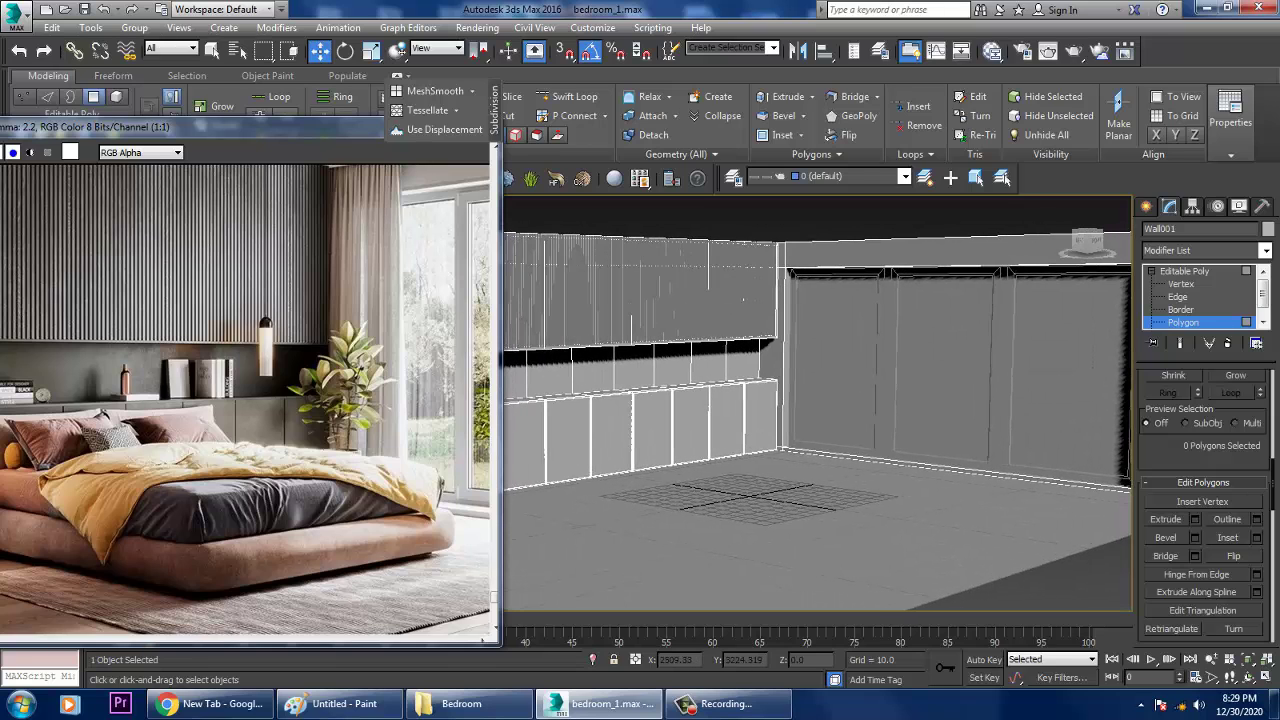
{"action": "key", "text": "super+Up"}
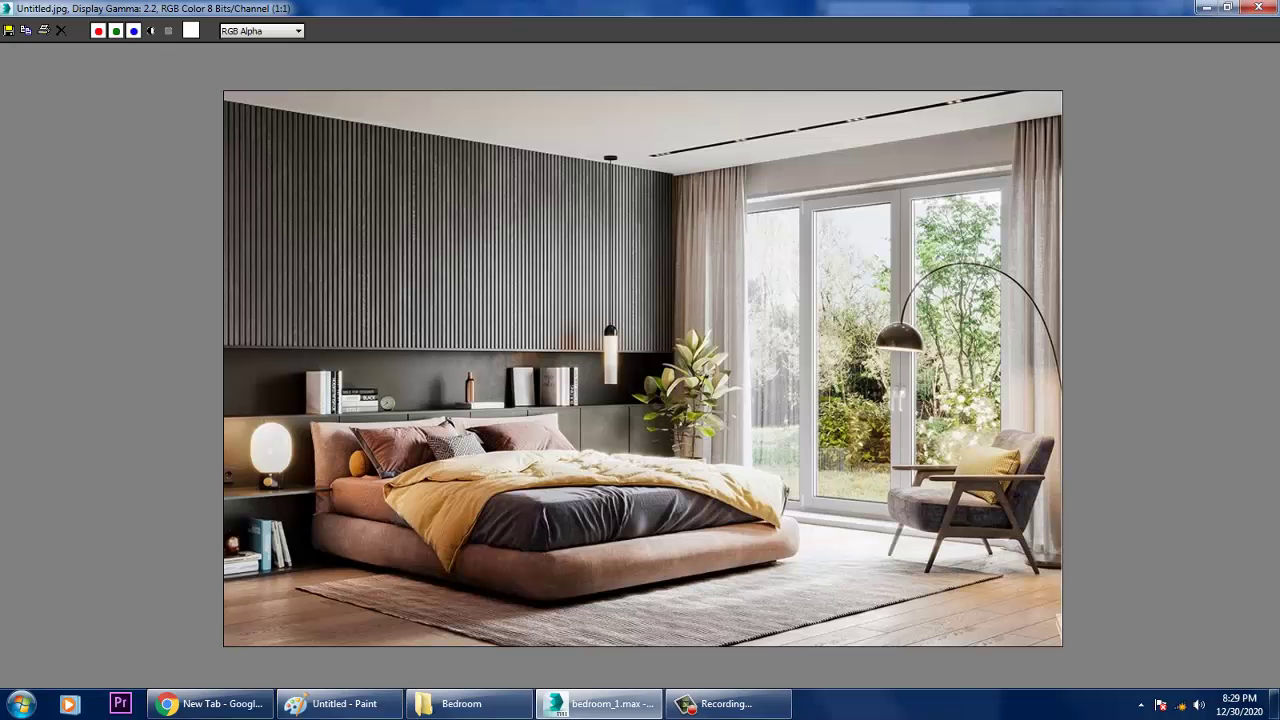
{"action": "left_click", "coordinate": [1227, 7]}
{"action": "scroll", "coordinate": [815, 405], "scroll_direction": "down", "scroll_amount": 4}
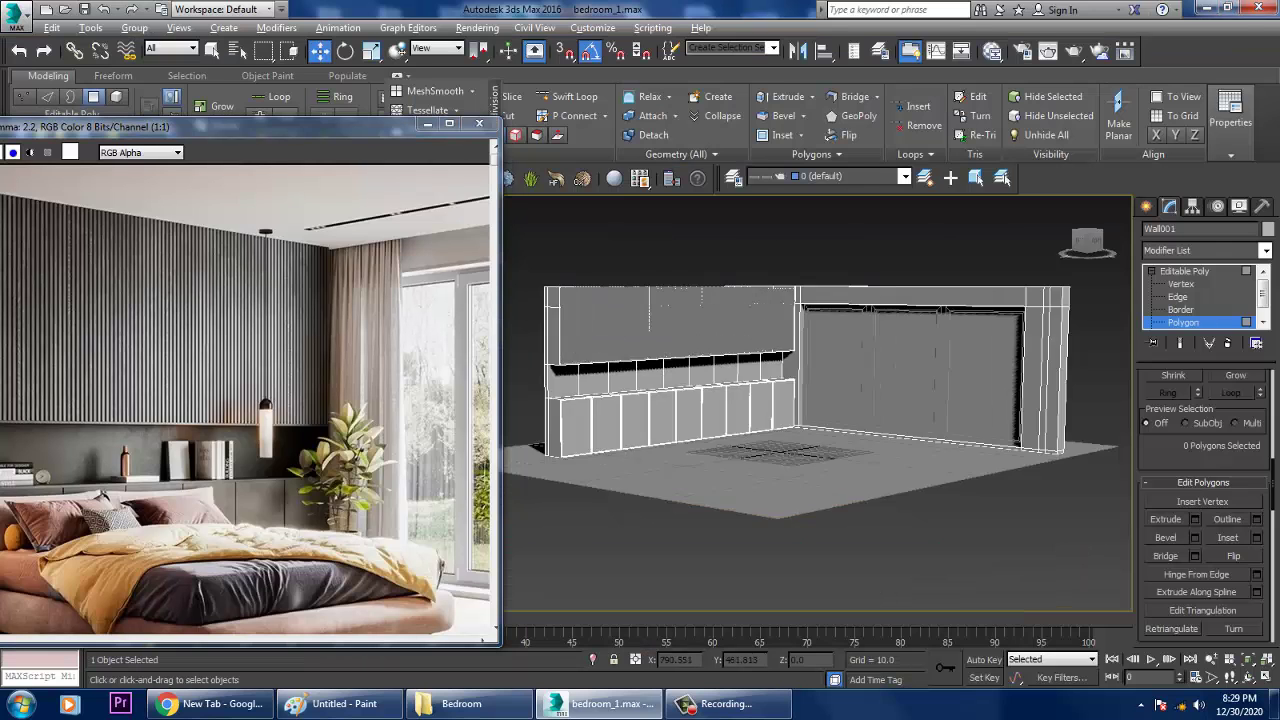
{"action": "scroll", "coordinate": [815, 405], "scroll_direction": "up", "scroll_amount": 4}
{"action": "mouse_move", "coordinate": [815, 405]}
{"action": "middle_mouse_down", "text": "alt"}
{"action": "mouse_move", "coordinate": [840, 405]}
{"action": "mouse_move", "coordinate": [810, 405]}
{"action": "middle_mouse_up", "text": "alt"}
Pan the reference to the window side, close it, and frame the right wall
{"action": "middle_click_drag", "start_coordinate": [300, 400], "coordinate": [73, 355]}
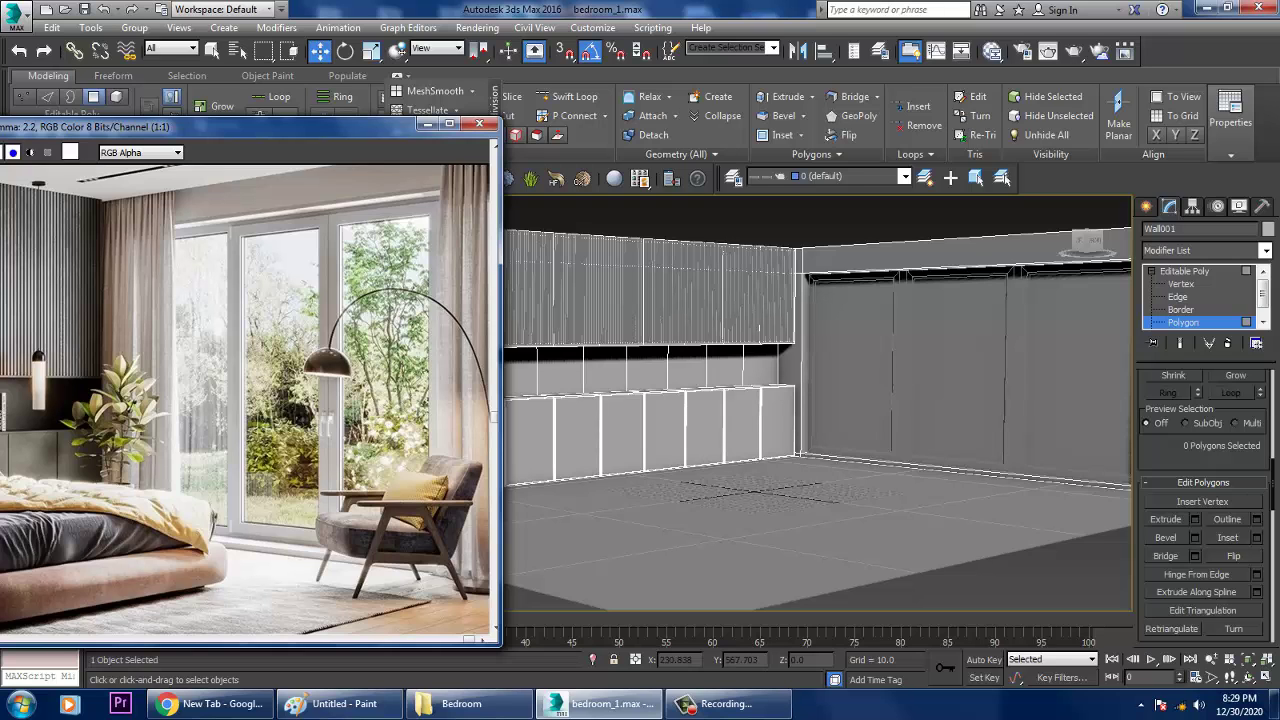
{"action": "middle_click_drag", "start_coordinate": [810, 405], "coordinate": [792, 405], "text": "alt"}
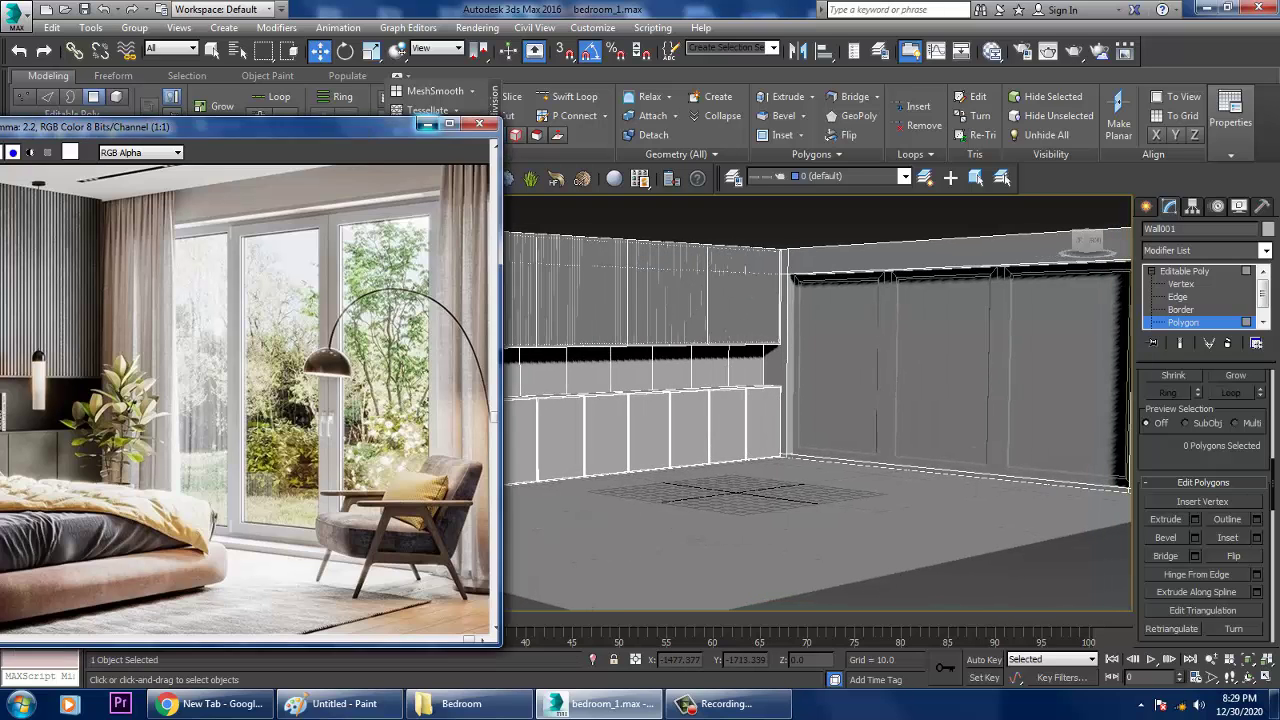
{"action": "left_click", "coordinate": [480, 123]}
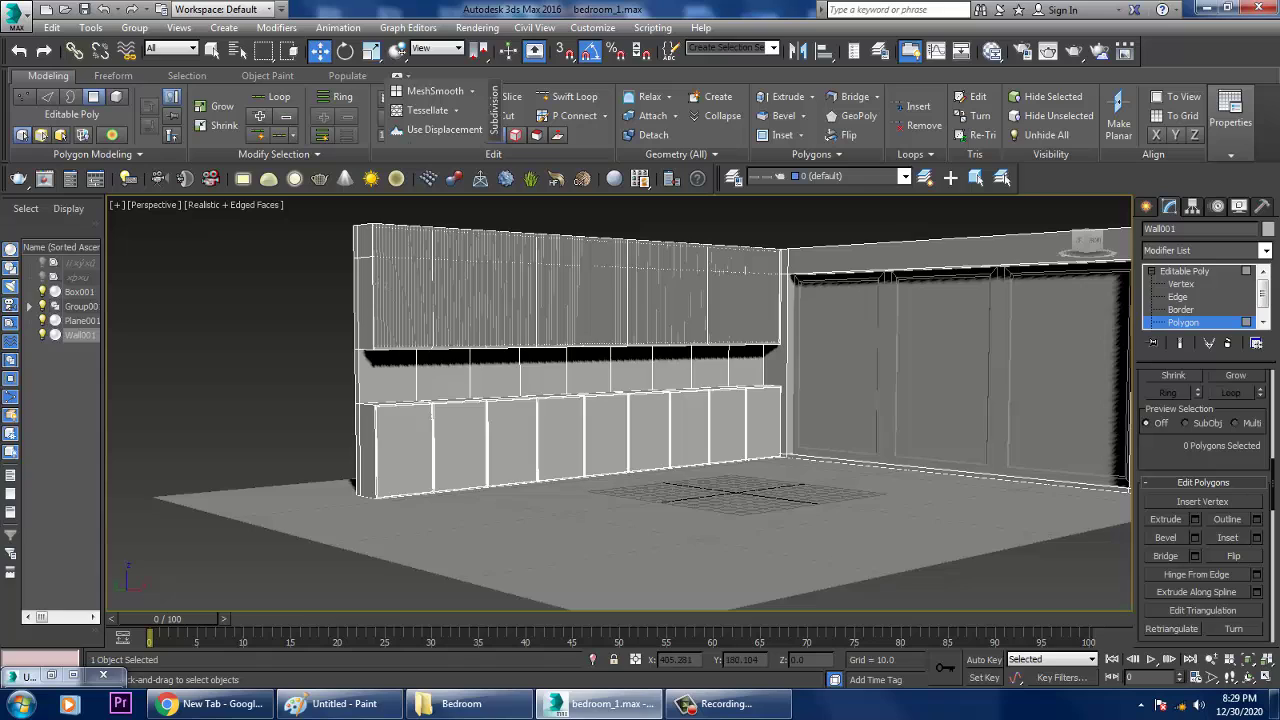
{"action": "middle_click_drag", "start_coordinate": [800, 400], "coordinate": [685, 393]}
{"action": "scroll", "coordinate": [690, 330], "scroll_direction": "up", "scroll_amount": 4}
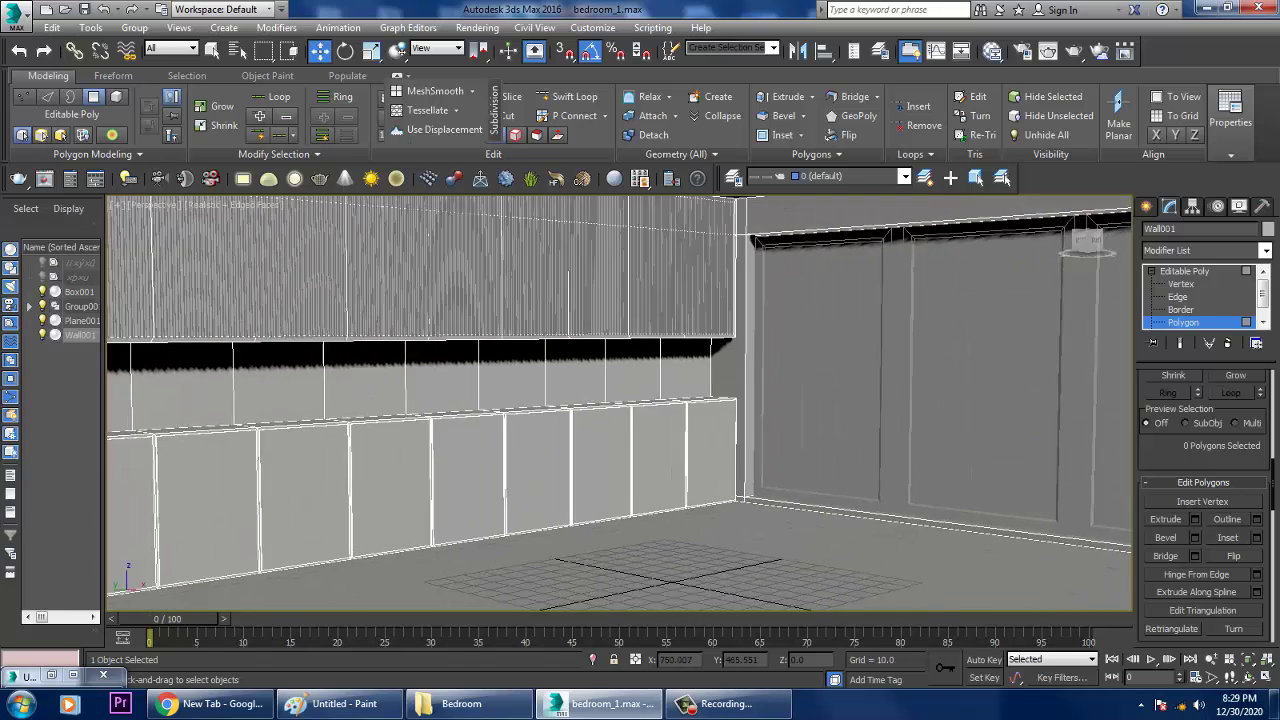
{"action": "scroll", "coordinate": [620, 400], "scroll_direction": "down", "scroll_amount": 5}
{"action": "scroll", "coordinate": [620, 400], "scroll_direction": "up", "scroll_amount": 5}
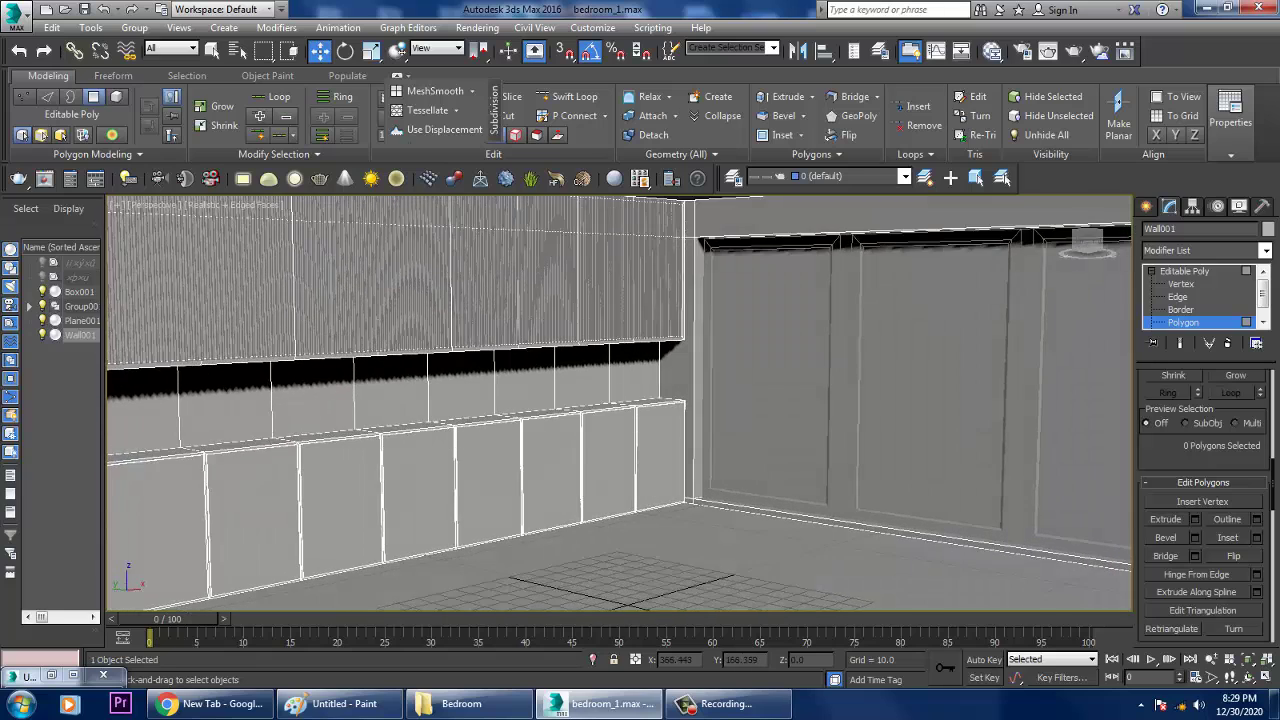
{"action": "scroll", "coordinate": [620, 400], "scroll_direction": "down", "scroll_amount": 5}
{"action": "scroll", "coordinate": [620, 400], "scroll_direction": "up", "scroll_amount": 5}
{"action": "middle_click_drag", "start_coordinate": [620, 400], "coordinate": [616, 399]}
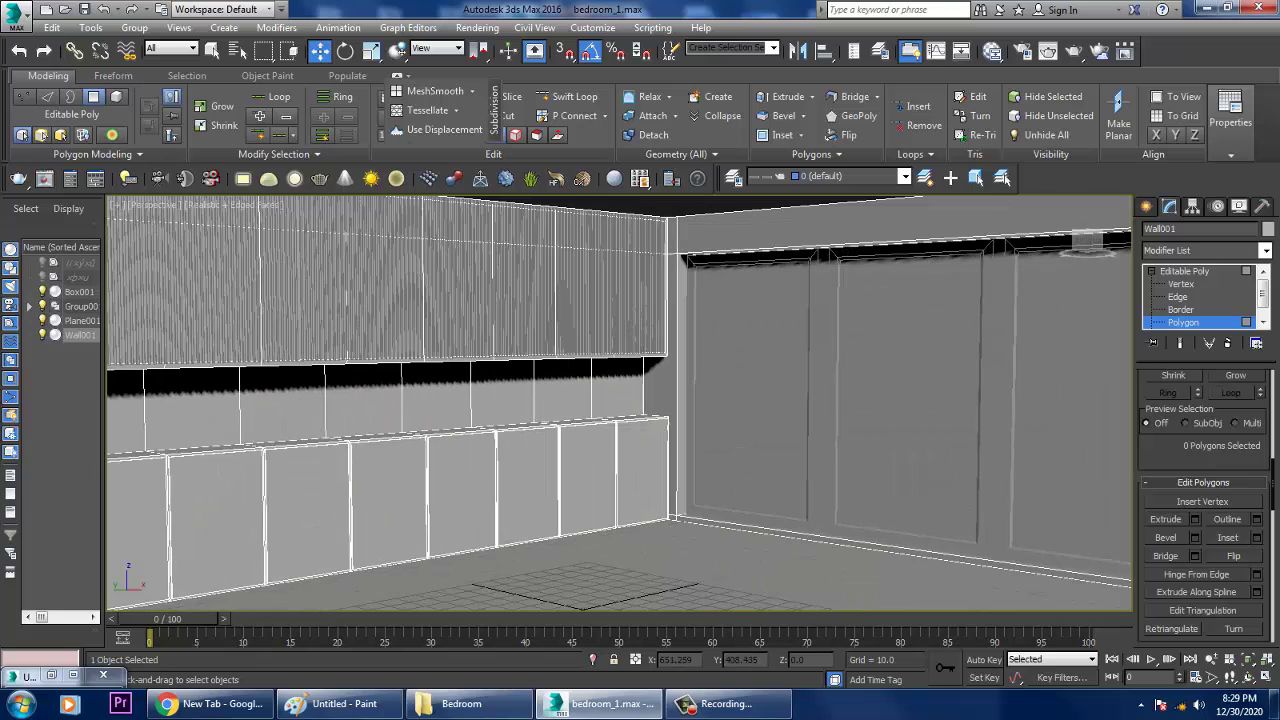